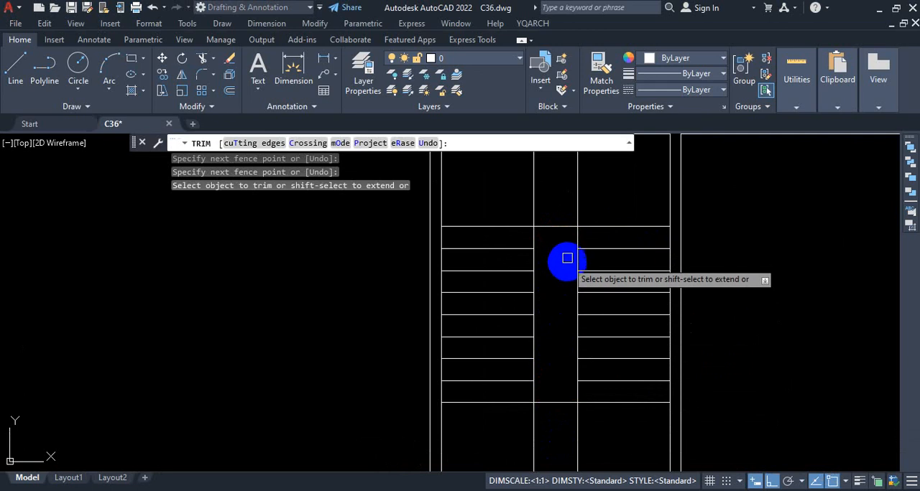
# Trim away the two vertical stairwell lines crossing the landing below the stair flights.
pyautogui.scroll(-2, 564, 289)
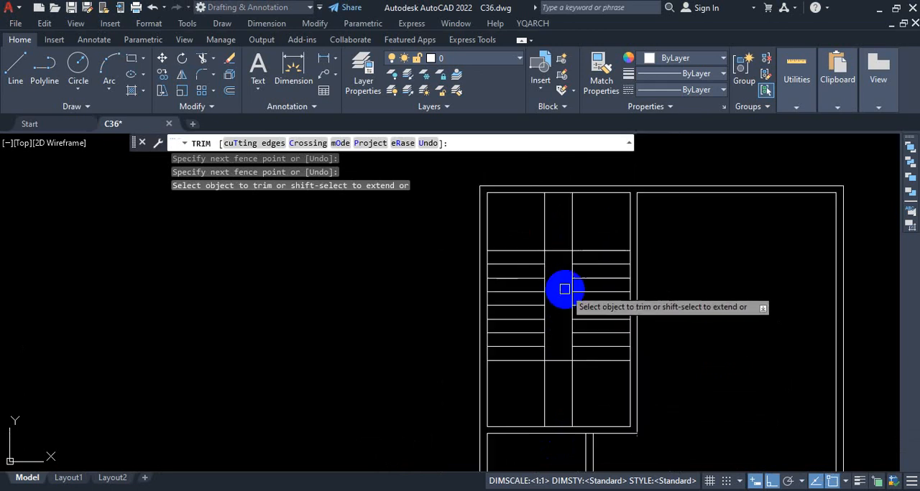
pyautogui.click(575, 399)
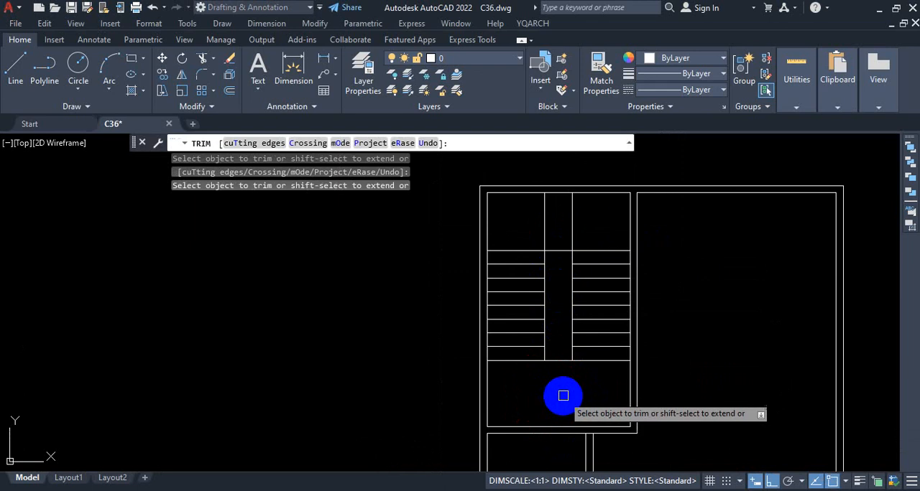
pyautogui.scroll(-2, 567, 359)
pyautogui.scroll(2, 572, 249)
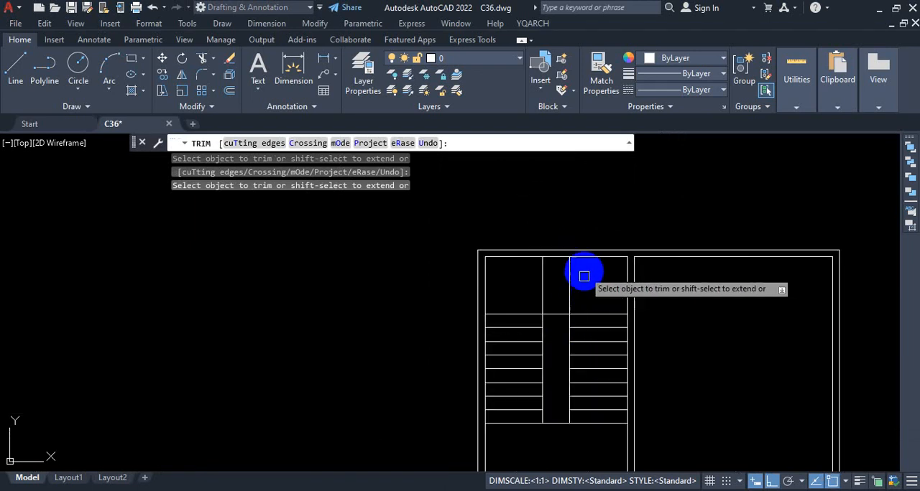
# Switch to the PROJECT-1 PDF in the browser, check the treads at the stair's upper landing, return to AutoCAD and end the Trim command.
pyautogui.click(602, 490)
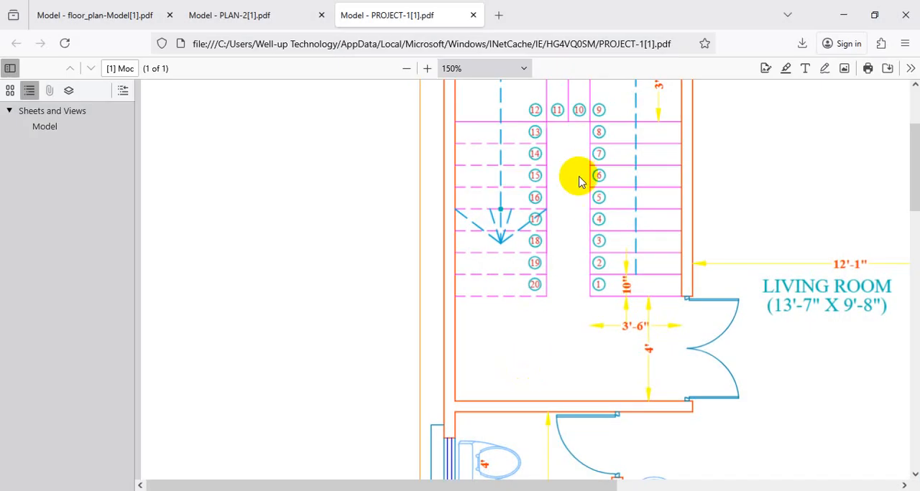
pyautogui.scroll(2, 579, 181)
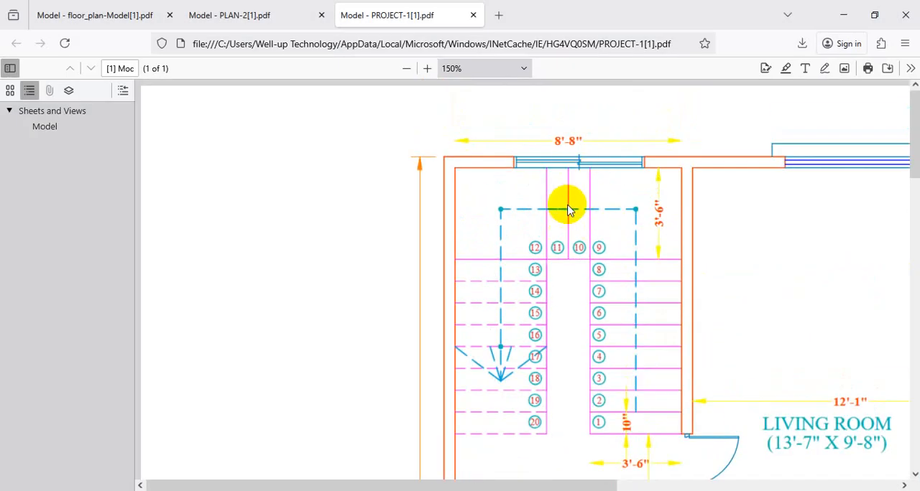
pyautogui.scroll(-2, 575, 216)
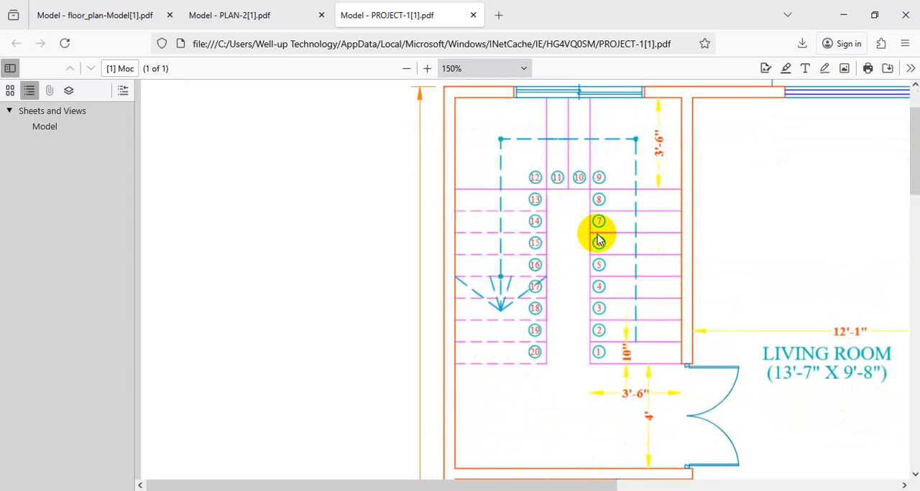
pyautogui.click(845, 16)
pyautogui.scroll(-2, 571, 261)
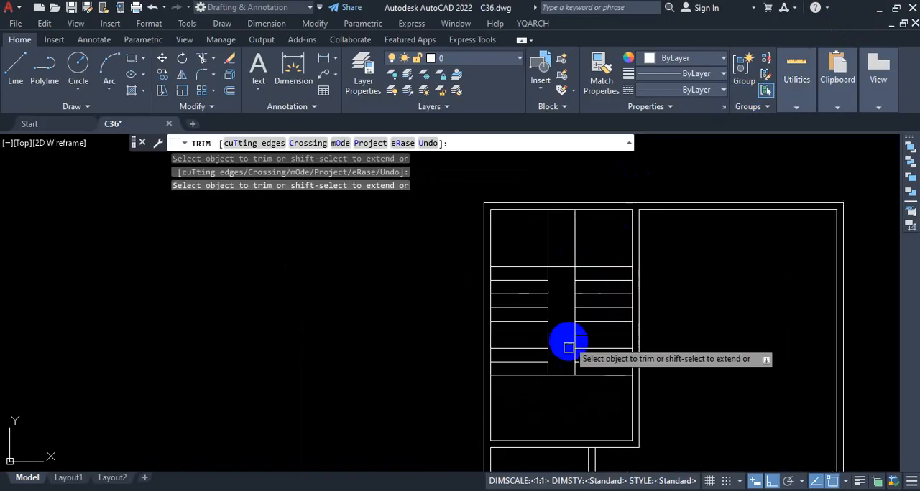
pyautogui.scroll(2, 560, 411)
pyautogui.scroll(-1, 572, 400)
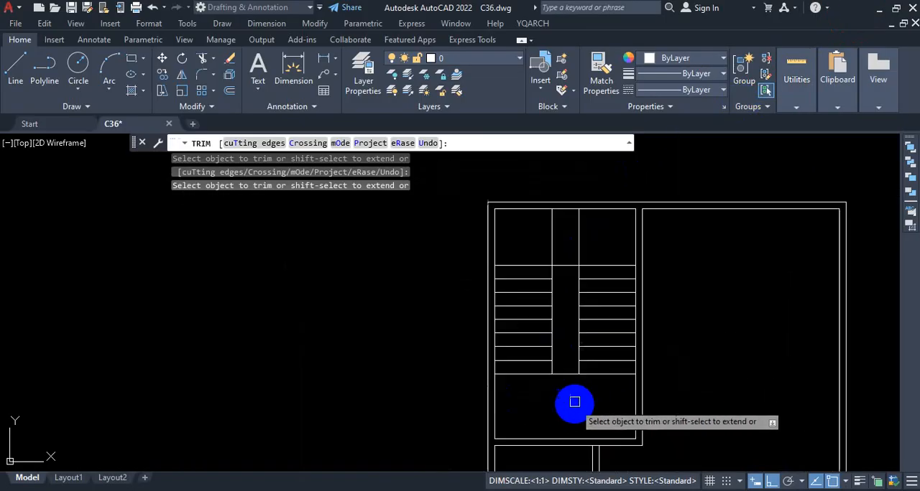
pyautogui.scroll(3, 571, 226)
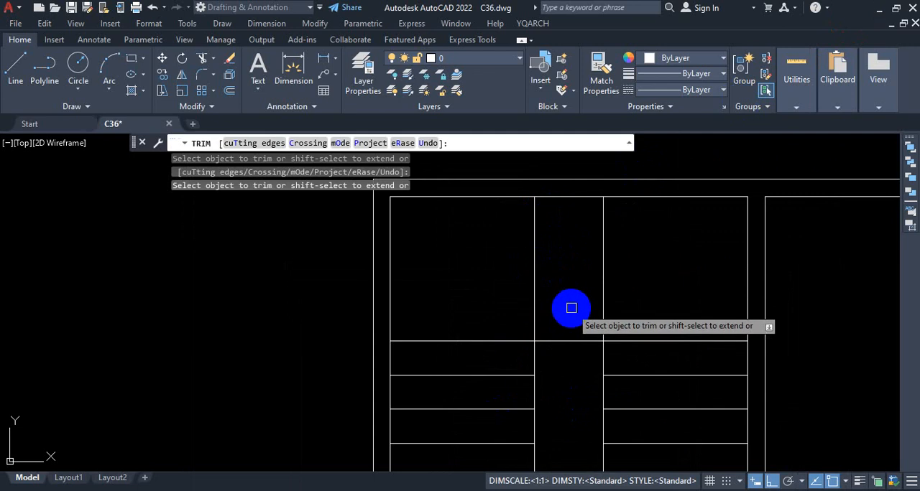
pyautogui.press('Escape')
pyautogui.scroll(-1, 578, 282)
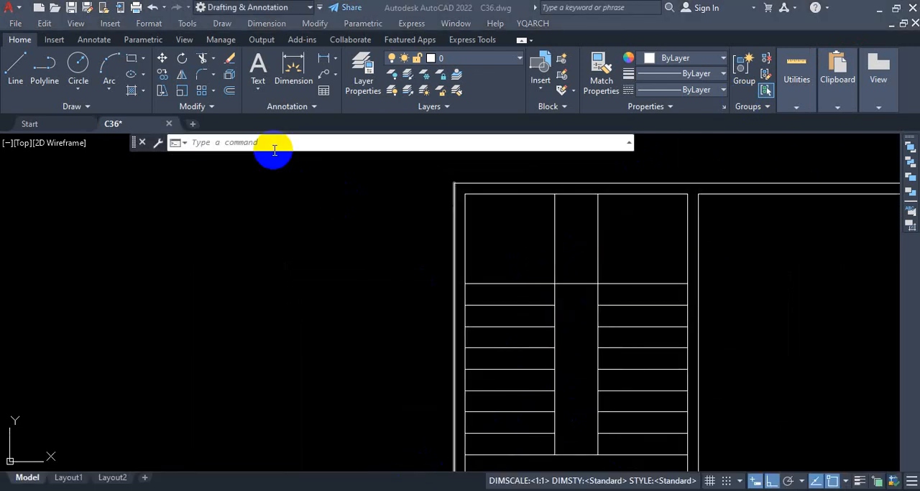
pyautogui.click(216, 111)
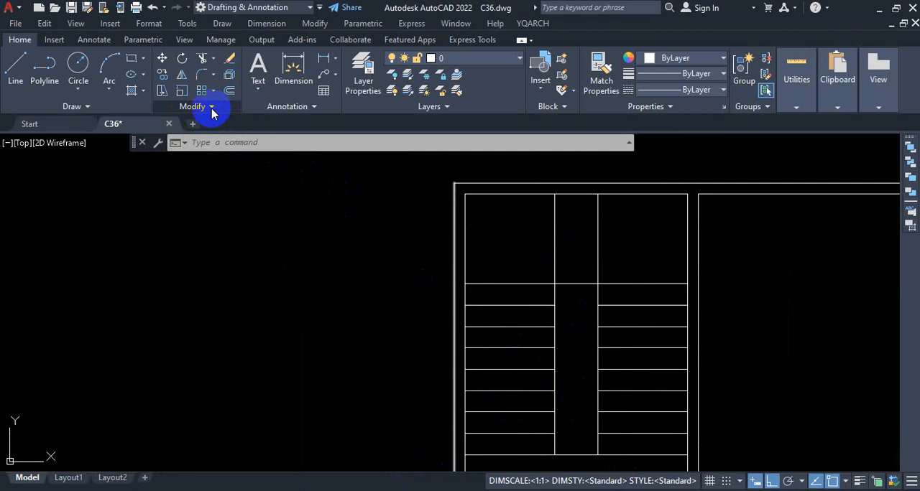
pyautogui.hotkey('ctrl', '1')
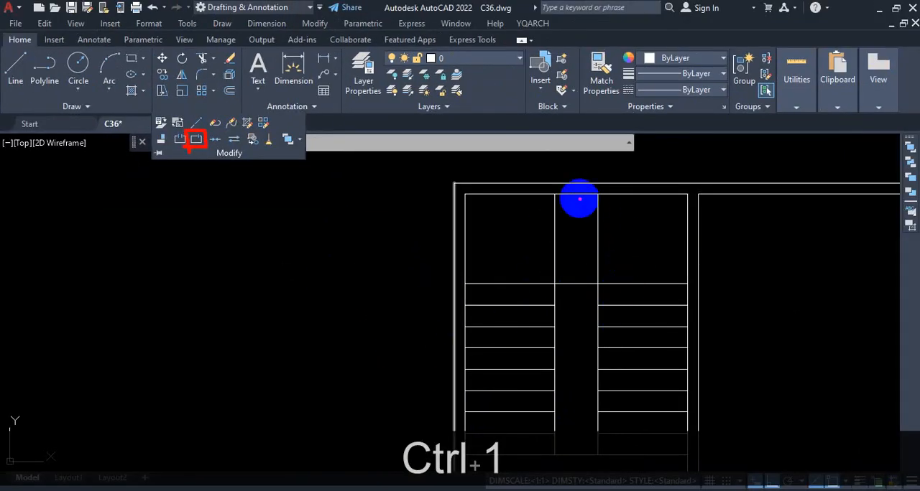
pyautogui.moveTo(576, 195); pyautogui.dragTo(577, 278)
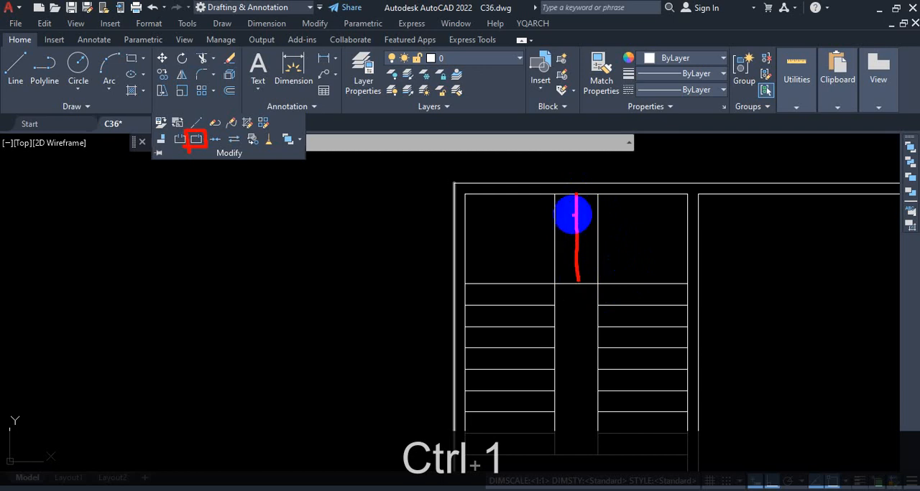
pyautogui.press('Escape')
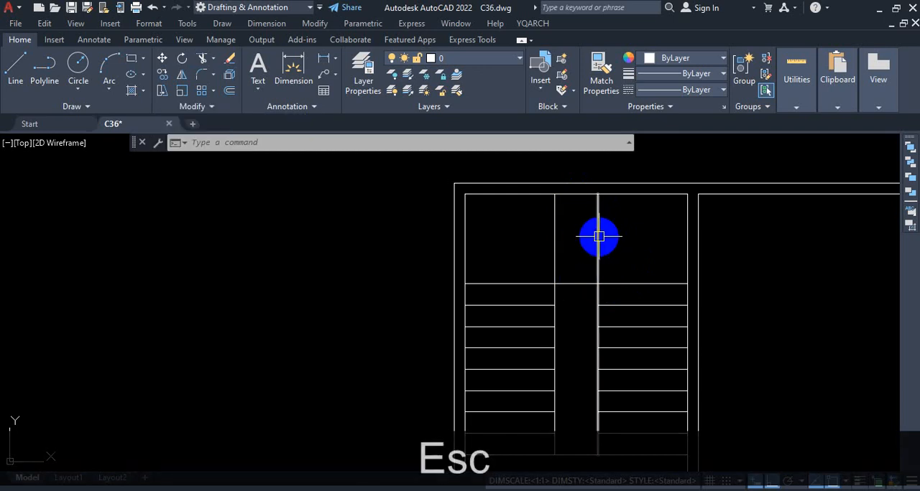
# Try to offset the full-length right stairwell line 10" toward the middle of the stairwell, and undo that offset.
pyautogui.write('o')
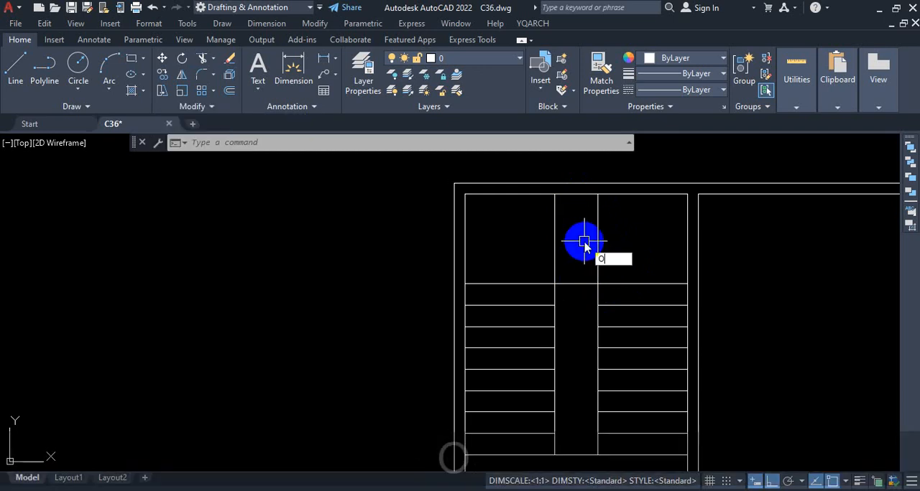
pyautogui.press('Return')
pyautogui.write('10')
pyautogui.press('Return')
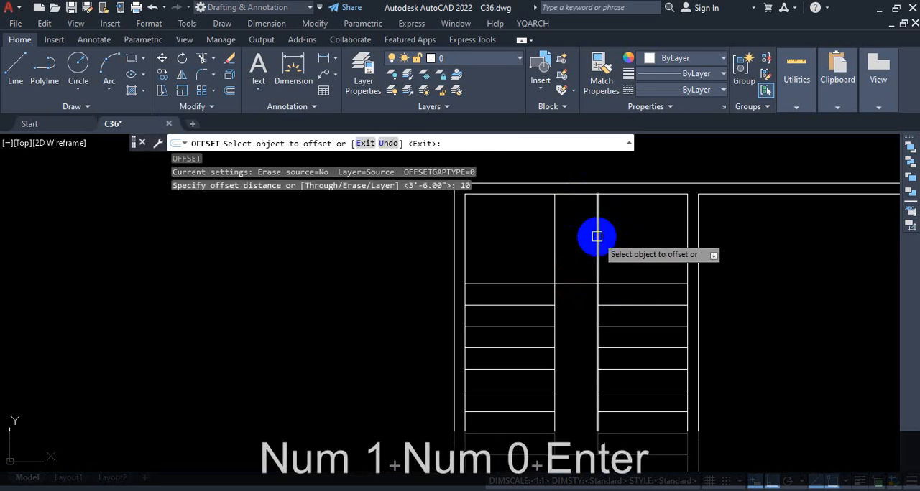
pyautogui.click(588, 237)
pyautogui.click(585, 244)
pyautogui.scroll(-4, 610, 247)
pyautogui.scroll(2, 598, 266)
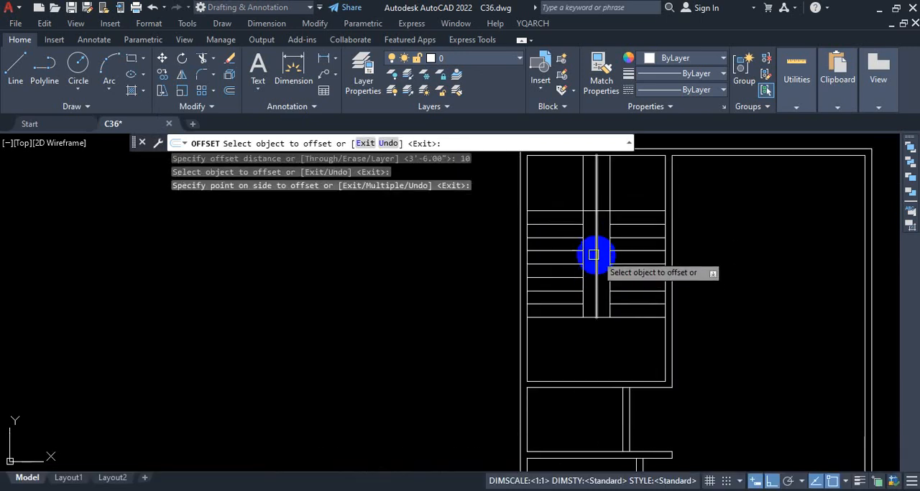
pyautogui.press('Escape')
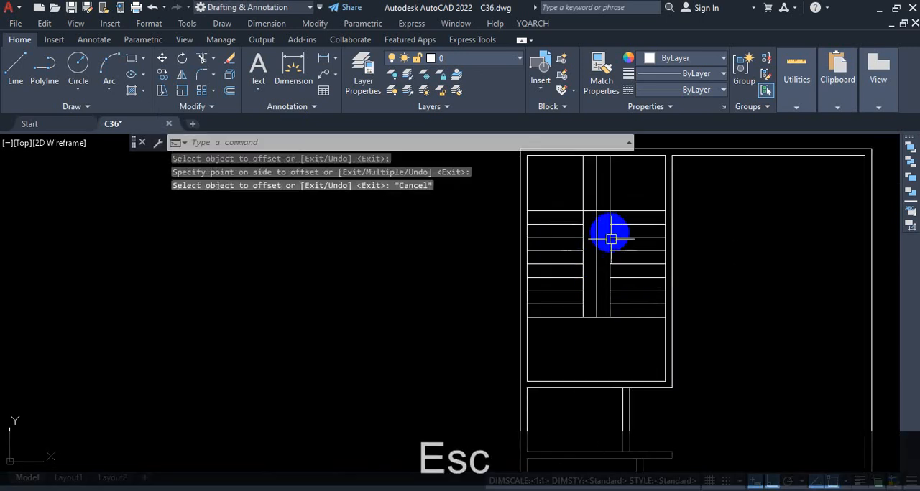
pyautogui.hotkey('ctrl', 'z')
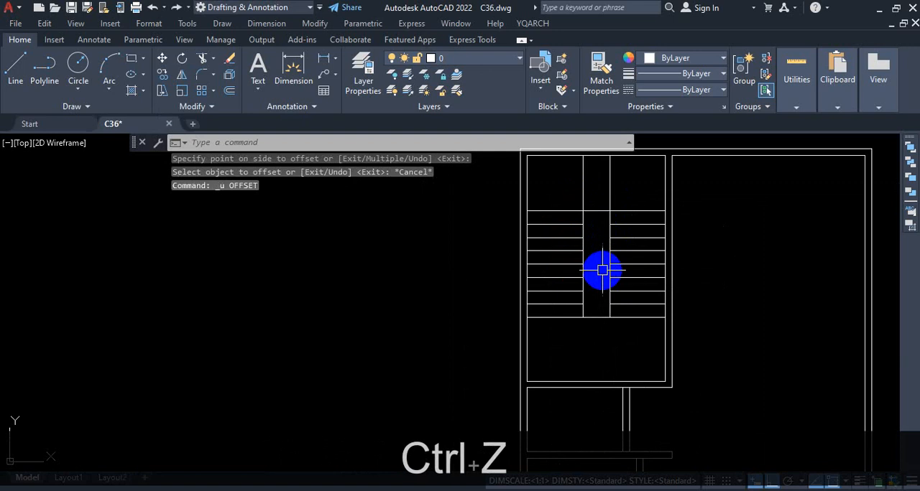
pyautogui.click(610, 194)
pyautogui.scroll(4, 612, 197)
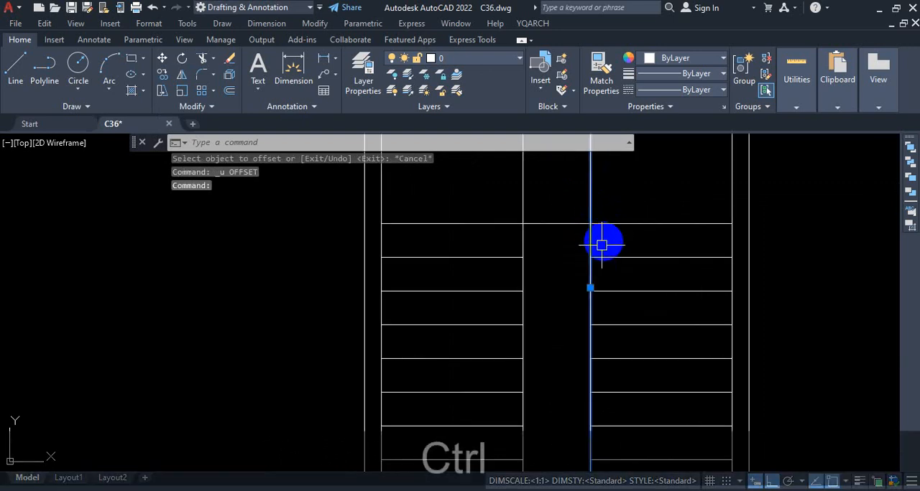
pyautogui.hotkey('ctrl', '1')
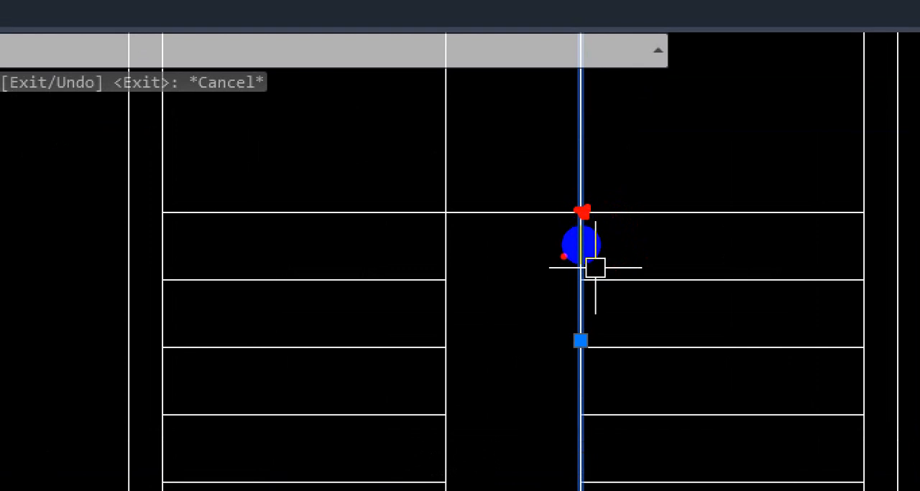
pyautogui.press('Escape')
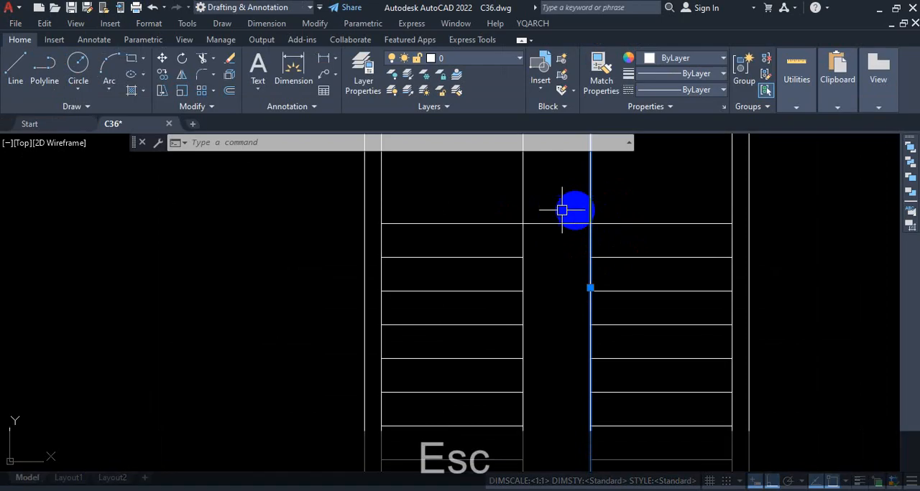
# Break the right stairwell line at its intersection with the upper landing's edge using Break at Point, and check both segments.
pyautogui.click(212, 108)
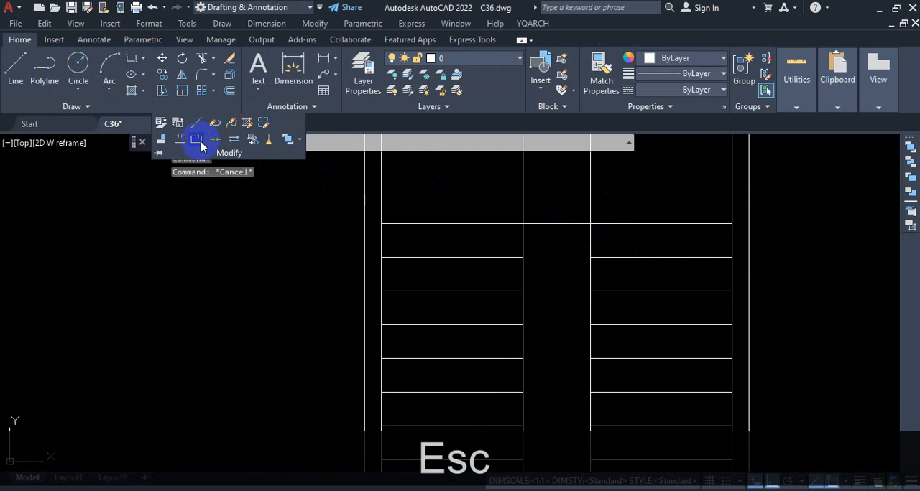
pyautogui.click(197, 141)
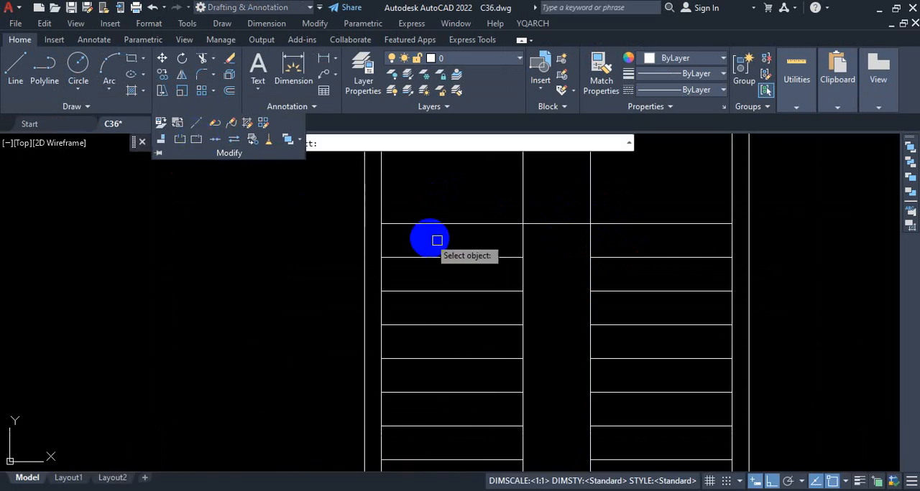
pyautogui.click(590, 201)
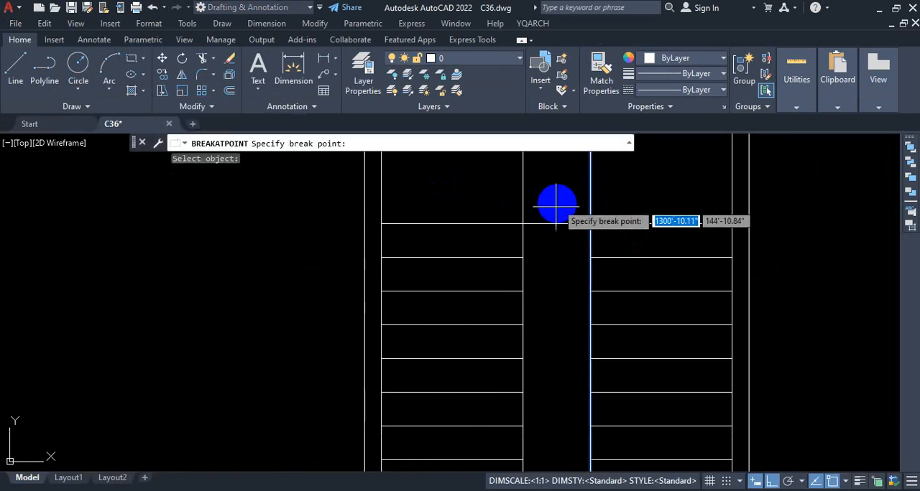
pyautogui.click(590, 224)
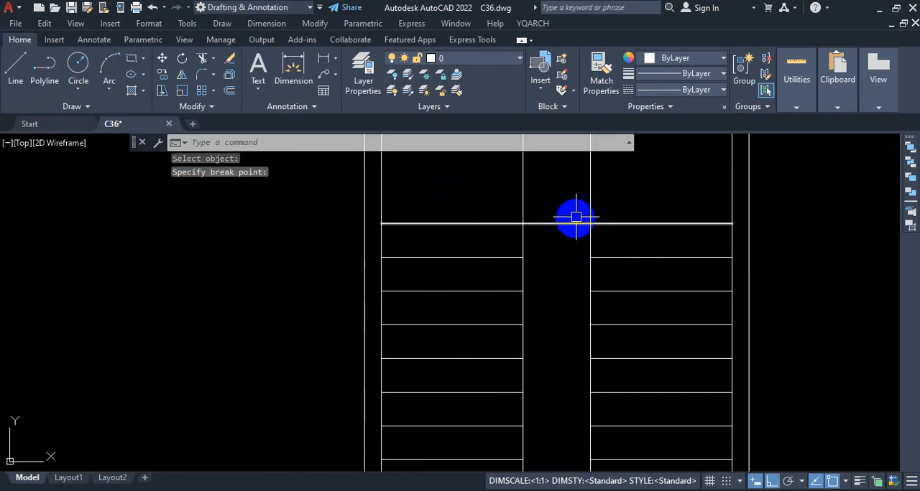
pyautogui.click(589, 194)
pyautogui.click(590, 267)
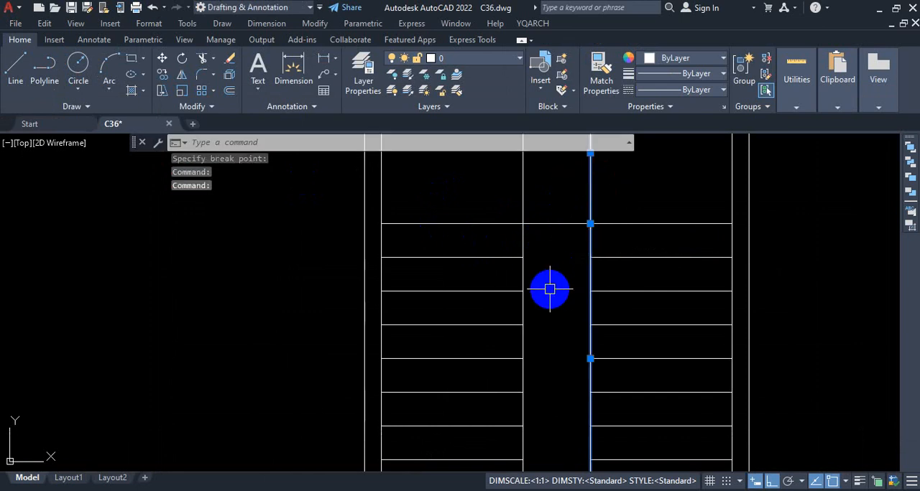
pyautogui.press('Escape')
pyautogui.scroll(-4, 591, 252)
pyautogui.scroll(4, 591, 252)
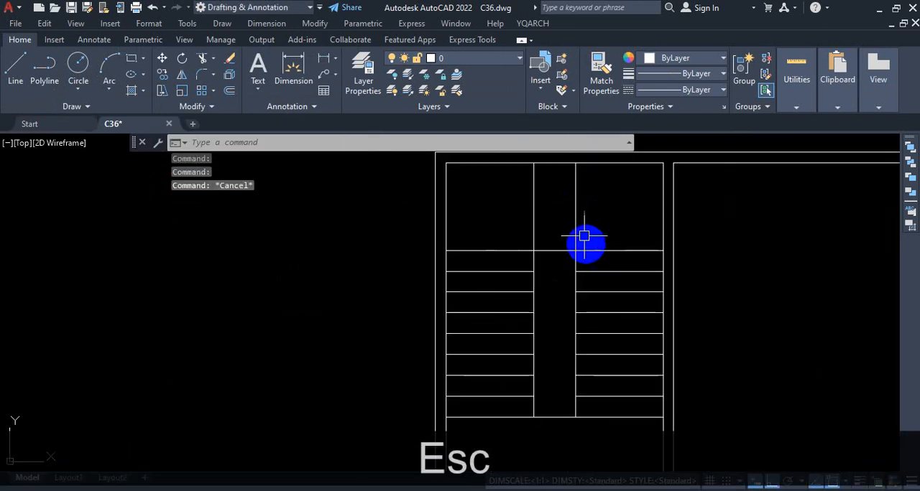
# Offset the right stairwell line's segment on the upper landing 10" toward the middle of the stairwell.
pyautogui.click(573, 200)
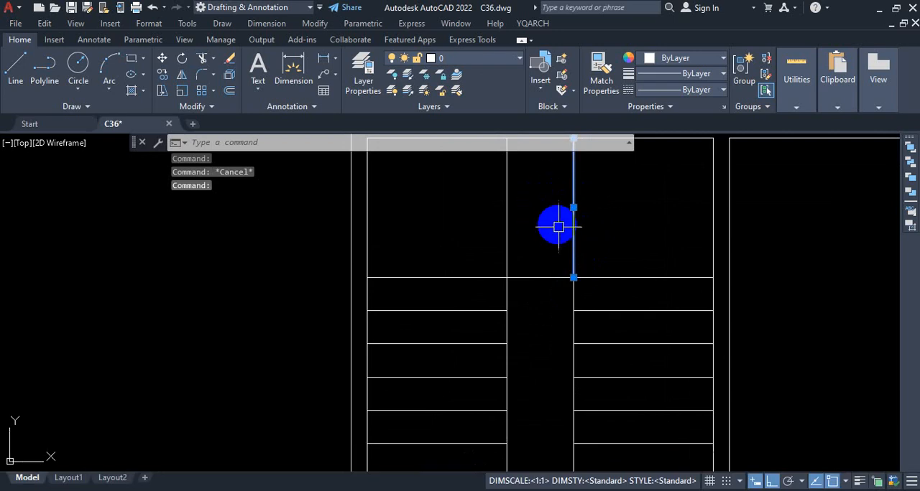
pyautogui.press('Escape')
pyautogui.write('o')
pyautogui.press('Return')
pyautogui.write('10')
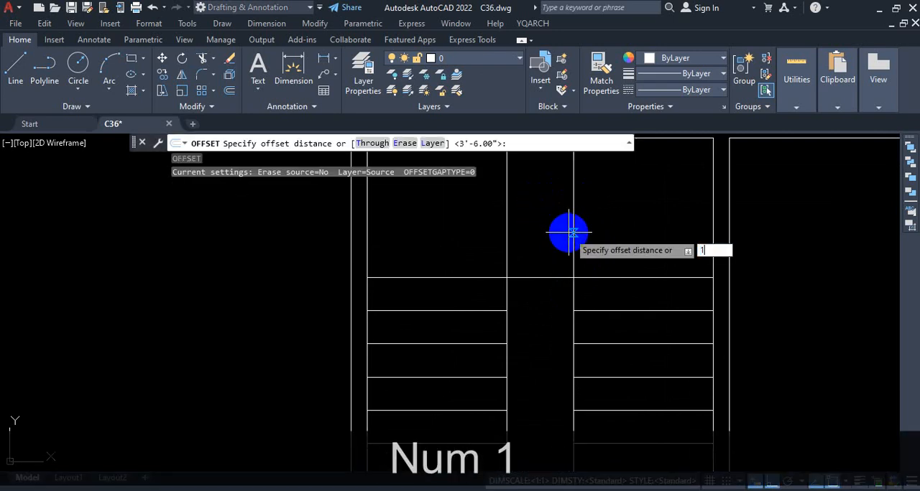
pyautogui.press('Return')
pyautogui.click(572, 219)
pyautogui.click(540, 234)
pyautogui.scroll(-3, 601, 275)
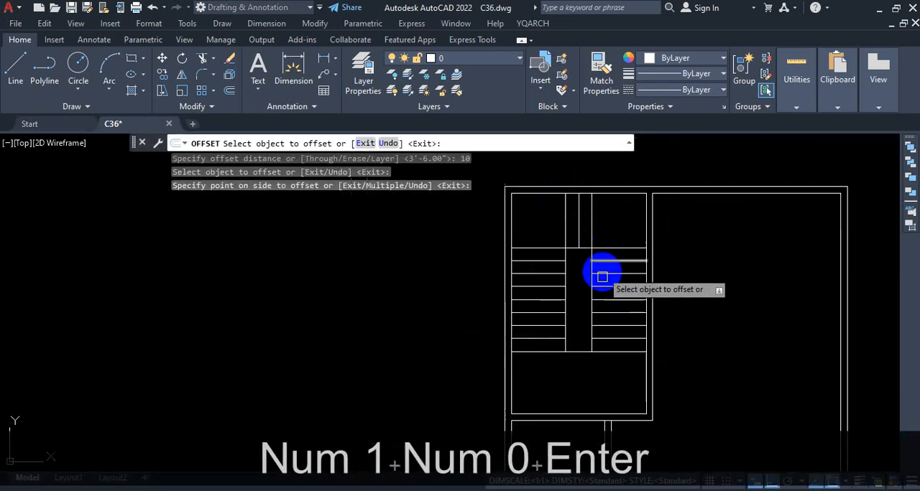
pyautogui.press('Escape')
pyautogui.scroll(2, 588, 257)
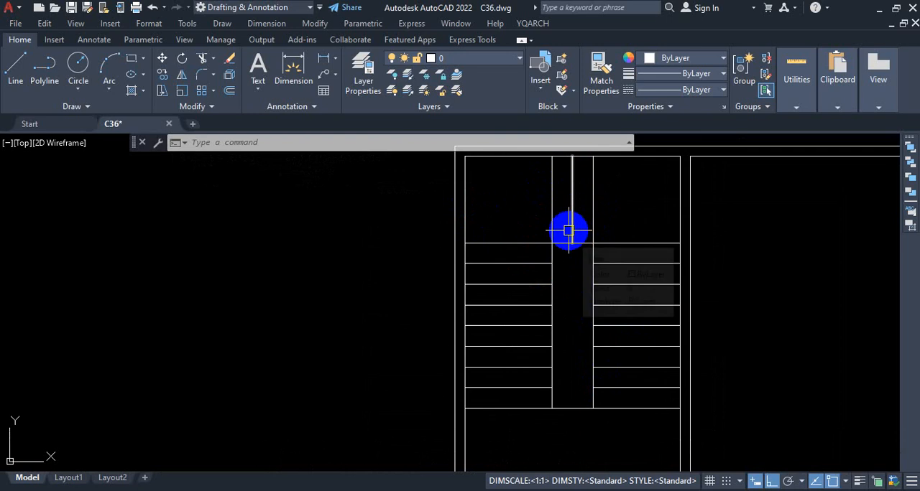
pyautogui.scroll(-2, 513, 204)
pyautogui.scroll(2, 513, 204)
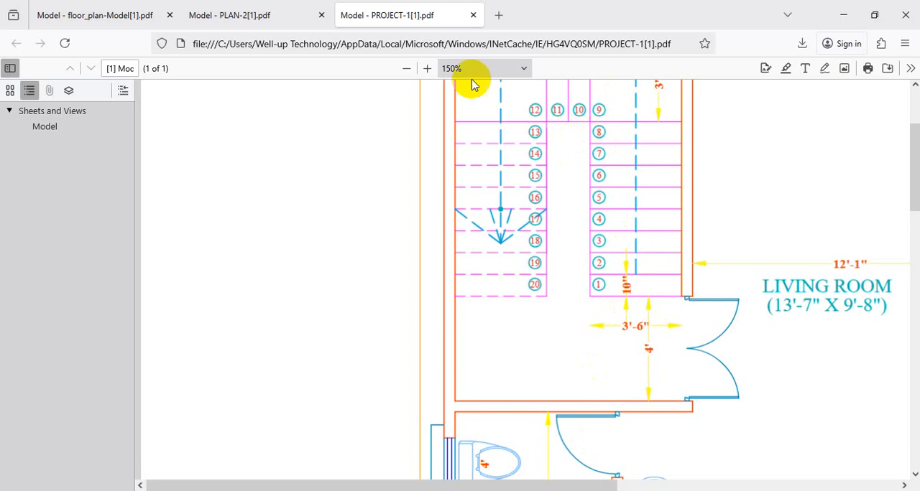
# Switch to the PLAN-2 PDF and examine the outline around the stairwell between the two stair flights.
pyautogui.click(288, 15)
pyautogui.press('ctrl')
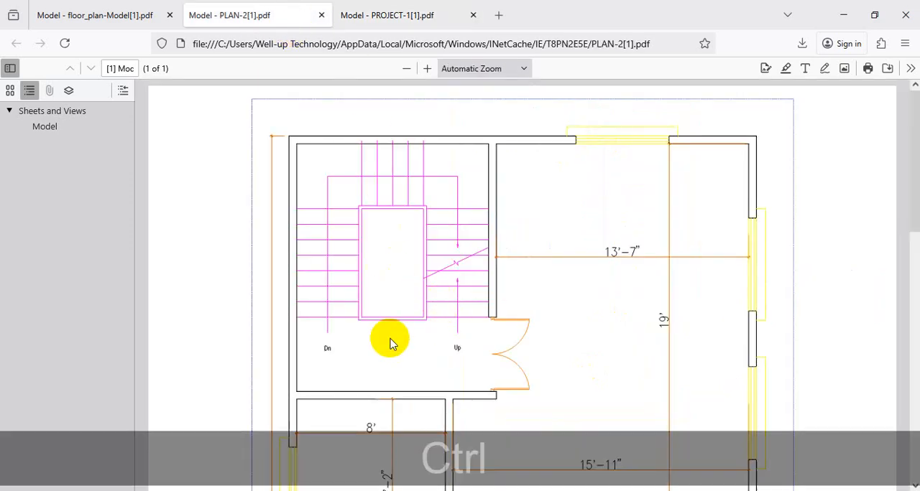
pyautogui.hotkey('ctrl', '1')
pyautogui.click(360, 321)
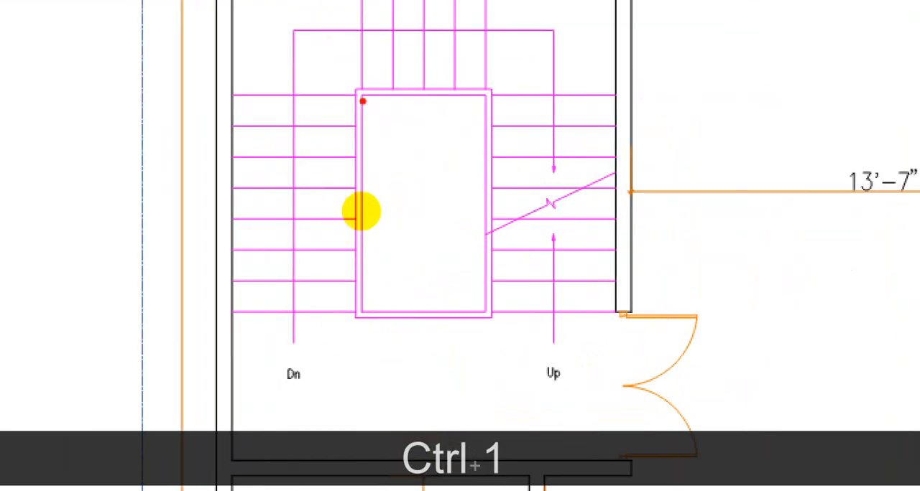
pyautogui.moveTo(364, 96)
pyautogui.mouseDown()
pyautogui.moveTo(486, 95)
pyautogui.moveTo(496, 249)
pyautogui.mouseUp()
pyautogui.press('Escape')
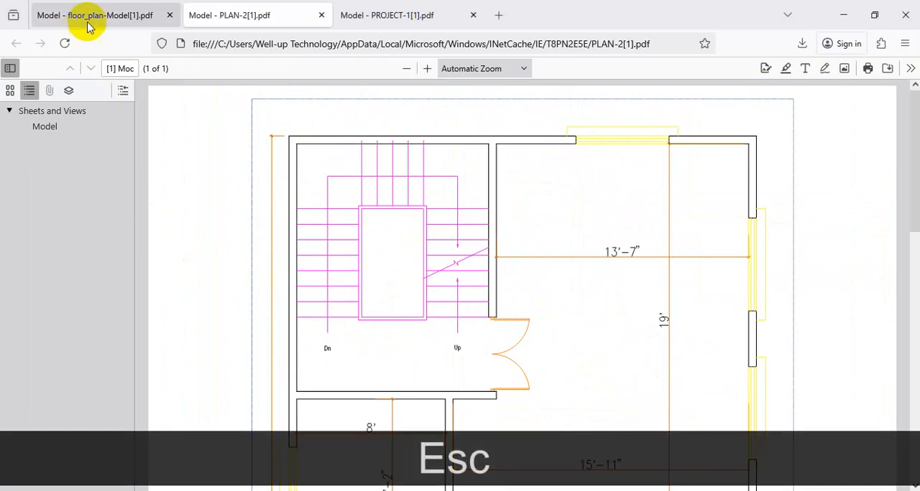
# Switch to the floor_plan-Model PDF and examine the narrow stairwell outline between the flights.
pyautogui.click(90, 16)
pyautogui.hotkey('ctrl', '1')
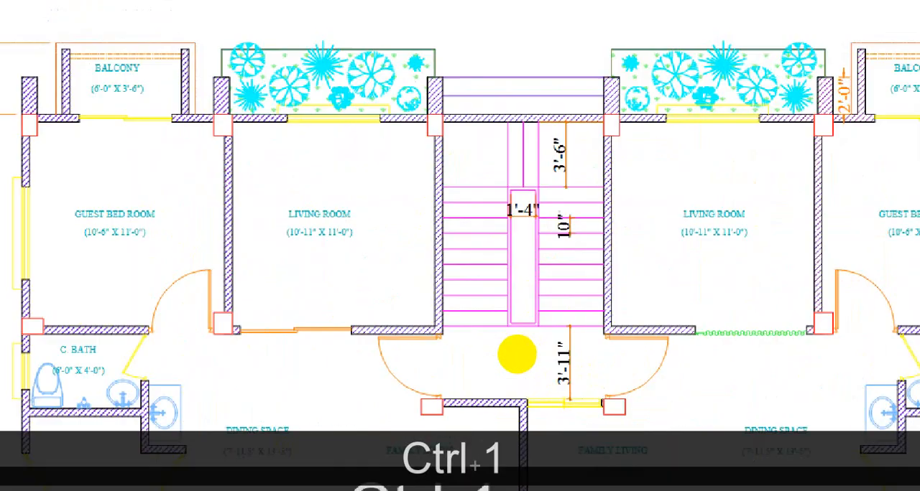
pyautogui.click(524, 346)
pyautogui.moveTo(534, 250); pyautogui.dragTo(524, 249)
pyautogui.press('Escape')
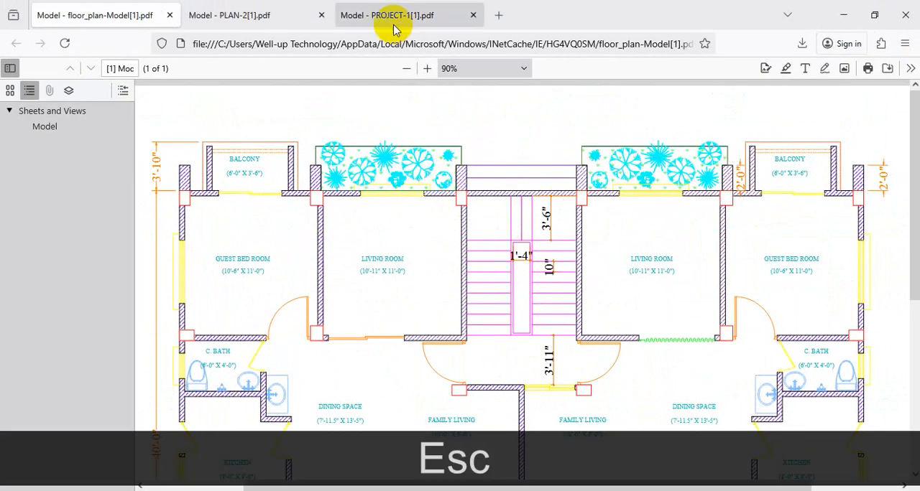
# Return to the PROJECT-1 PDF and switch back to the staircase drawing in AutoCAD.
pyautogui.click(388, 16)
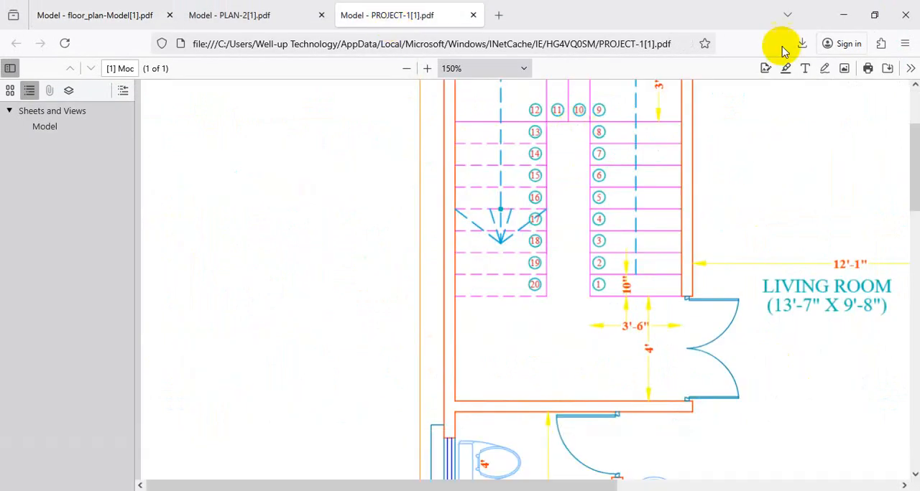
pyautogui.click(840, 17)
pyautogui.scroll(-2, 518, 273)
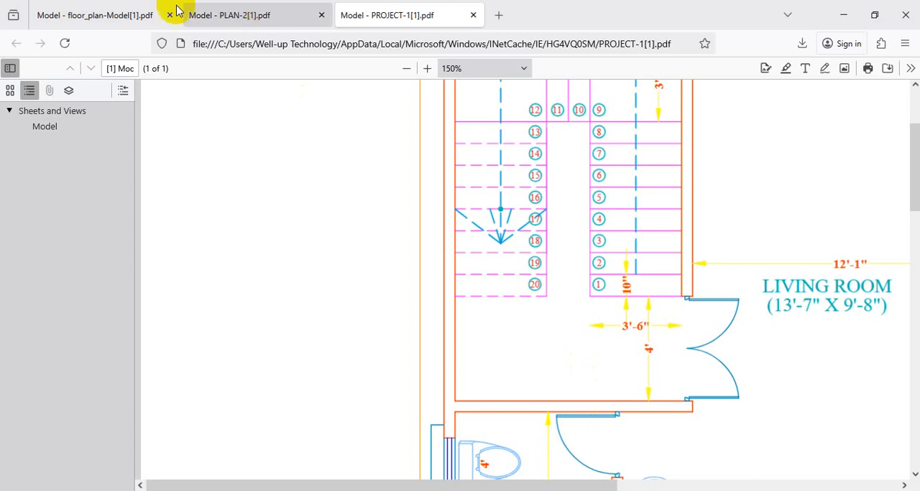
# Reopen the PLAN-2 PDF in the browser, compare the stairwell's inner and outer outlines up close, and return to AutoCAD.
pyautogui.click(235, 20)
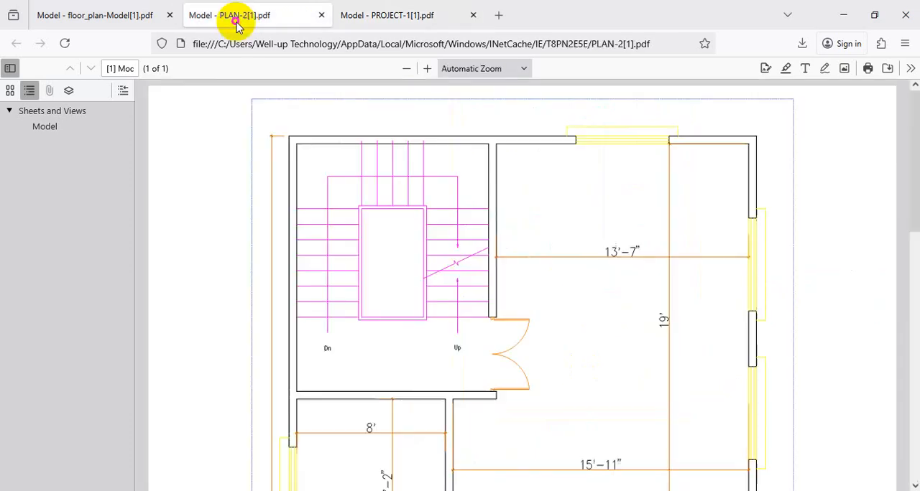
pyautogui.click(427, 69)
pyautogui.click(427, 68)
pyautogui.scroll(-1, 503, 209)
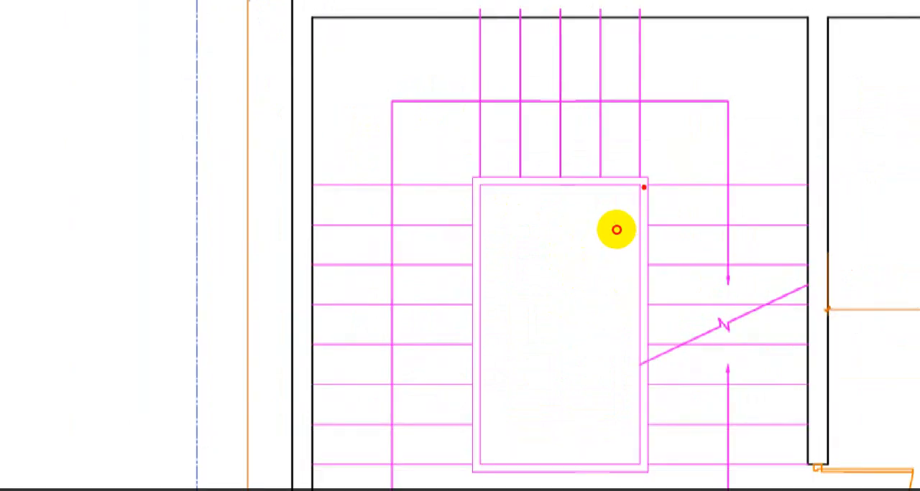
pyautogui.moveTo(615, 229)
pyautogui.mouseDown()
pyautogui.moveTo(613, 242)
pyautogui.moveTo(623, 222)
pyautogui.moveTo(622, 255)
pyautogui.mouseUp()
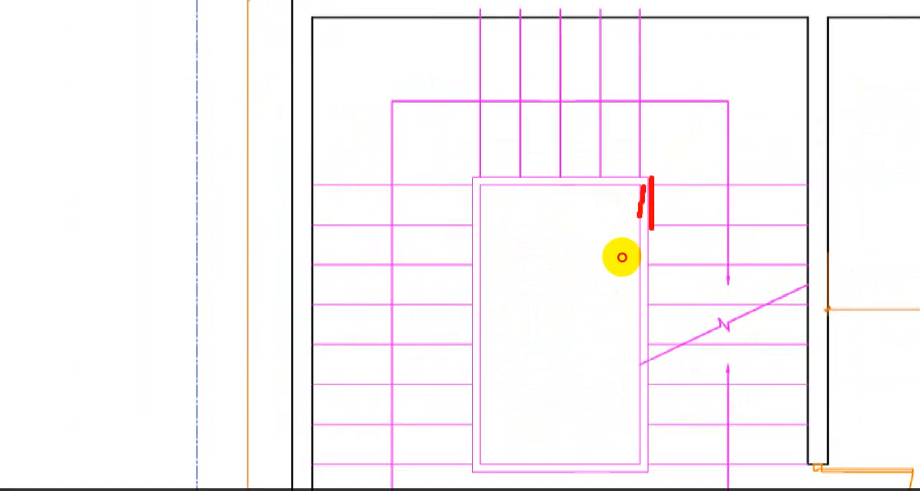
pyautogui.rightClick(622, 258)
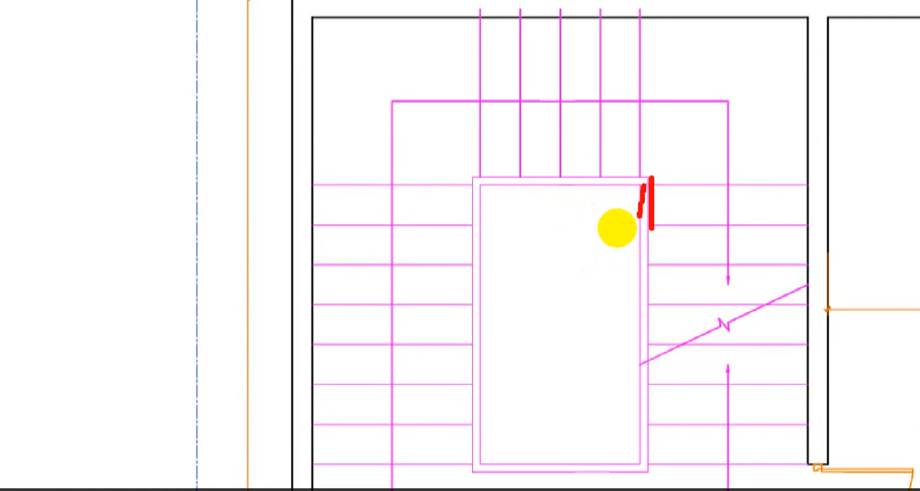
pyautogui.moveTo(644, 179)
pyautogui.mouseDown()
pyautogui.moveTo(513, 171)
pyautogui.moveTo(493, 427)
pyautogui.mouseUp()
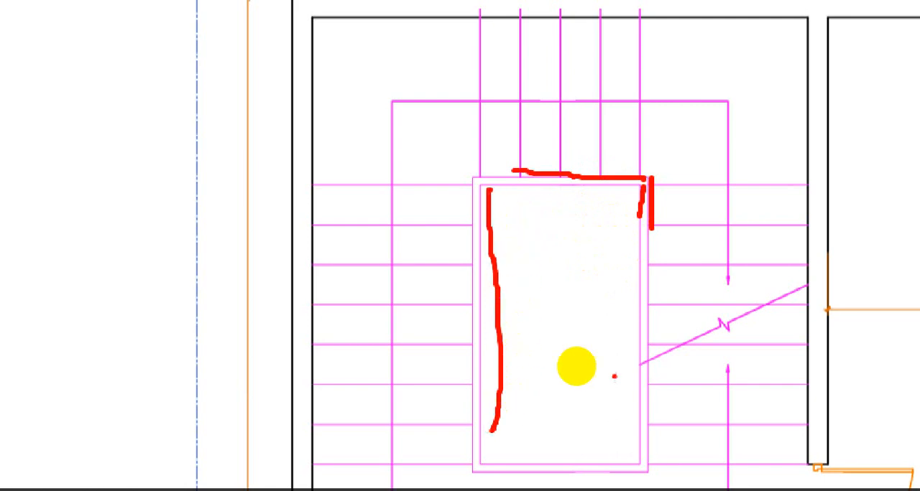
pyautogui.press('Escape')
pyautogui.click(840, 15)
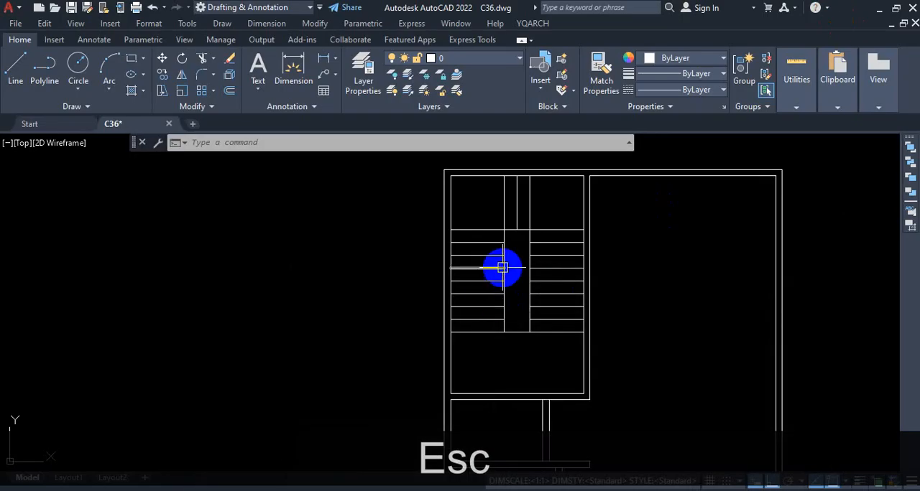
# Examine the stairwell's long sides and upper edge in the drawing, where the treads and landing meet it.
pyautogui.hotkey('ctrl', '1')
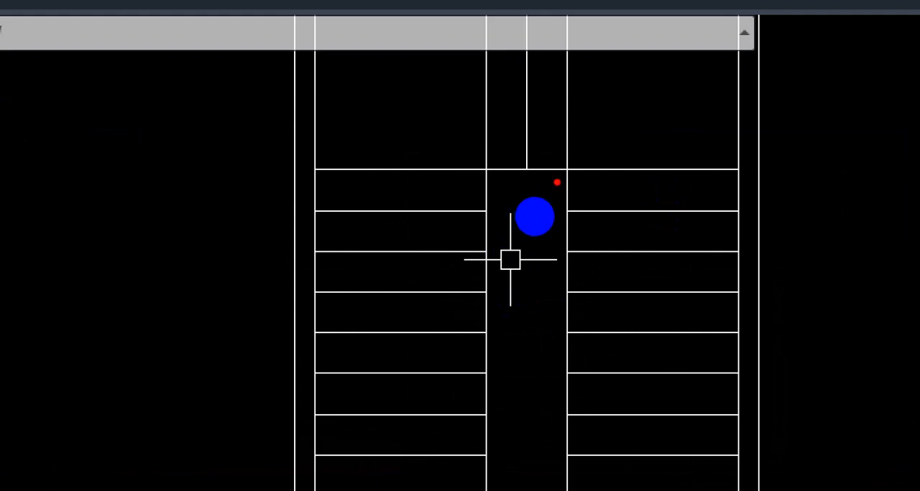
pyautogui.moveTo(581, 174); pyautogui.dragTo(585, 250)
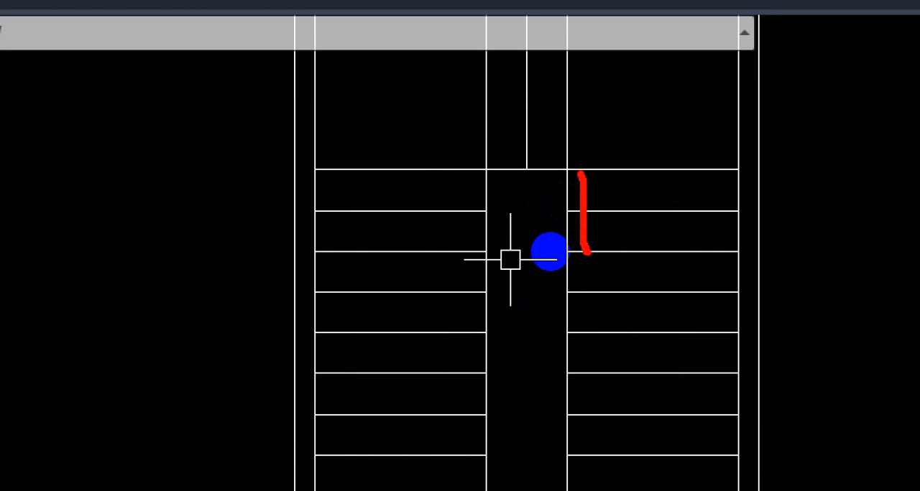
pyautogui.moveTo(585, 196); pyautogui.dragTo(699, 192)
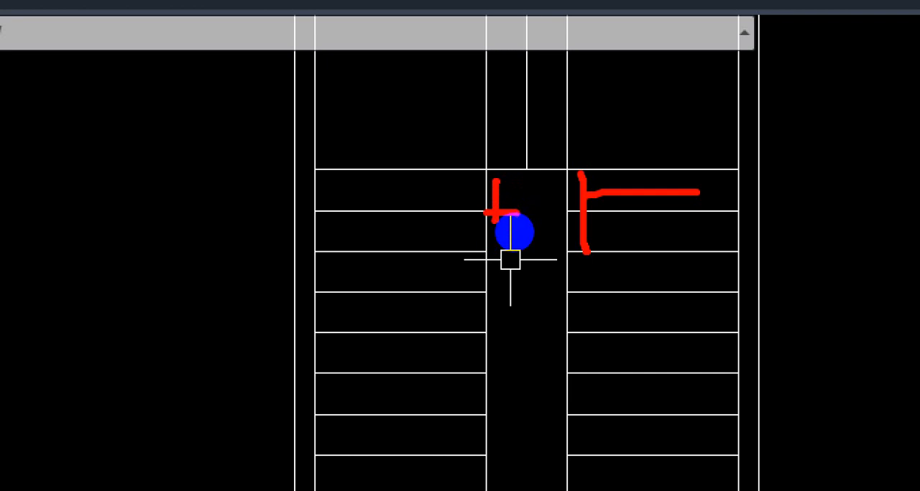
pyautogui.press('Escape')
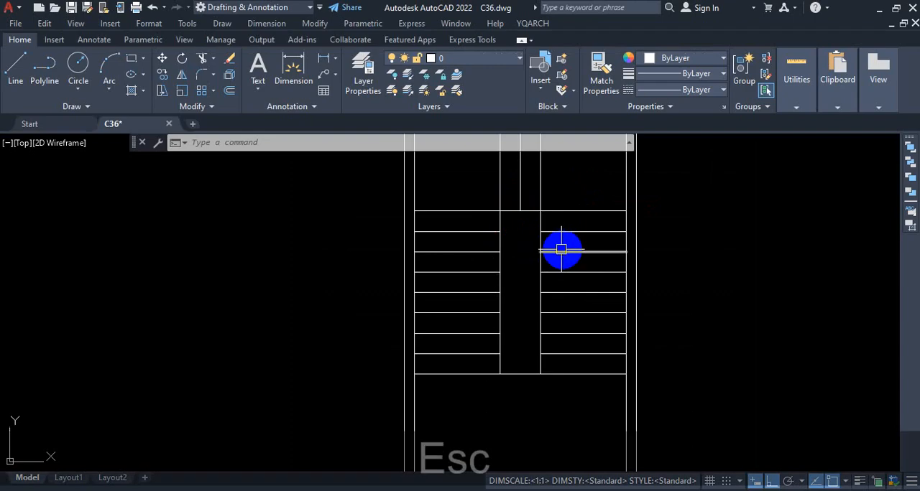
pyautogui.scroll(2, 562, 174)
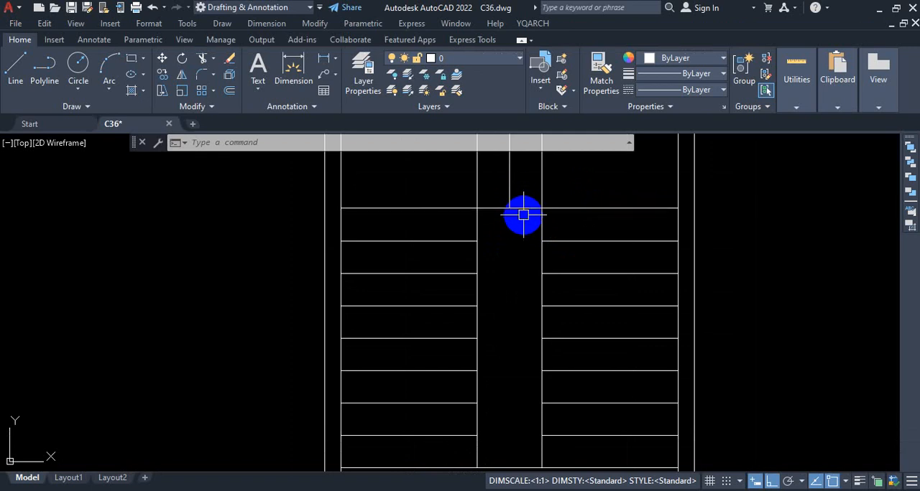
pyautogui.hotkey('ctrl', '1')
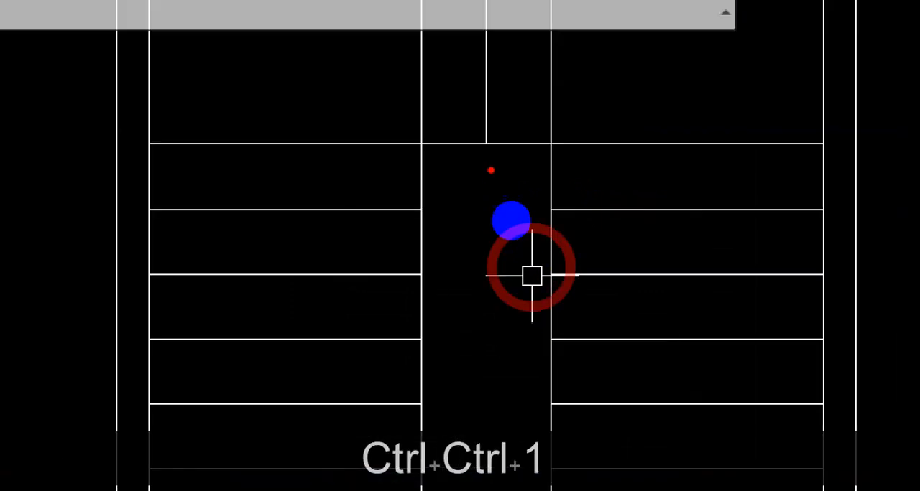
pyautogui.moveTo(539, 251)
pyautogui.mouseDown()
pyautogui.moveTo(532, 160)
pyautogui.moveTo(433, 158)
pyautogui.moveTo(445, 273)
pyautogui.mouseUp()
pyautogui.press('Escape')
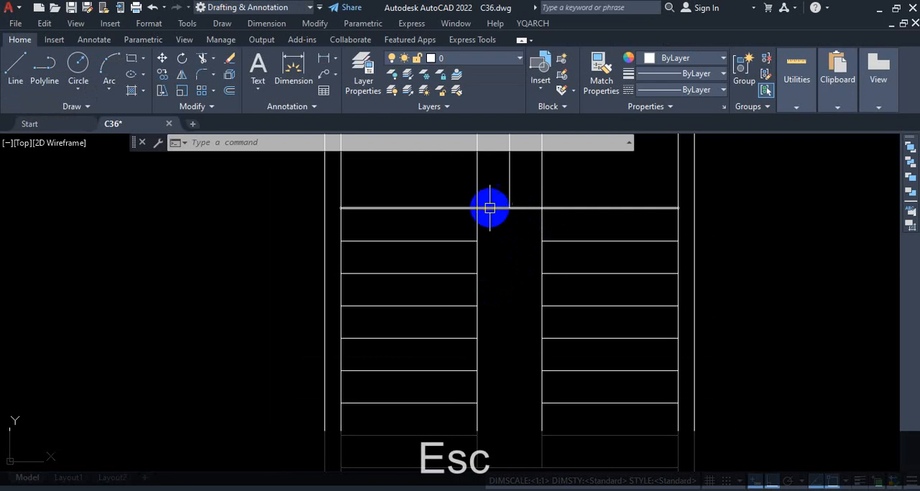
# Draw a 1'-8" by 6'-8" rectangle over the stairwell between its diagonally opposite corners, and check it by selecting it.
pyautogui.scroll(-2, 525, 221)
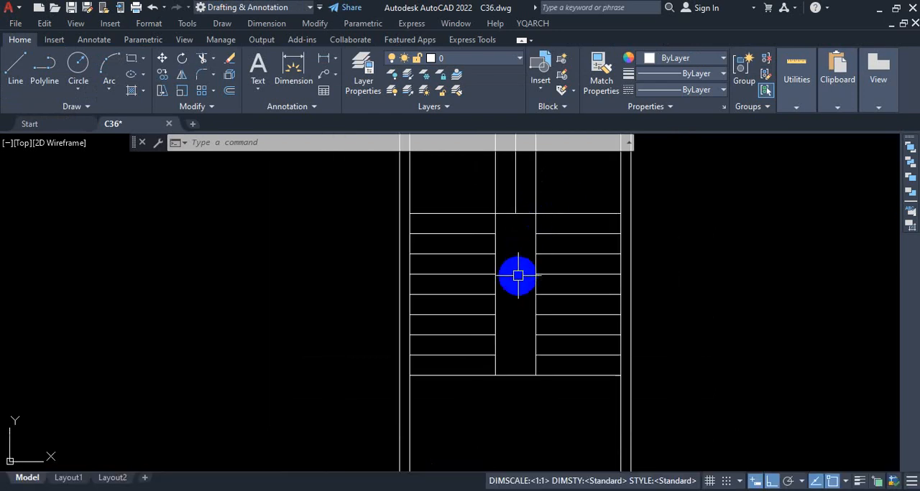
pyautogui.click(130, 64)
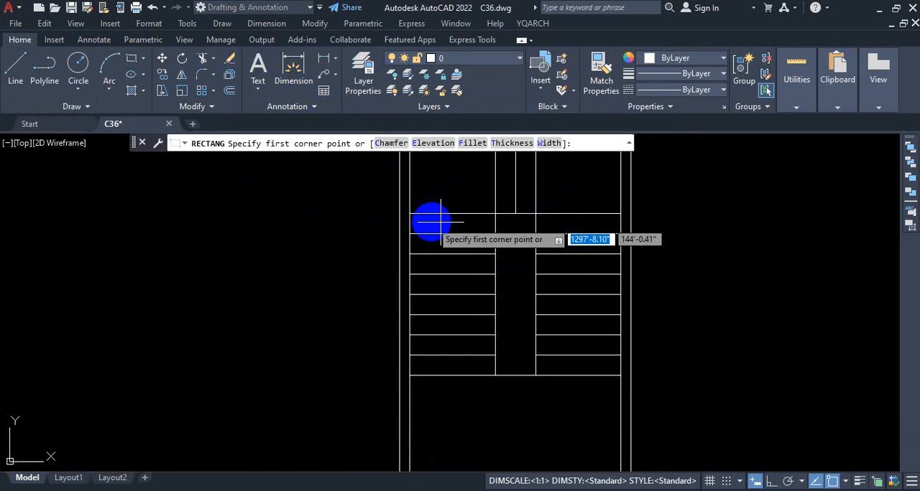
pyautogui.scroll(2, 503, 224)
pyautogui.click(481, 208)
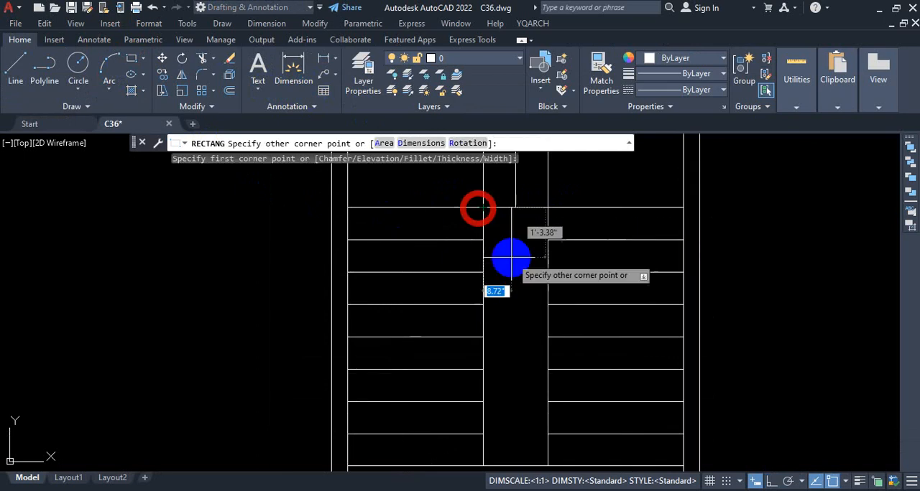
pyautogui.scroll(-4, 486, 188)
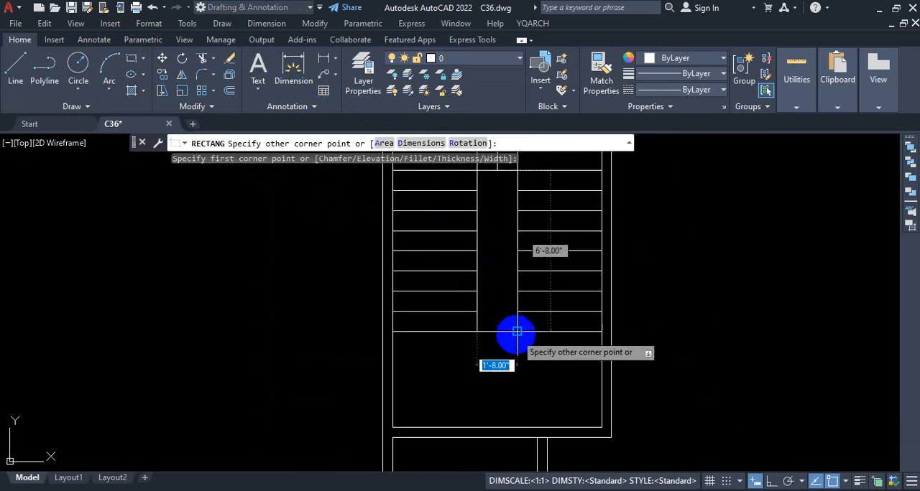
pyautogui.scroll(4, 514, 327)
pyautogui.click(515, 326)
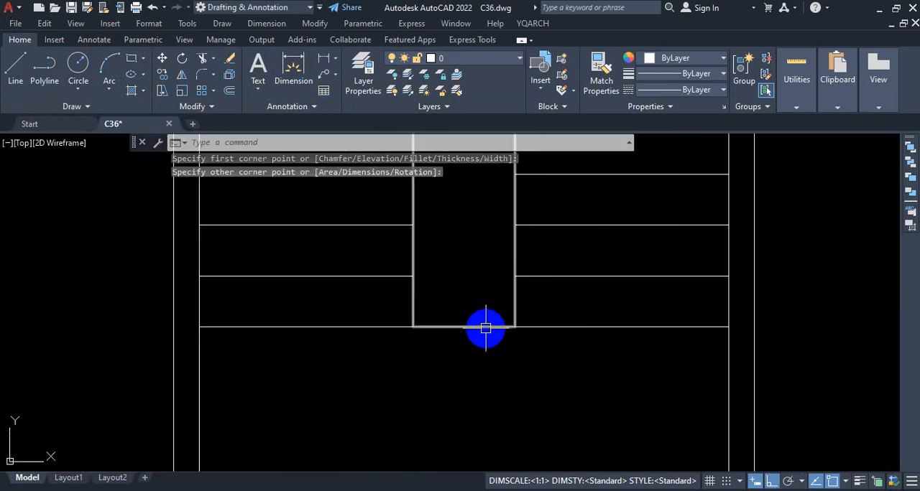
pyautogui.click(484, 327)
pyautogui.scroll(-4, 503, 366)
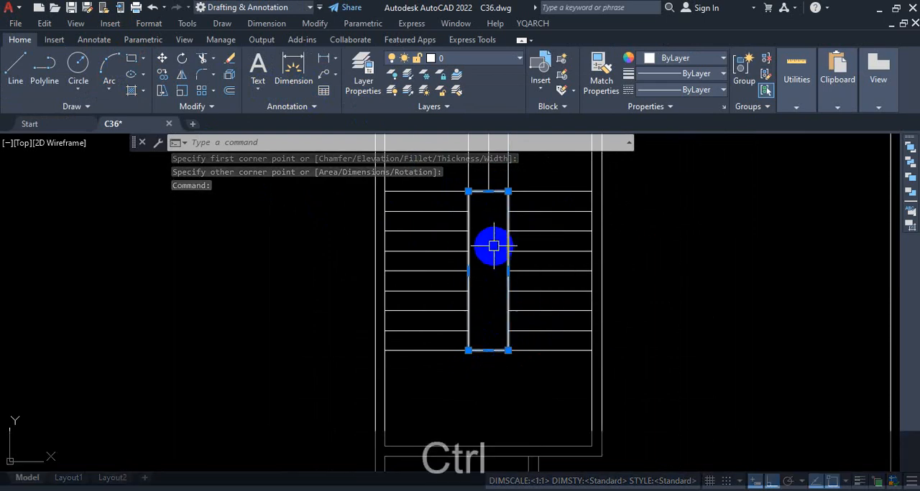
pyautogui.hotkey('ctrl', '1')
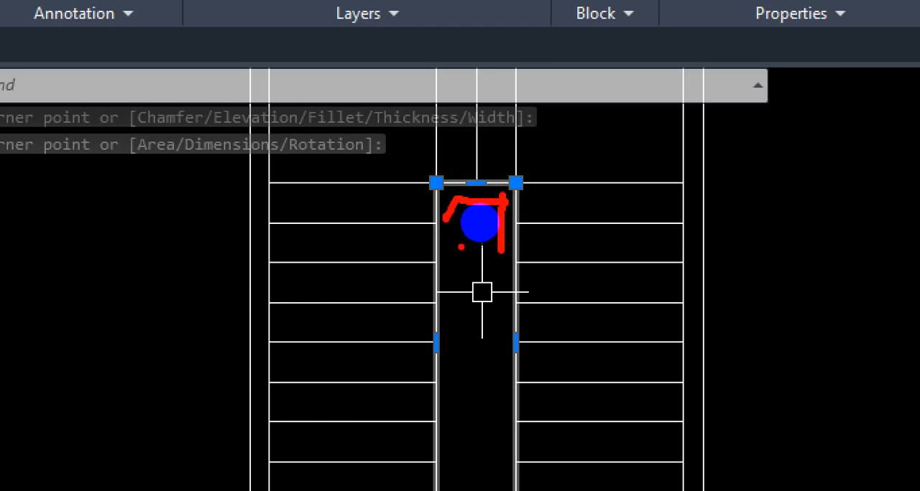
pyautogui.press('Escape')
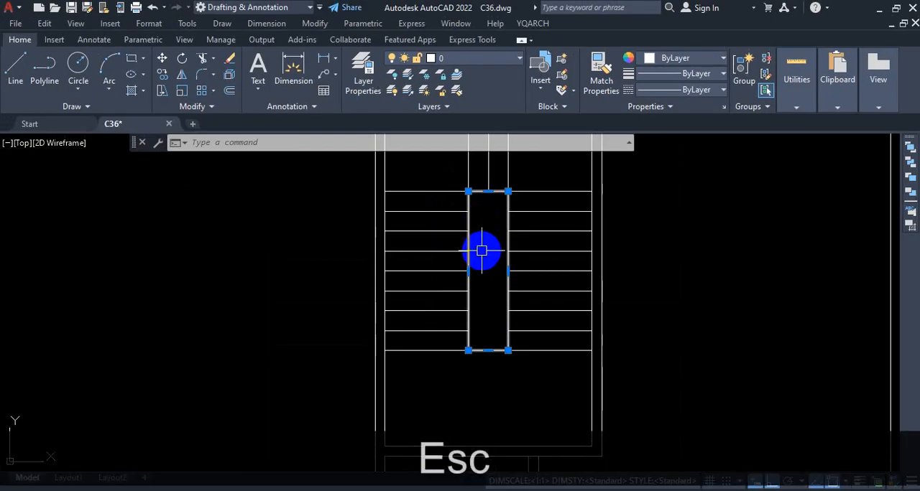
# Offset the stairwell rectangle 1.5" inward and end the Offset command.
pyautogui.write('o')
pyautogui.press('Return')
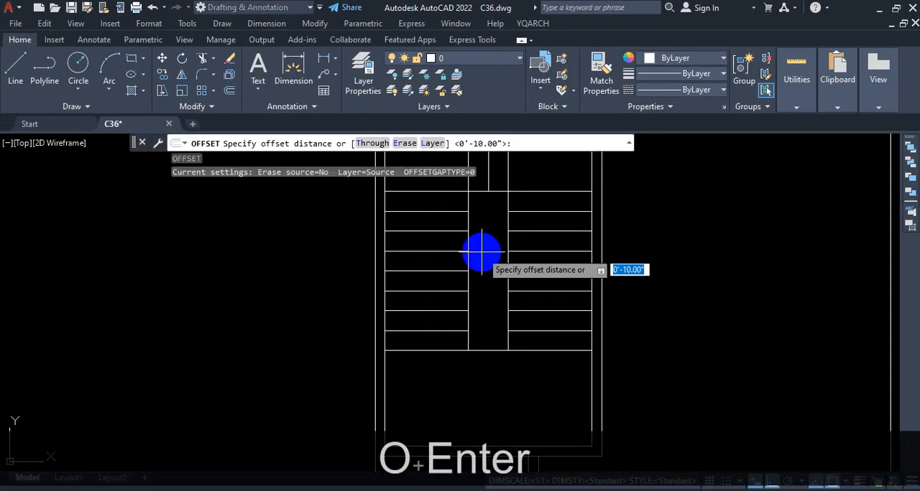
pyautogui.write('1.5')
pyautogui.press('Return')
pyautogui.click(468, 245)
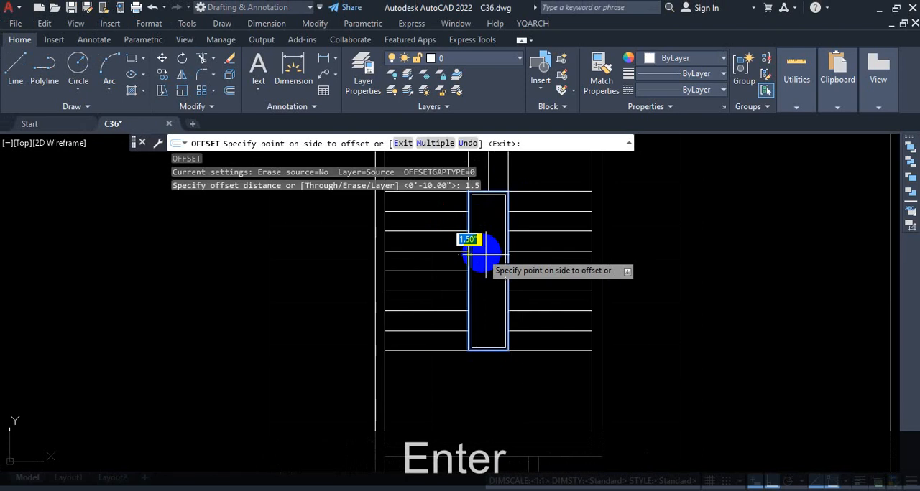
pyautogui.scroll(2, 479, 278)
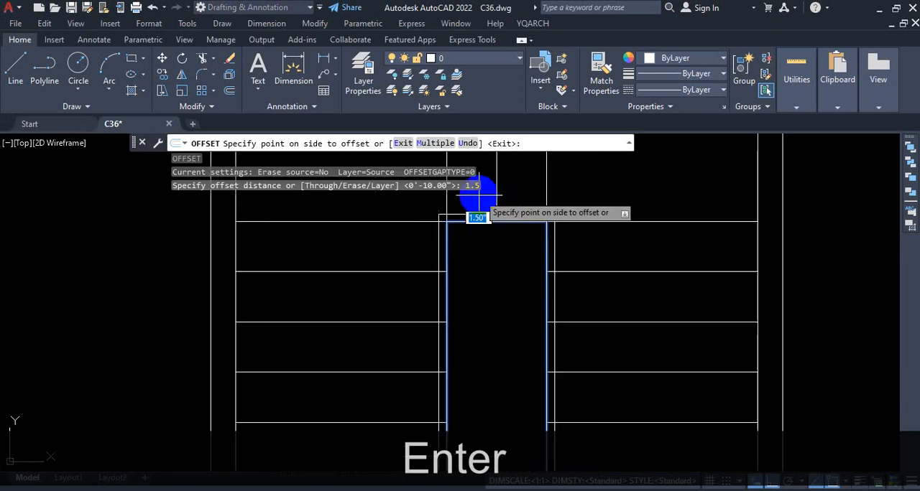
pyautogui.click(490, 270)
pyautogui.scroll(-2, 509, 246)
pyautogui.press('Escape')
# Check the inner stairwell rectangle at both ends and delete it.
pyautogui.scroll(3, 542, 260)
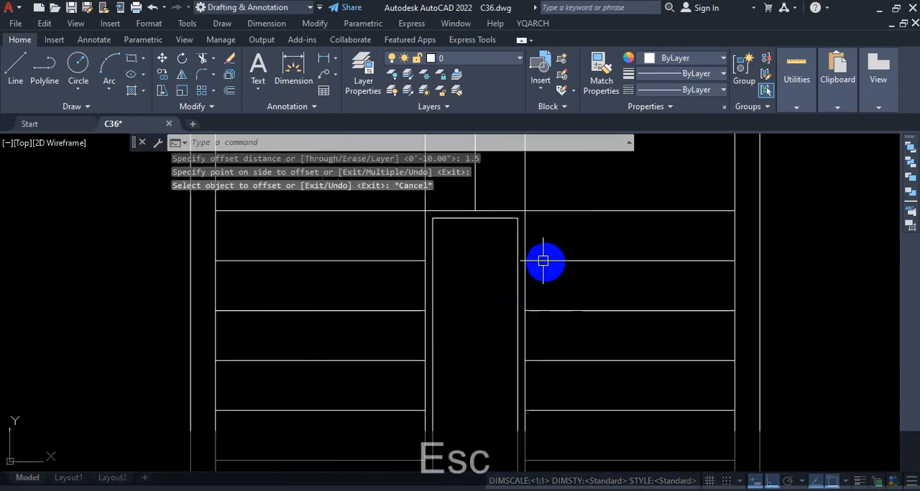
pyautogui.scroll(-3, 538, 232)
pyautogui.scroll(4, 531, 338)
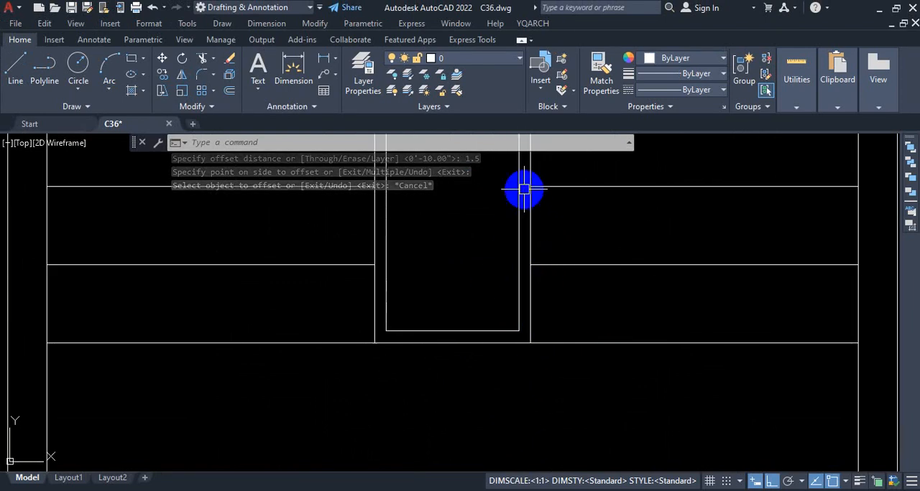
pyautogui.scroll(-4, 522, 292)
pyautogui.scroll(4, 507, 208)
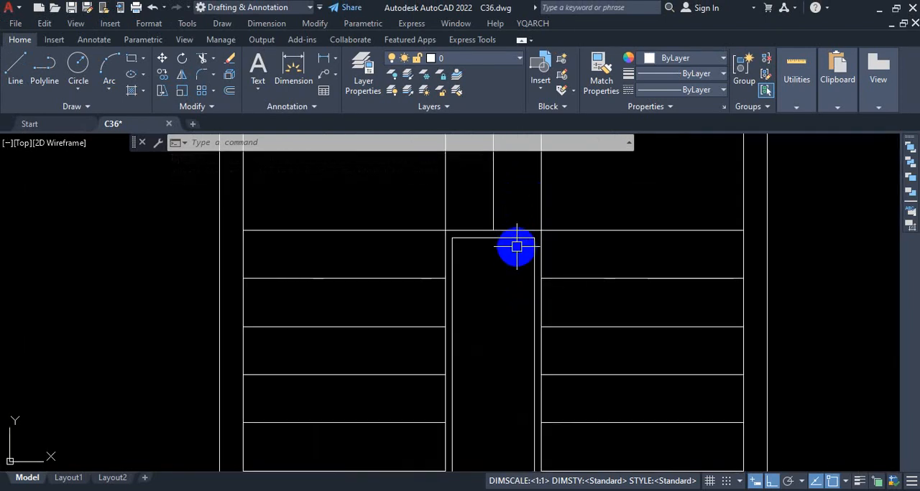
pyautogui.click(519, 237)
pyautogui.press('Delete')
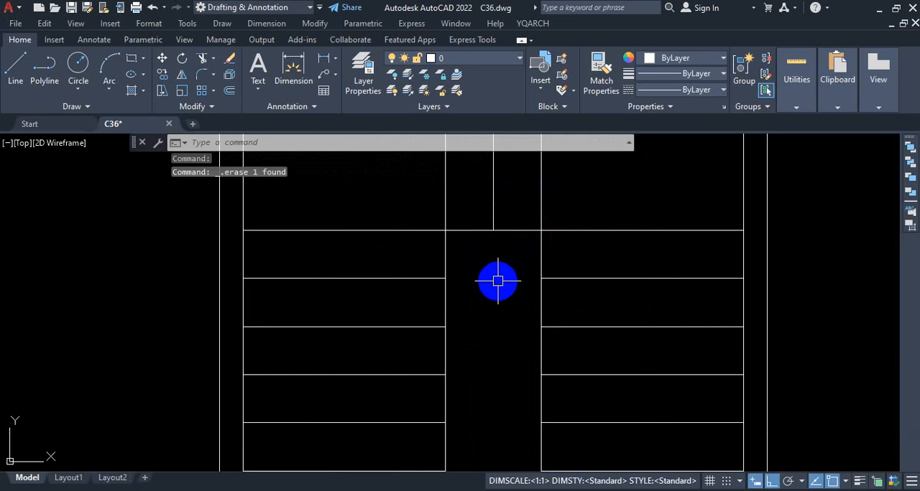
# Offset the stairwell rectangle 1.5" outward, inspect its lower end and end the Offset command.
pyautogui.write('o')
pyautogui.press('Return')
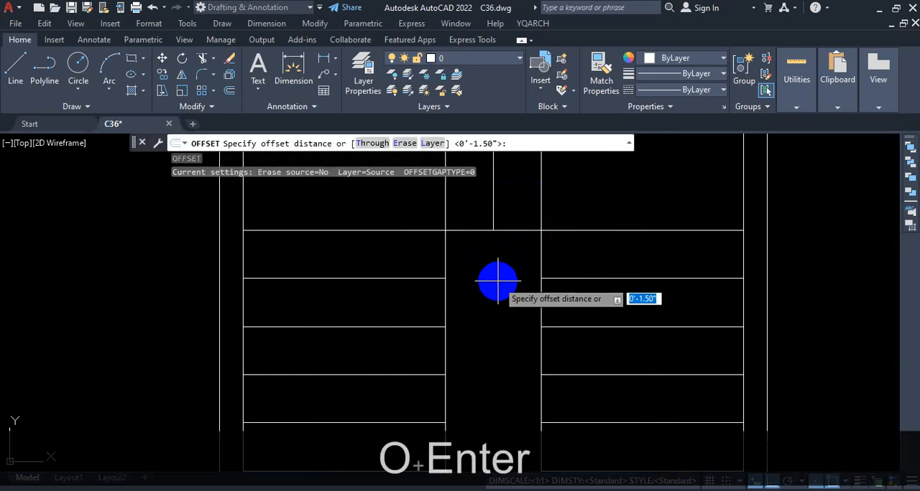
pyautogui.press('Return')
pyautogui.click(541, 255)
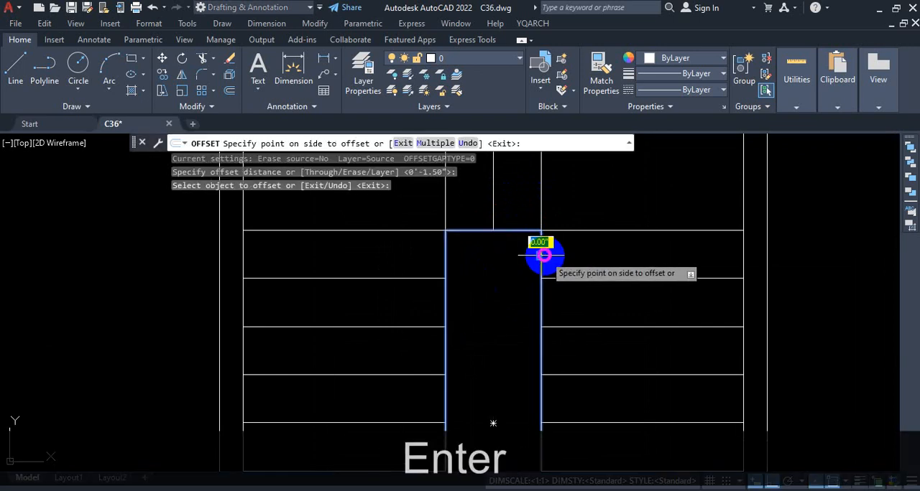
pyautogui.click(593, 249)
pyautogui.scroll(-3, 601, 316)
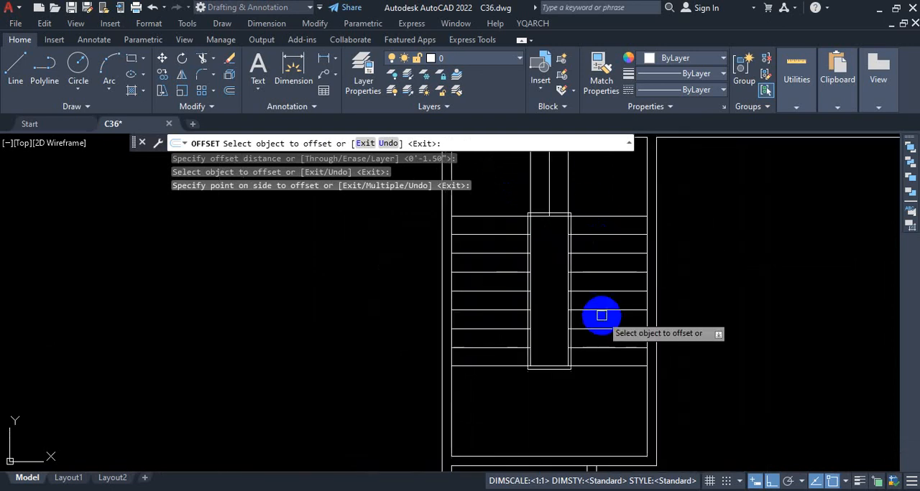
pyautogui.scroll(2, 591, 384)
pyautogui.hotkey('ctrl', '1')
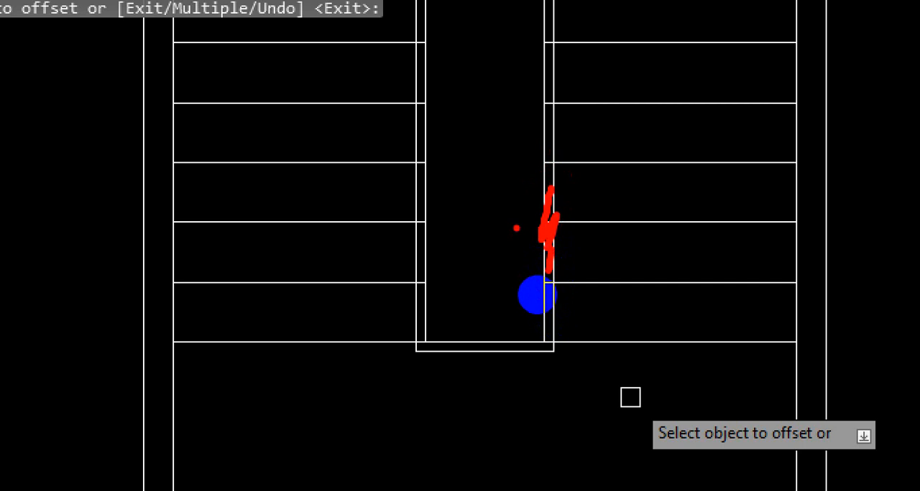
pyautogui.press('Escape')
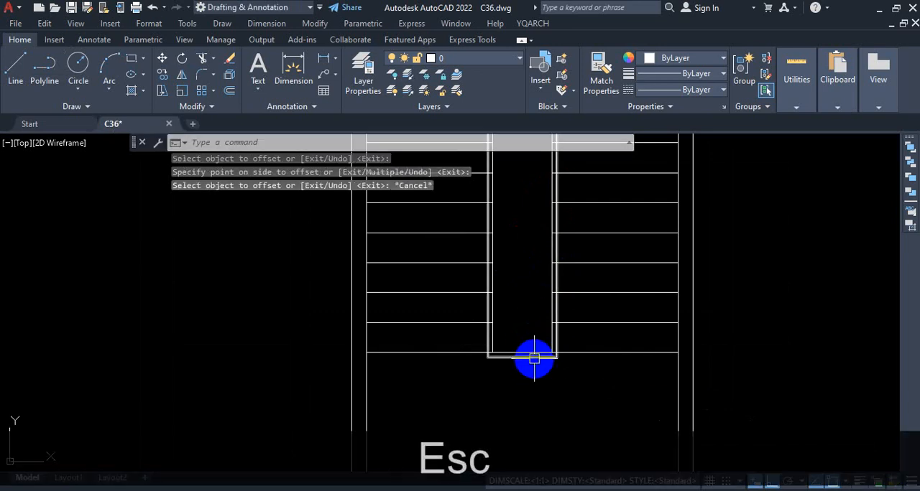
# Delete the outer offset rectangle around the stairwell.
pyautogui.click(533, 359)
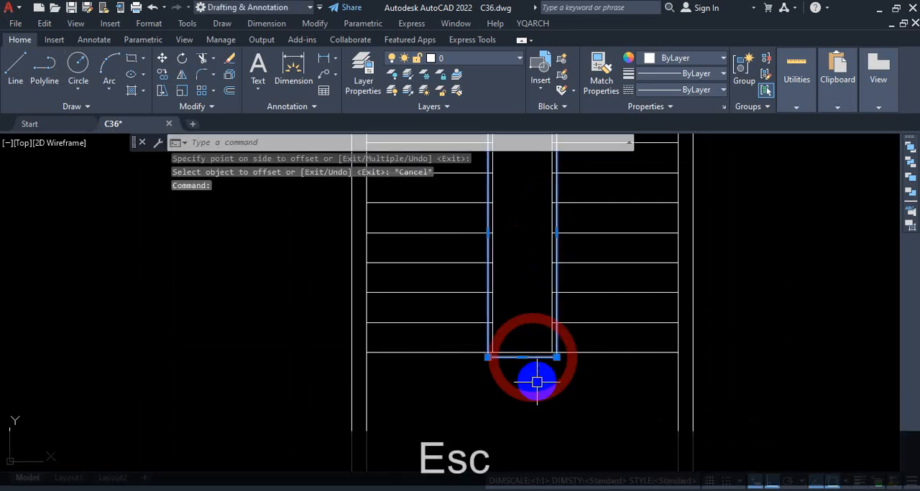
pyautogui.press('Delete')
pyautogui.scroll(-5, 548, 319)
pyautogui.scroll(5, 493, 282)
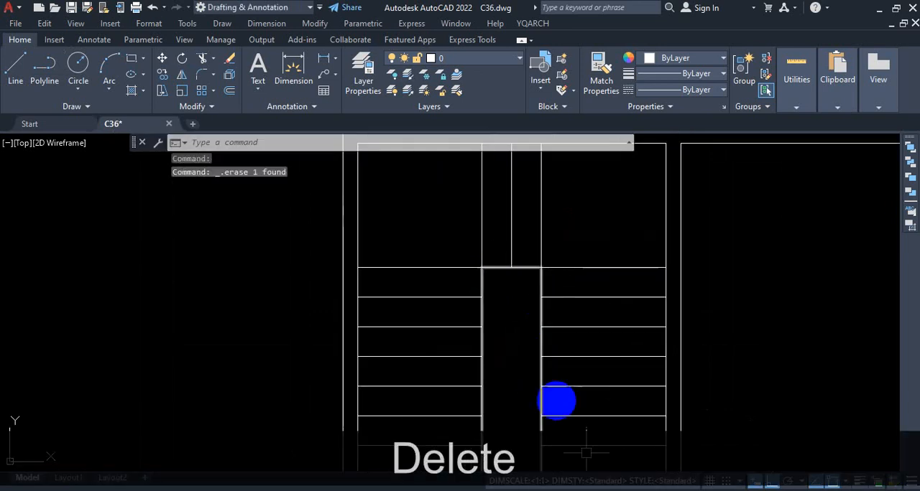
# Offset the stairwell rectangle 1.5" to the outside to form its double outline.
pyautogui.scroll(-3, 544, 384)
pyautogui.scroll(5, 522, 329)
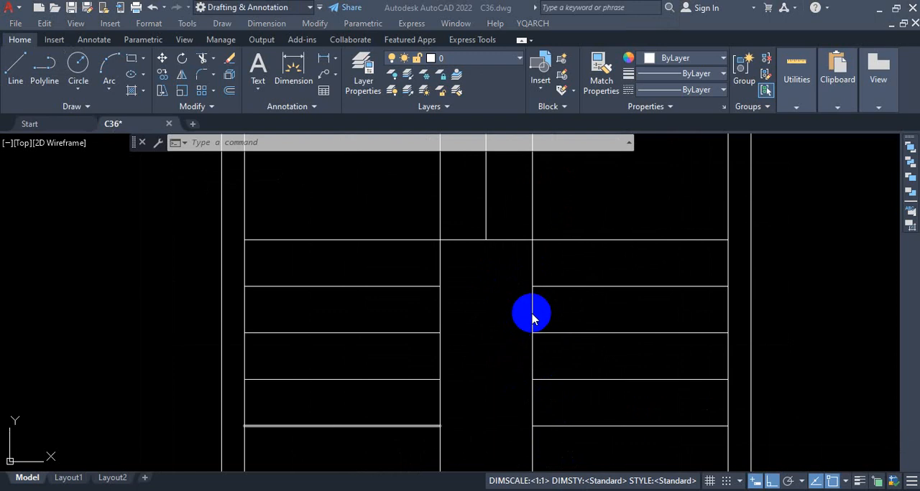
pyautogui.click(533, 311)
pyautogui.write('o')
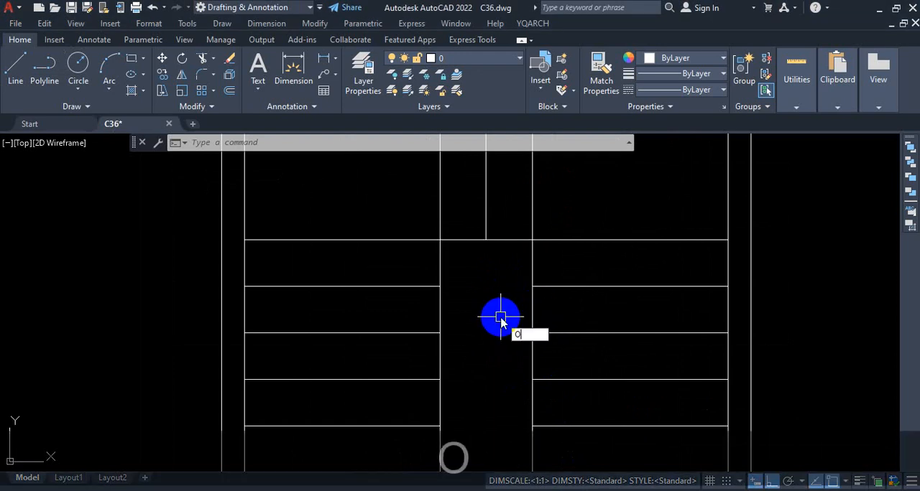
pyautogui.press('Return')
pyautogui.write('1.5')
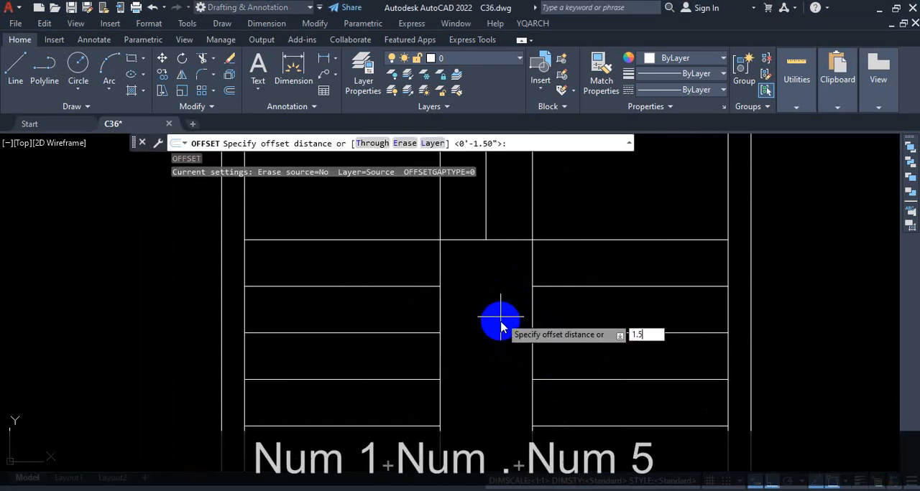
pyautogui.press('Return')
pyautogui.click(533, 302)
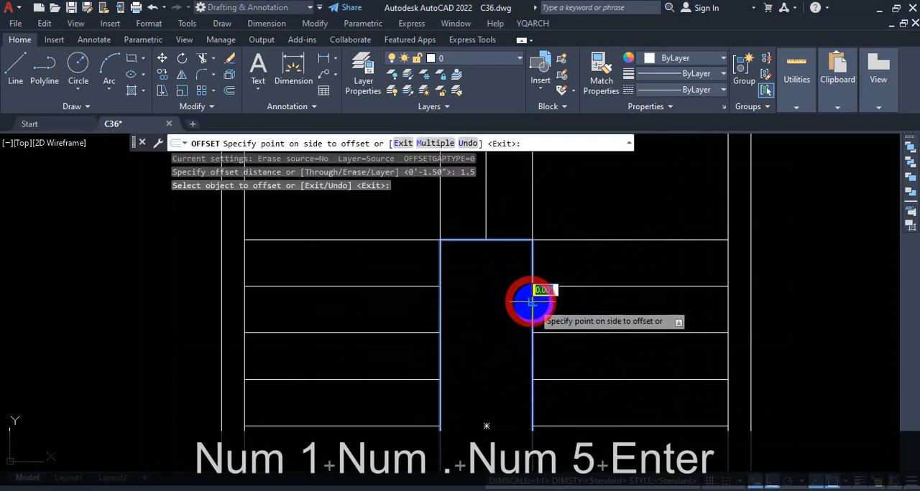
pyautogui.click(602, 305)
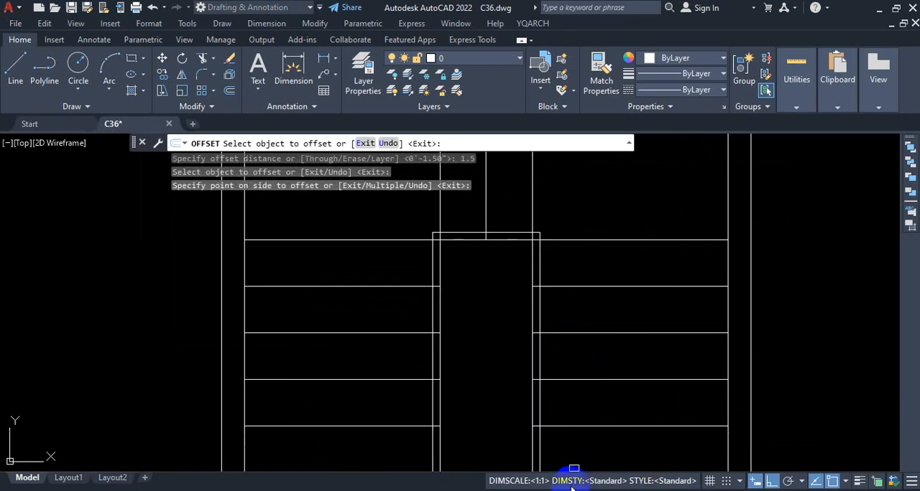
# Examine where the treads and landing lines run into the stairwell's double outline, and end the Offset command.
pyautogui.scroll(-2, 478, 181)
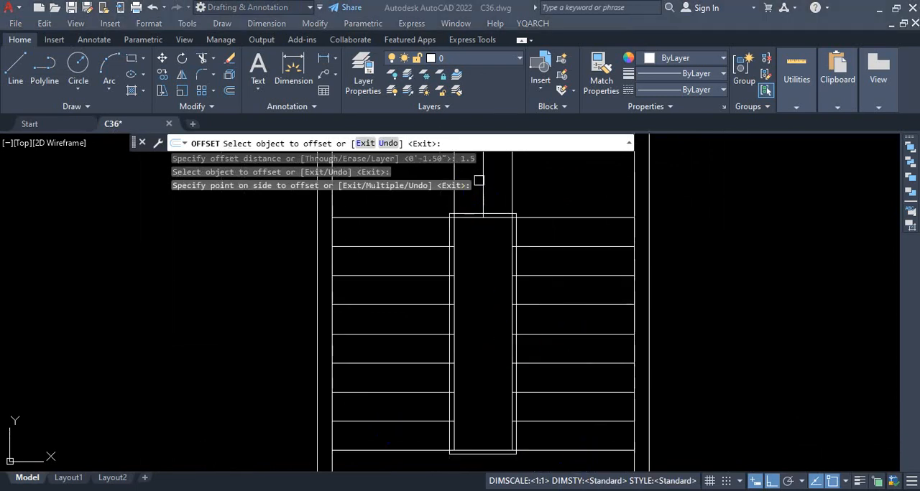
pyautogui.scroll(5, 514, 452)
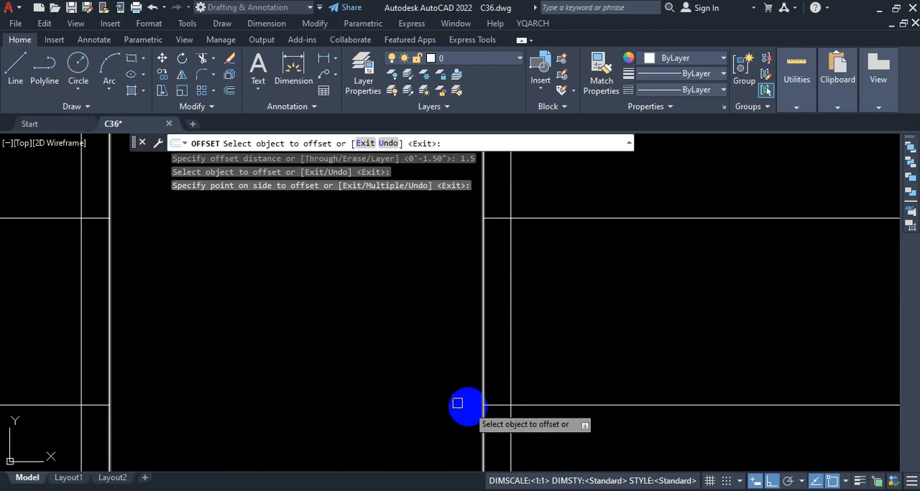
pyautogui.scroll(-7, 460, 400)
pyautogui.scroll(3, 474, 384)
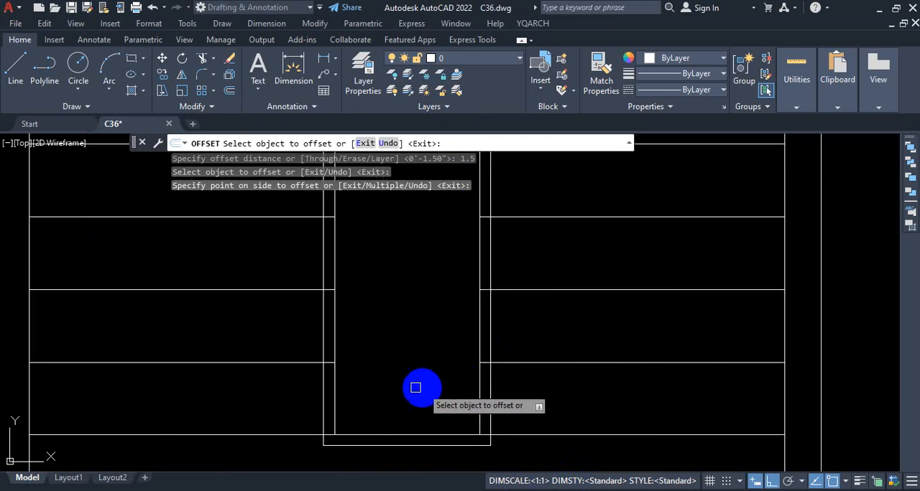
pyautogui.scroll(-4, 429, 353)
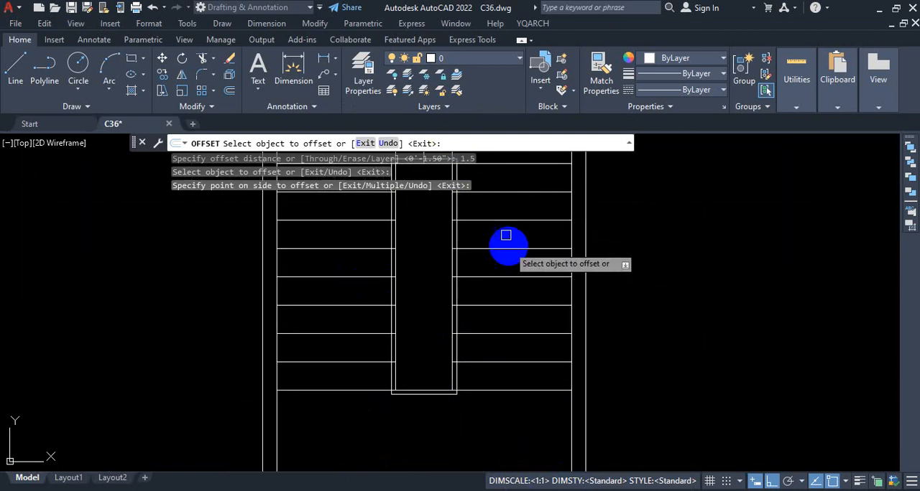
pyautogui.scroll(-1, 464, 348)
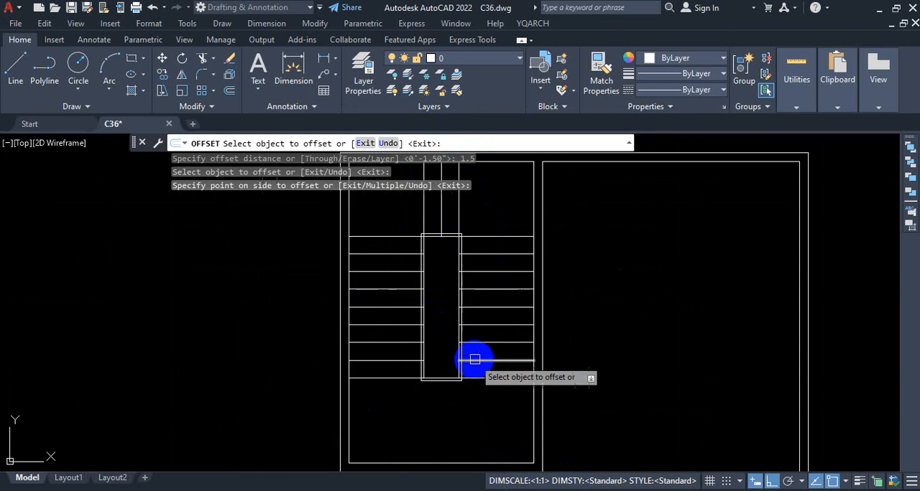
pyautogui.scroll(5, 452, 251)
pyautogui.press('Escape')
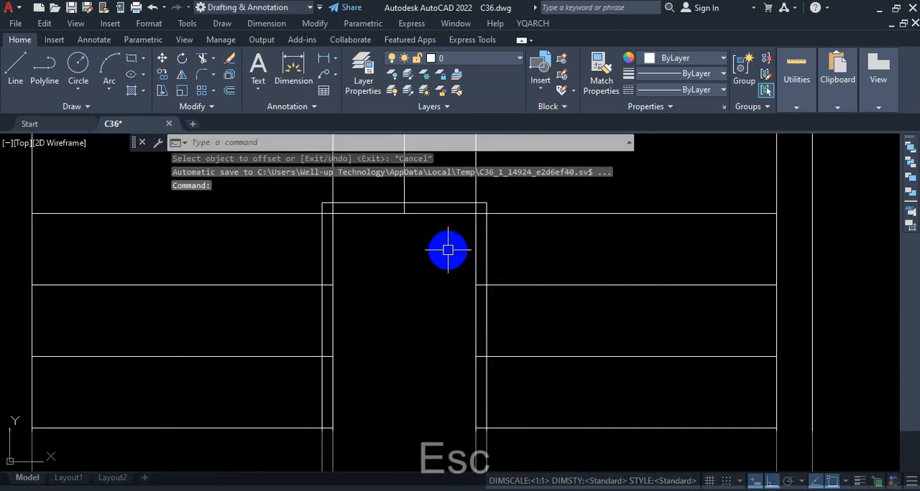
pyautogui.scroll(-3, 451, 278)
pyautogui.scroll(2, 442, 291)
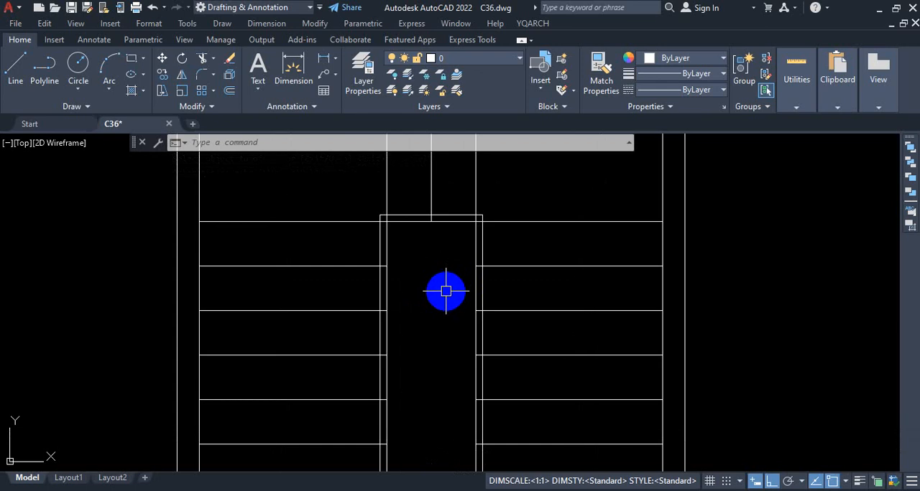
pyautogui.press('Escape')
pyautogui.write('E')
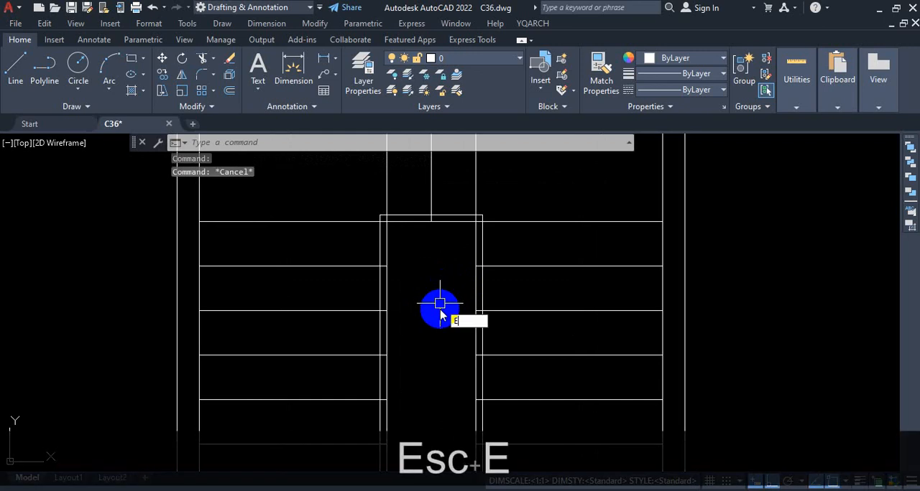
pyautogui.write('XTR')
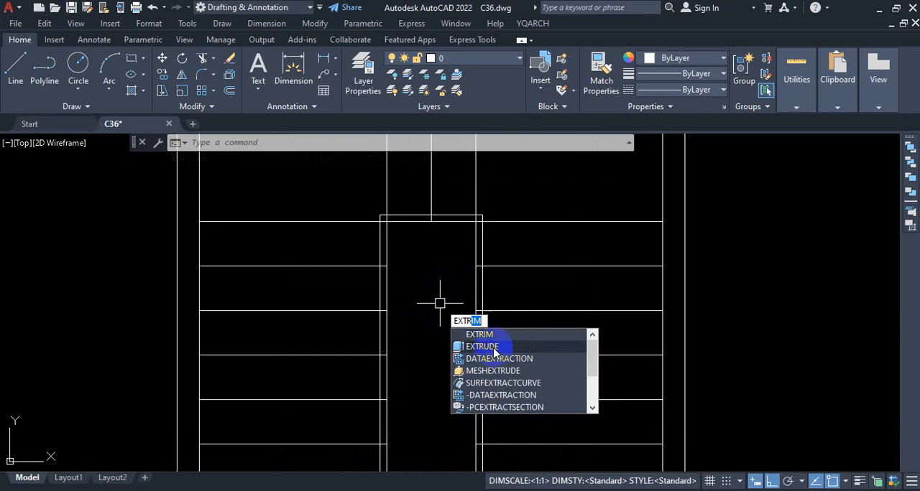
pyautogui.hotkey('ctrl', '1')
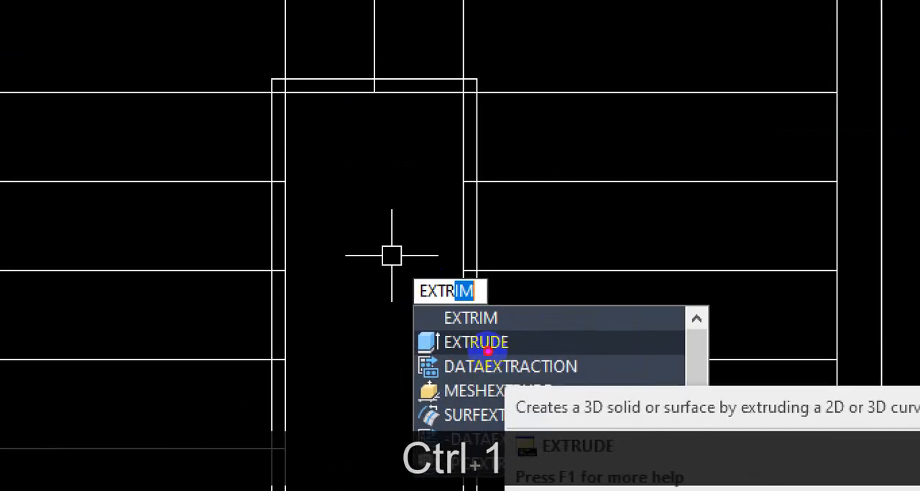
pyautogui.moveTo(459, 333); pyautogui.dragTo(480, 340)
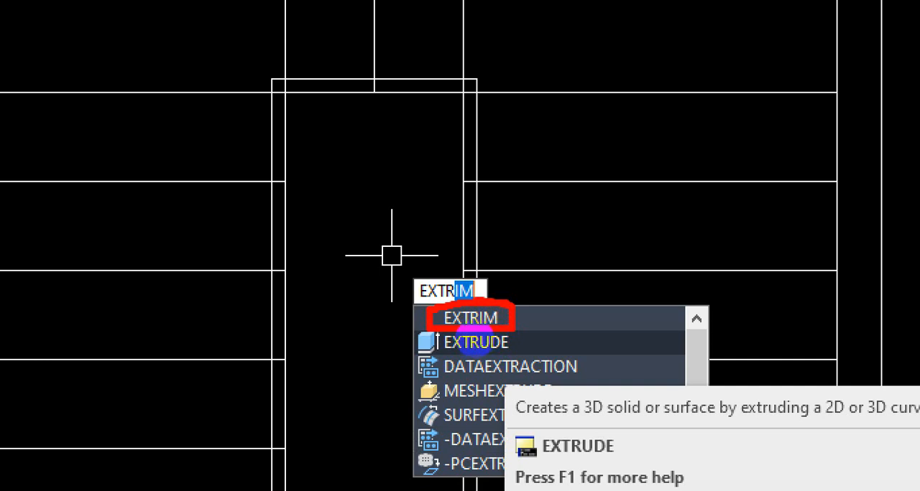
pyautogui.moveTo(467, 339); pyautogui.dragTo(517, 318)
pyautogui.press('Escape')
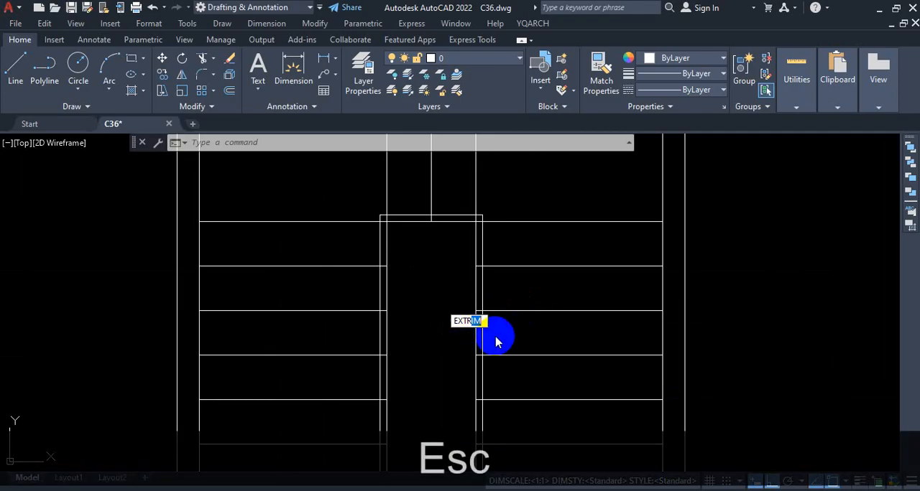
pyautogui.press('Escape')
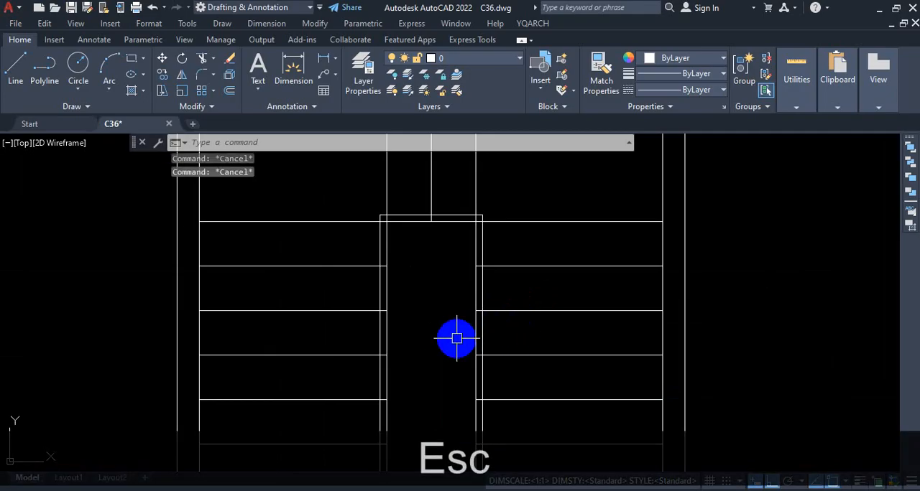
# Start the EXTRIM command for trimming the lines at the stairwell's outline.
pyautogui.write('EXTR')
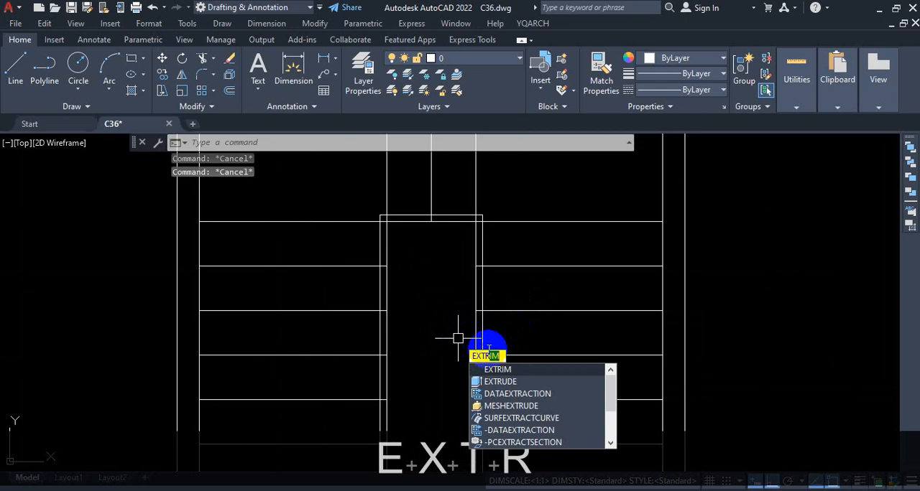
pyautogui.click(507, 370)
pyautogui.scroll(-2, 453, 282)
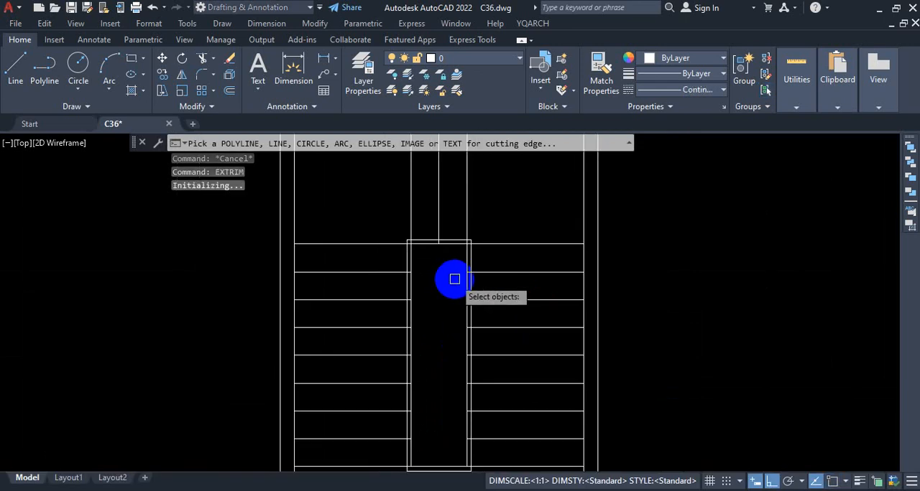
pyautogui.hotkey('ctrl', '1')
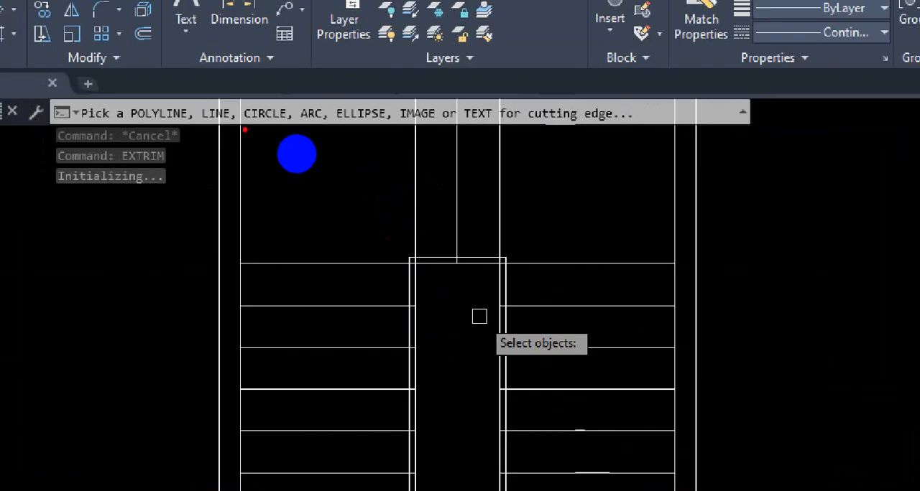
pyautogui.moveTo(196, 122)
pyautogui.mouseDown()
pyautogui.moveTo(368, 132)
pyautogui.moveTo(384, 155)
pyautogui.mouseUp()
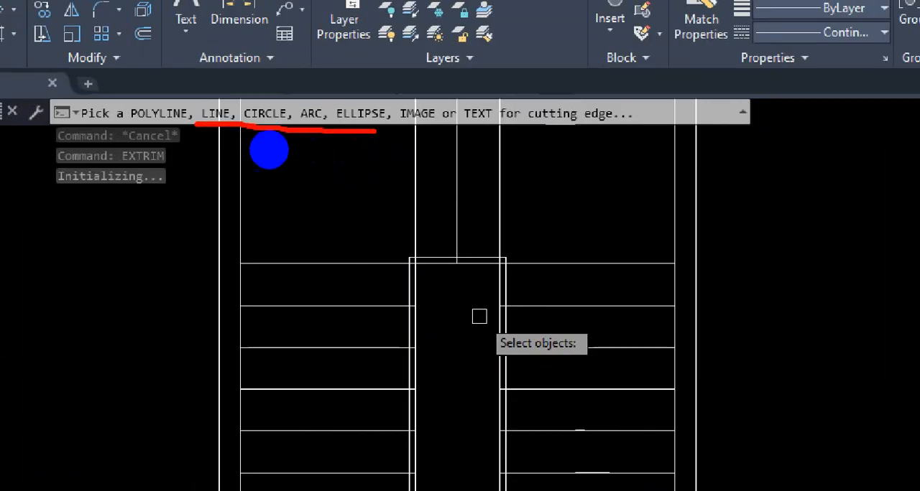
pyautogui.moveTo(117, 85)
pyautogui.mouseDown()
pyautogui.moveTo(197, 150)
pyautogui.moveTo(154, 86)
pyautogui.mouseUp()
pyautogui.moveTo(219, 81)
pyautogui.mouseDown()
pyautogui.moveTo(236, 95)
pyautogui.moveTo(293, 97)
pyautogui.mouseUp()
pyautogui.moveTo(450, 125); pyautogui.dragTo(481, 124)
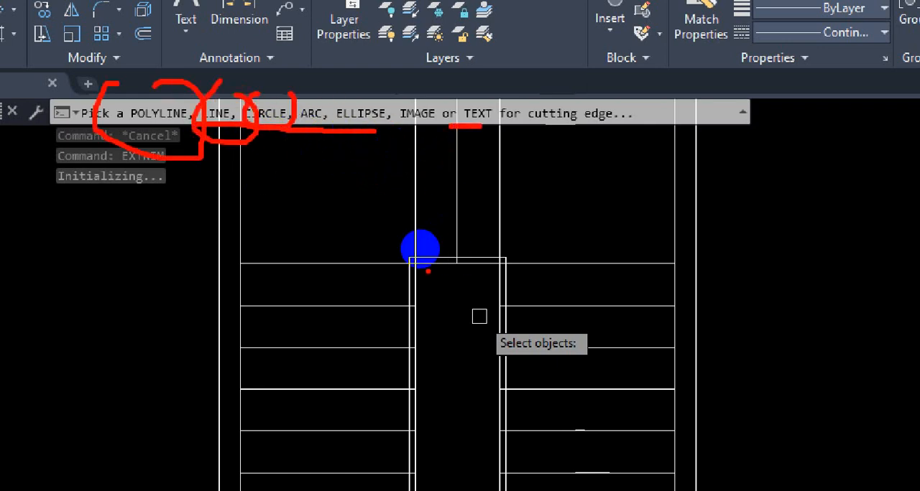
pyautogui.moveTo(399, 255)
pyautogui.mouseDown()
pyautogui.moveTo(510, 252)
pyautogui.moveTo(511, 295)
pyautogui.mouseUp()
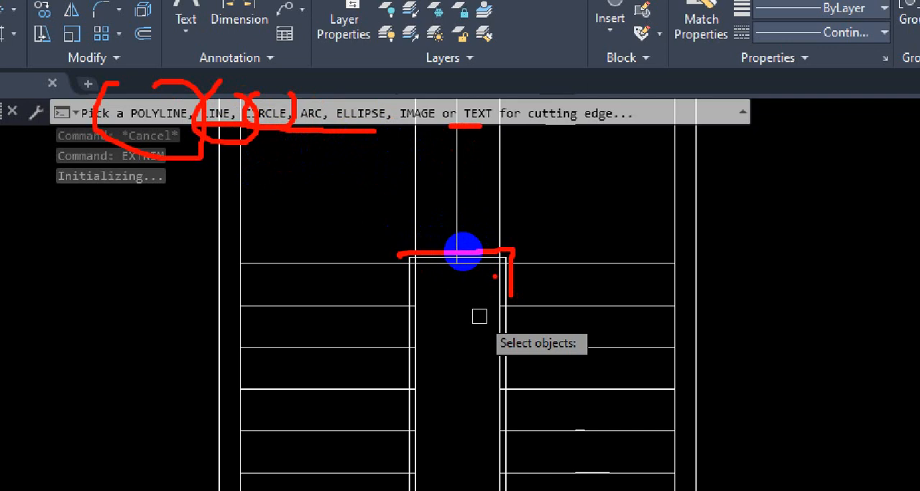
pyautogui.press('Escape')
pyautogui.scroll(5, 467, 251)
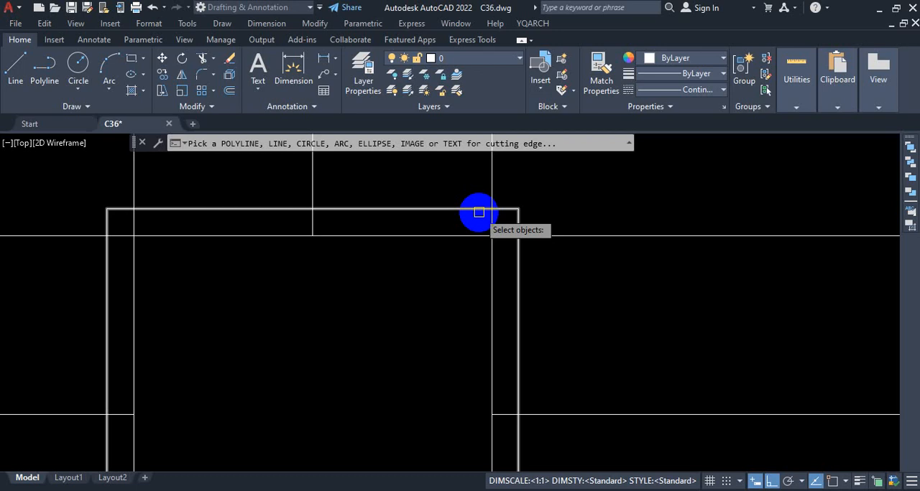
pyautogui.scroll(-3, 479, 230)
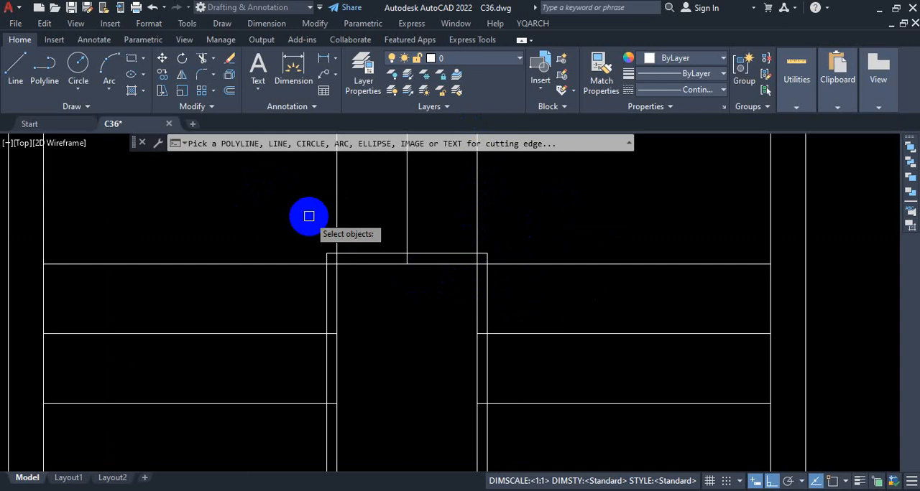
pyautogui.hotkey('ctrl', '1')
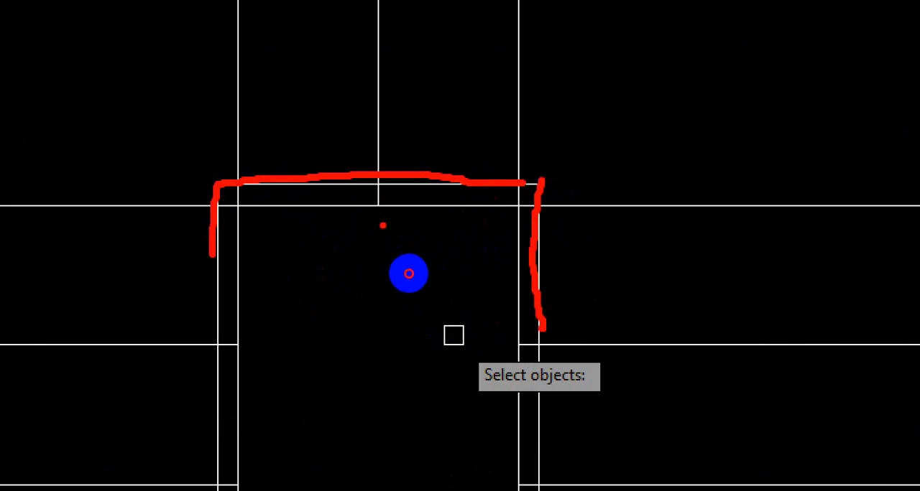
pyautogui.moveTo(383, 226); pyautogui.dragTo(427, 218)
pyautogui.moveTo(419, 100); pyautogui.dragTo(489, 68)
pyautogui.moveTo(402, 266); pyautogui.dragTo(400, 247)
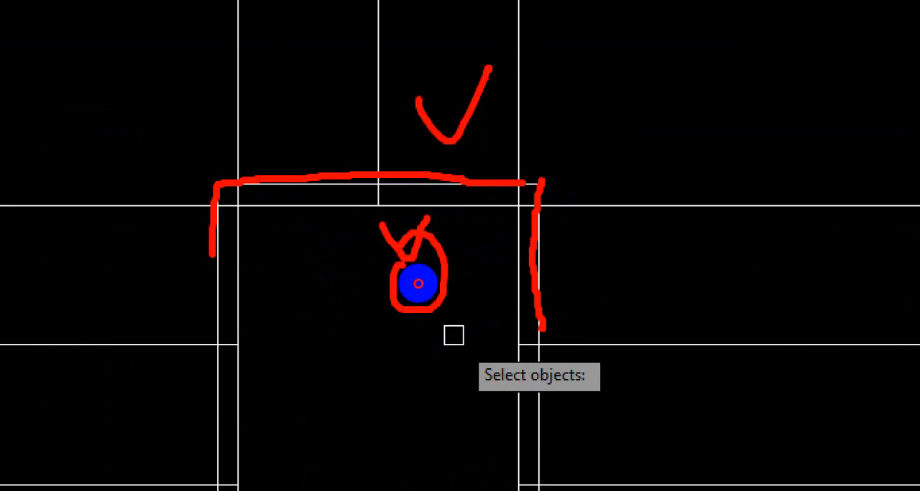
pyautogui.press('Escape')
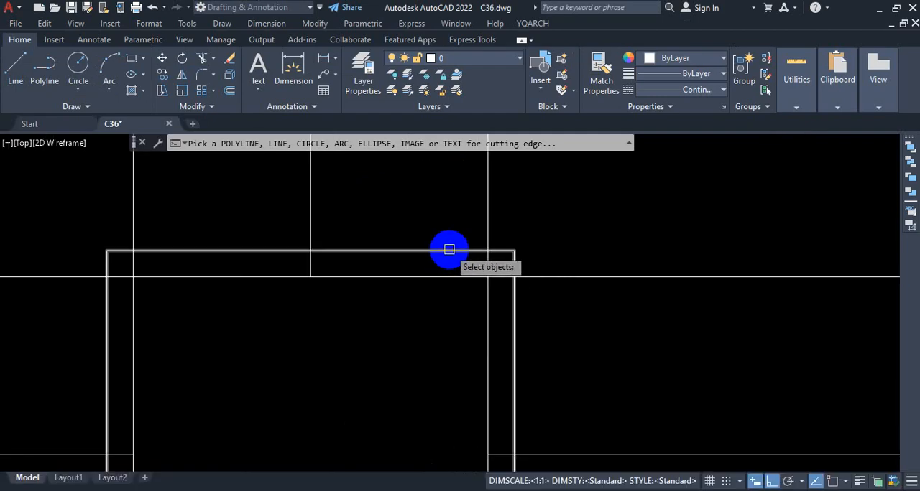
# Trim away every line portion inside the stairwell's outer rectangle, using that rectangle as the cutting edge.
pyautogui.click(449, 249)
pyautogui.scroll(-4, 460, 208)
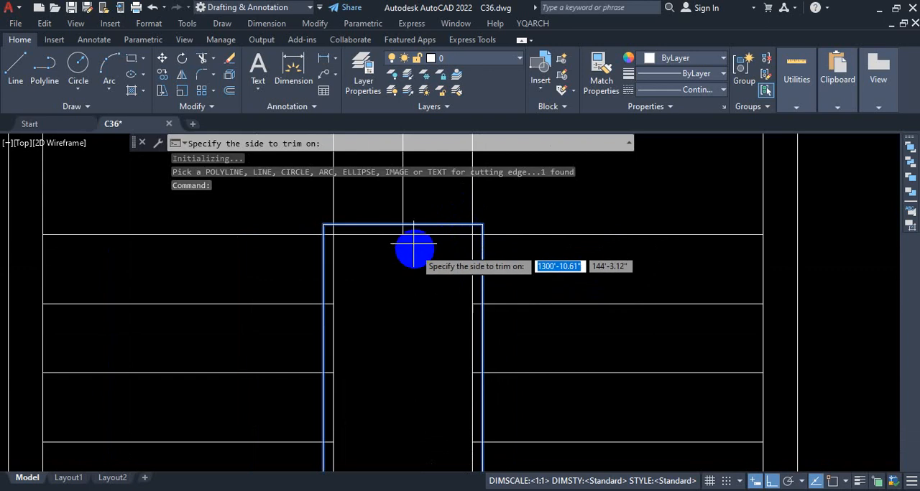
pyautogui.scroll(4, 412, 247)
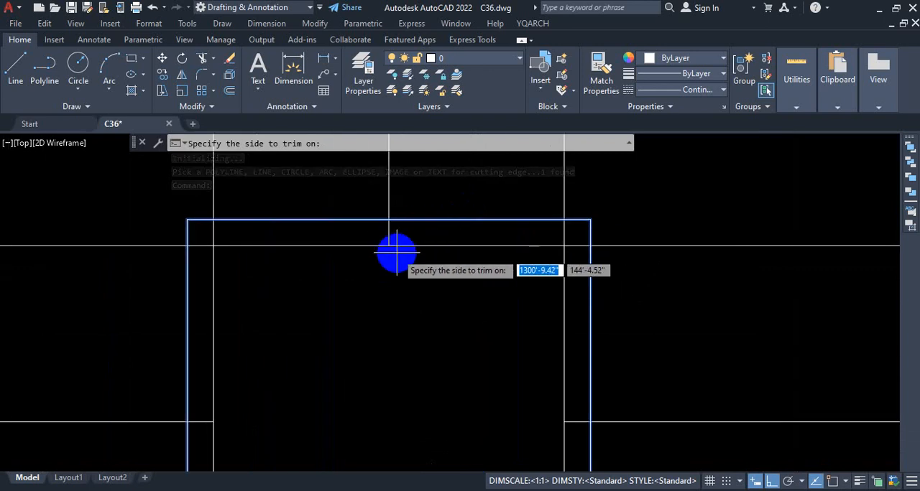
pyautogui.scroll(-5, 416, 309)
pyautogui.scroll(4, 416, 309)
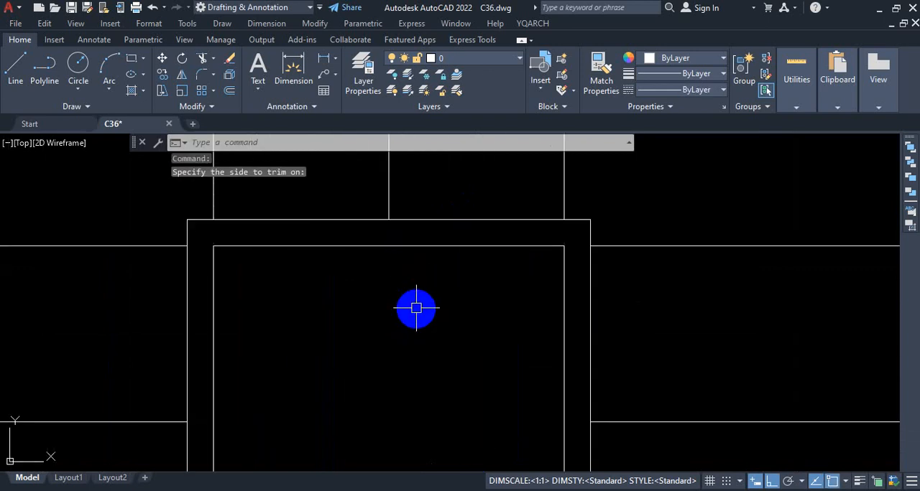
# Examine the corners and tread ends around the stairwell's double outline after the trim.
pyautogui.scroll(-4, 431, 330)
pyautogui.scroll(5, 446, 332)
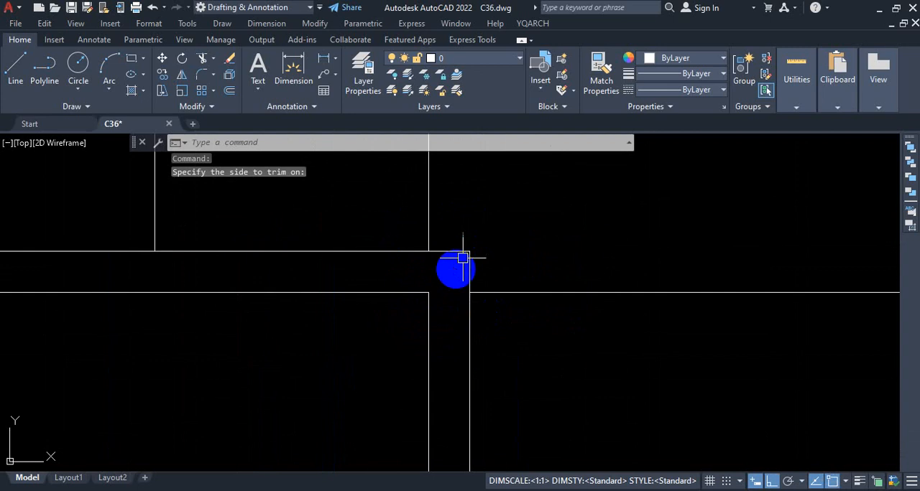
pyautogui.scroll(-4, 511, 337)
pyautogui.scroll(5, 446, 424)
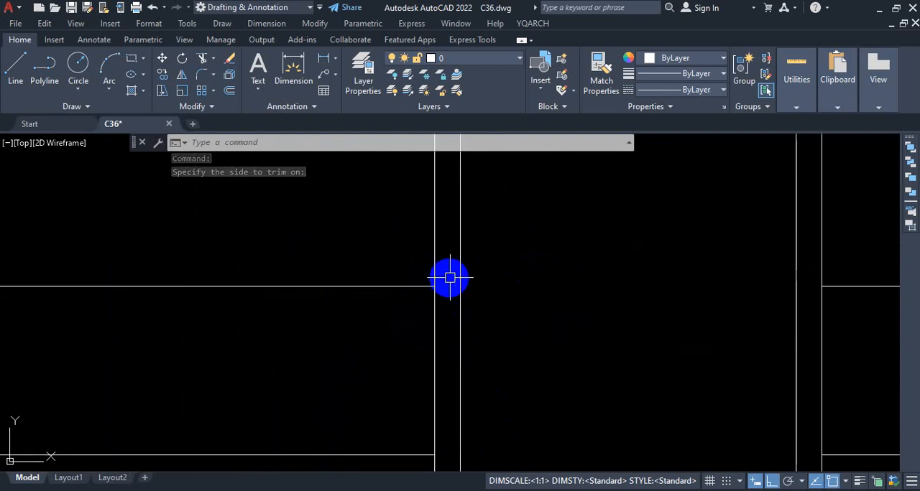
pyautogui.scroll(-5, 453, 302)
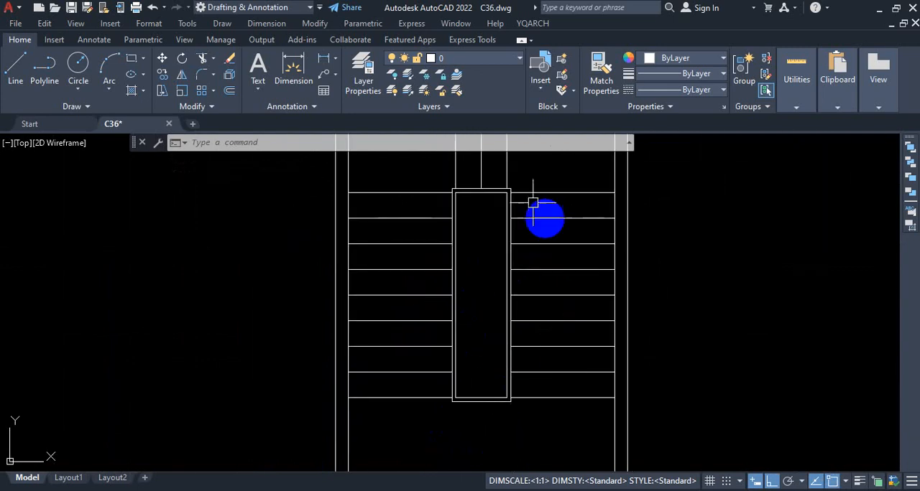
pyautogui.scroll(8, 513, 171)
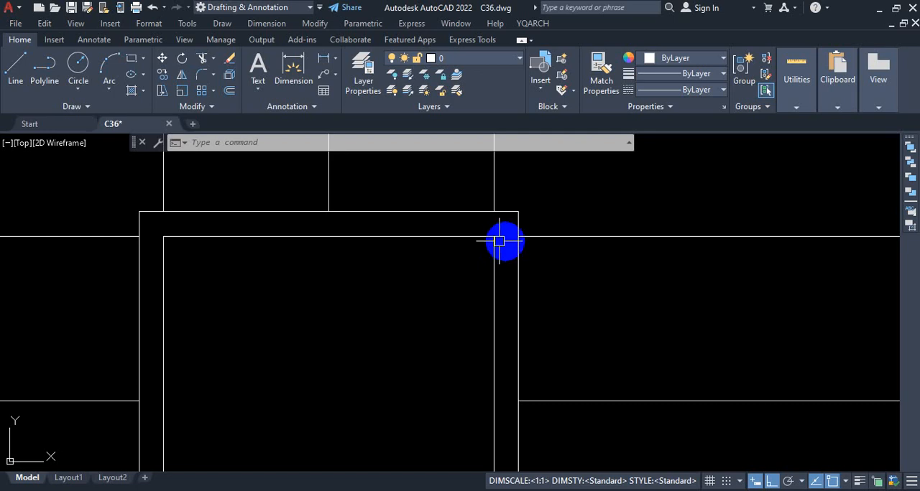
pyautogui.scroll(-6, 460, 227)
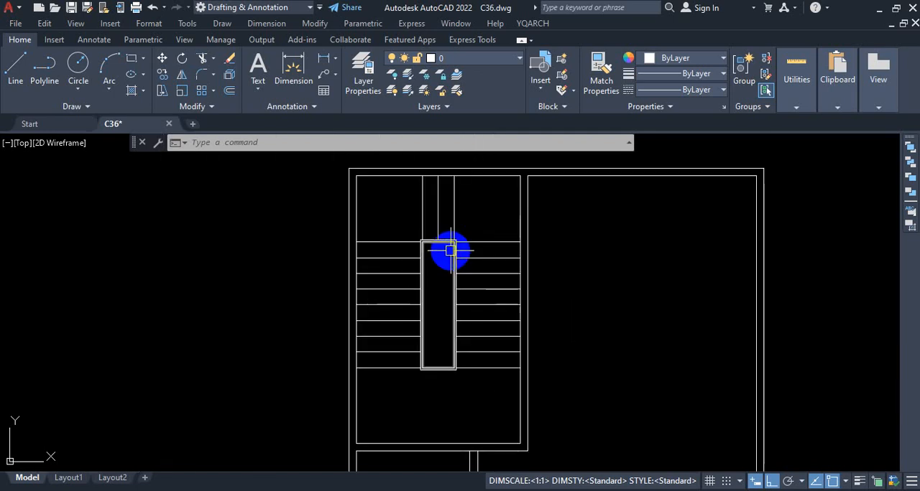
# Draw a horizontal practice line about 57' long in the empty area above the staircase floor plan.
pyautogui.scroll(-7, 450, 251)
pyautogui.scroll(5, 506, 236)
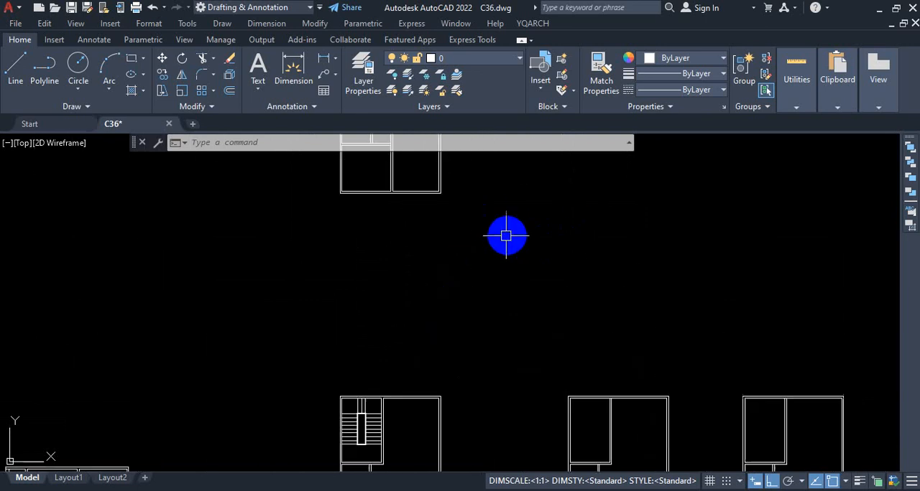
pyautogui.click(9, 72)
pyautogui.click(387, 278)
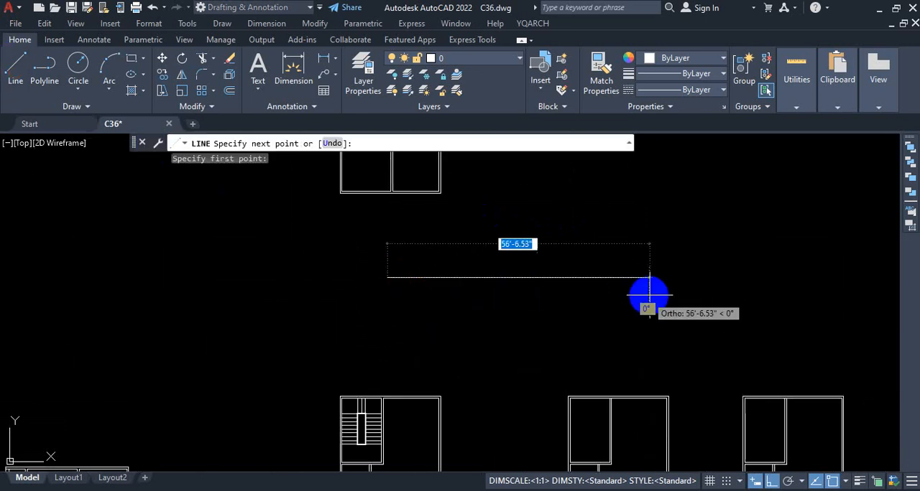
pyautogui.click(652, 284)
pyautogui.press('Escape')
# Draw a square-wave chain of connected lines that repeatedly crosses the horizontal practice line.
pyautogui.click(16, 71)
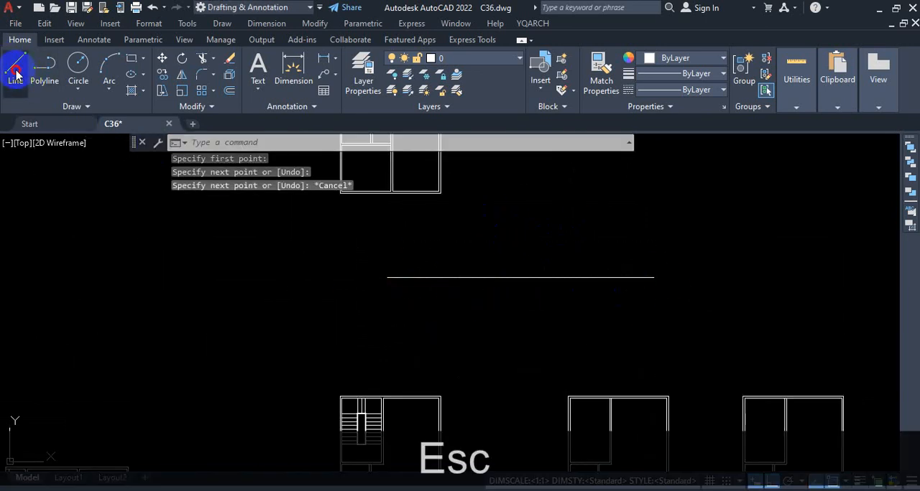
pyautogui.click(438, 231)
pyautogui.click(438, 342)
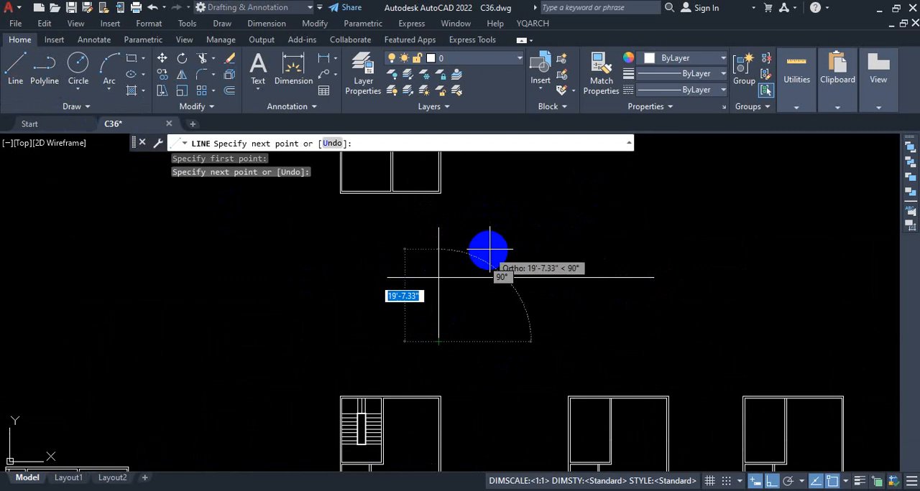
pyautogui.click(491, 342)
pyautogui.click(492, 241)
pyautogui.click(549, 242)
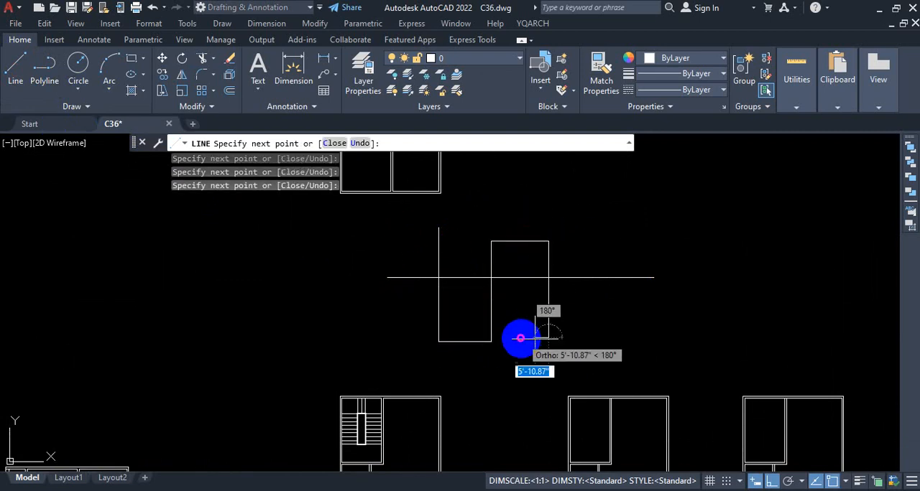
pyautogui.click(524, 336)
pyautogui.click(592, 334)
pyautogui.click(581, 245)
pyautogui.click(635, 243)
pyautogui.click(635, 326)
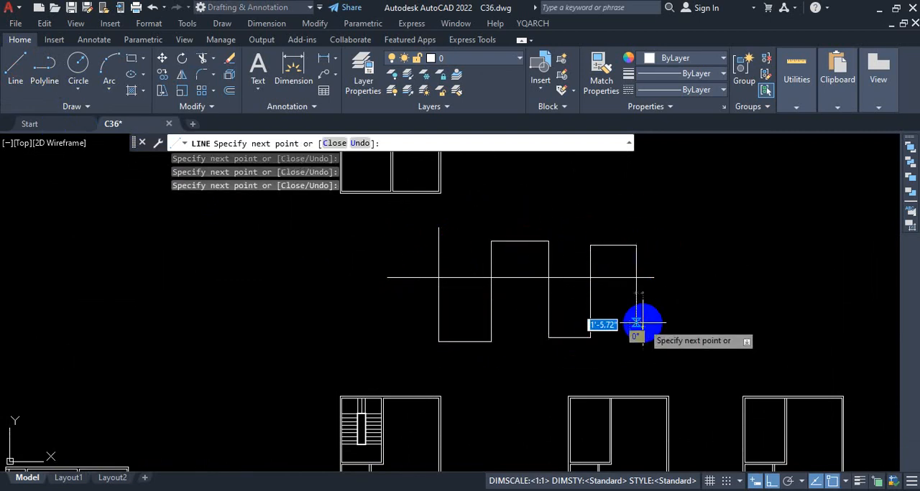
pyautogui.press('Escape')
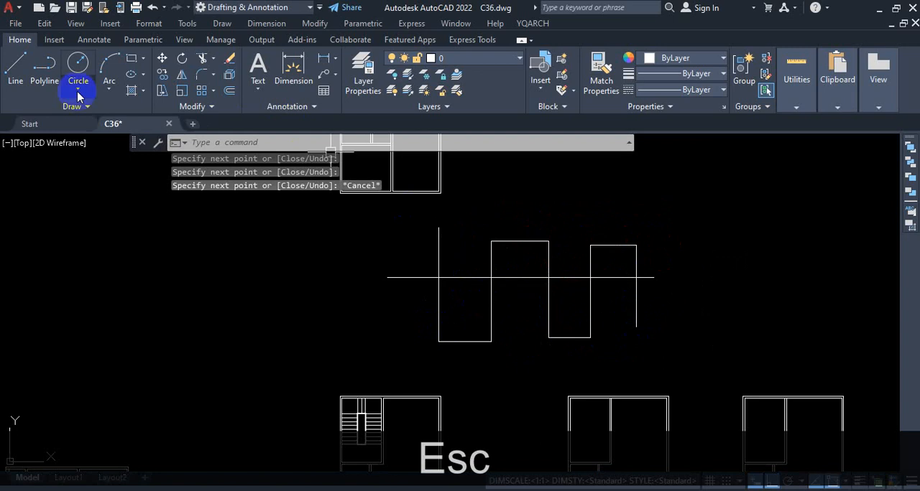
# Draw a second, lower chain of stepped lines crossing the horizontal line, ending on the first chain's last vertical line.
pyautogui.click(16, 68)
pyautogui.click(462, 242)
pyautogui.click(462, 317)
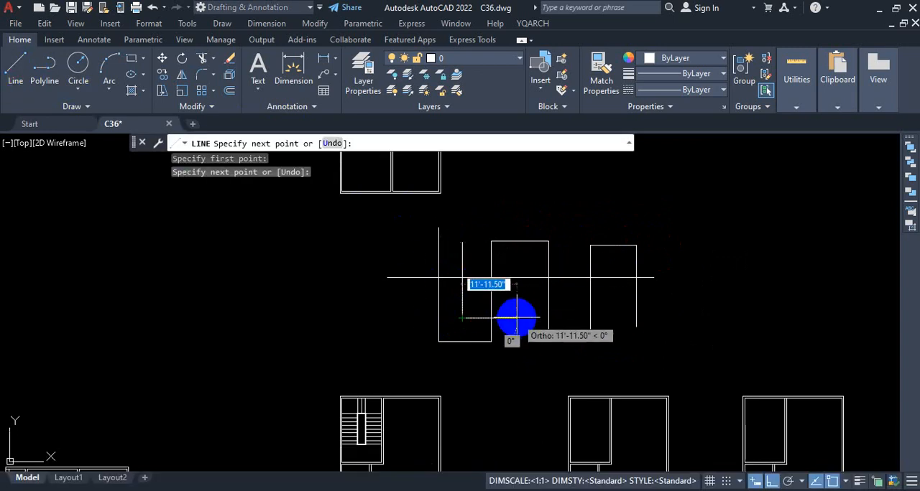
pyautogui.click(516, 317)
pyautogui.click(516, 258)
pyautogui.click(576, 259)
pyautogui.click(575, 317)
pyautogui.click(630, 317)
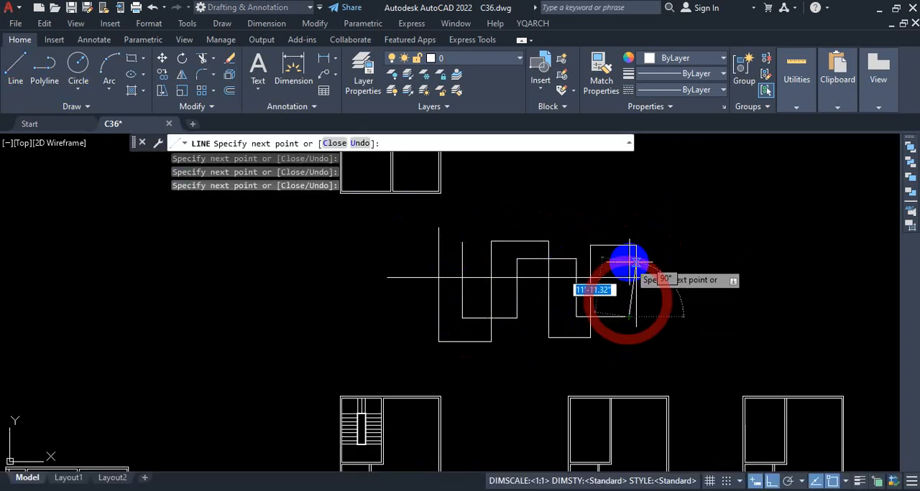
pyautogui.click(636, 265)
pyautogui.press('Escape')
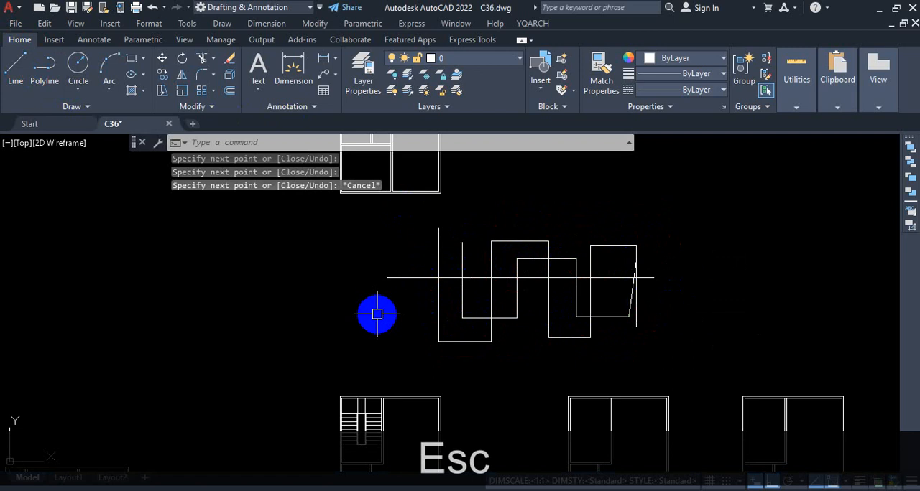
pyautogui.write('tr')
pyautogui.press('Return')
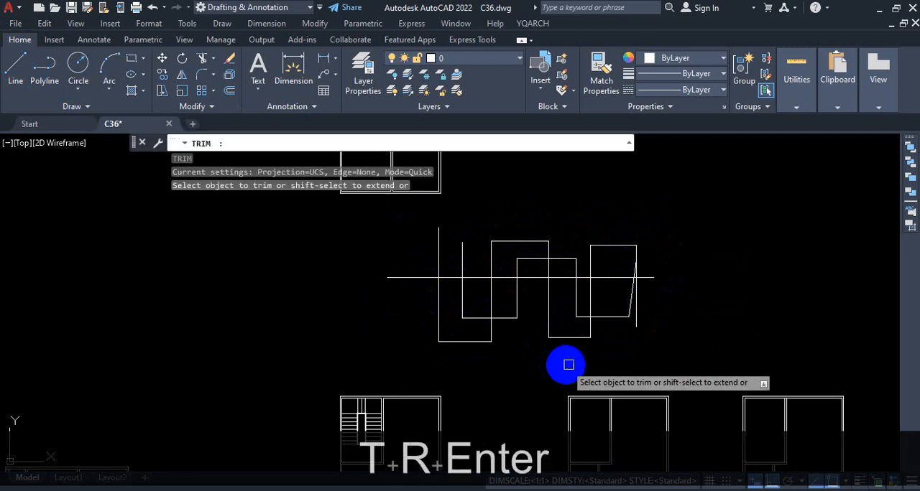
pyautogui.moveTo(672, 304)
pyautogui.mouseDown()
pyautogui.moveTo(359, 322)
pyautogui.moveTo(416, 309)
pyautogui.moveTo(550, 354)
pyautogui.moveTo(786, 319)
pyautogui.moveTo(744, 312)
pyautogui.moveTo(735, 294)
pyautogui.moveTo(642, 315)
pyautogui.mouseUp()
pyautogui.press('Escape')
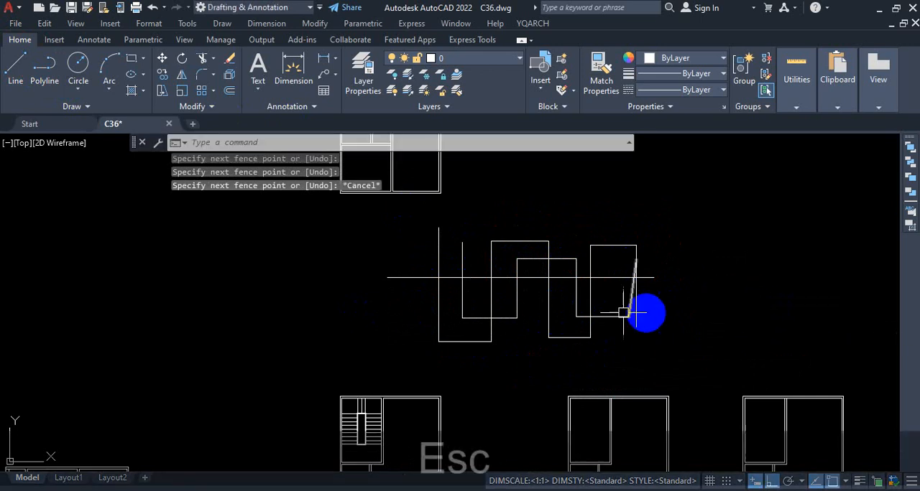
# Use EXTRIM with the horizontal practice line as cutting edge to trim all crossing lines on its lower side.
pyautogui.write('extr')
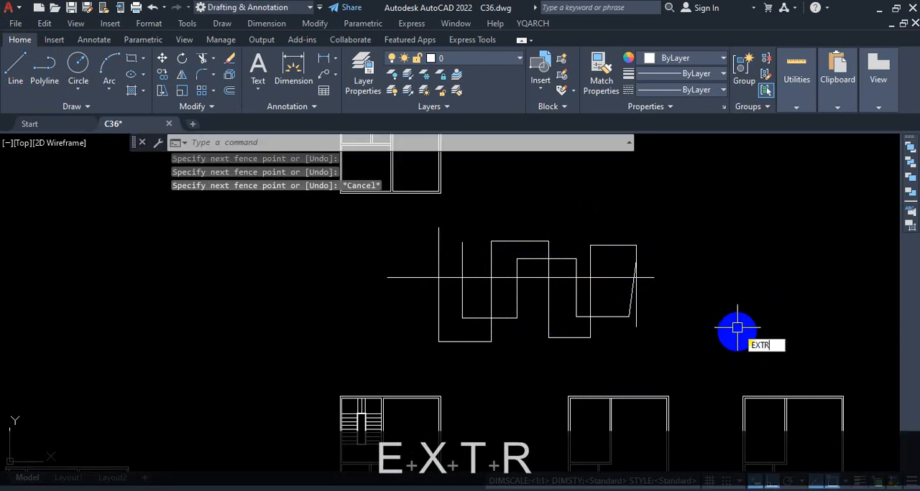
pyautogui.click(800, 359)
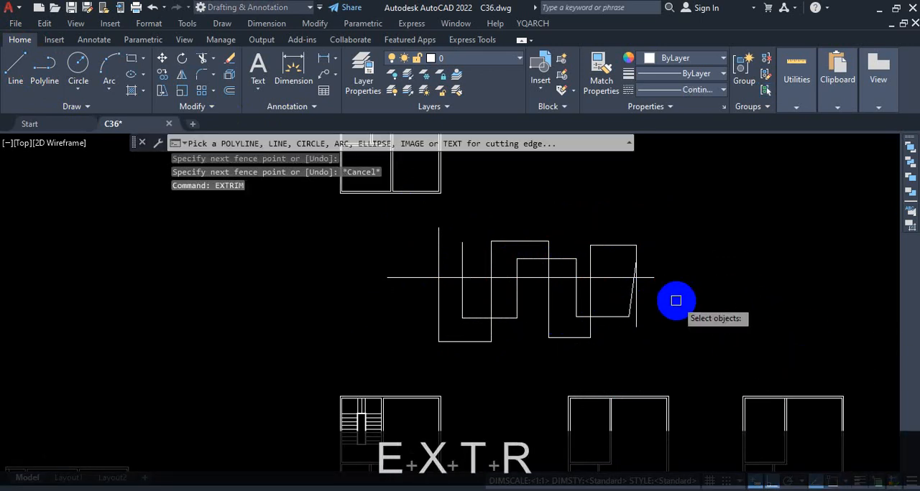
pyautogui.scroll(2, 675, 302)
pyautogui.click(643, 268)
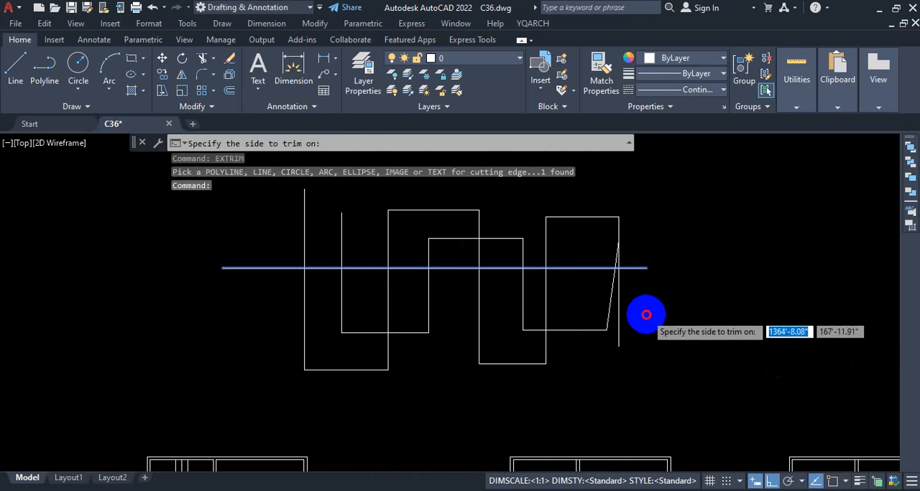
pyautogui.click(647, 313)
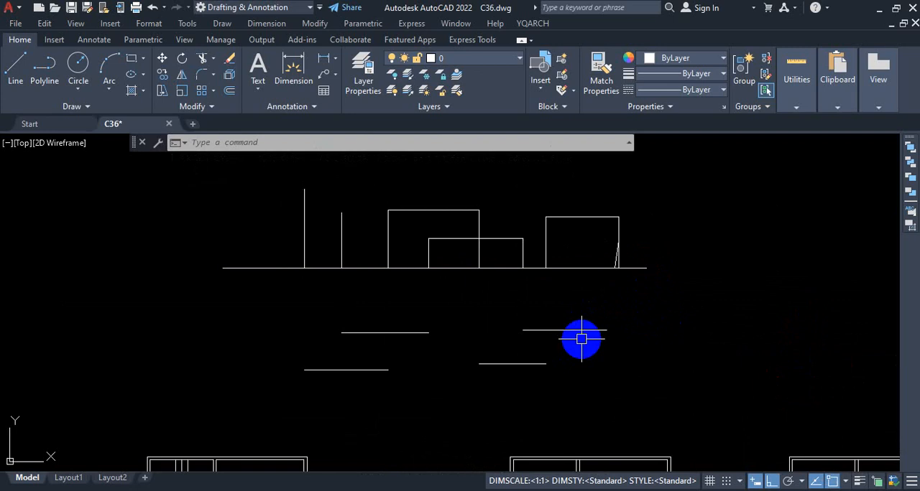
# Delete the four leftover horizontal segments below the practice line.
pyautogui.click(622, 310)
pyautogui.click(355, 411)
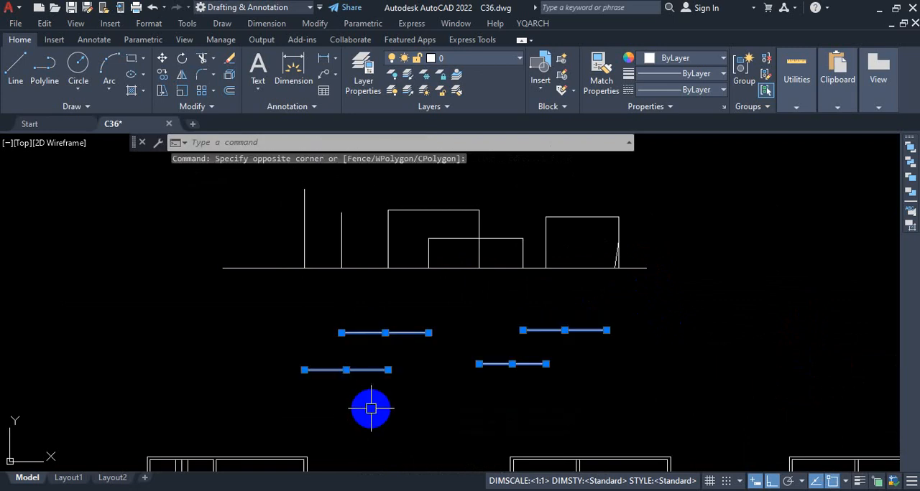
pyautogui.press('Delete')
# Examine the staircase's treads, landing lines and stairwell outline up close and within the surrounding floor plans.
pyautogui.scroll(-2, 505, 324)
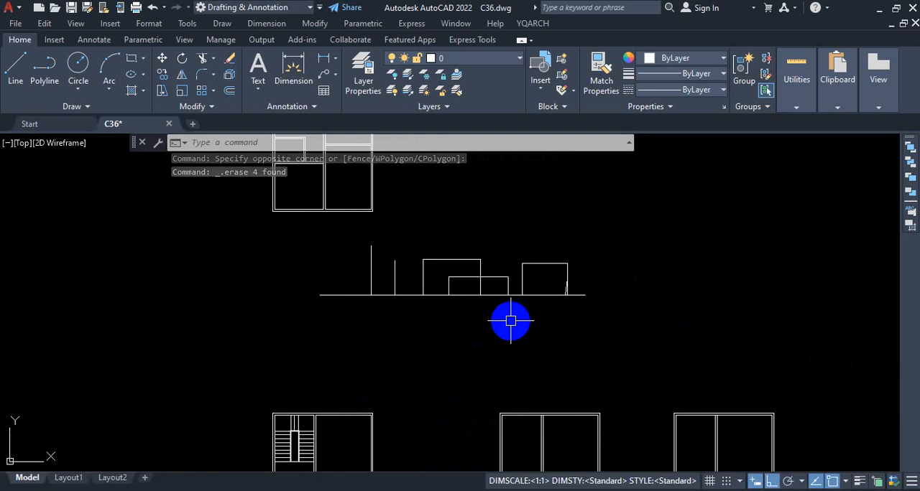
pyautogui.scroll(-2, 544, 232)
pyautogui.scroll(5, 470, 304)
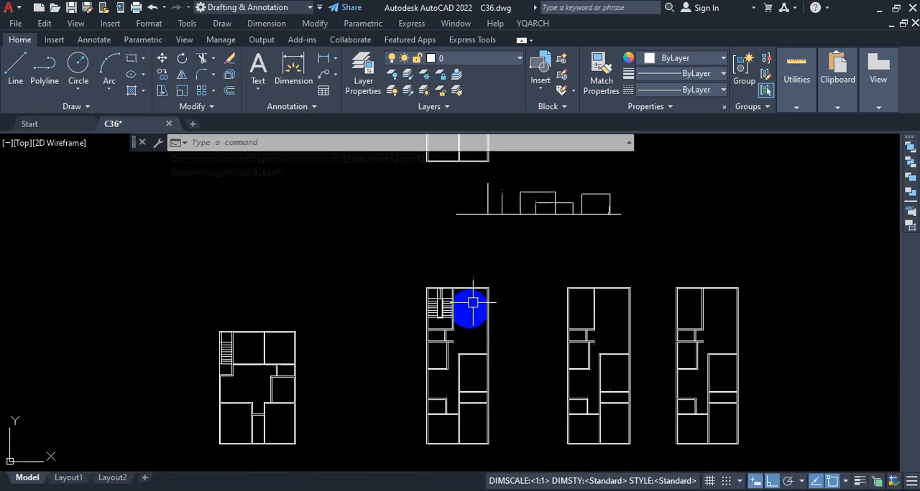
pyautogui.scroll(4, 431, 304)
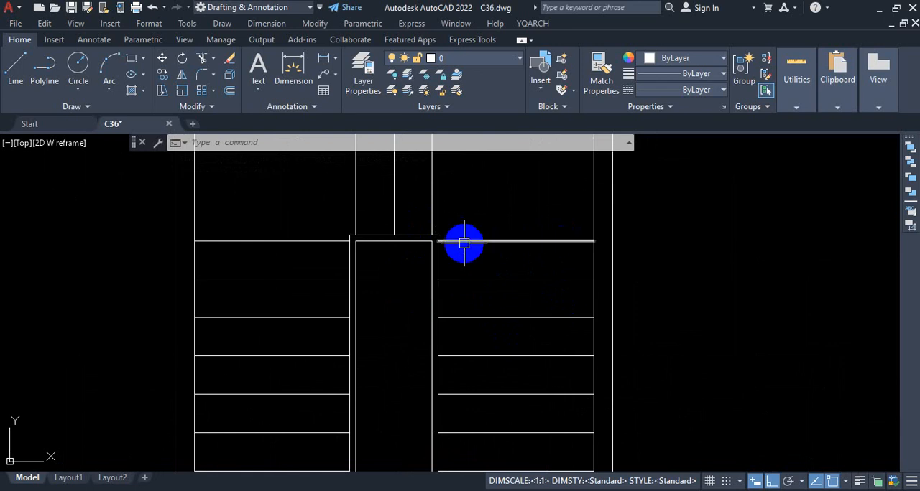
pyautogui.scroll(2, 431, 230)
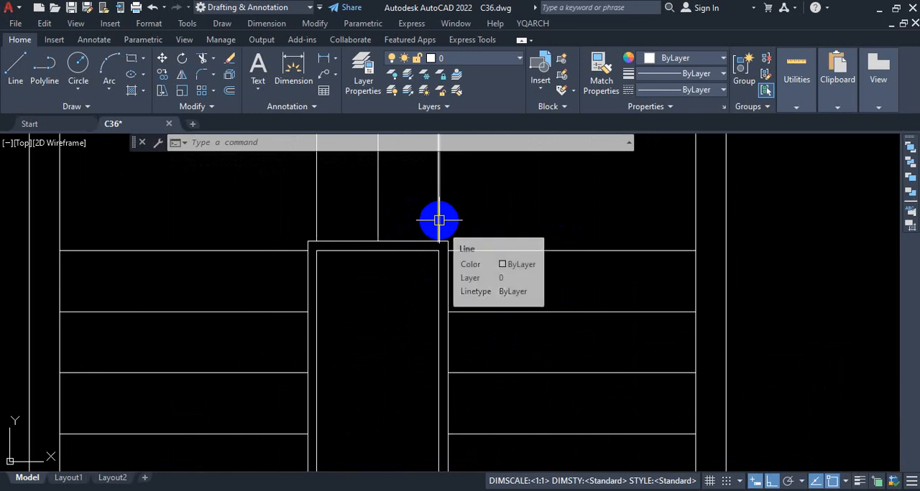
pyautogui.scroll(-1, 455, 217)
pyautogui.scroll(3, 472, 243)
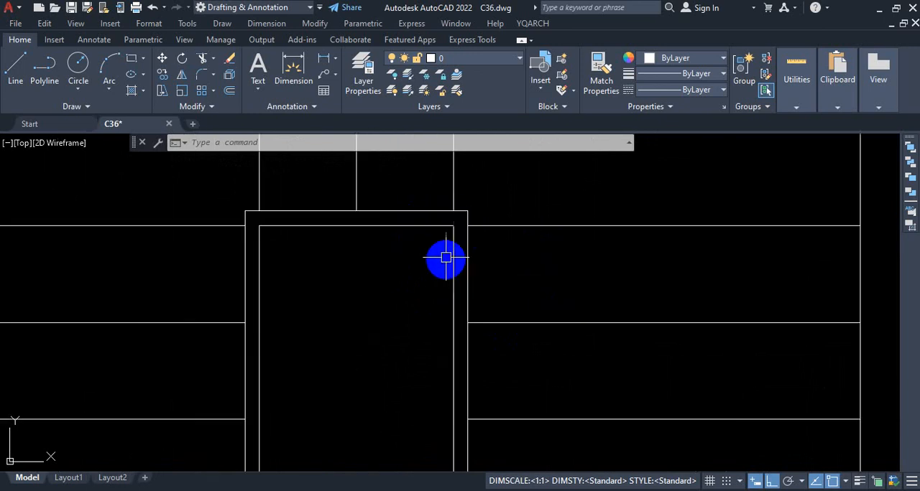
pyautogui.scroll(-4, 534, 243)
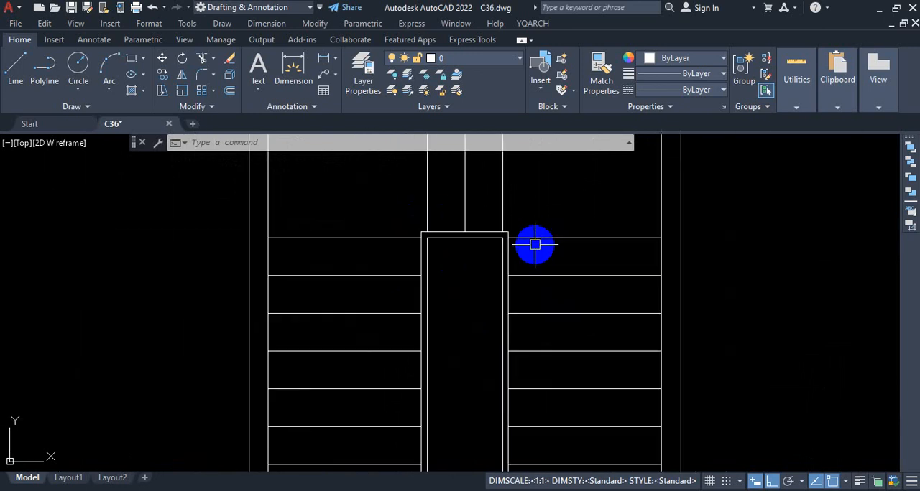
pyautogui.scroll(-4, 513, 323)
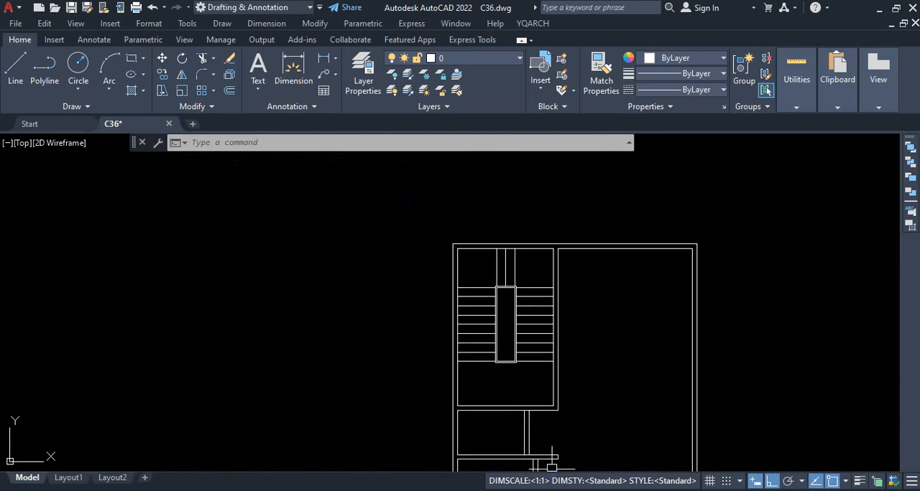
pyautogui.scroll(6, 510, 327)
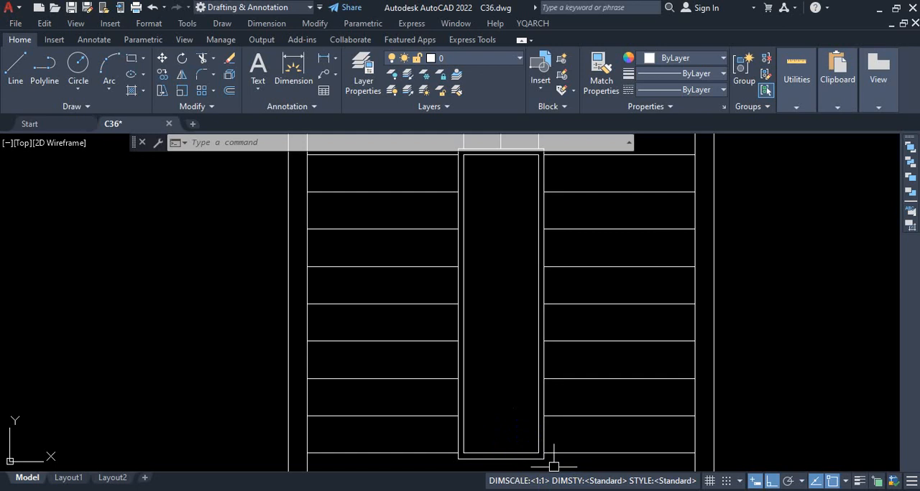
pyautogui.scroll(-8, 509, 301)
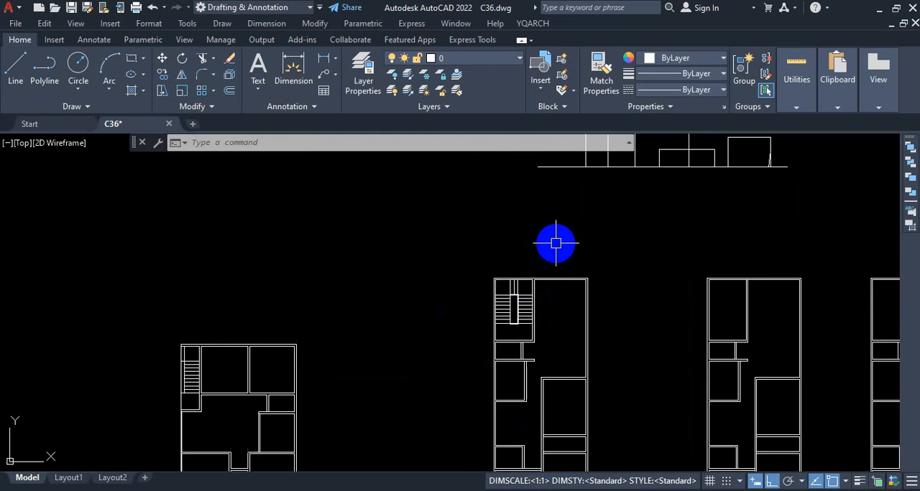
pyautogui.scroll(-2, 555, 244)
pyautogui.scroll(4, 546, 194)
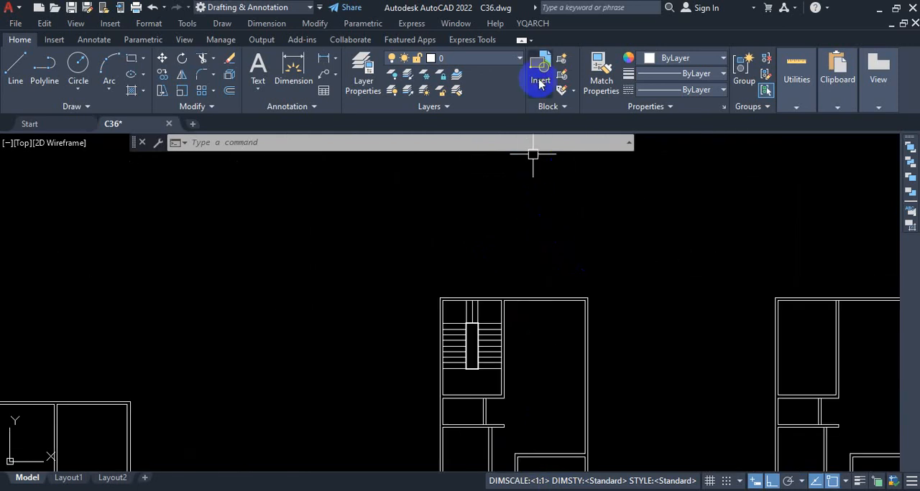
pyautogui.click(532, 23)
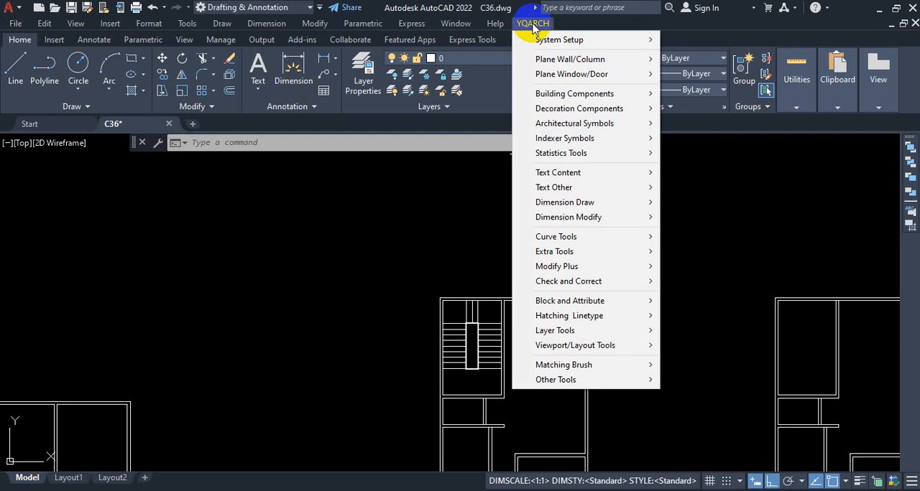
pyautogui.moveTo(599, 40)
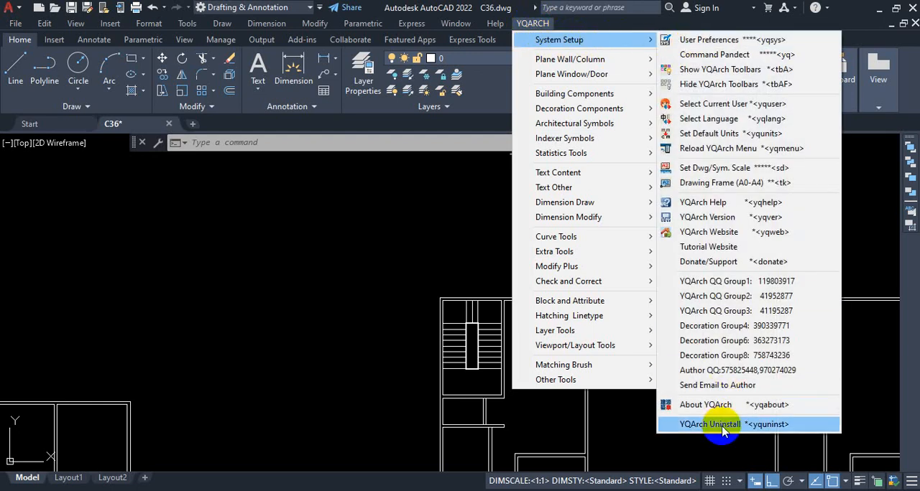
pyautogui.press('Escape')
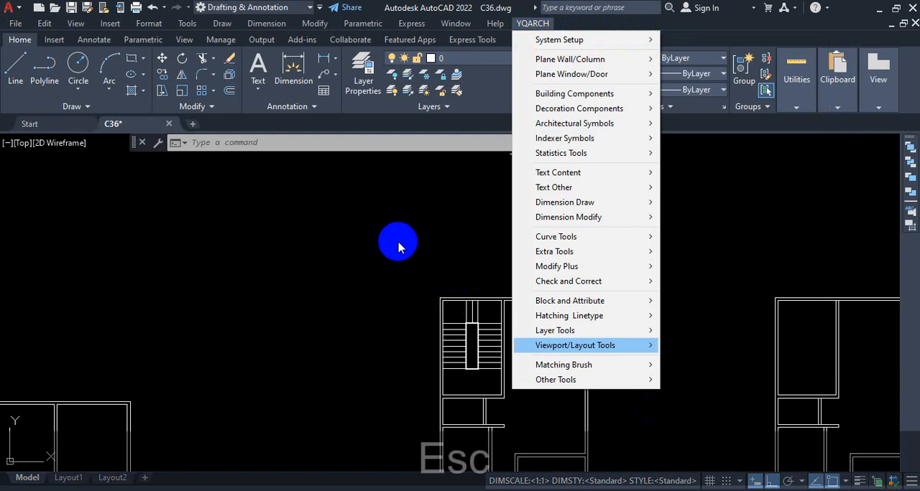
pyautogui.press('u')
pyautogui.press('n')
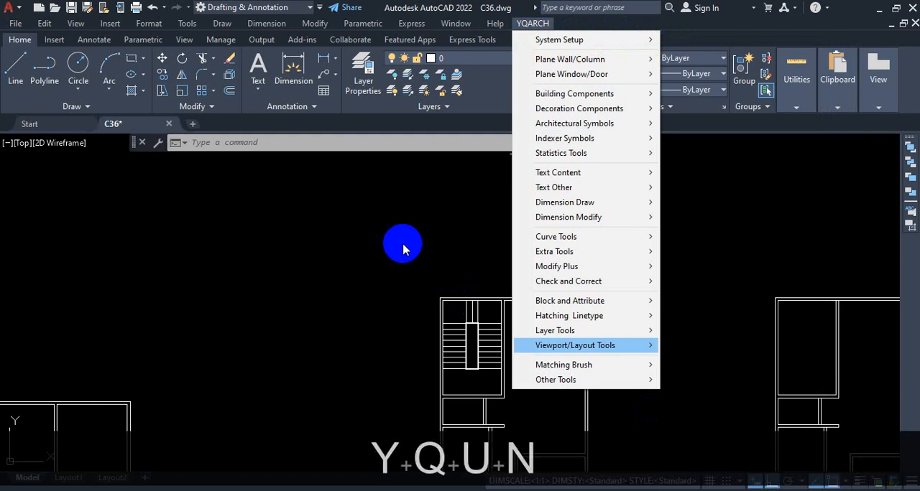
pyautogui.press('Escape')
pyautogui.press('Escape')
pyautogui.click(416, 233)
pyautogui.press('Escape')
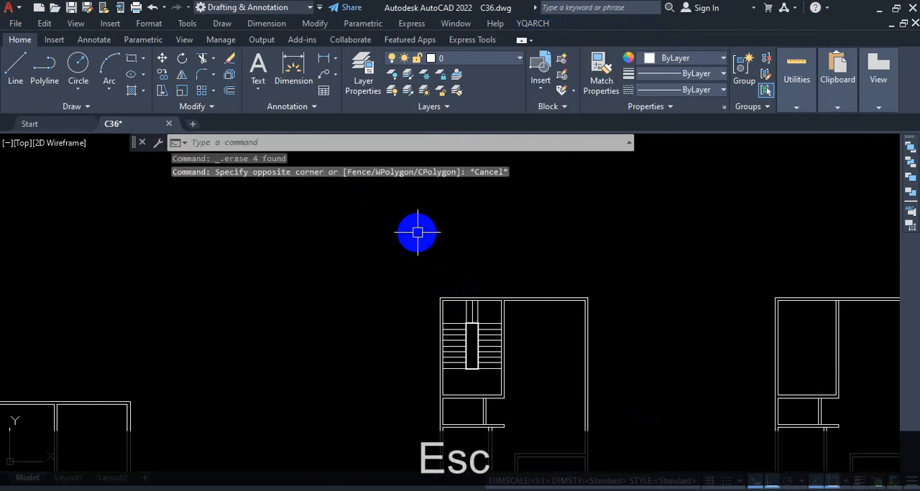
# Detach YQArch from the current AutoCAD profile with the YQUNINST command, and exit AutoCAD.
pyautogui.write('YQ')
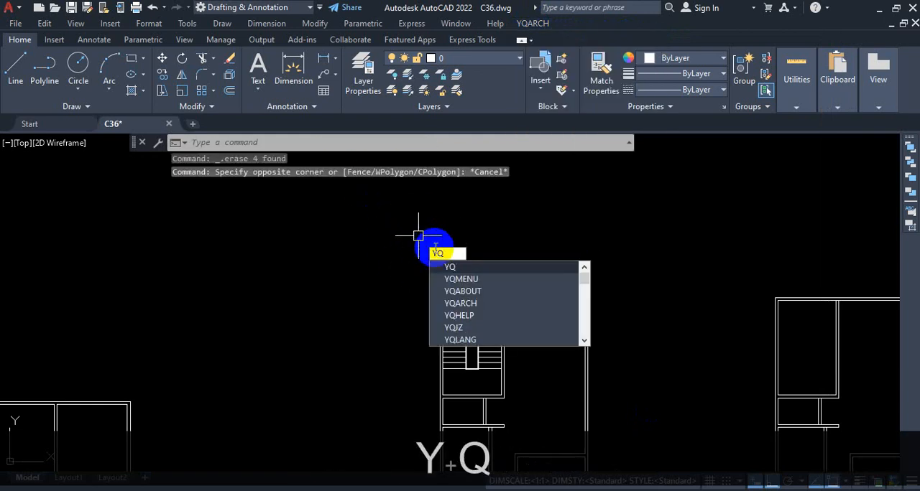
pyautogui.write('UNINST')
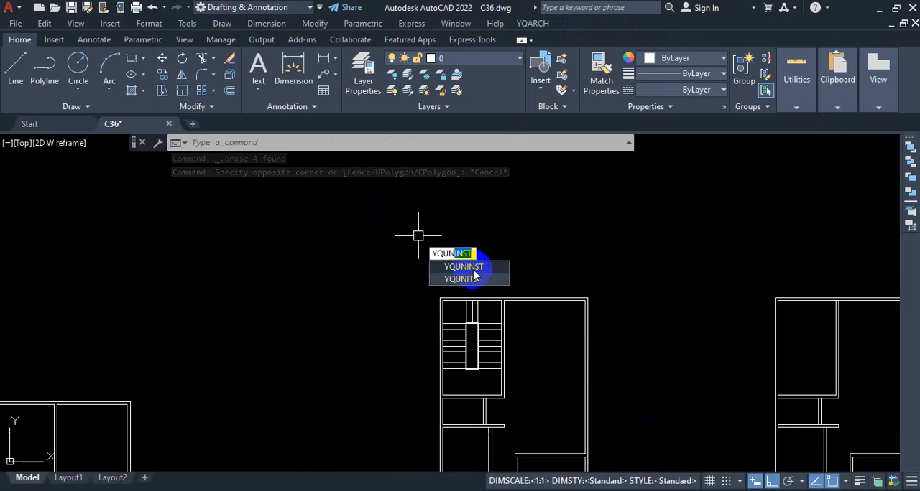
pyautogui.click(477, 273)
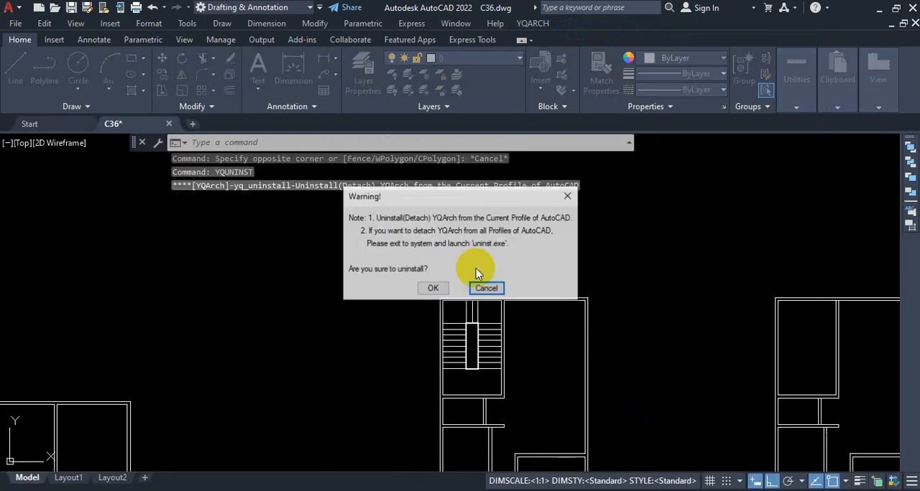
pyautogui.click(431, 288)
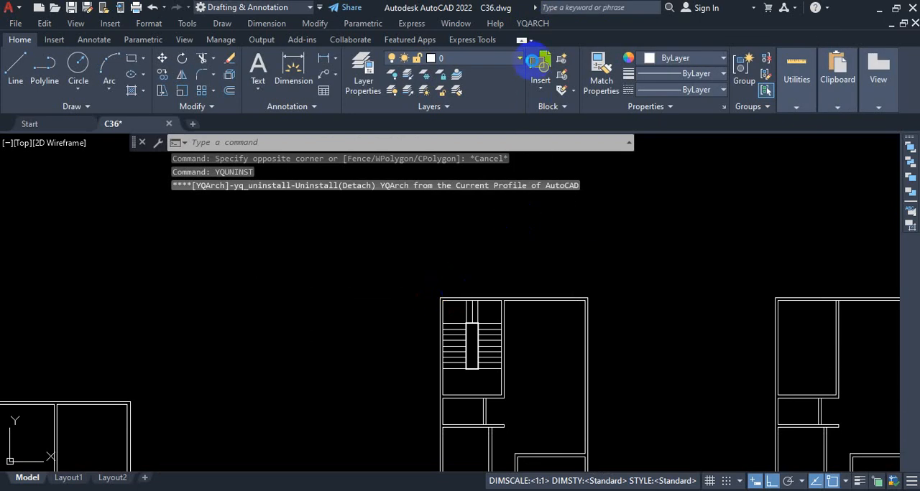
pyautogui.click(480, 270)
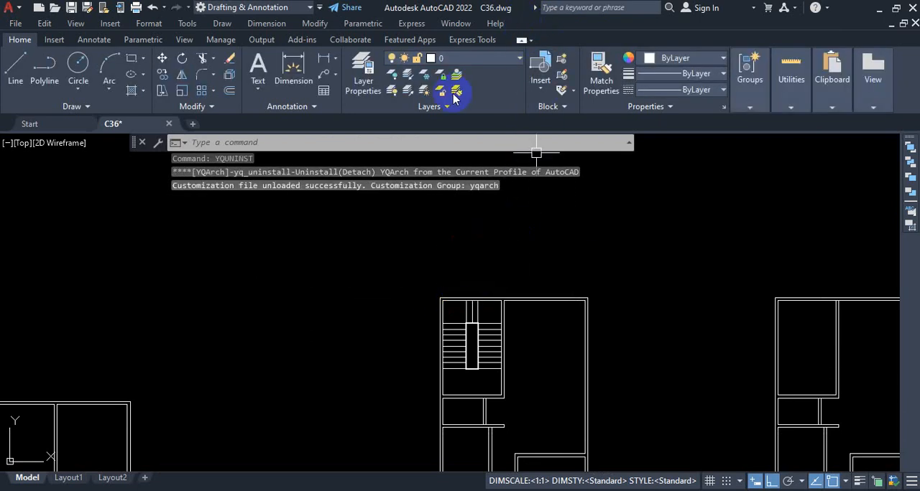
pyautogui.click(912, 7)
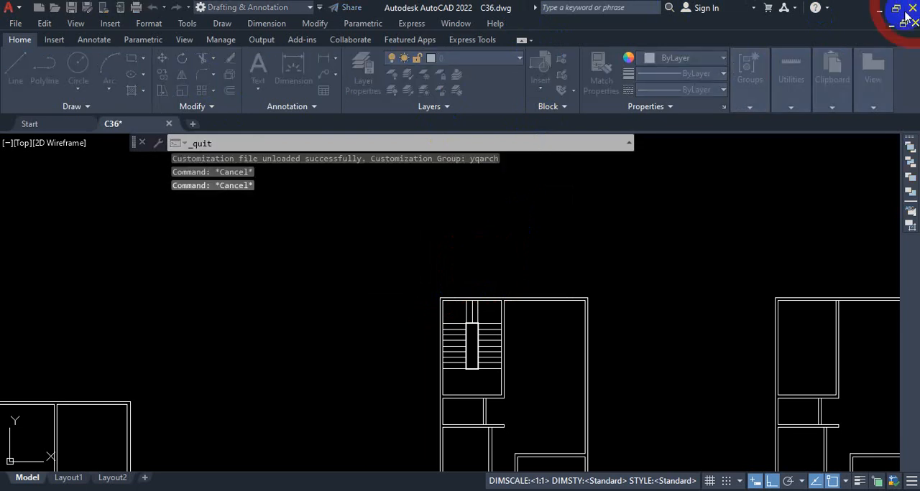
pyautogui.click(415, 283)
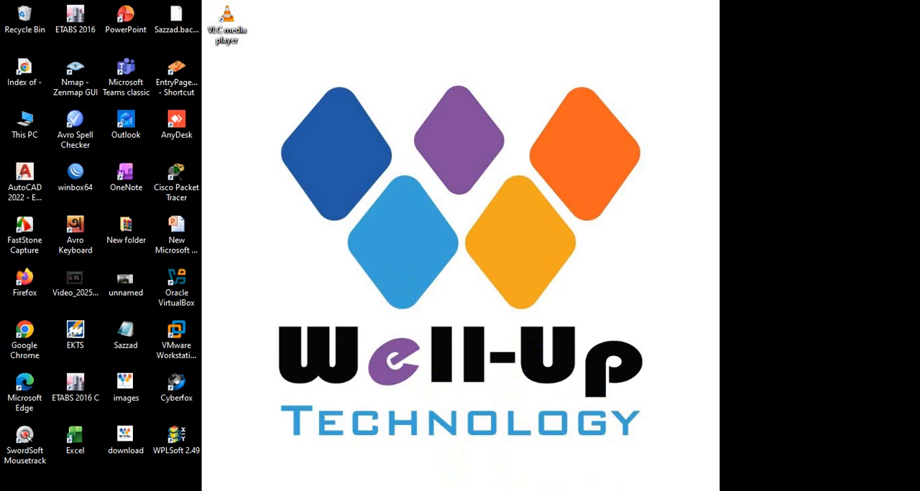
# Permanently delete the YQArch folder from Local Disk (C:) in File Explorer.
pyautogui.click(429, 490)
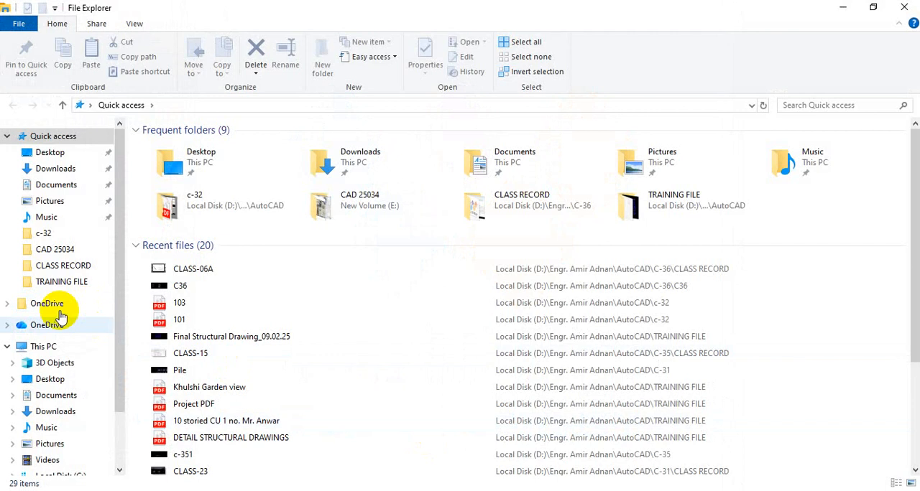
pyautogui.click(43, 347)
pyautogui.doubleClick(230, 250)
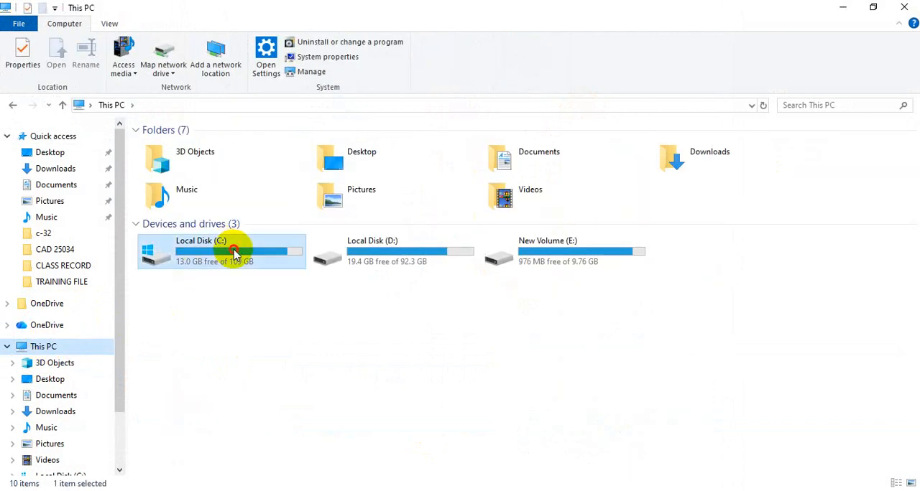
pyautogui.scroll(-2, 263, 189)
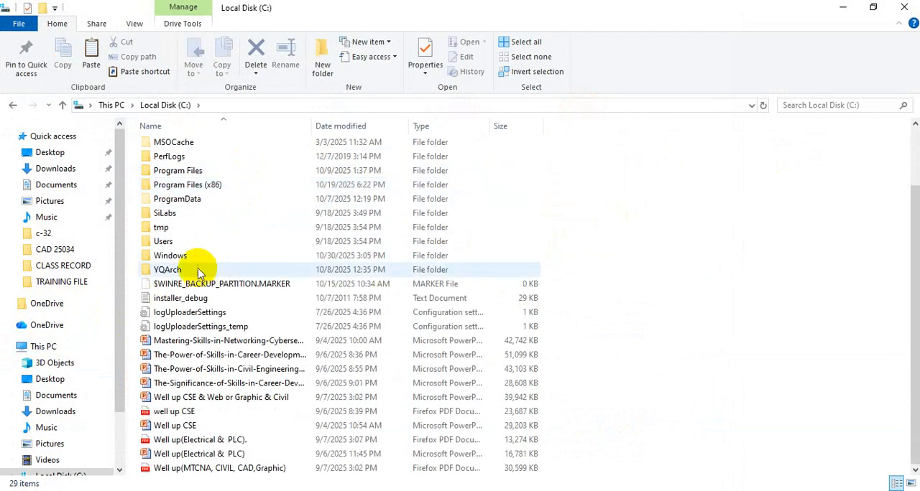
pyautogui.click(168, 271)
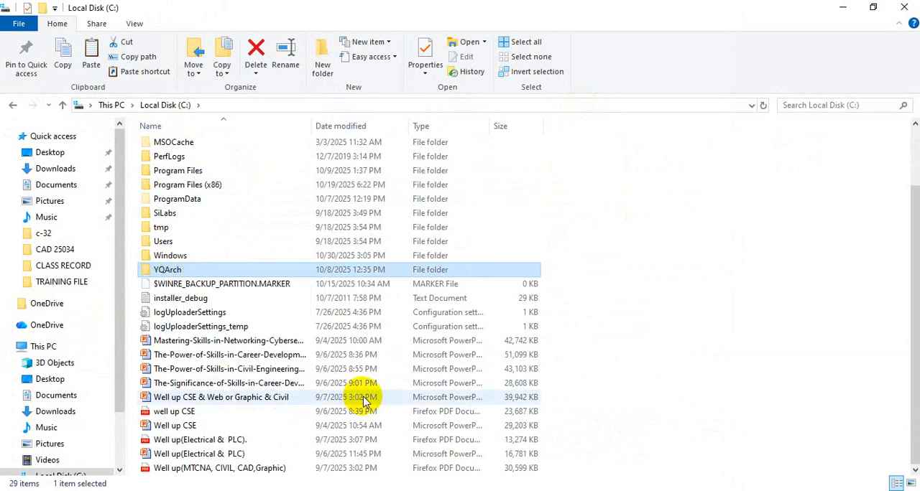
pyautogui.hotkey('shift', 'Delete')
pyautogui.press('Return')
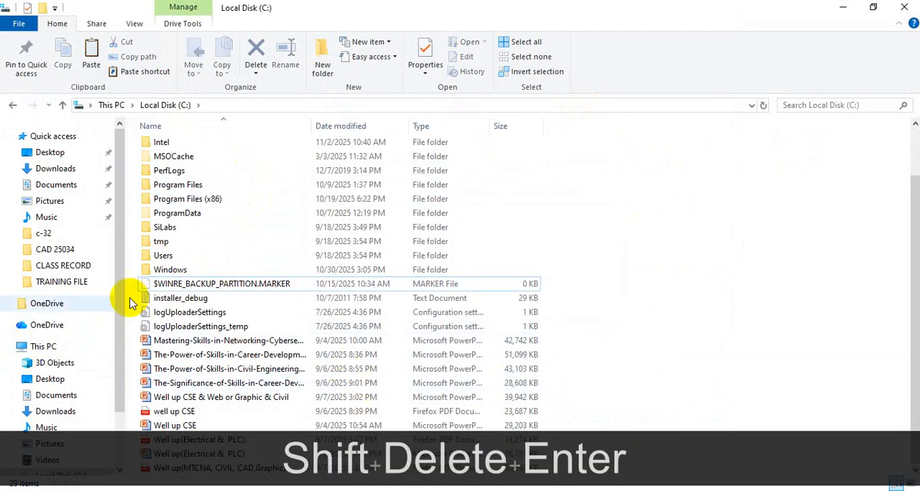
# Open the software folder inside the engineer's AutoCAD folder on Local Disk (D:).
pyautogui.click(43, 347)
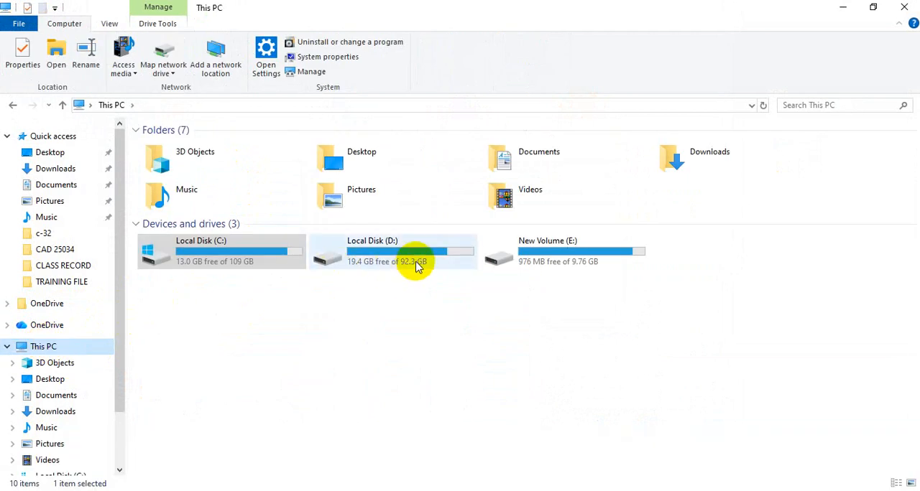
pyautogui.doubleClick(417, 261)
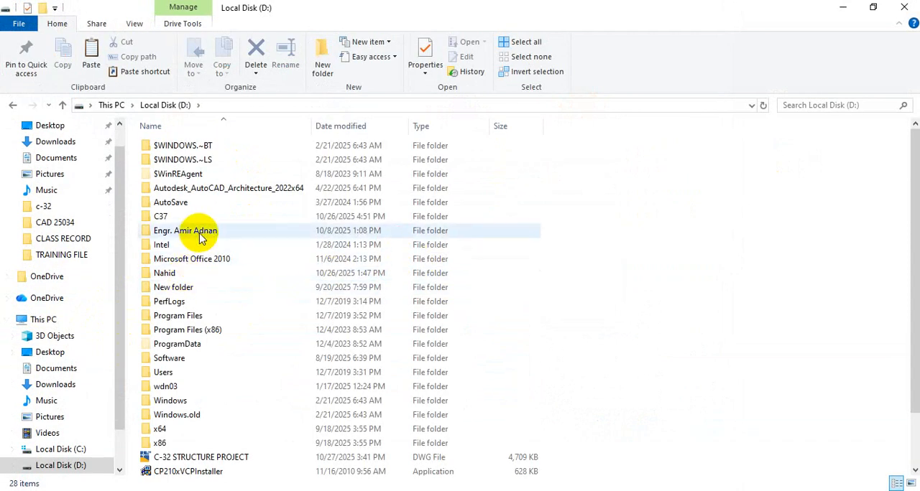
pyautogui.doubleClick(203, 234)
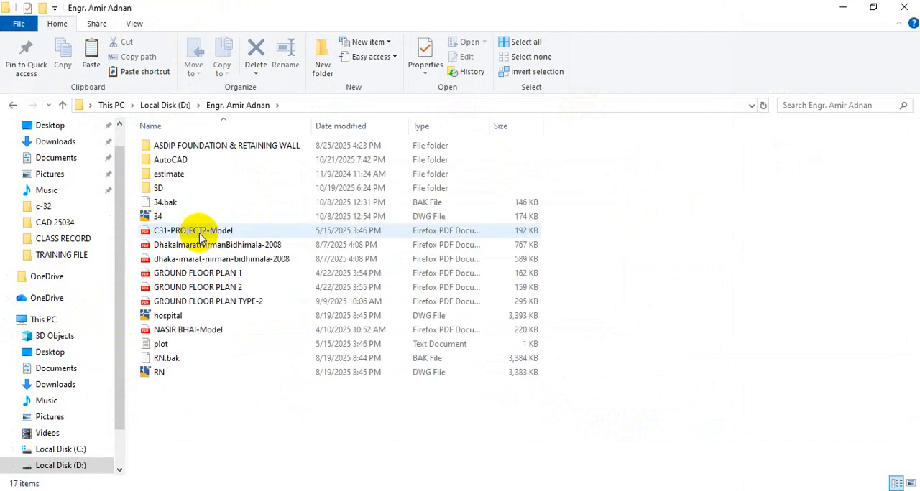
pyautogui.doubleClick(189, 161)
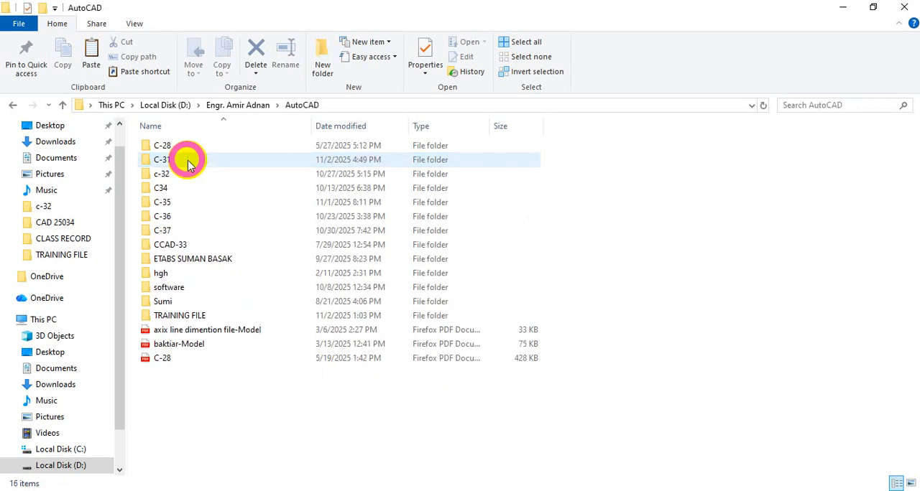
pyautogui.click(187, 291)
pyautogui.doubleClick(187, 291)
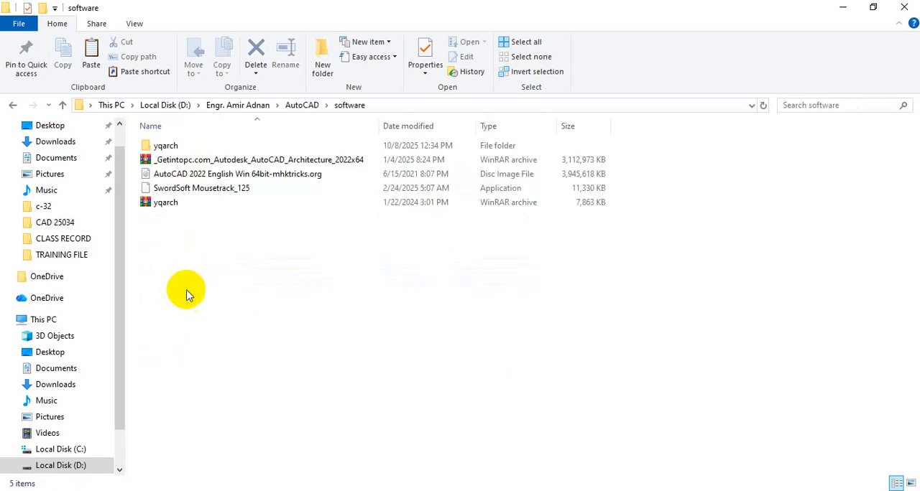
pyautogui.hotkey('ctrl', '1')
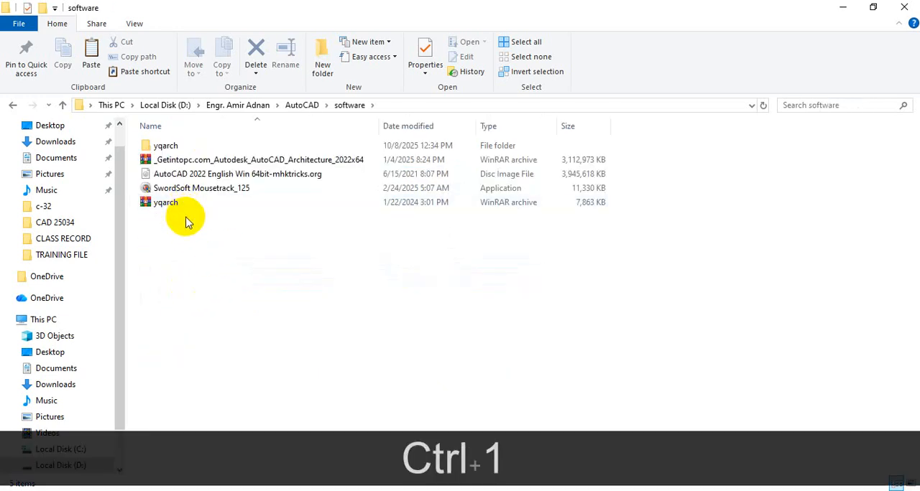
pyautogui.click(179, 215)
pyautogui.moveTo(187, 179)
pyautogui.mouseDown()
pyautogui.moveTo(98, 170)
pyautogui.moveTo(95, 214)
pyautogui.moveTo(196, 199)
pyautogui.moveTo(180, 173)
pyautogui.moveTo(280, 211)
pyautogui.mouseUp()
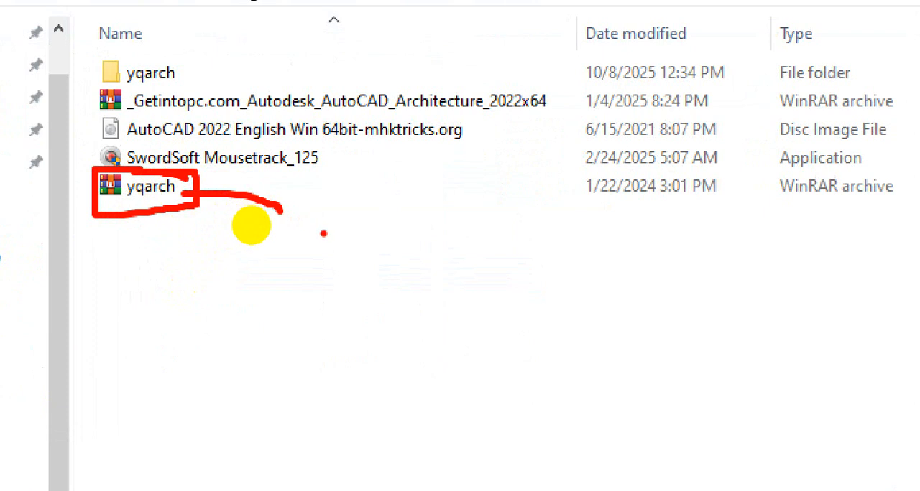
pyautogui.moveTo(164, 205); pyautogui.dragTo(248, 210)
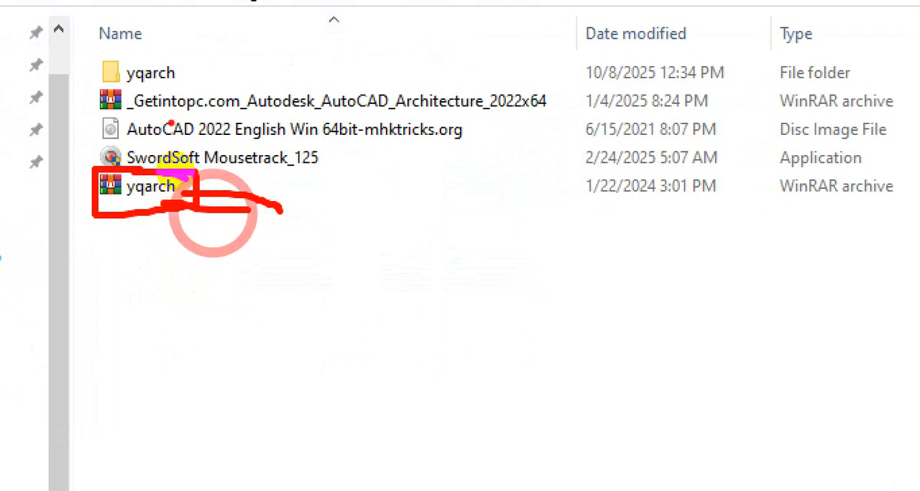
pyautogui.moveTo(83, 46)
pyautogui.mouseDown()
pyautogui.moveTo(140, 81)
pyautogui.moveTo(126, 52)
pyautogui.mouseUp()
pyautogui.press('Escape')
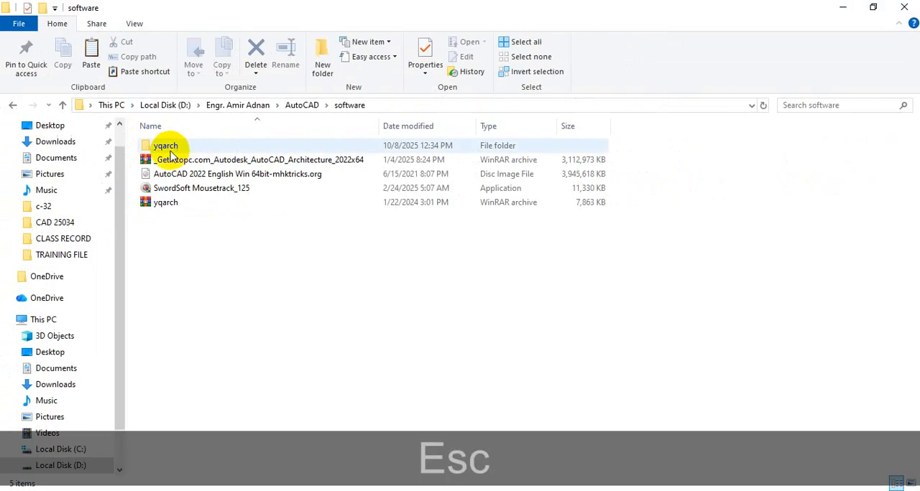
# Permanently delete the extracted yqarch folder from the software folder, keeping the yqarch WinRAR archive.
pyautogui.click(138, 77)
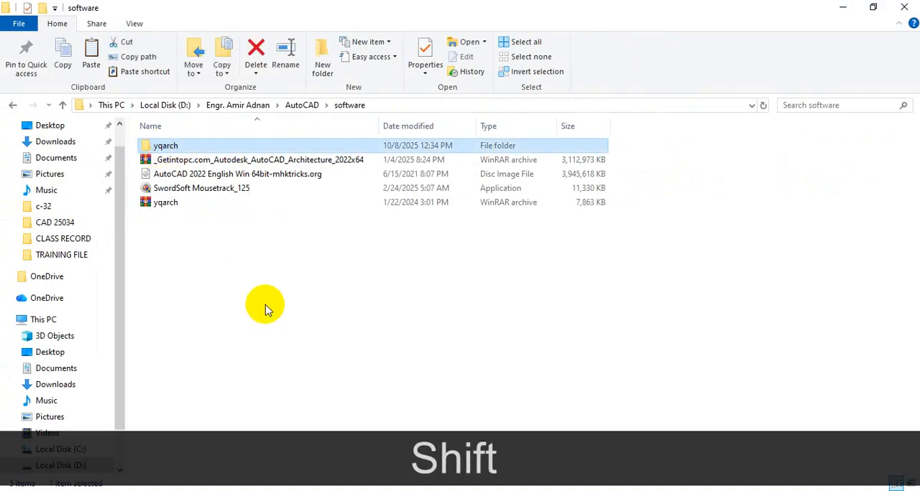
pyautogui.hotkey('shift', 'Delete')
pyautogui.press('Return')
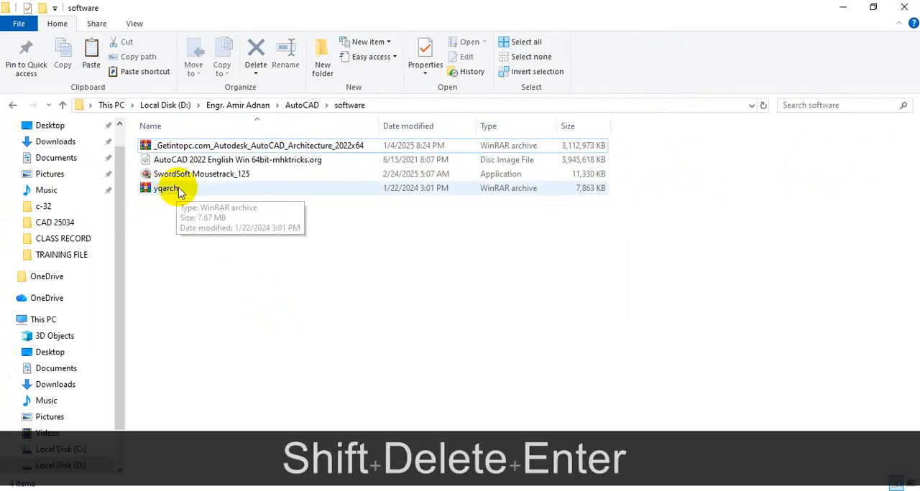
# Show the available WinRAR extraction options for the yqarch archive.
pyautogui.press('ctrl')
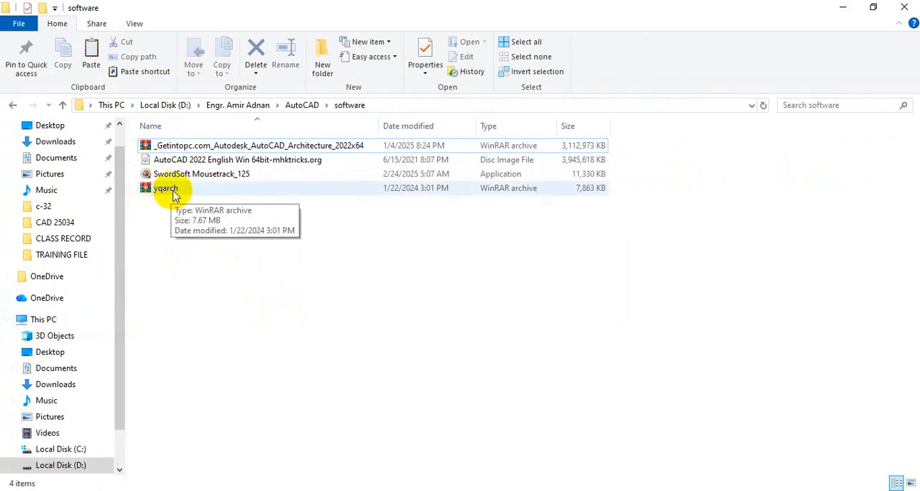
pyautogui.click(171, 190)
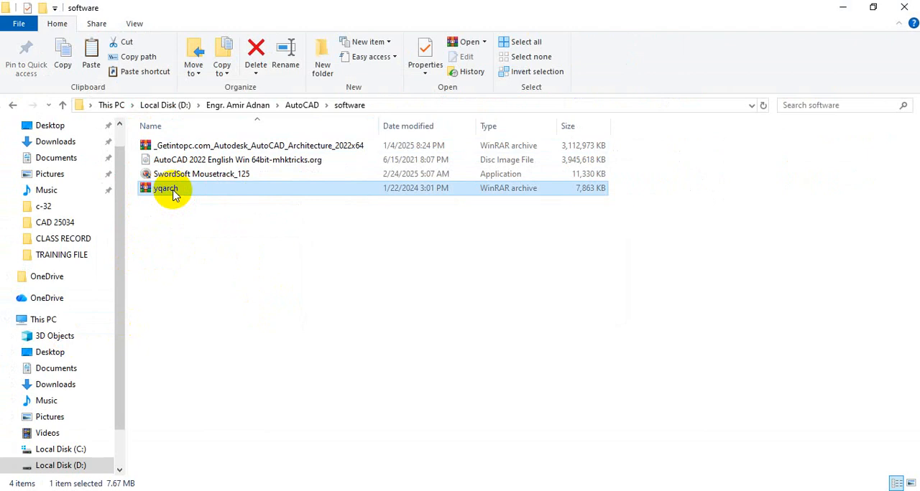
pyautogui.rightClick(173, 195)
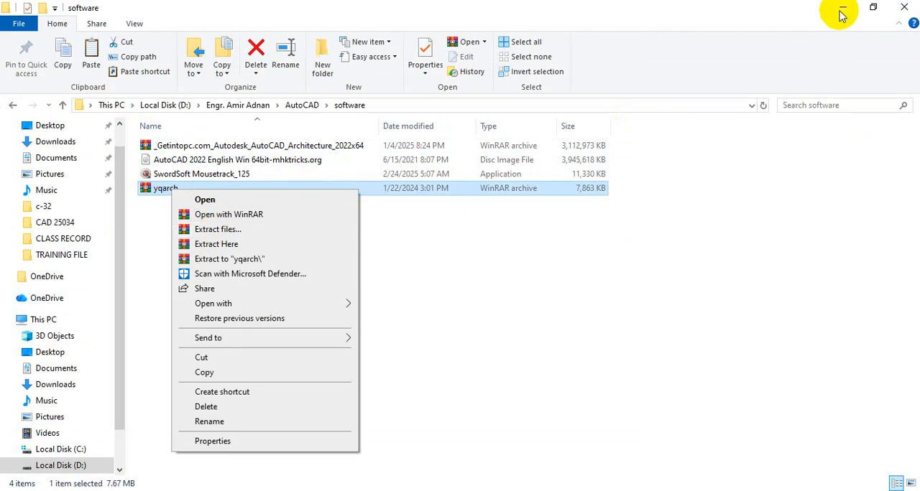
# Switch to Chrome and search Google for WINRAR.
pyautogui.click(652, 377)
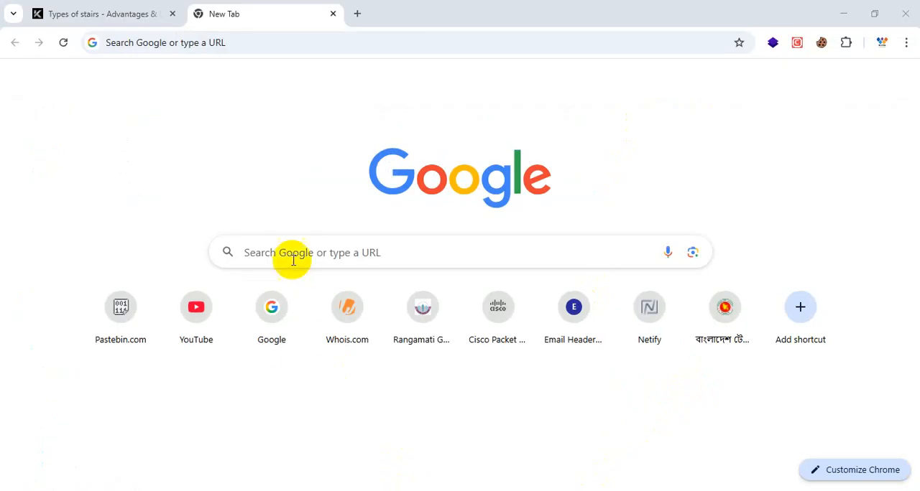
pyautogui.click(293, 253)
pyautogui.write('WI')
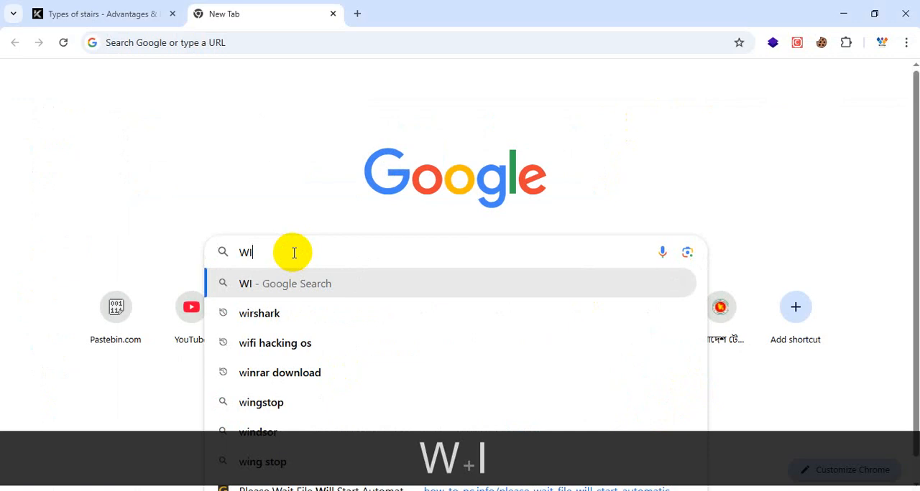
pyautogui.write('NRAR')
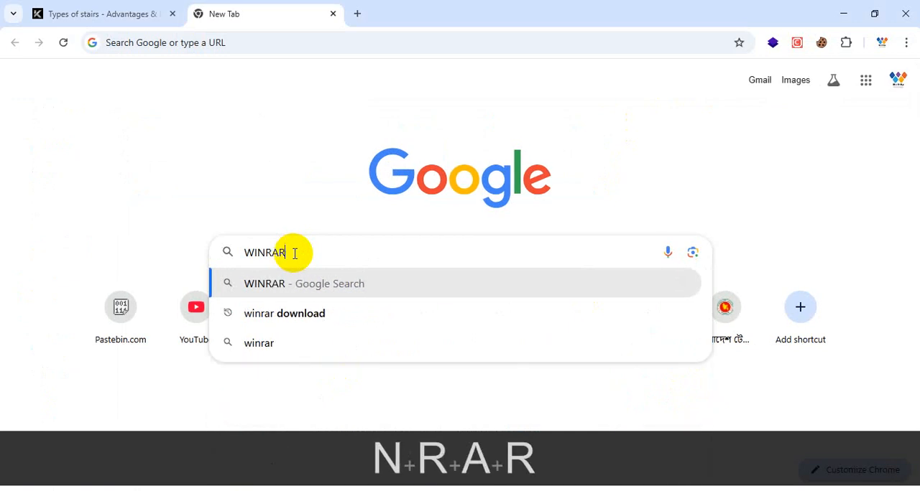
pyautogui.press('Return')
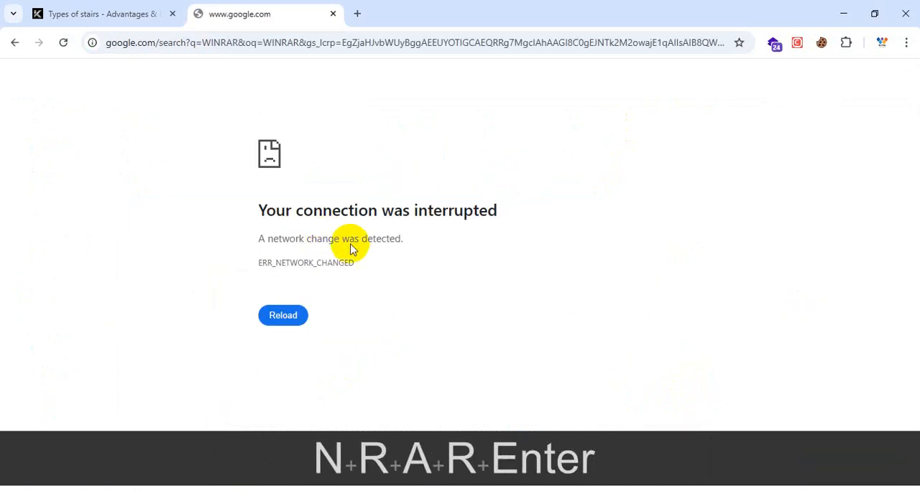
# Leave the Chrome search, return to File Explorer and extract the yqarch WinRAR archive into a yqarch subfolder of the software folder.
pyautogui.click(172, 14)
pyautogui.press('super+d')
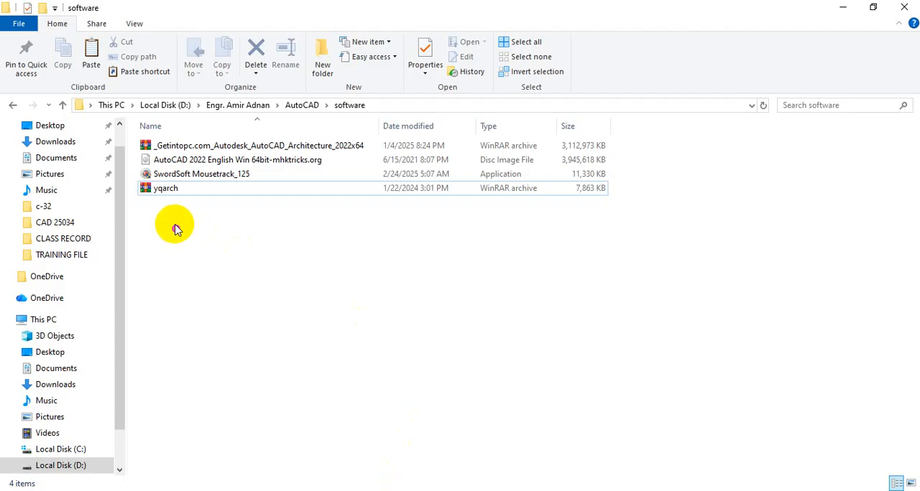
pyautogui.click(166, 193)
pyautogui.rightClick(167, 194)
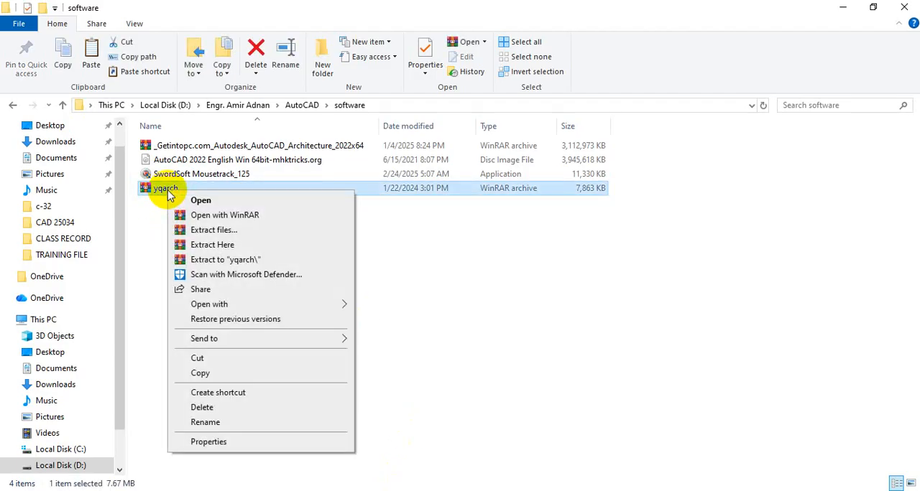
pyautogui.click(213, 231)
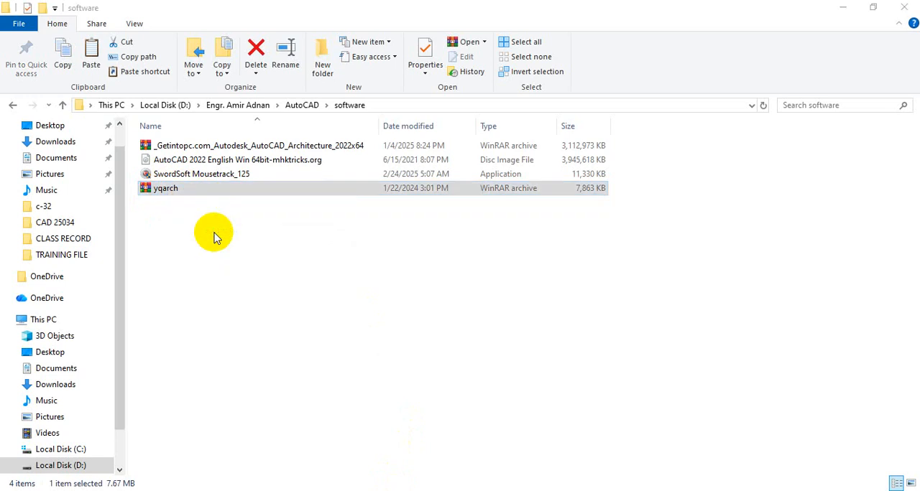
pyautogui.click(502, 405)
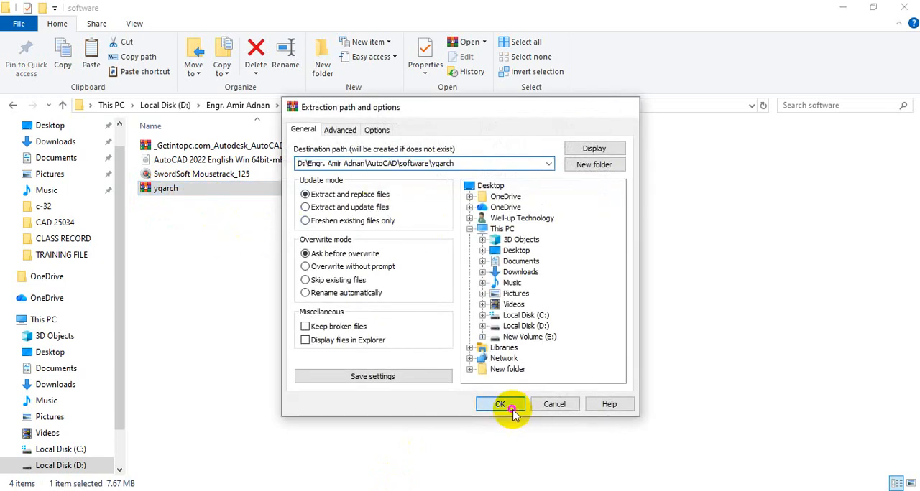
# Examine the extracted yqarch folder down through YQArch to the sys subfolder, and return to the software folder.
pyautogui.hotkey('ctrl', '1')
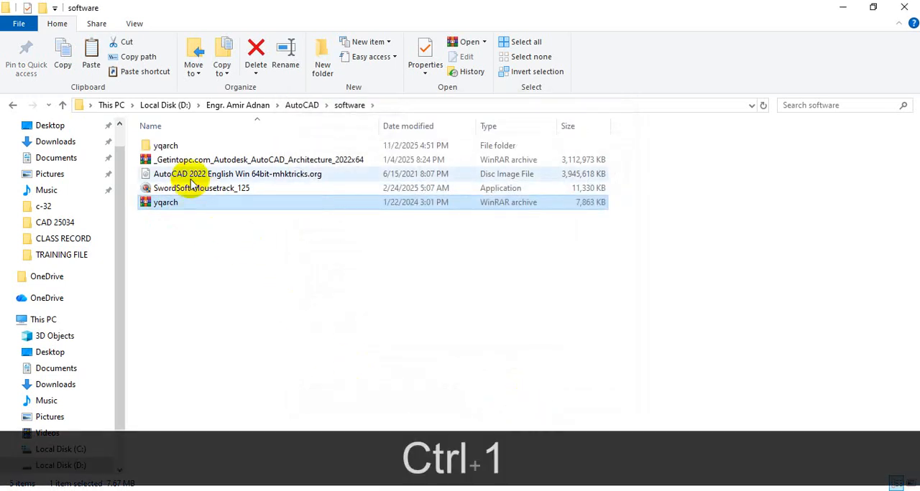
pyautogui.moveTo(124, 111)
pyautogui.mouseDown()
pyautogui.moveTo(120, 162)
pyautogui.moveTo(238, 159)
pyautogui.moveTo(235, 115)
pyautogui.moveTo(139, 129)
pyautogui.mouseUp()
pyautogui.hotkey('ctrl', '1')
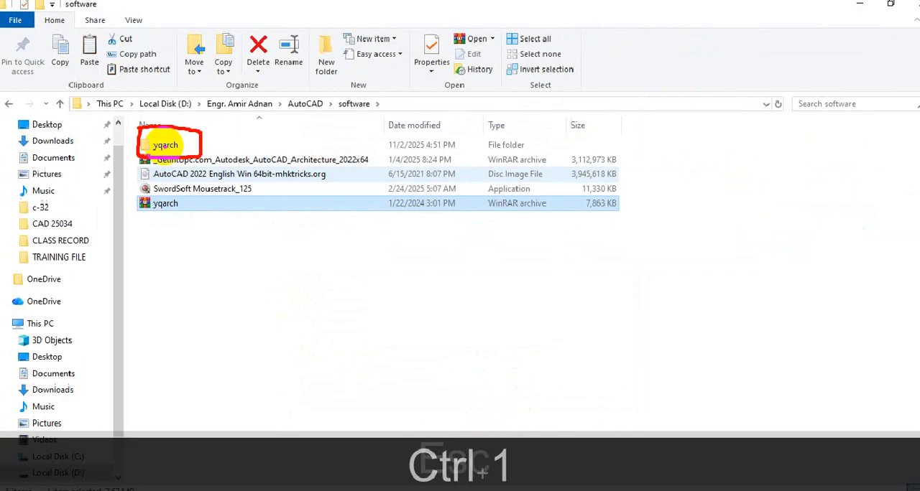
pyautogui.press('Escape')
pyautogui.doubleClick(164, 148)
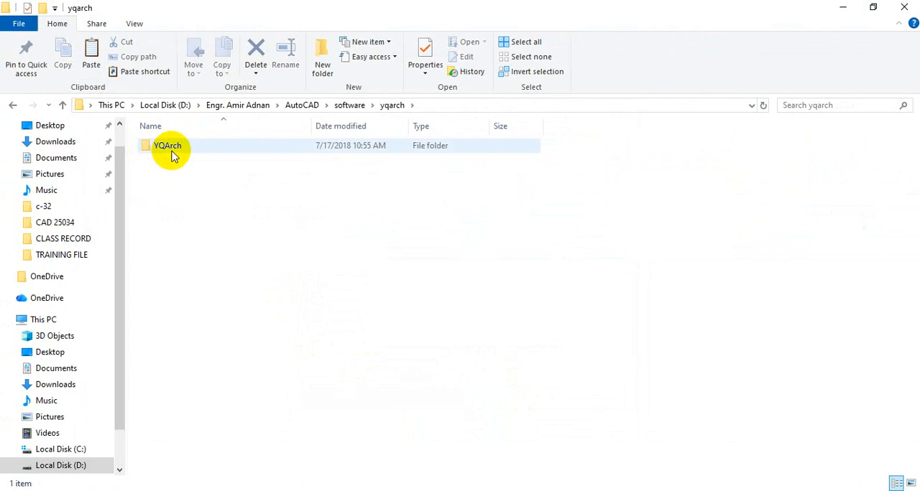
pyautogui.doubleClick(175, 149)
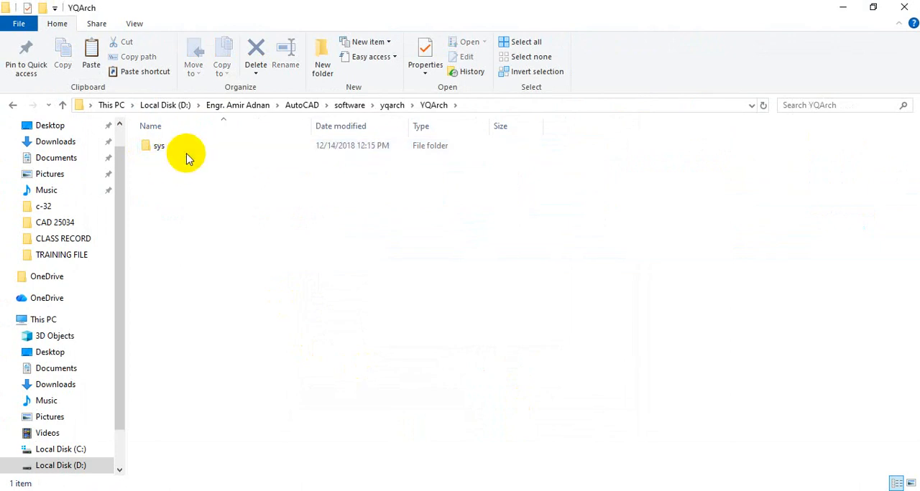
pyautogui.doubleClick(173, 147)
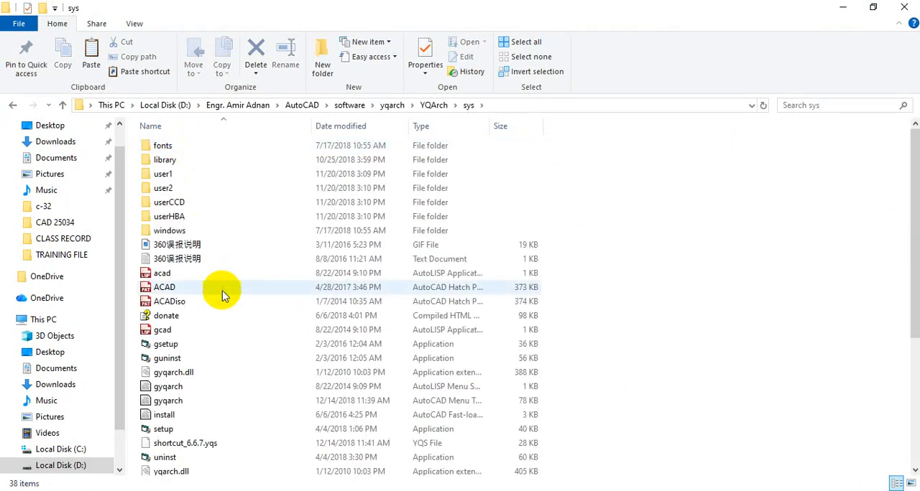
pyautogui.click(63, 105)
pyautogui.click(64, 105)
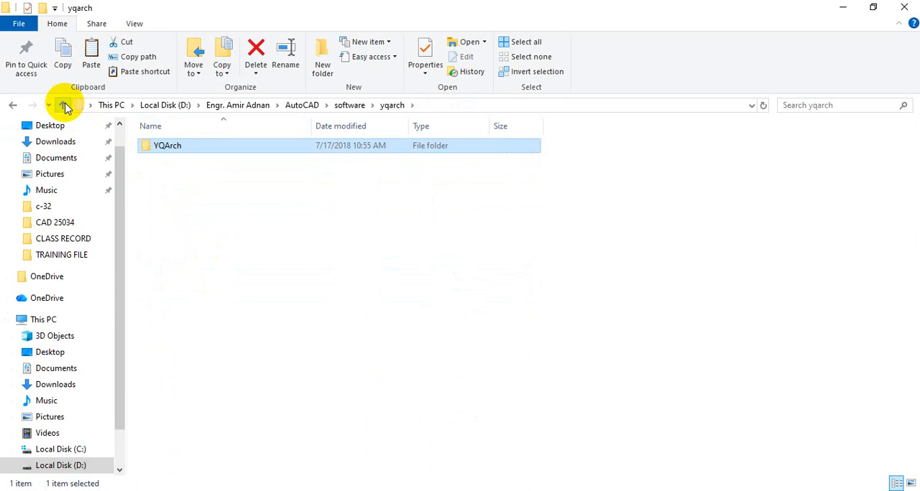
pyautogui.click(64, 105)
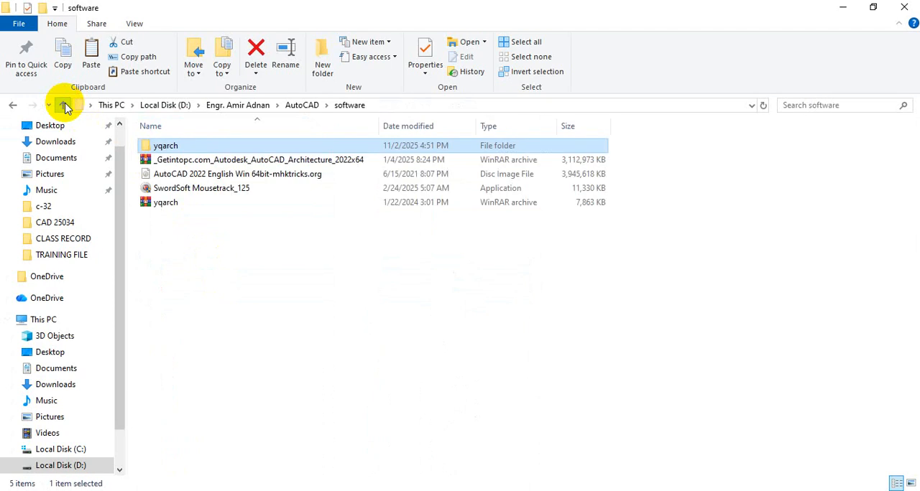
# Move the inner YQArch folder from the extracted yqarch folder to the root of Local Disk (C:), and close File Explorer.
pyautogui.doubleClick(192, 146)
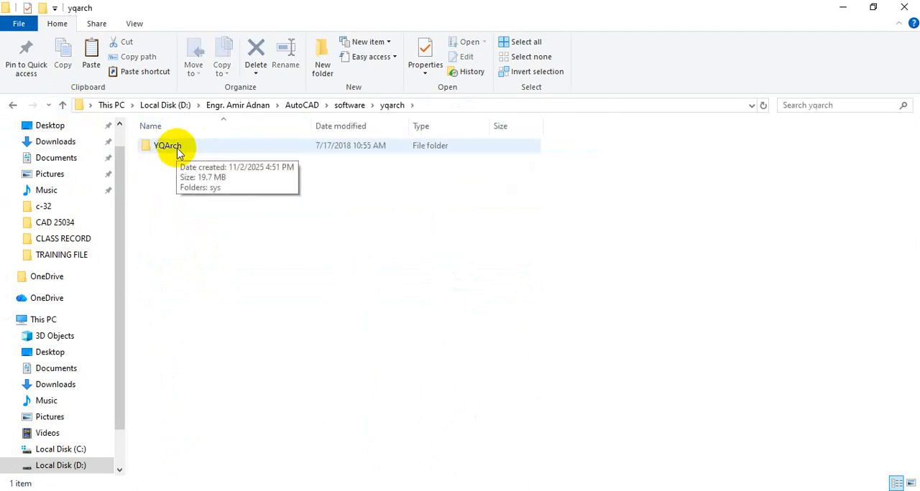
pyautogui.click(173, 150)
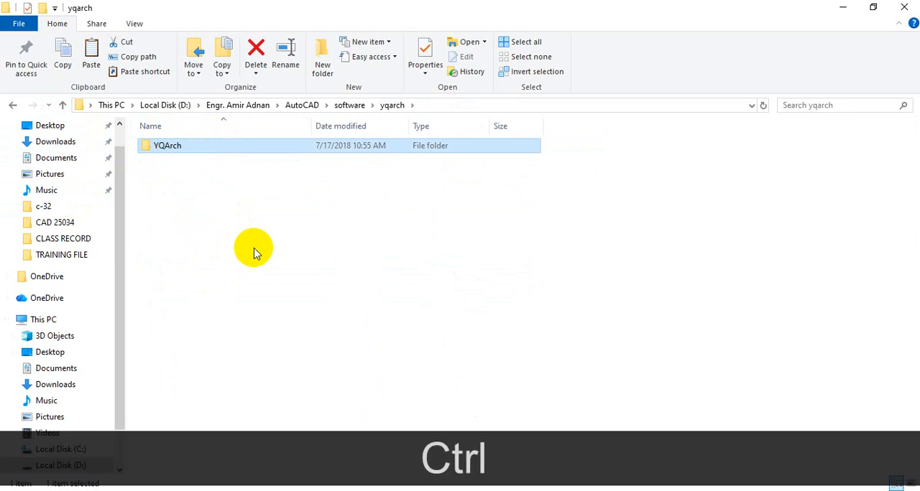
pyautogui.hotkey('ctrl', 'x')
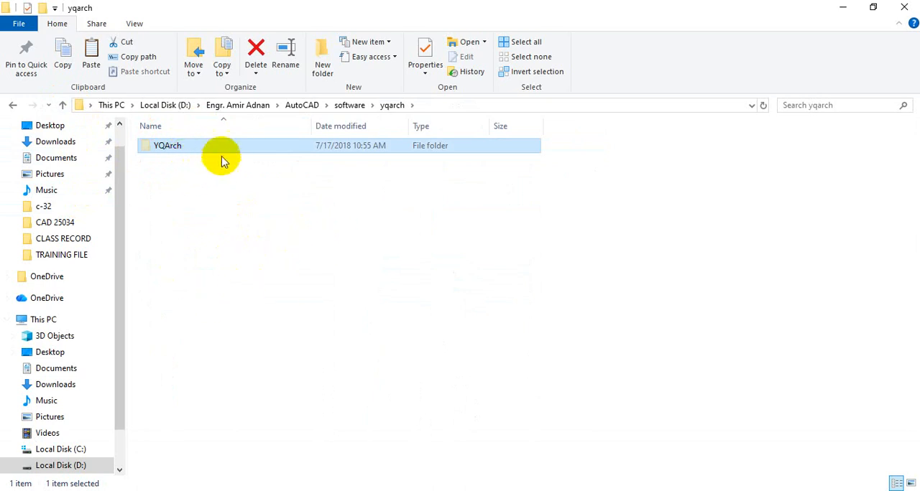
pyautogui.click(43, 320)
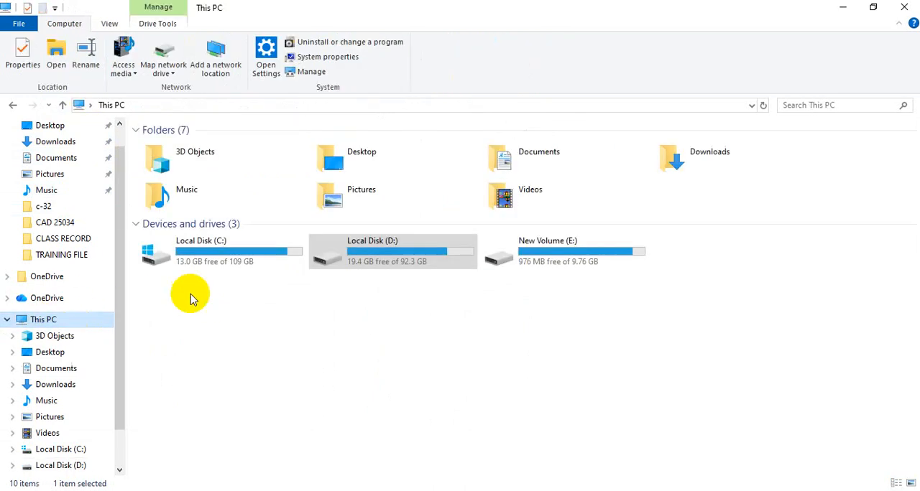
pyautogui.hotkey('ctrl', '1')
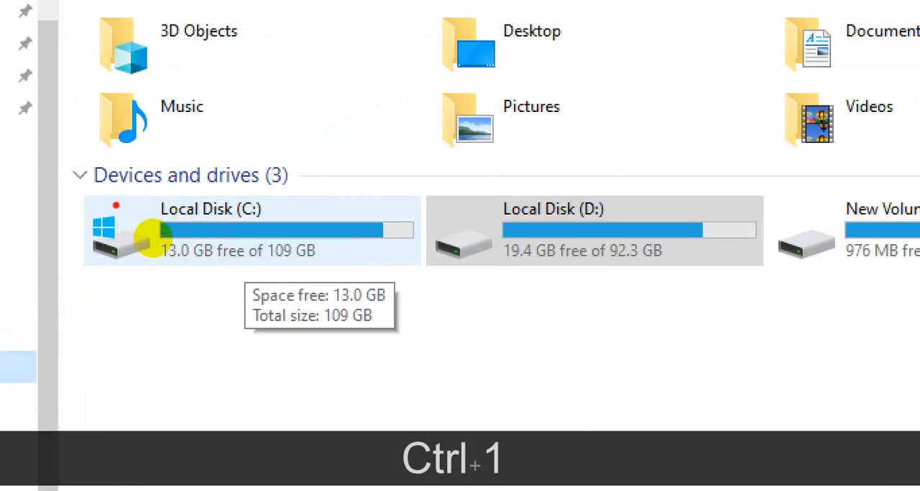
pyautogui.moveTo(116, 191)
pyautogui.mouseDown()
pyautogui.moveTo(148, 290)
pyautogui.moveTo(410, 260)
pyautogui.moveTo(129, 199)
pyautogui.mouseUp()
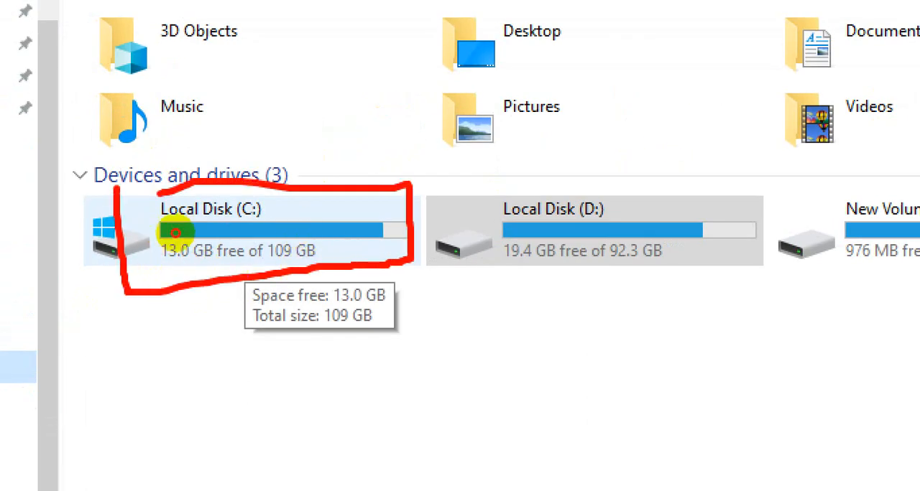
pyautogui.press('Escape')
pyautogui.doubleClick(232, 251)
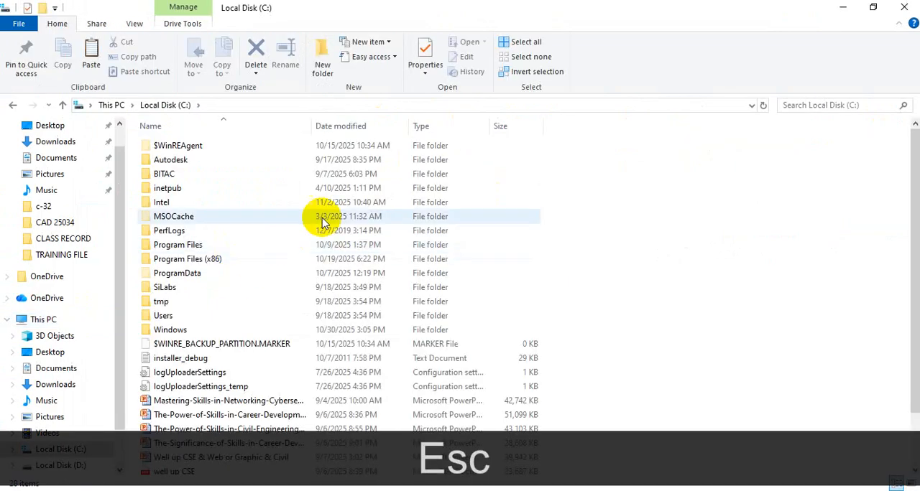
pyautogui.press('ctrl')
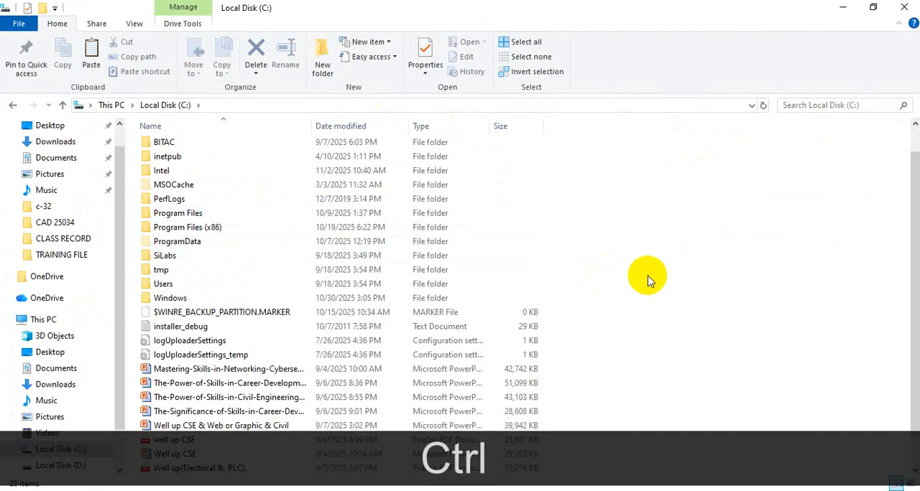
pyautogui.hotkey('ctrl', 'v')
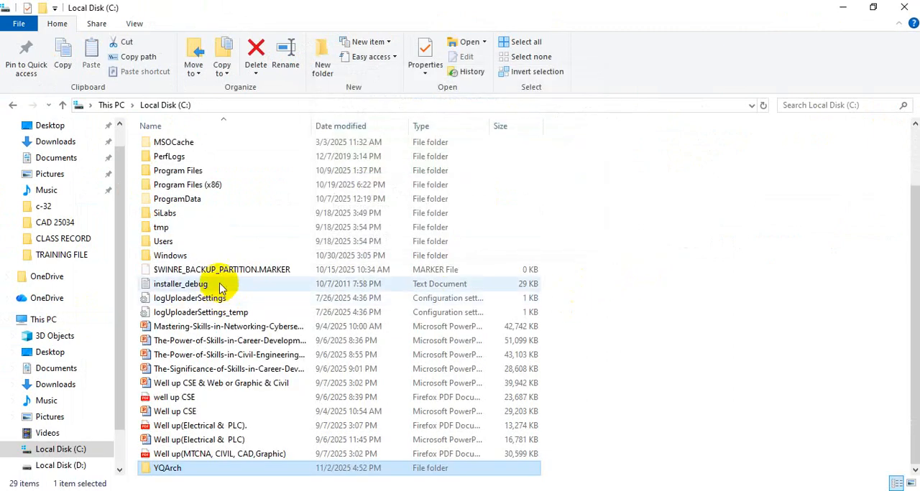
pyautogui.scroll(2, 220, 289)
pyautogui.scroll(-2, 223, 291)
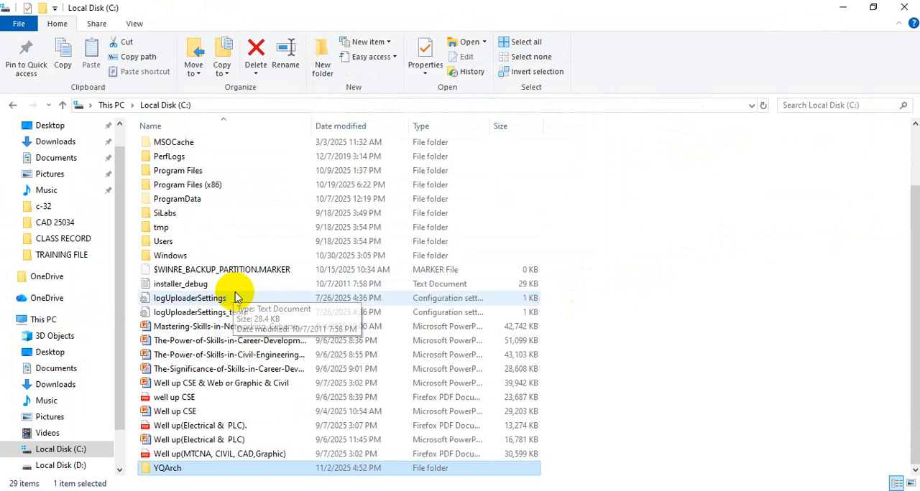
pyautogui.click(623, 246)
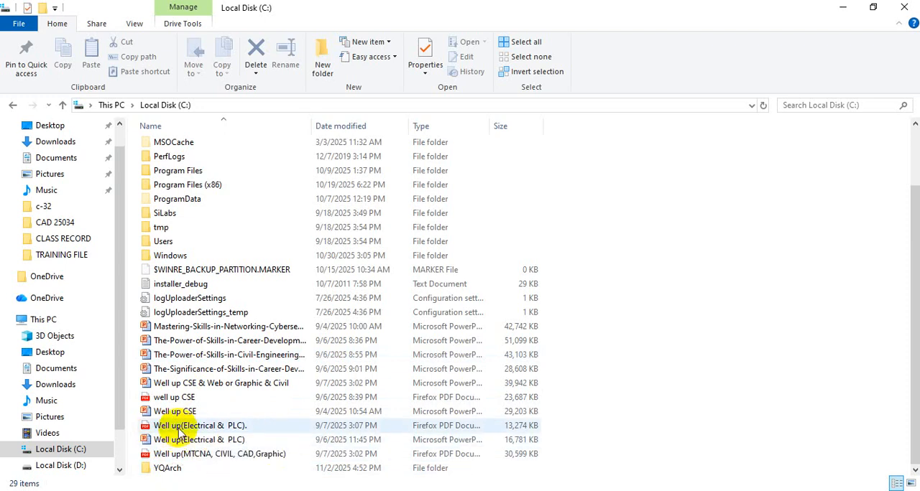
pyautogui.click(904, 10)
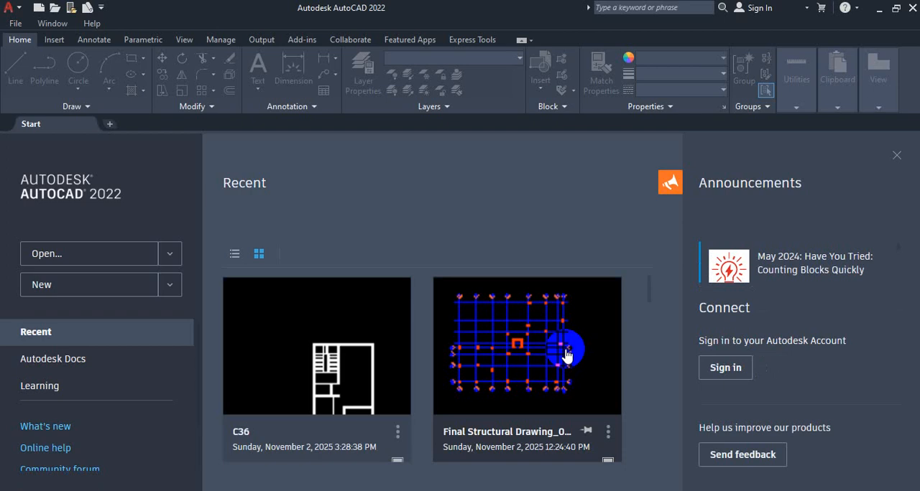
# Switch to AutoCAD 2022 and open the recent drawing C36, bringing the floor plans into view.
pyautogui.click(265, 365)
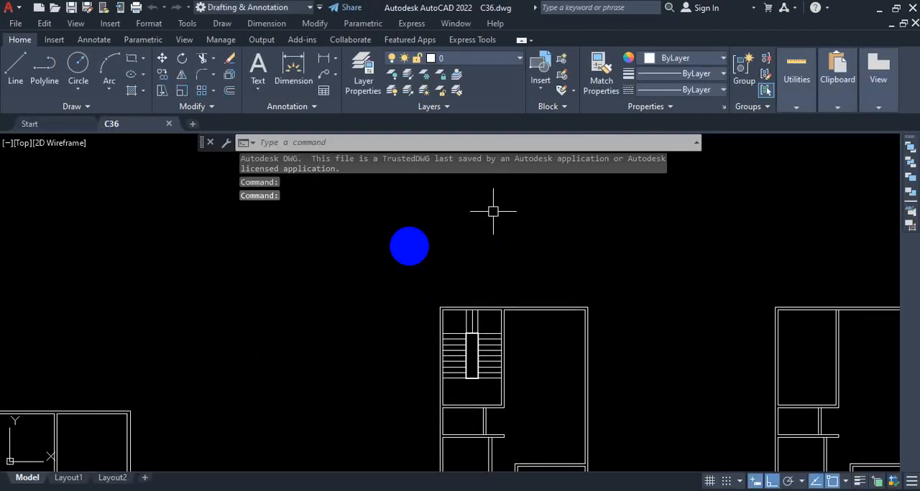
pyautogui.scroll(-2, 423, 266)
pyautogui.scroll(-3, 442, 280)
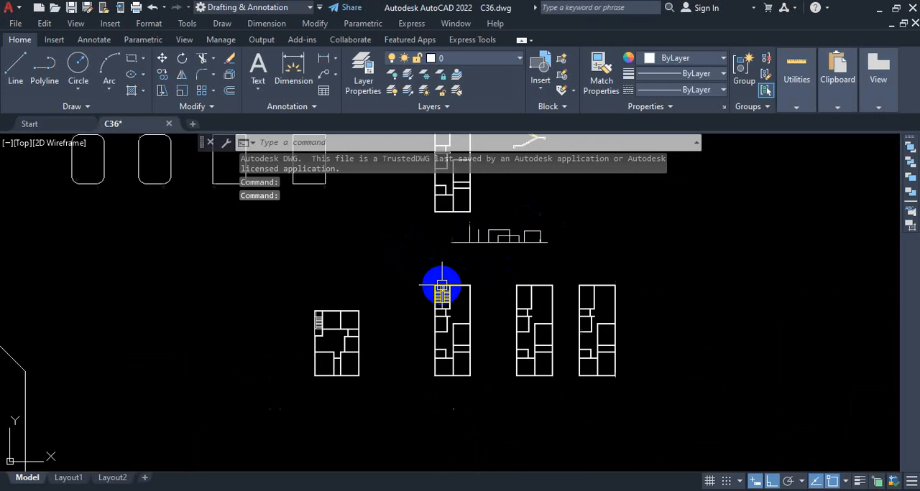
pyautogui.scroll(1, 384, 264)
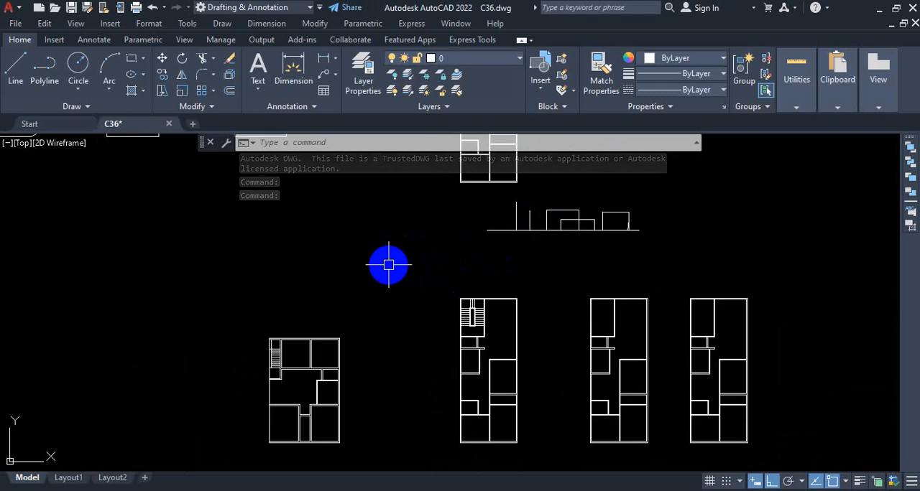
# Open the Options dialog's file location settings and expand the Support File Search Path entries.
pyautogui.write('op')
pyautogui.press('Return')
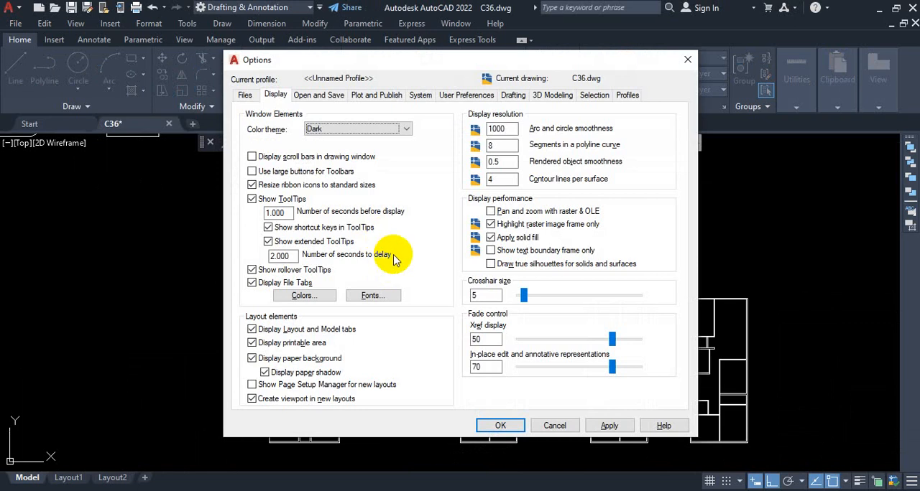
pyautogui.hotkey('ctrl', '1')
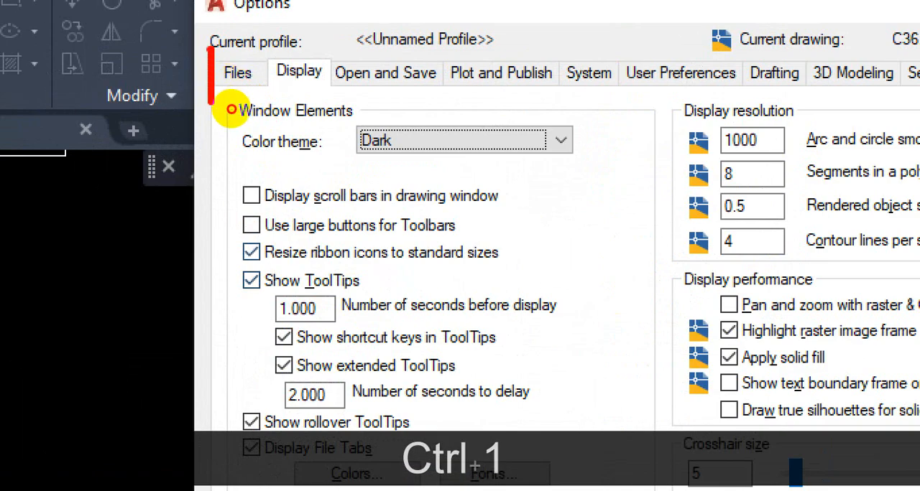
pyautogui.press('Escape')
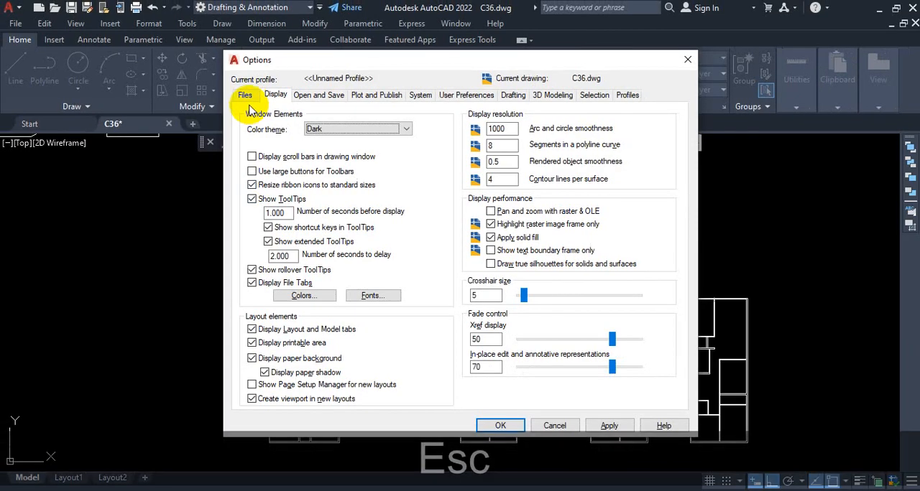
pyautogui.click(240, 75)
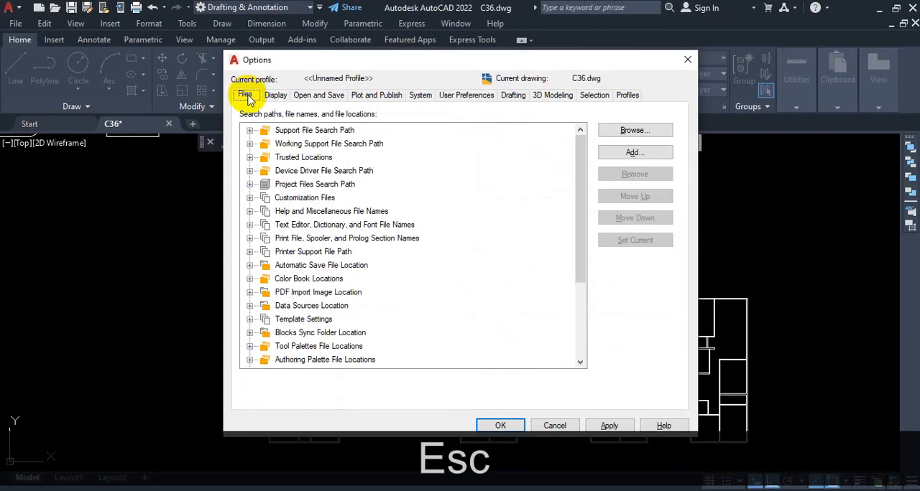
pyautogui.hotkey('ctrl', '1')
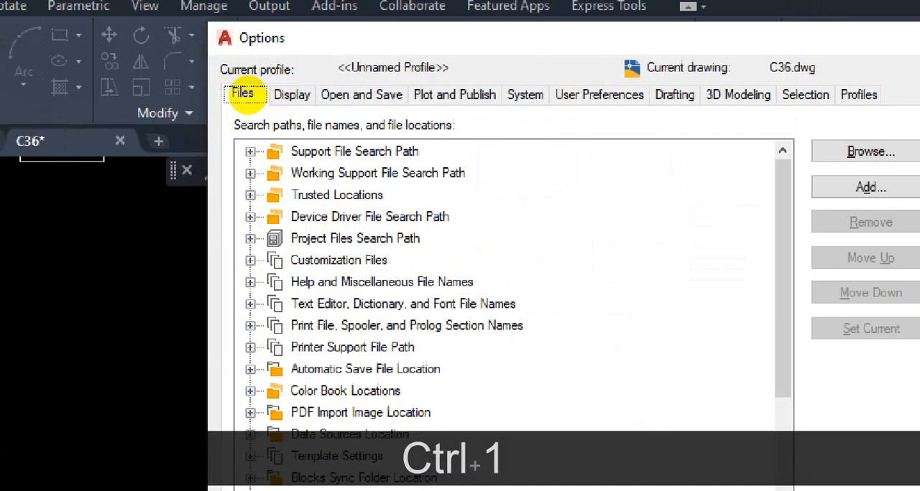
pyautogui.click(248, 98)
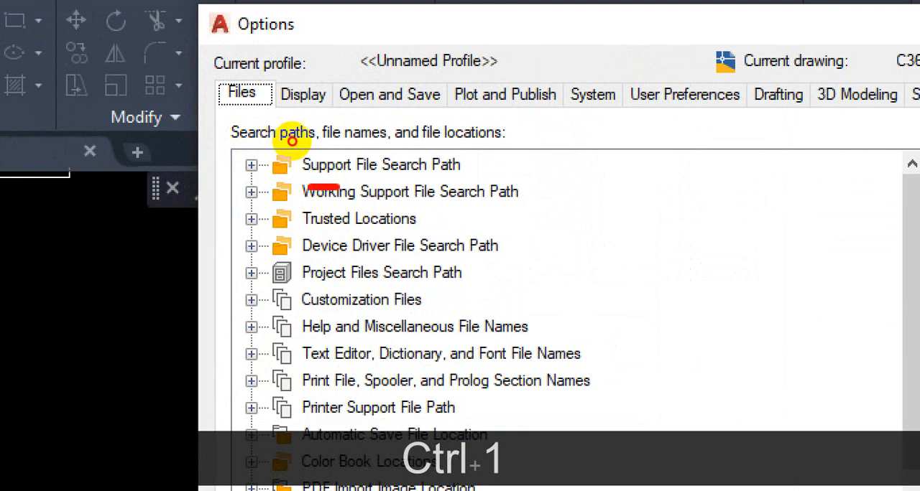
pyautogui.moveTo(292, 141)
pyautogui.mouseDown()
pyautogui.moveTo(347, 140)
pyautogui.moveTo(363, 118)
pyautogui.moveTo(266, 121)
pyautogui.mouseUp()
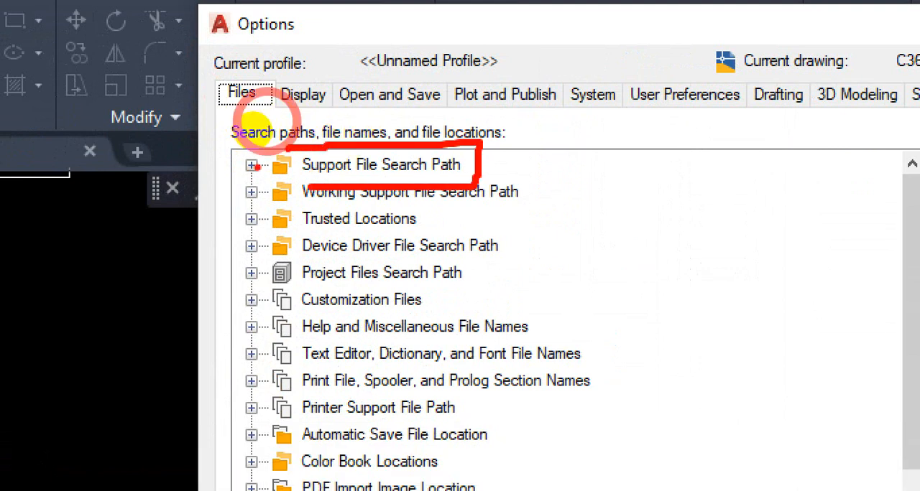
pyautogui.moveTo(237, 154)
pyautogui.mouseDown()
pyautogui.moveTo(238, 174)
pyautogui.moveTo(224, 155)
pyautogui.mouseUp()
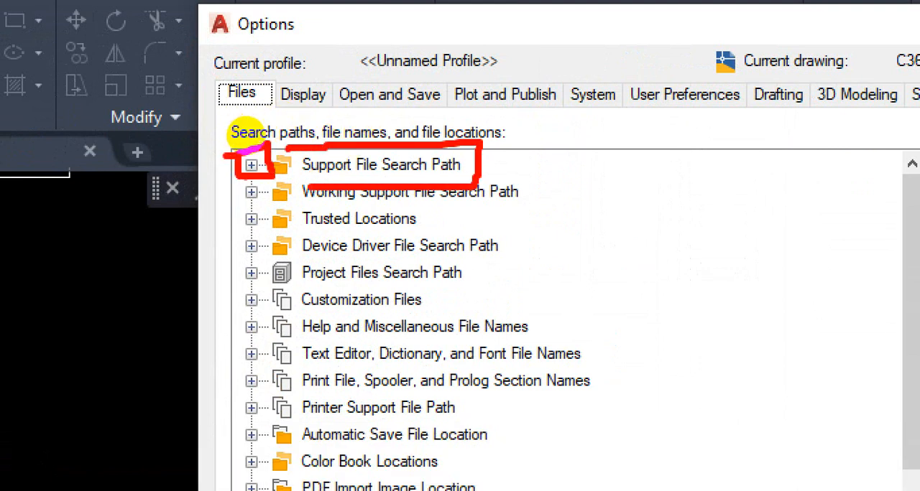
pyautogui.press('Escape')
pyautogui.click(251, 166)
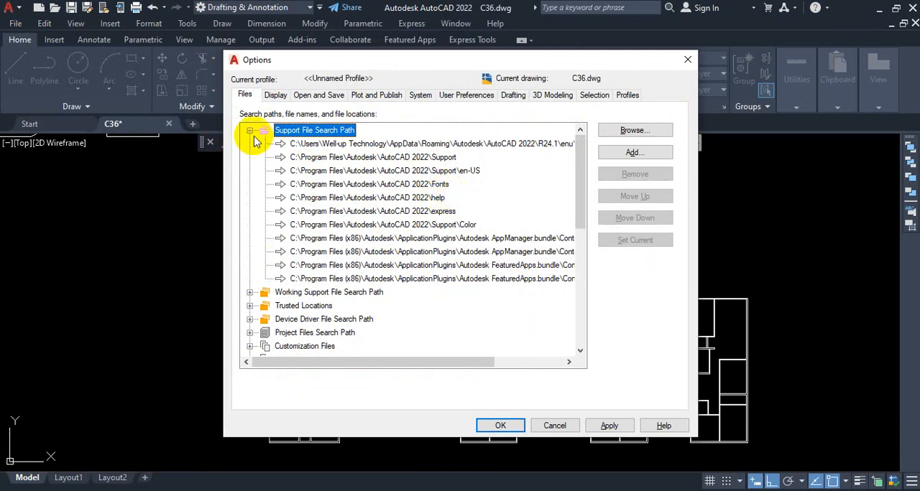
pyautogui.hotkey('ctrl', '1')
pyautogui.click(647, 148)
pyautogui.moveTo(674, 128)
pyautogui.mouseDown()
pyautogui.moveTo(569, 131)
pyautogui.moveTo(593, 156)
pyautogui.moveTo(668, 161)
pyautogui.moveTo(651, 140)
pyautogui.mouseUp()
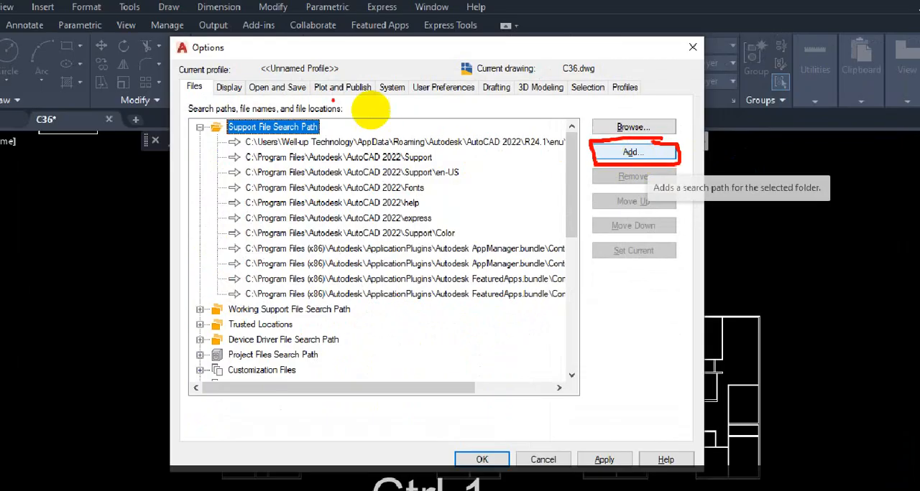
pyautogui.moveTo(70, 49)
pyautogui.mouseDown()
pyautogui.moveTo(43, 46)
pyautogui.moveTo(45, 76)
pyautogui.moveTo(30, 53)
pyautogui.mouseUp()
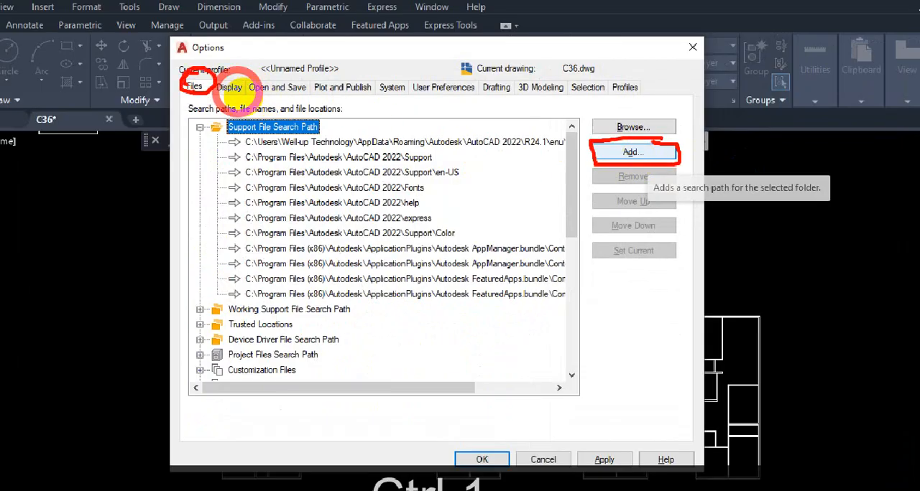
pyautogui.moveTo(205, 95); pyautogui.dragTo(157, 115)
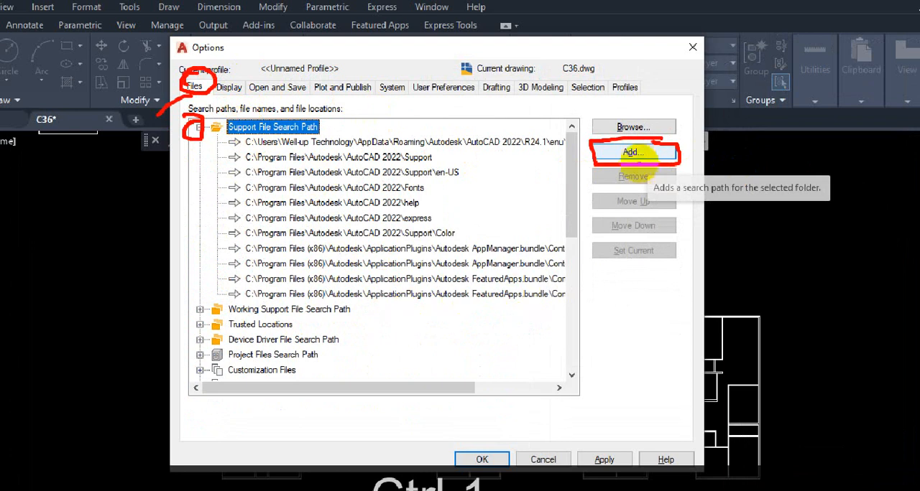
pyautogui.press('Escape')
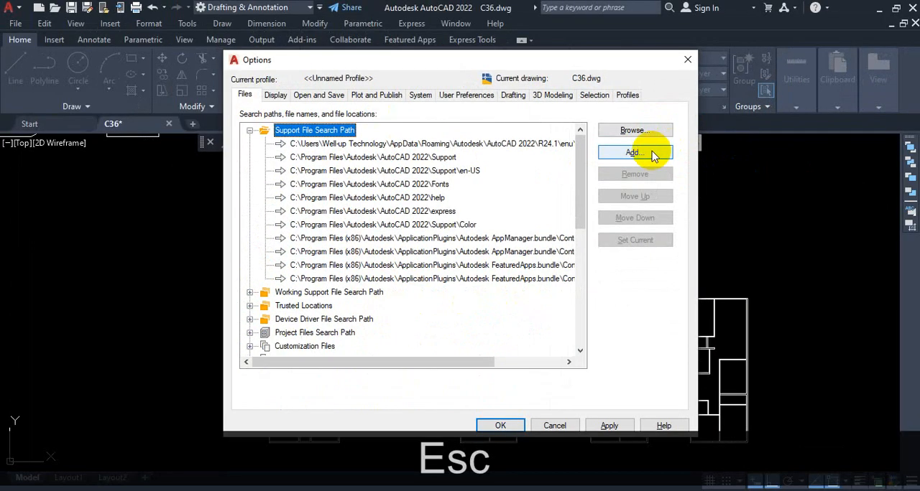
pyautogui.click(650, 155)
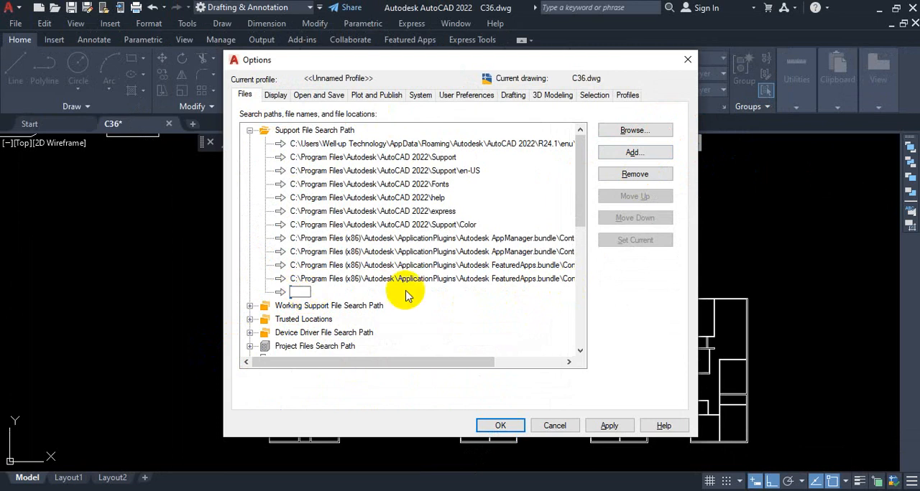
pyautogui.hotkey('ctrl', '1')
pyautogui.click(640, 130)
pyautogui.moveTo(550, 110); pyautogui.dragTo(685, 110)
pyautogui.moveTo(595, 119)
pyautogui.mouseDown()
pyautogui.moveTo(620, 136)
pyautogui.moveTo(667, 113)
pyautogui.moveTo(647, 108)
pyautogui.mouseUp()
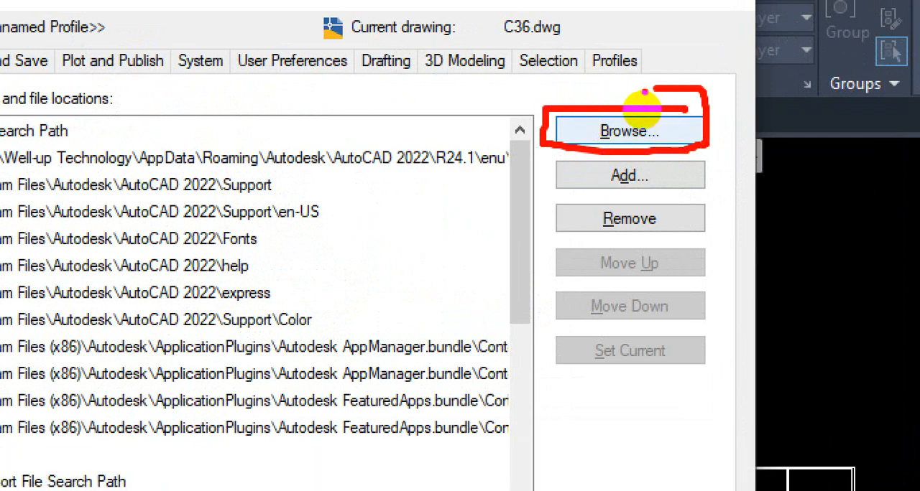
pyautogui.hotkey('ctrl', '1')
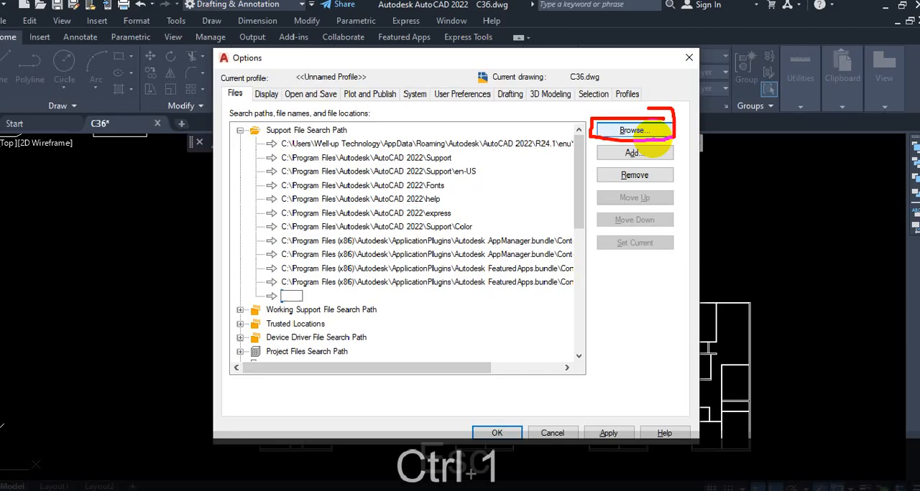
pyautogui.press('Escape')
pyautogui.click(442, 319)
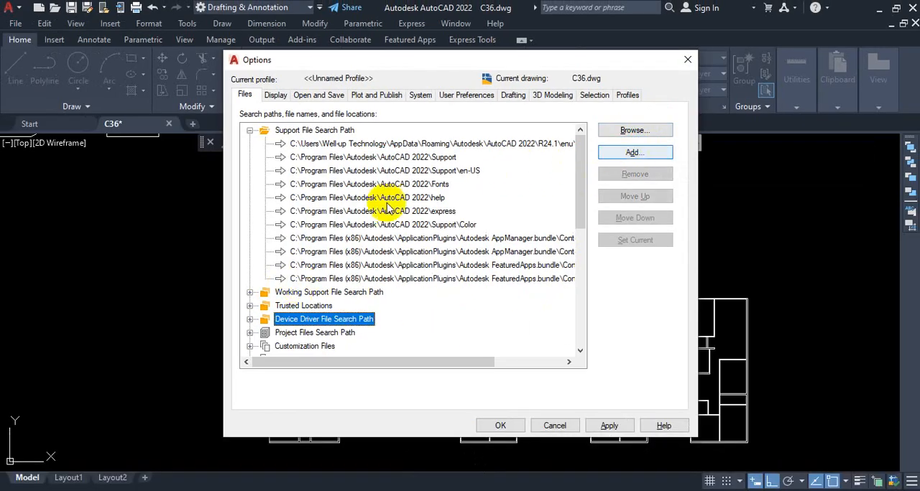
# Add a new entry to the Support File Search Path and browse to Local Disk (C:) for its folder.
pyautogui.click(373, 278)
pyautogui.click(647, 152)
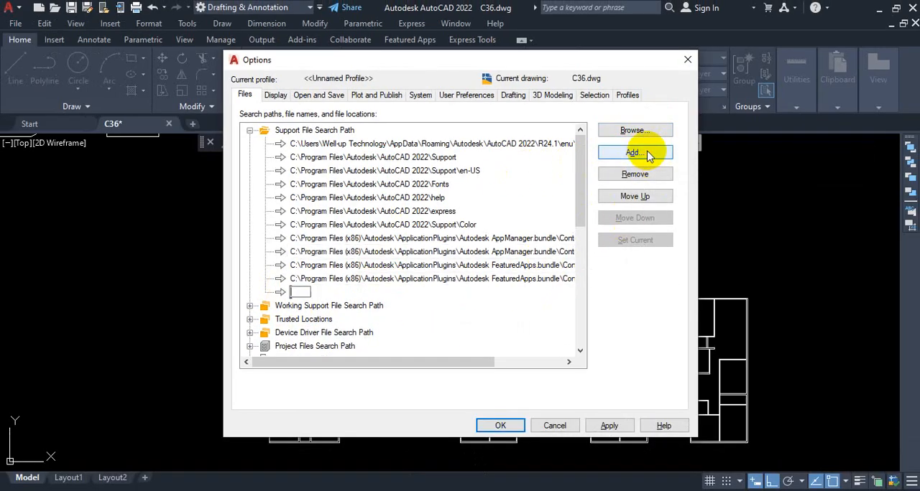
pyautogui.click(644, 134)
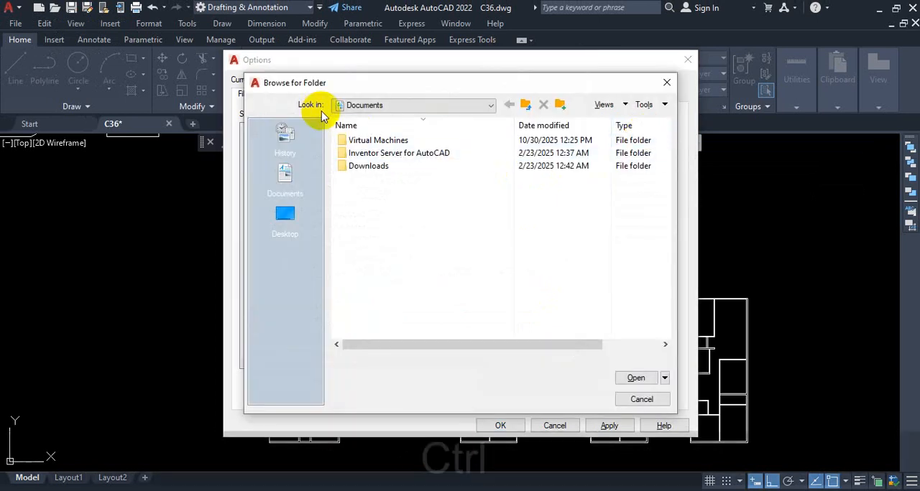
pyautogui.hotkey('ctrl', '1')
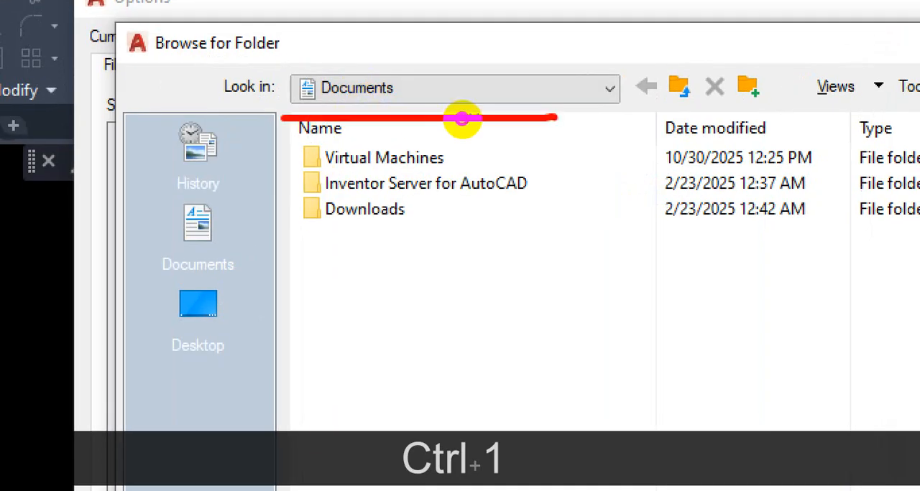
pyautogui.press('Escape')
pyautogui.click(577, 97)
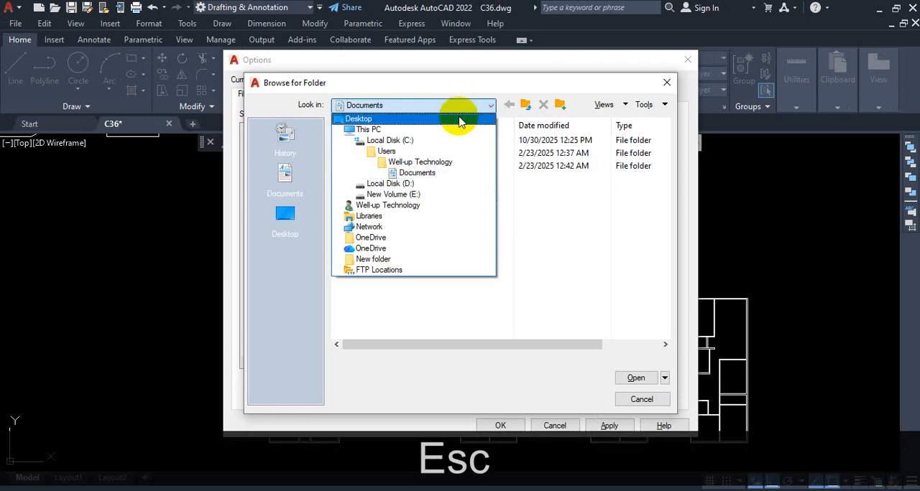
pyautogui.click(398, 142)
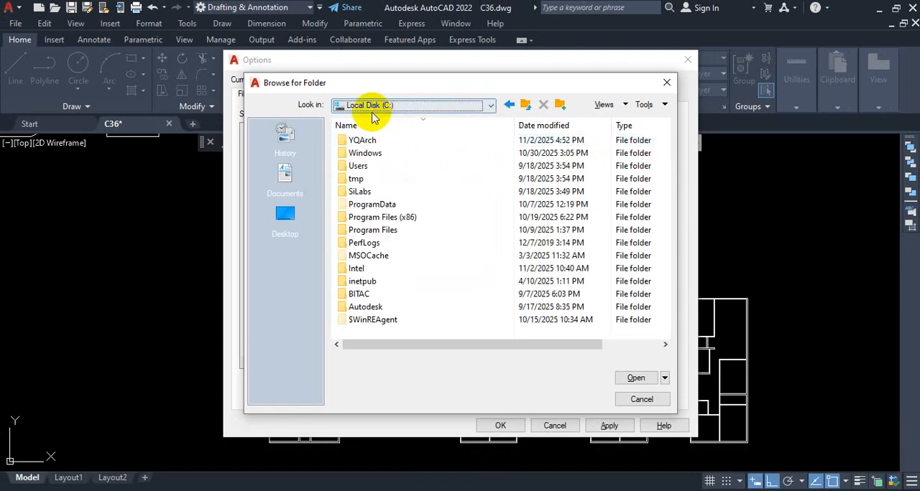
# Choose the sys folder inside YQArch as the new entry's path, C:\YQArch\sys.
pyautogui.hotkey('ctrl', '1')
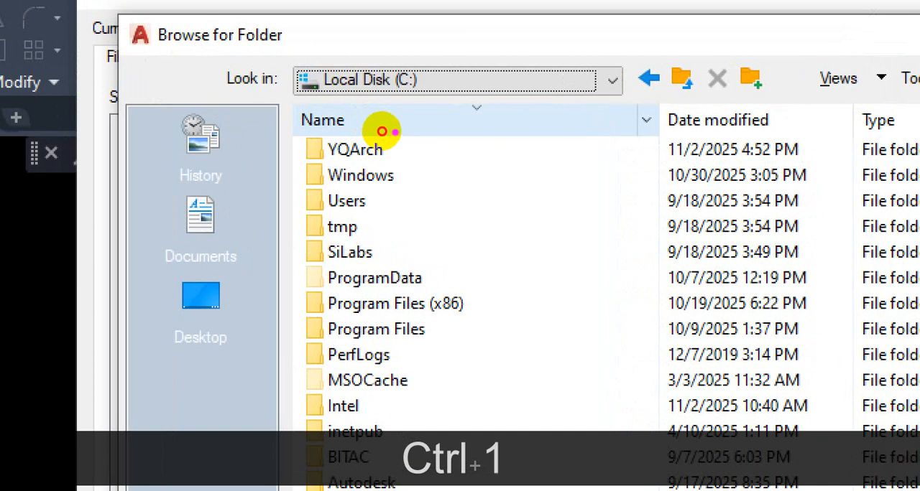
pyautogui.moveTo(381, 131)
pyautogui.mouseDown()
pyautogui.moveTo(306, 131)
pyautogui.moveTo(374, 148)
pyautogui.mouseUp()
pyautogui.press('Escape')
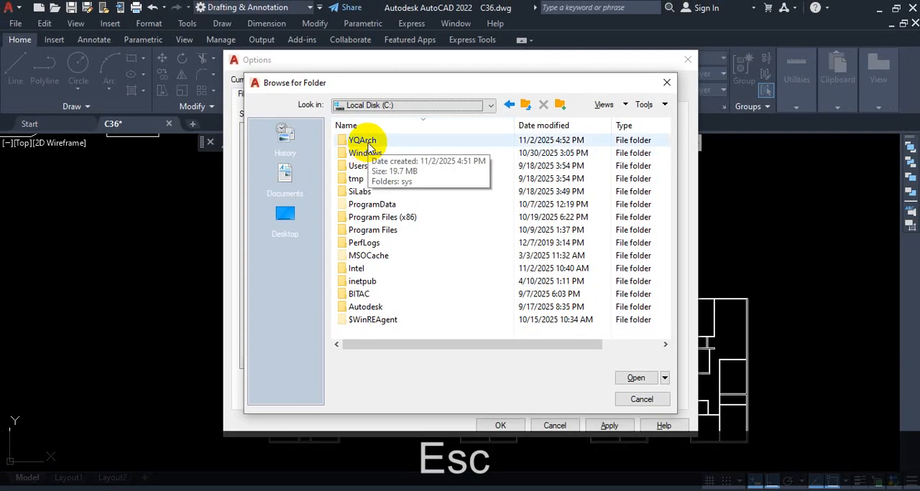
pyautogui.doubleClick(365, 141)
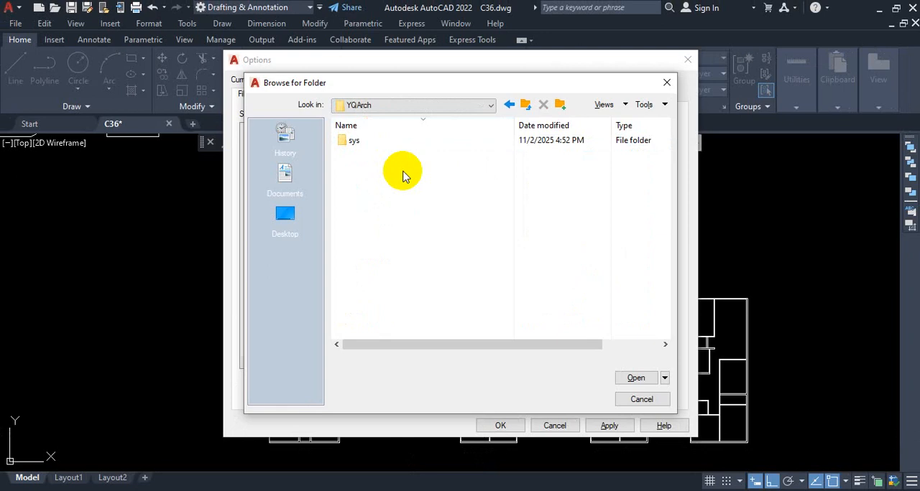
pyautogui.click(366, 144)
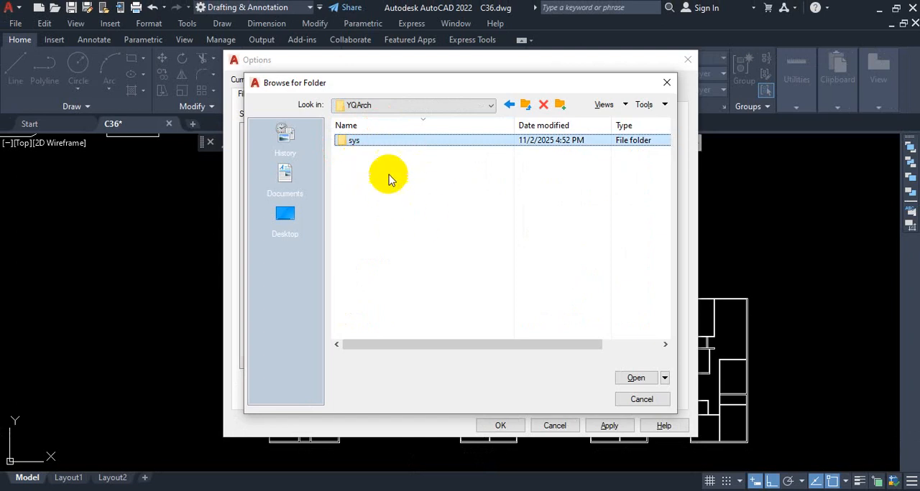
pyautogui.hotkey('ctrl', '1')
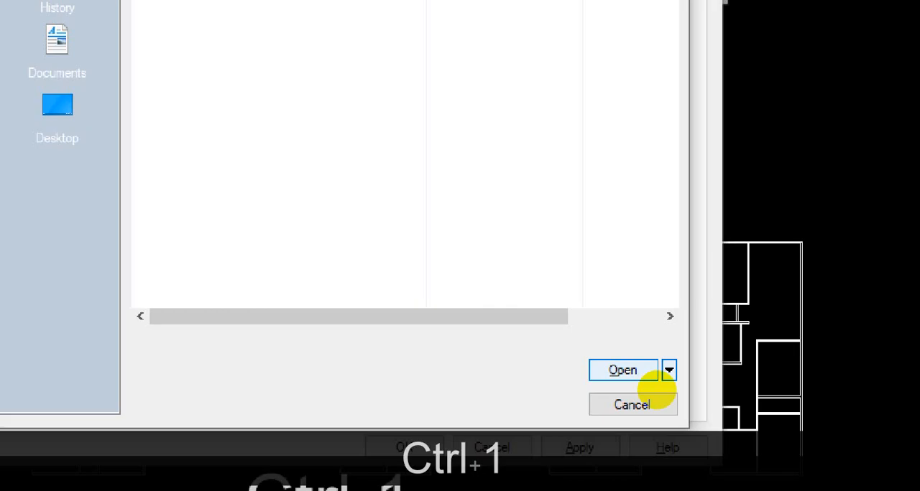
pyautogui.moveTo(546, 307)
pyautogui.mouseDown()
pyautogui.moveTo(549, 370)
pyautogui.moveTo(677, 374)
pyautogui.moveTo(607, 310)
pyautogui.moveTo(573, 306)
pyautogui.mouseUp()
pyautogui.press('Escape')
pyautogui.click(632, 349)
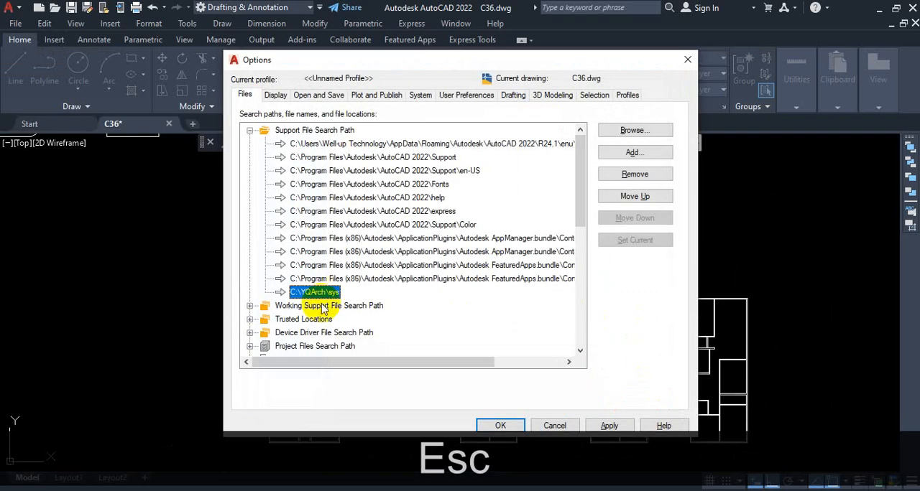
pyautogui.hotkey('ctrl', '1')
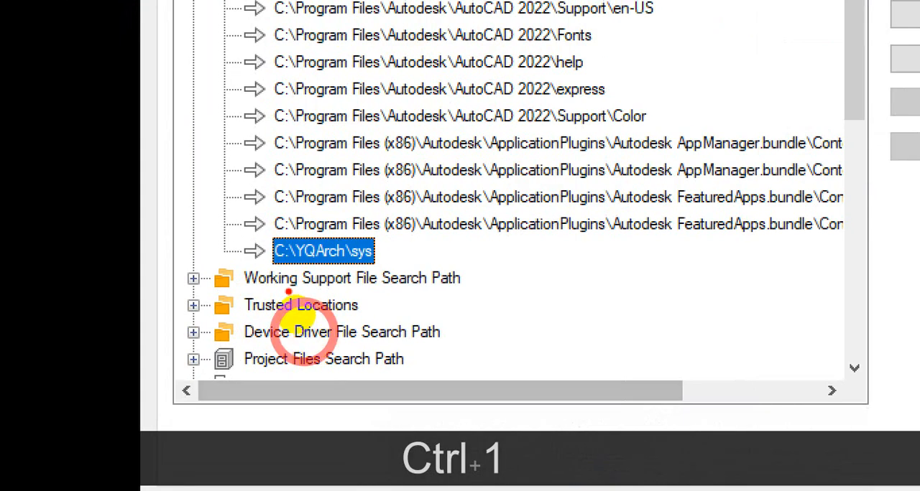
pyautogui.moveTo(260, 274); pyautogui.dragTo(374, 264)
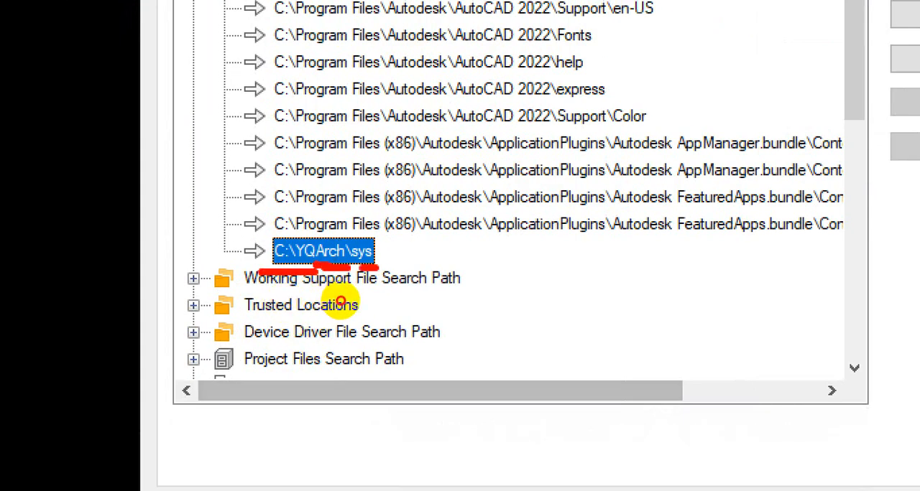
pyautogui.hotkey('ctrl', '1')
pyautogui.press('Escape')
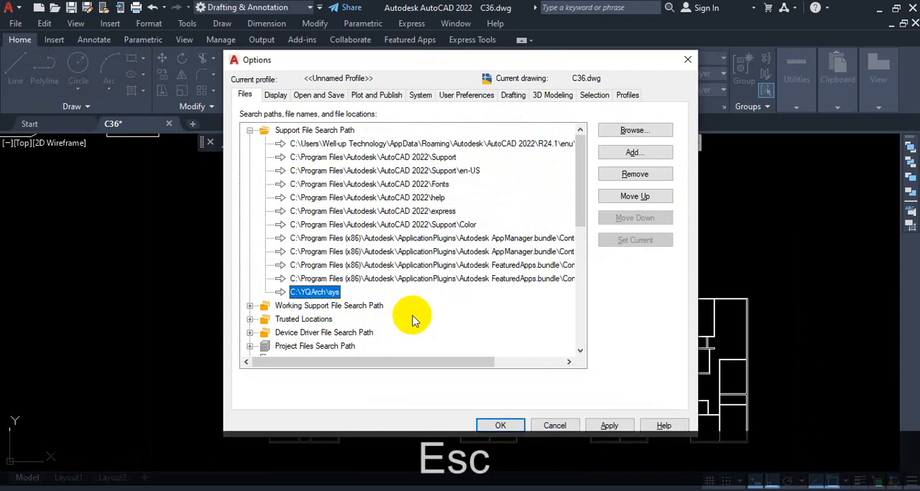
# Add a second YQArch entry to the Support File Search Path and browse to the sys folder in C:\YQArch.
pyautogui.click(643, 155)
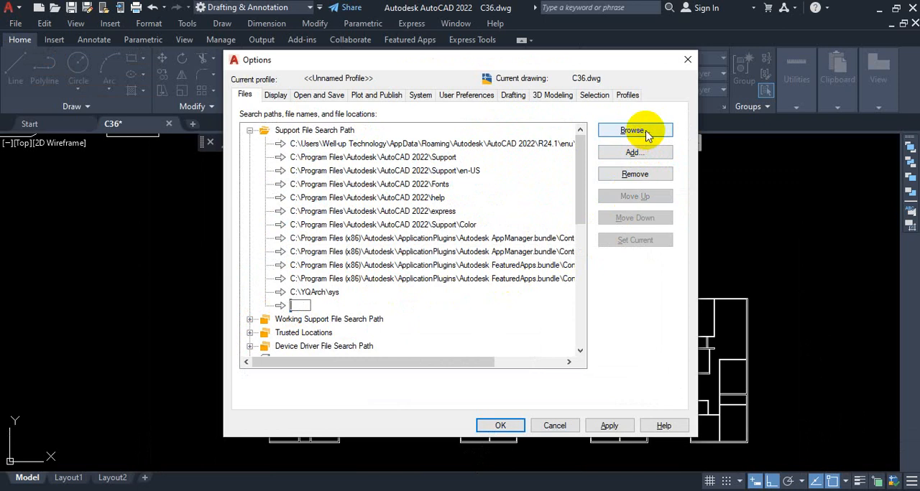
pyautogui.click(634, 131)
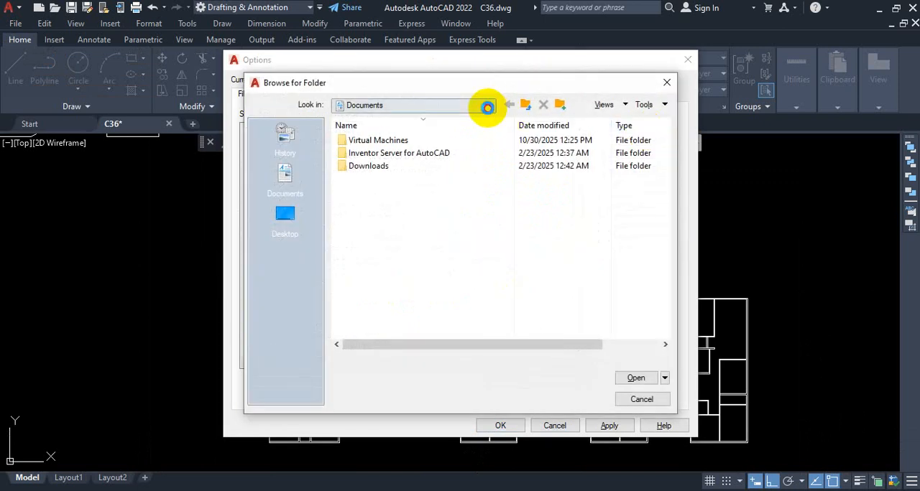
pyautogui.click(488, 105)
pyautogui.click(384, 141)
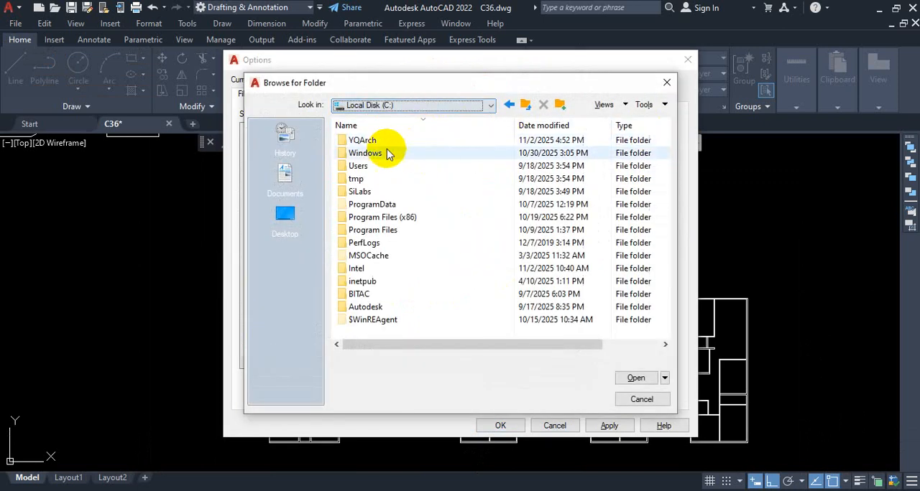
pyautogui.doubleClick(370, 142)
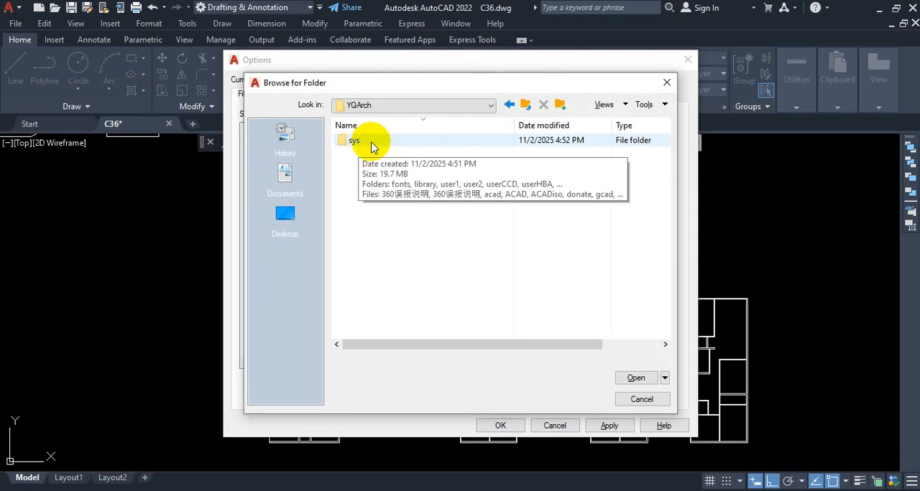
pyautogui.doubleClick(372, 144)
pyautogui.hotkey('ctrl', '1')
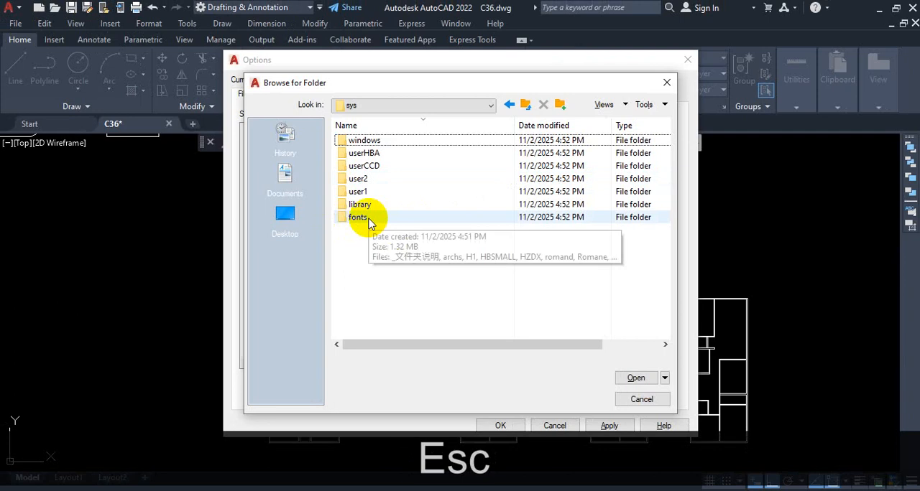
# Change the folder display to List and choose the fonts folder as the entry's path, C:\YQArch\sys\fonts.
pyautogui.click(354, 255)
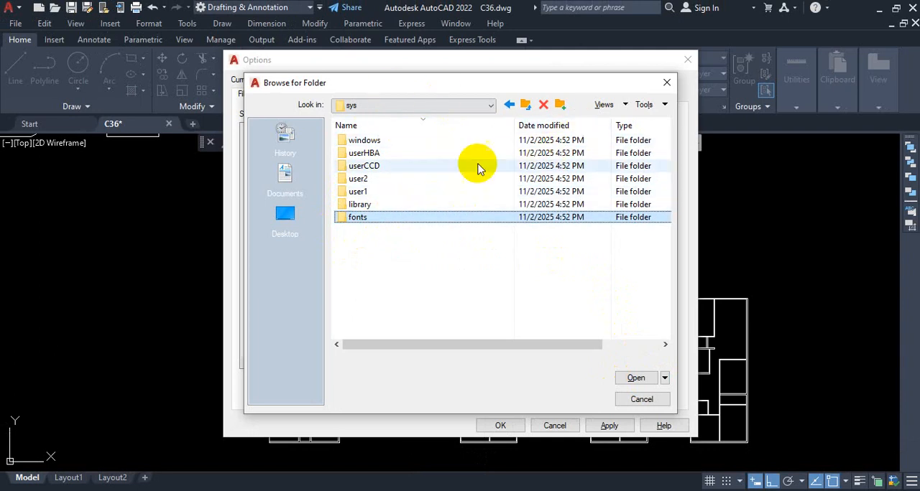
pyautogui.click(624, 105)
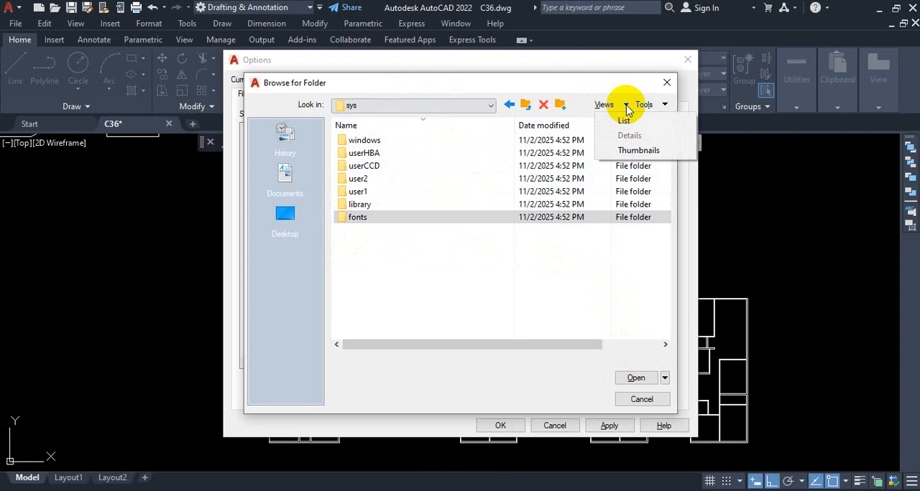
pyautogui.click(624, 120)
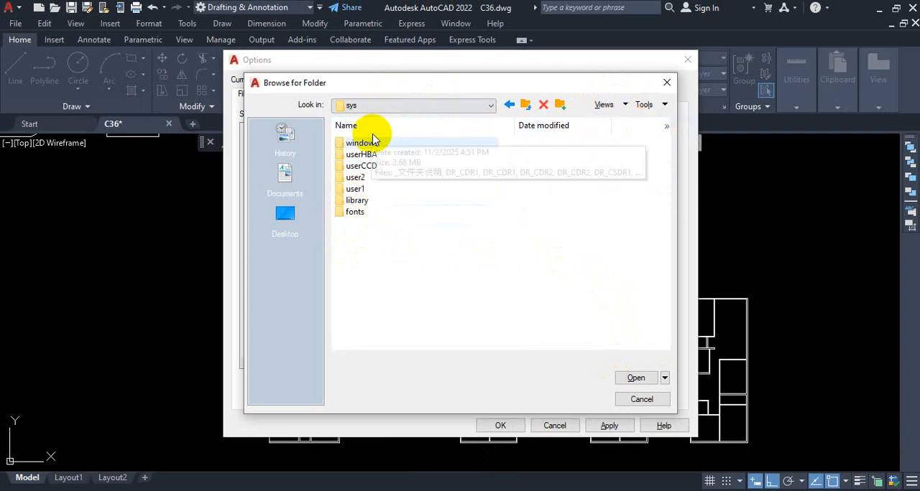
pyautogui.click(367, 220)
pyautogui.click(637, 381)
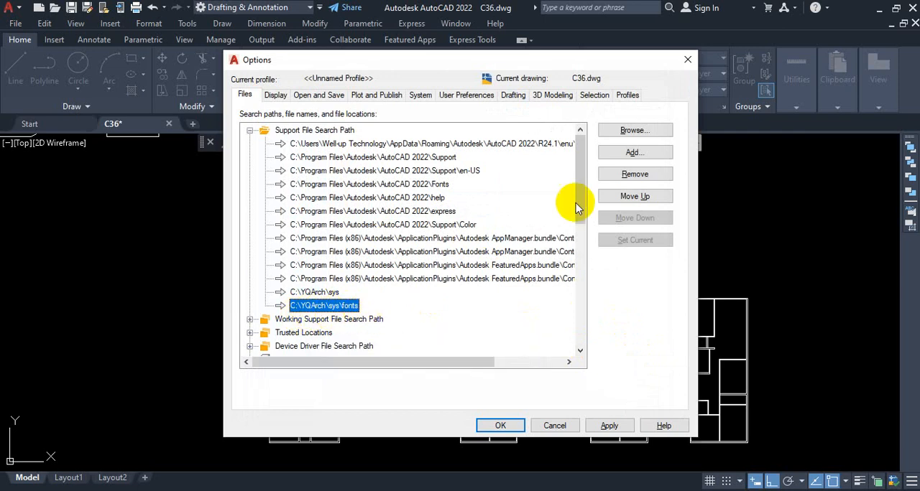
# Add a new Support File Search Path entry pointing to the library folder, C:\YQArch\sys\library.
pyautogui.click(639, 154)
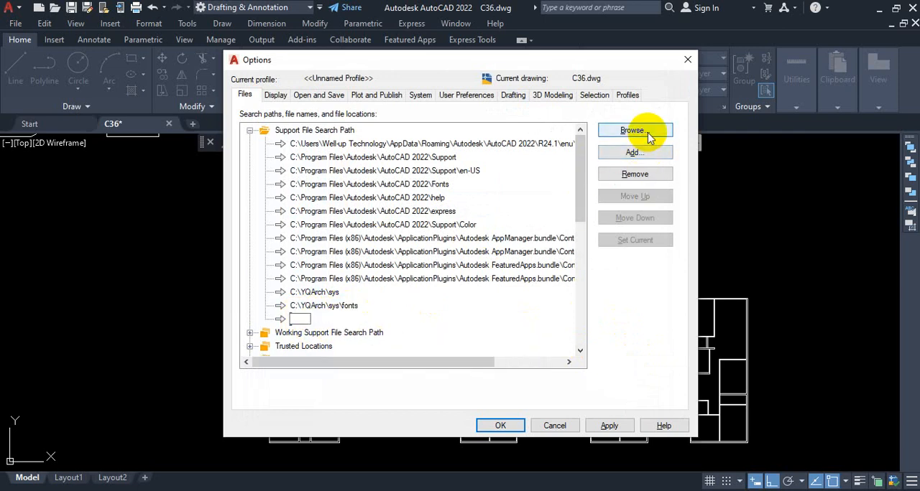
pyautogui.click(634, 130)
pyautogui.click(492, 105)
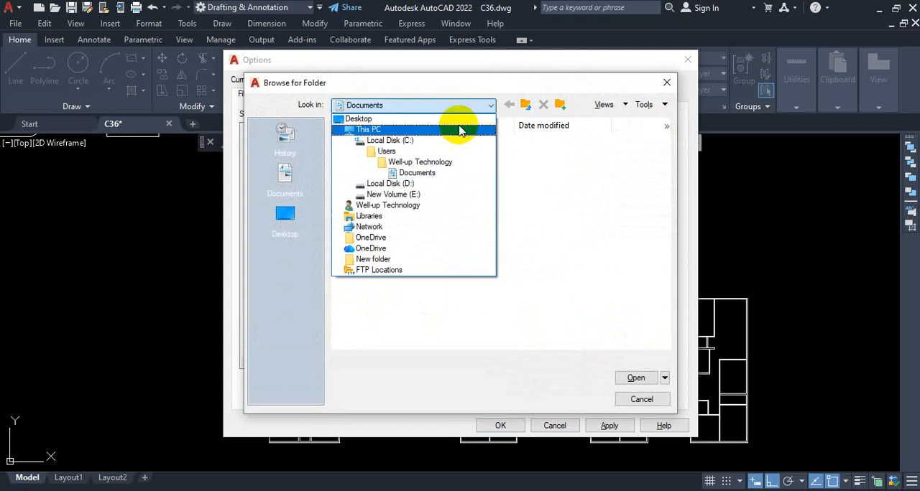
pyautogui.click(412, 142)
pyautogui.doubleClick(376, 144)
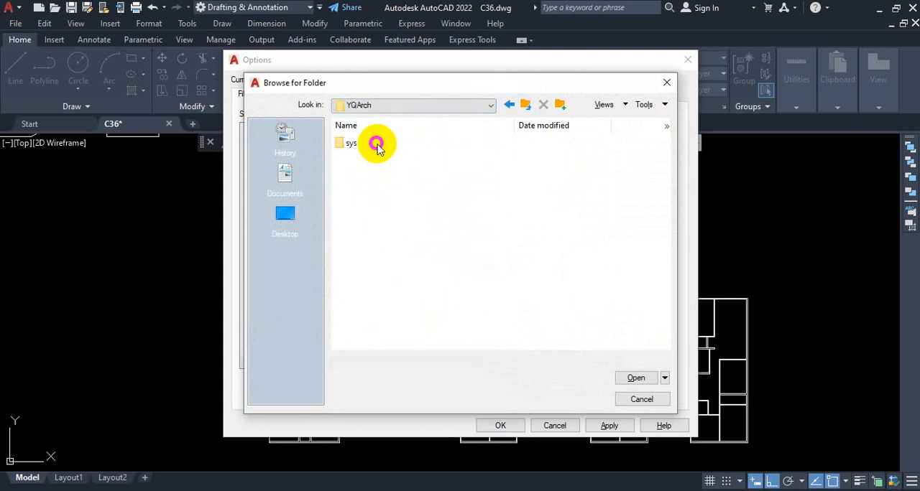
pyautogui.click(358, 144)
pyautogui.doubleClick(357, 145)
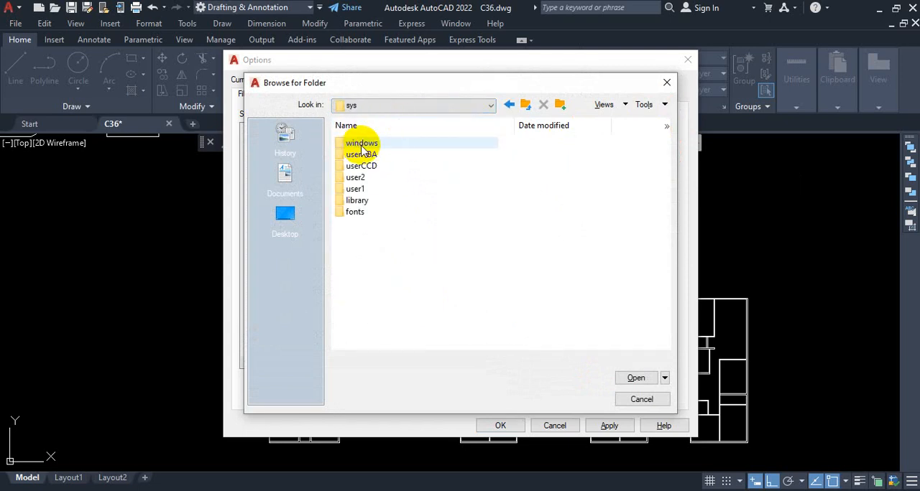
pyautogui.click(388, 201)
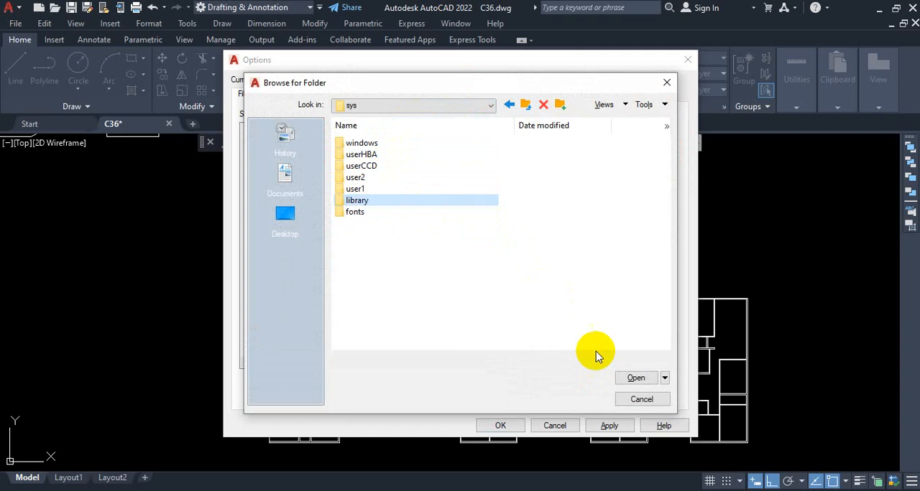
pyautogui.click(636, 379)
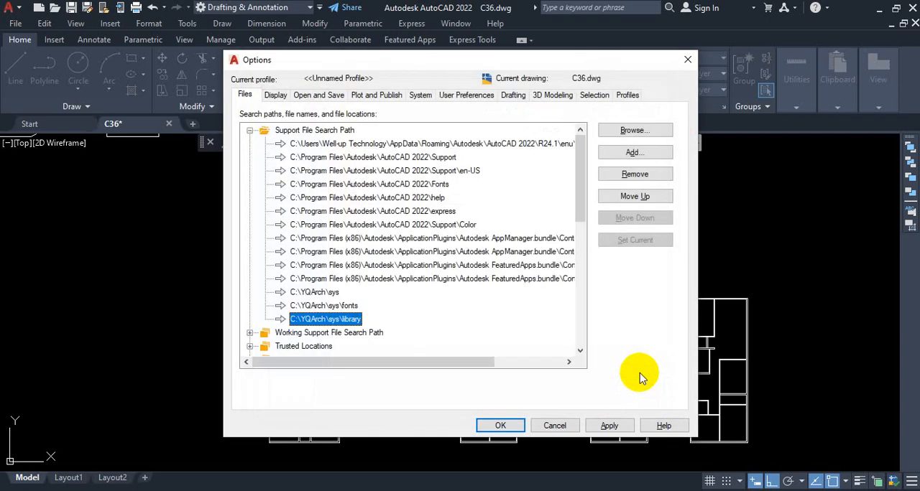
# Add another Support File Search Path entry for the user1 folder, C:\YQArch\sys\user1.
pyautogui.click(652, 157)
pyautogui.click(635, 130)
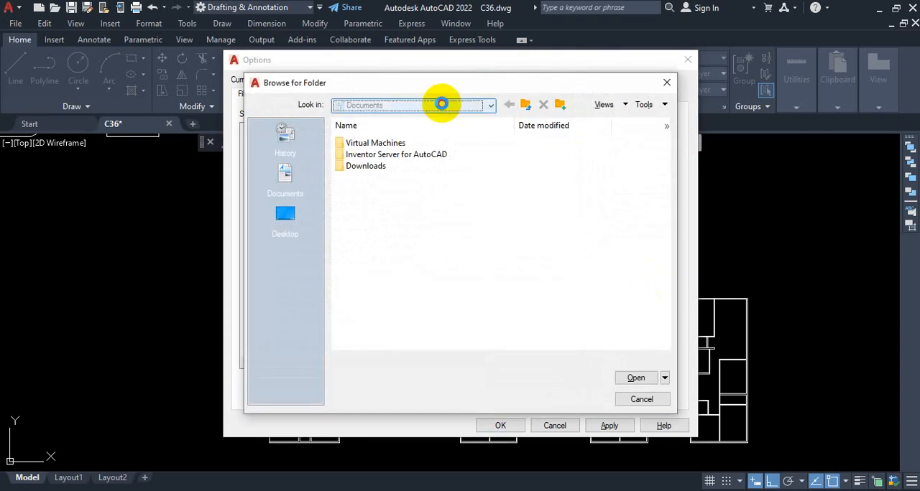
pyautogui.click(441, 105)
pyautogui.click(403, 141)
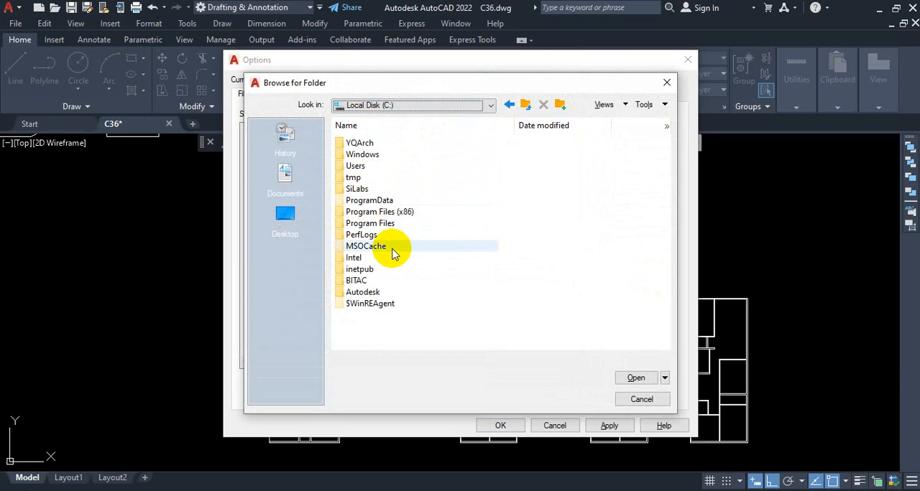
pyautogui.doubleClick(379, 144)
pyautogui.doubleClick(357, 144)
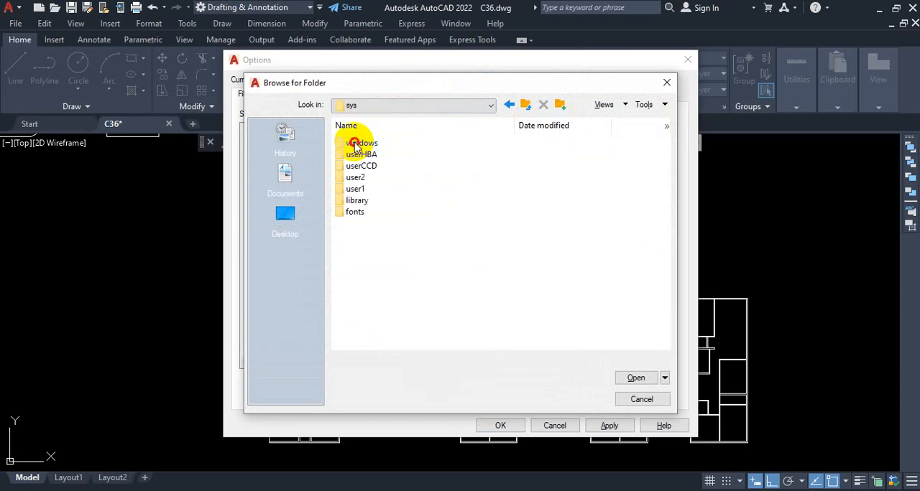
pyautogui.click(363, 188)
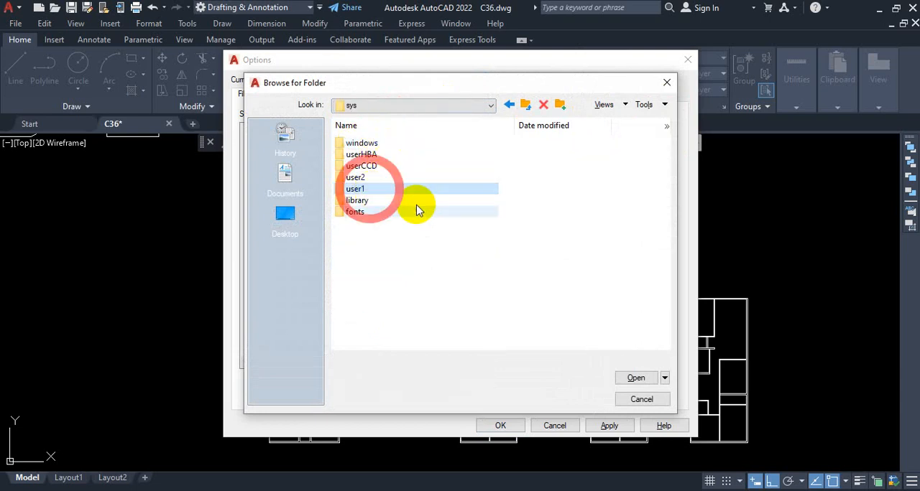
pyautogui.click(638, 378)
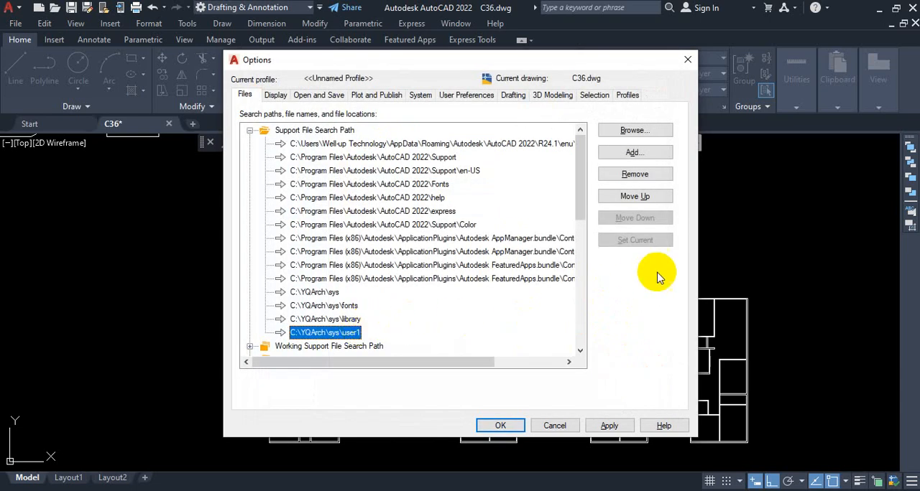
# Add a further Support File Search Path entry for the user2 folder, C:\YQArch\sys\user2.
pyautogui.click(643, 155)
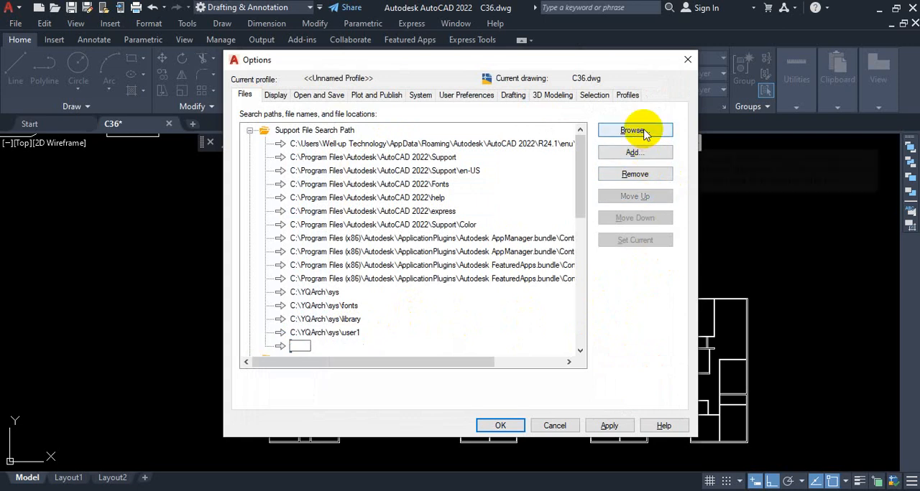
pyautogui.click(644, 132)
pyautogui.click(452, 107)
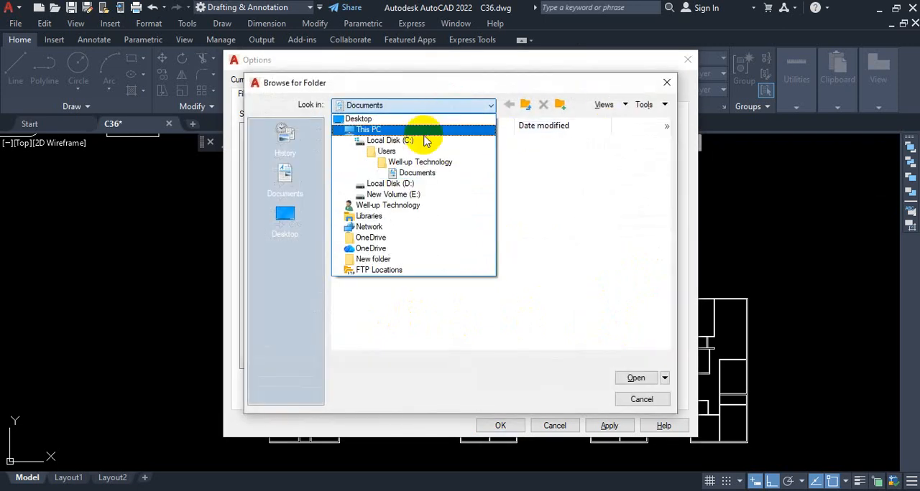
pyautogui.click(417, 139)
pyautogui.doubleClick(379, 143)
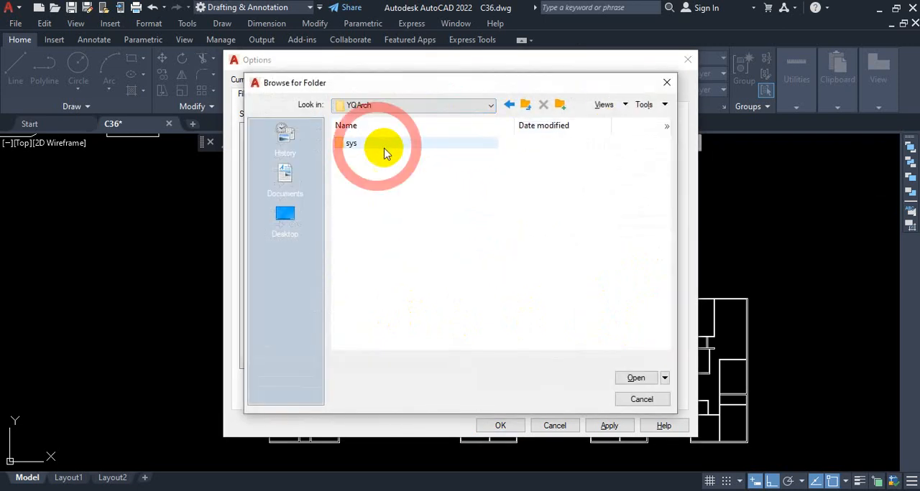
pyautogui.click(378, 146)
pyautogui.doubleClick(378, 146)
pyautogui.click(400, 179)
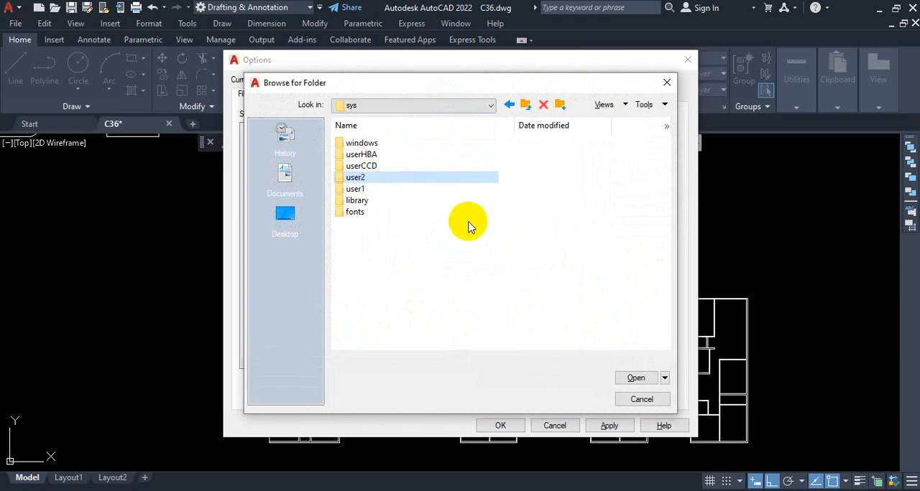
pyautogui.click(636, 378)
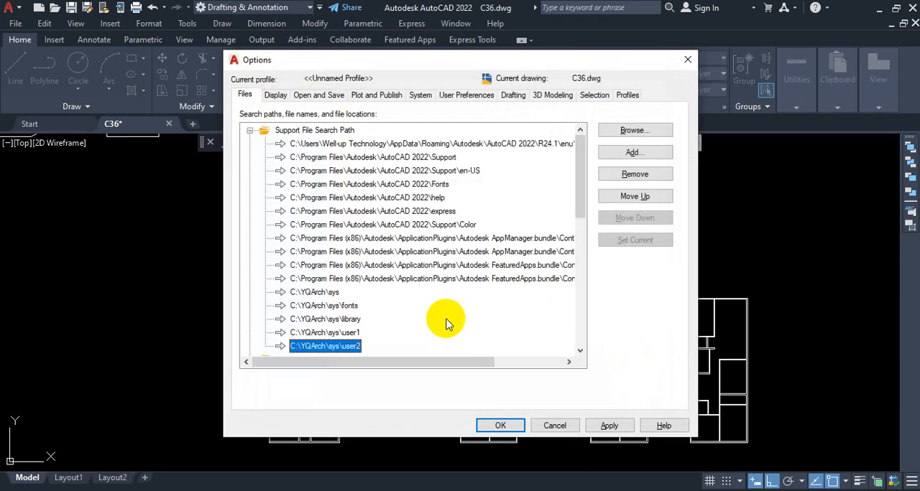
pyautogui.hotkey('ctrl', '1')
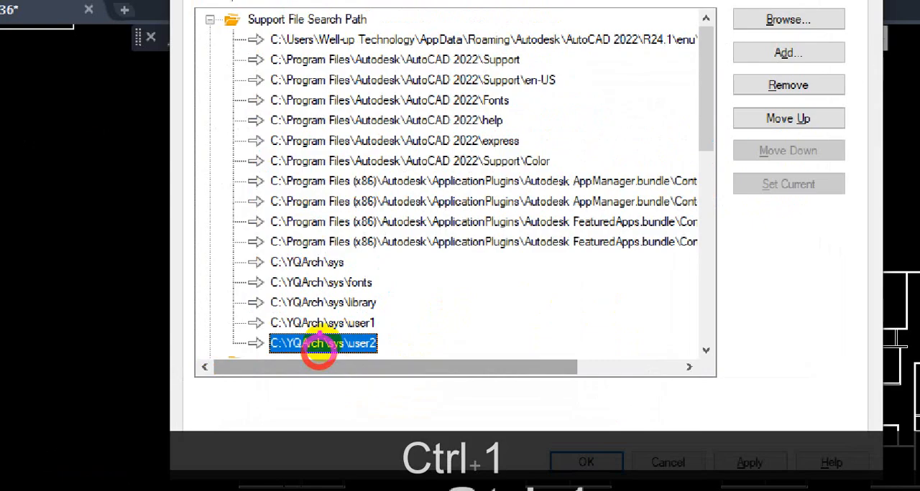
pyautogui.moveTo(322, 245); pyautogui.dragTo(323, 336)
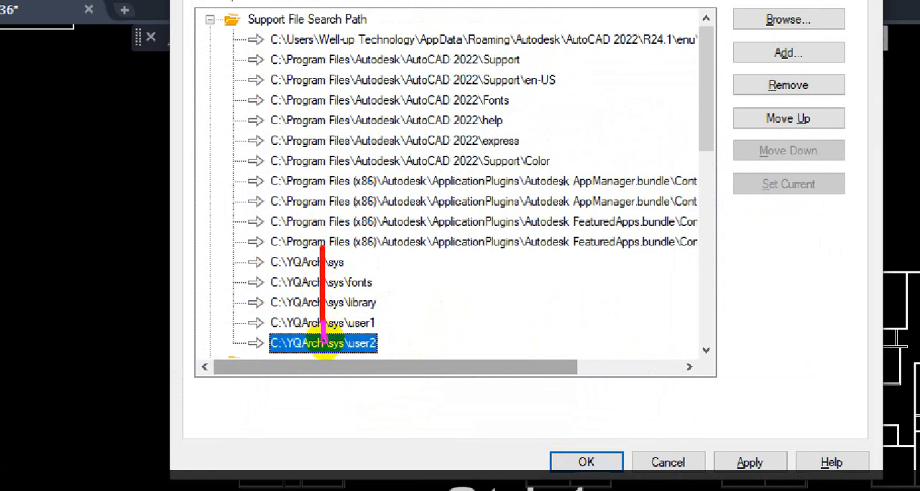
pyautogui.press('Escape')
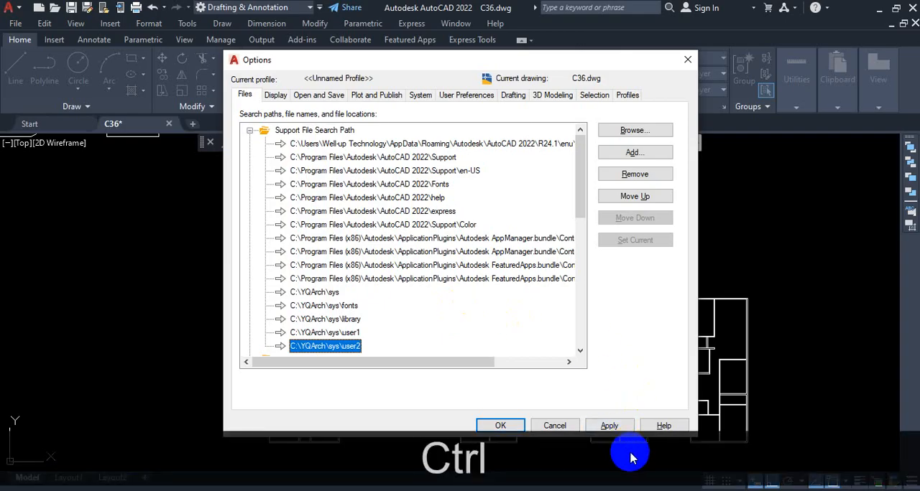
pyautogui.hotkey('ctrl', '1')
pyautogui.hotkey('ctrl', '1')
pyautogui.moveTo(577, 406)
pyautogui.mouseDown()
pyautogui.moveTo(586, 424)
pyautogui.moveTo(627, 437)
pyautogui.moveTo(640, 419)
pyautogui.moveTo(580, 396)
pyautogui.moveTo(597, 421)
pyautogui.moveTo(637, 397)
pyautogui.mouseUp()
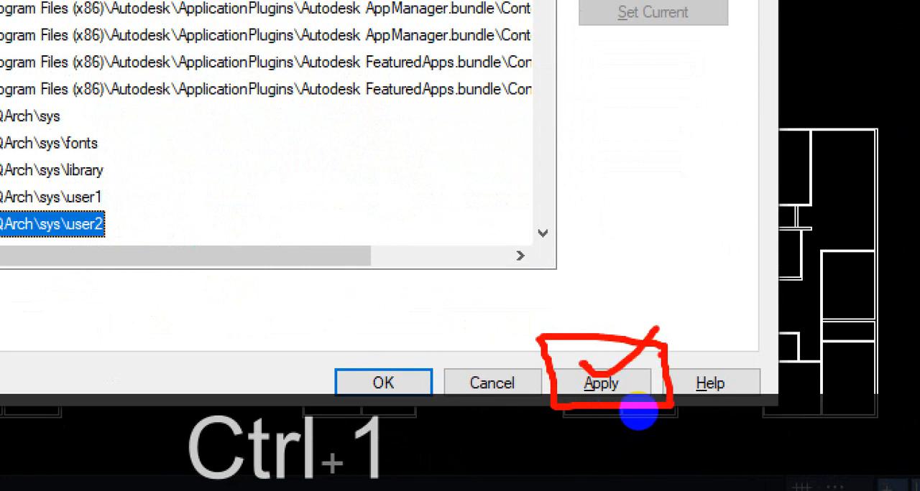
pyautogui.press('Escape')
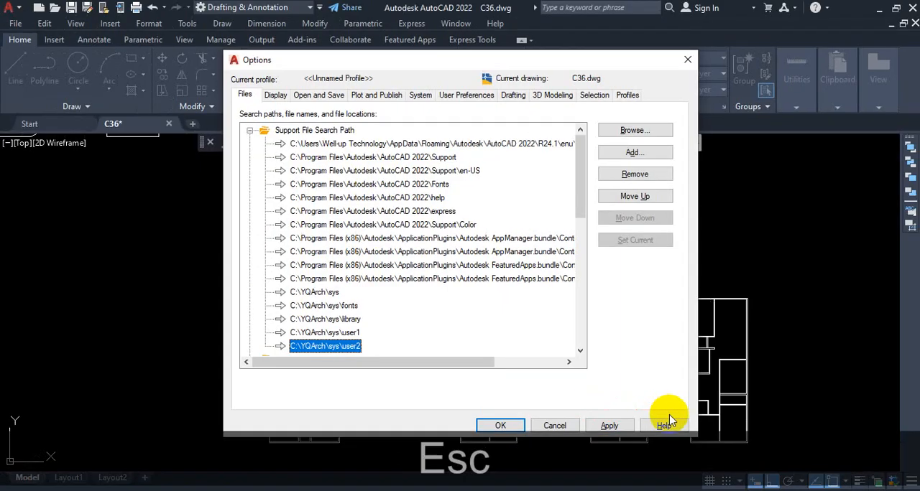
# Apply the new support file search paths and close the Options dialog with the changes accepted.
pyautogui.click(613, 426)
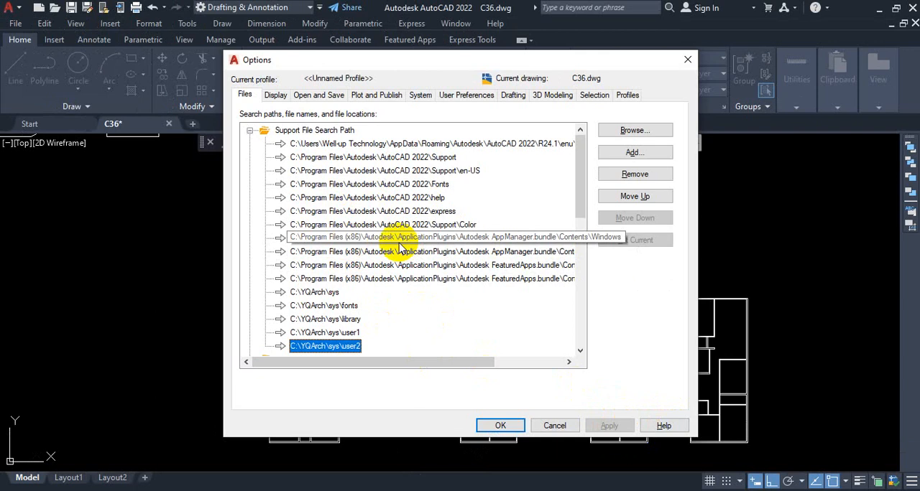
pyautogui.click(510, 431)
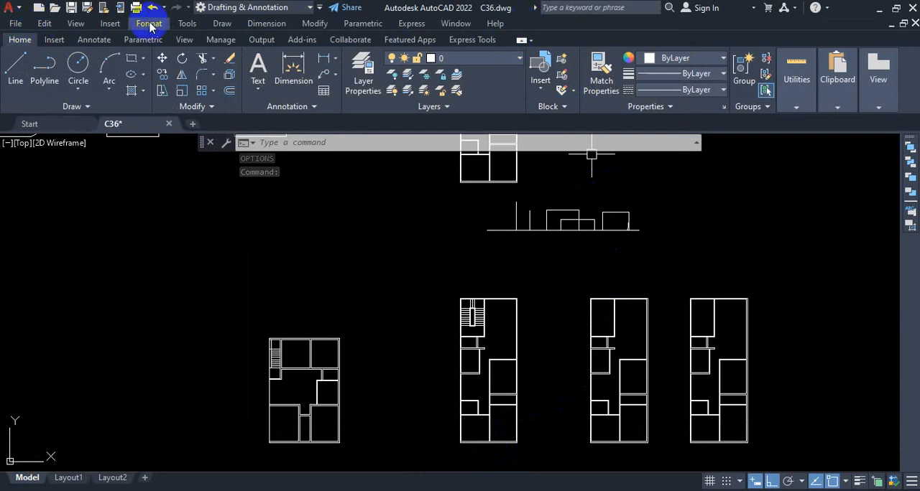
# Hide the menu bar and show it again.
pyautogui.click(319, 9)
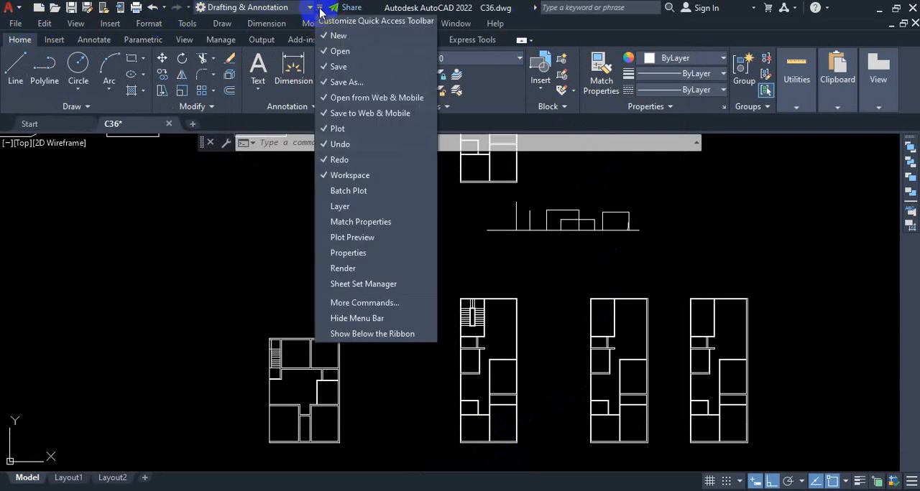
pyautogui.click(335, 319)
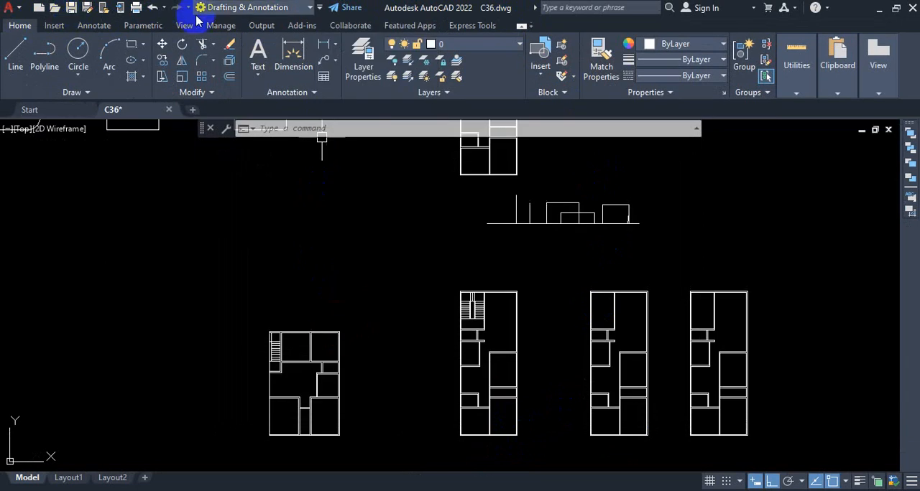
pyautogui.click(321, 11)
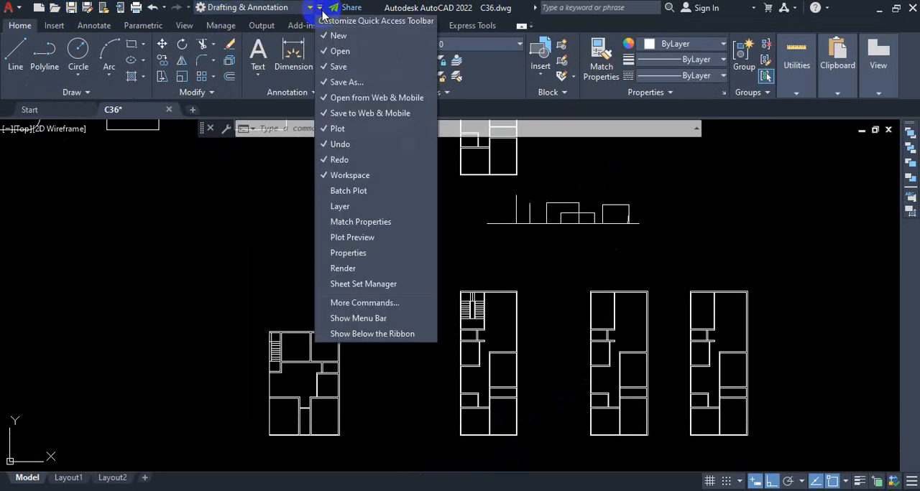
pyautogui.click(390, 315)
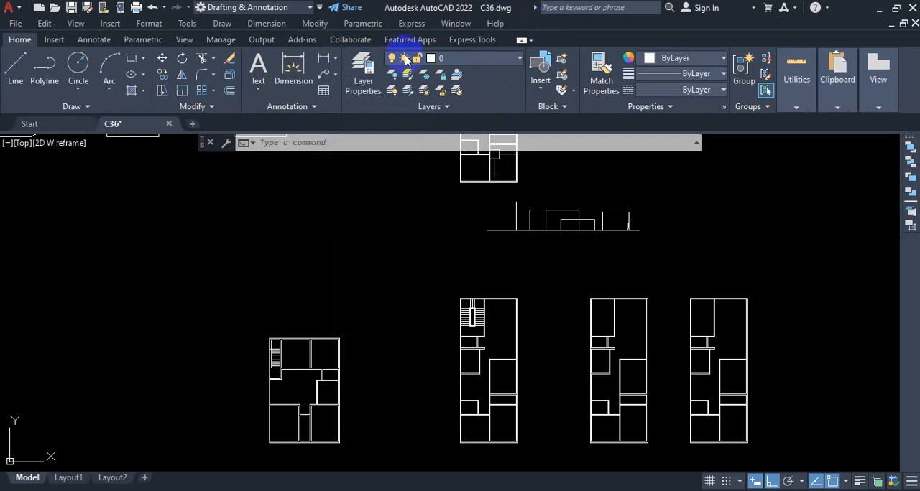
# Quit AutoCAD and save the changes to C36.dwg.
pyautogui.click(912, 8)
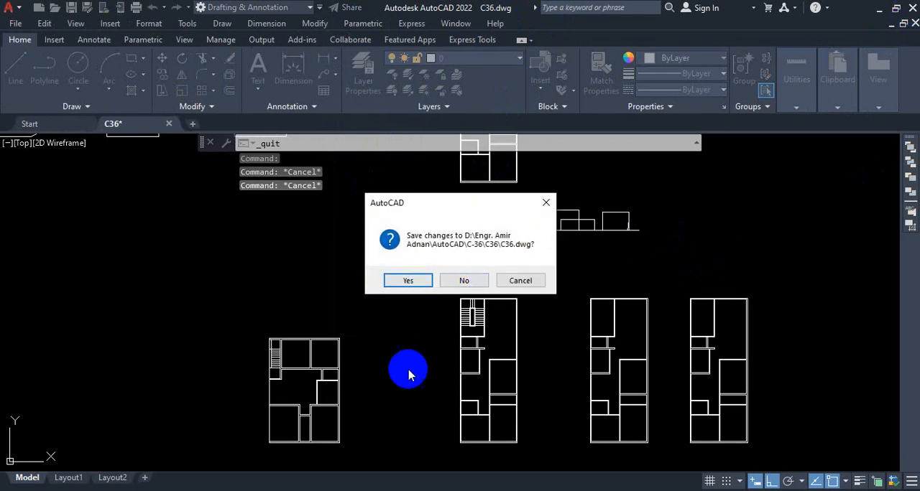
pyautogui.click(401, 283)
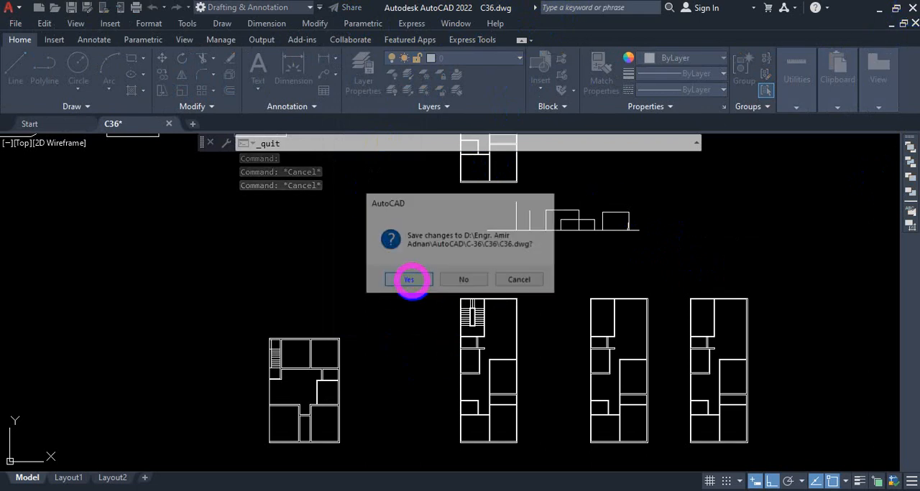
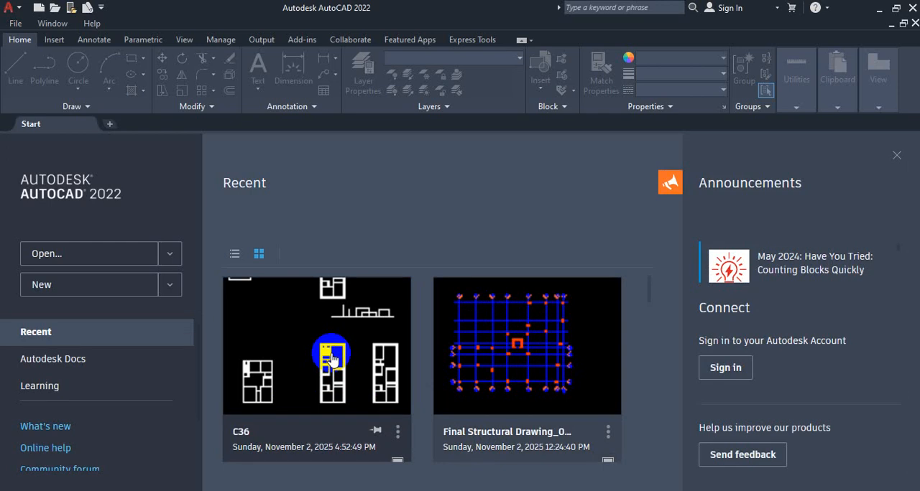
# Open the recent drawing C36.
pyautogui.click(331, 358)
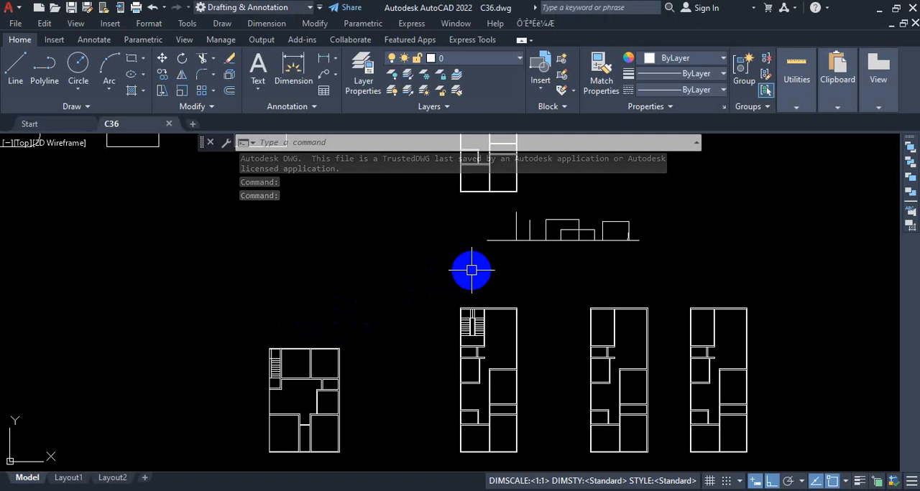
pyautogui.hotkey('ctrl', '1')
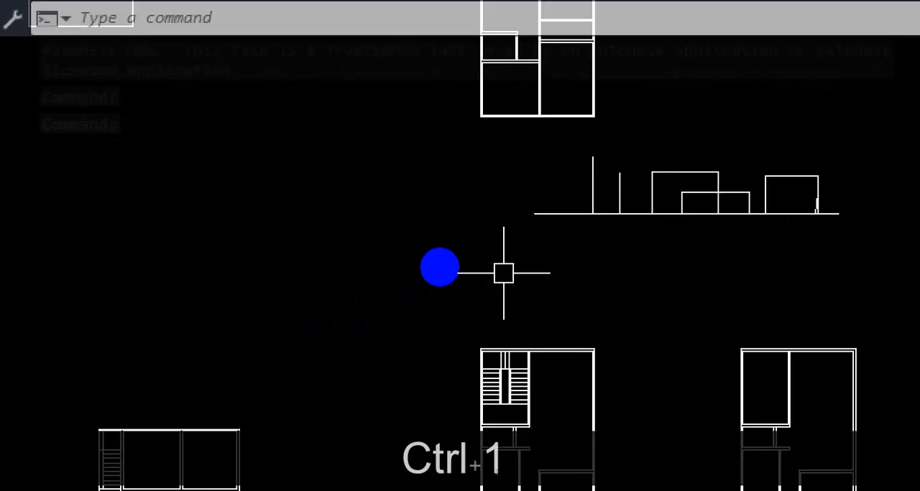
pyautogui.click(439, 267)
pyautogui.moveTo(251, 131)
pyautogui.mouseDown()
pyautogui.moveTo(780, 352)
pyautogui.moveTo(340, 77)
pyautogui.moveTo(276, 67)
pyautogui.mouseUp()
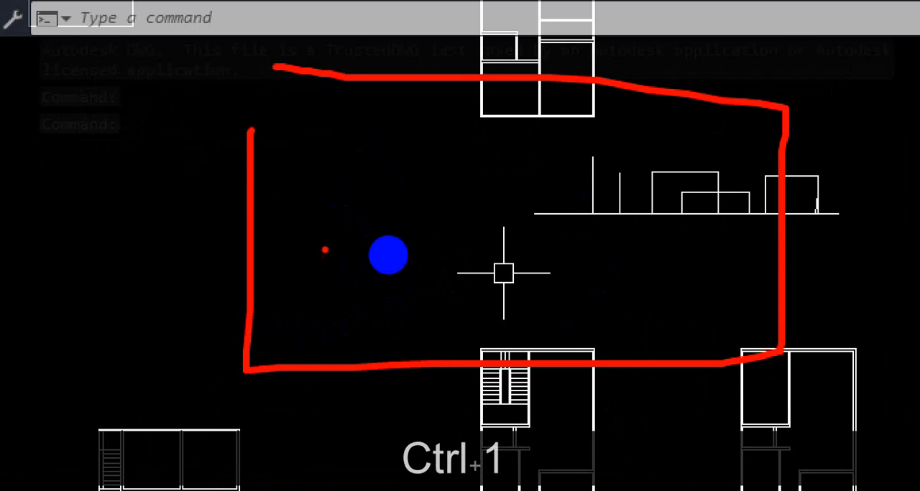
pyautogui.moveTo(331, 194); pyautogui.dragTo(407, 185)
pyautogui.moveTo(352, 298)
pyautogui.mouseDown()
pyautogui.moveTo(345, 324)
pyautogui.moveTo(366, 329)
pyautogui.moveTo(446, 313)
pyautogui.mouseUp()
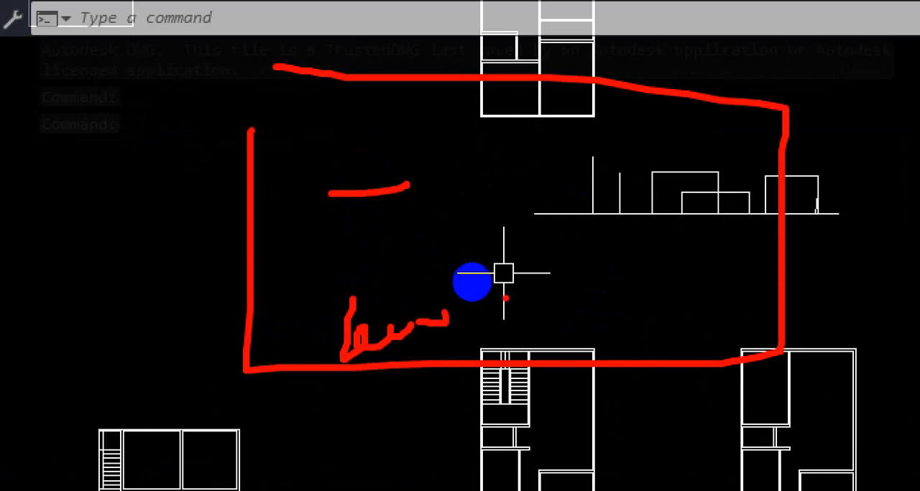
pyautogui.moveTo(718, 301)
pyautogui.mouseDown()
pyautogui.moveTo(722, 344)
pyautogui.moveTo(732, 315)
pyautogui.mouseUp()
pyautogui.moveTo(338, 280)
pyautogui.mouseDown()
pyautogui.moveTo(385, 269)
pyautogui.moveTo(481, 282)
pyautogui.moveTo(357, 227)
pyautogui.mouseUp()
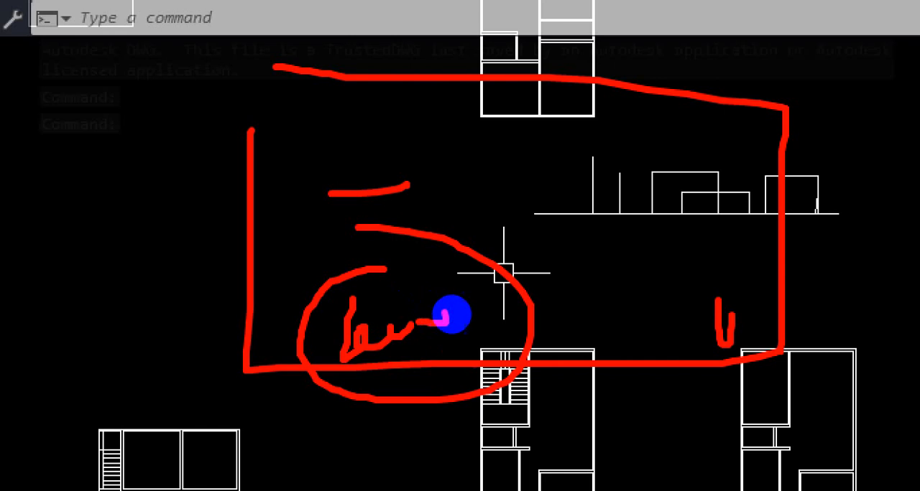
pyautogui.press('Escape')
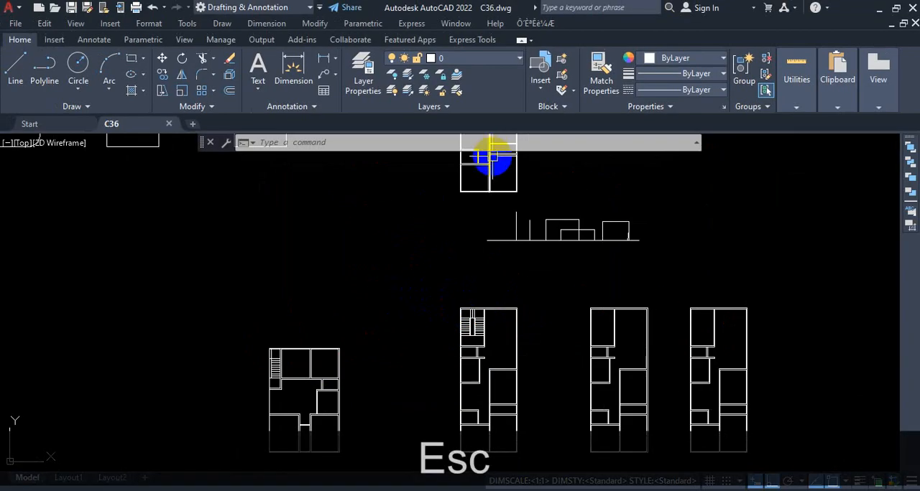
pyautogui.hotkey('ctrl', '1')
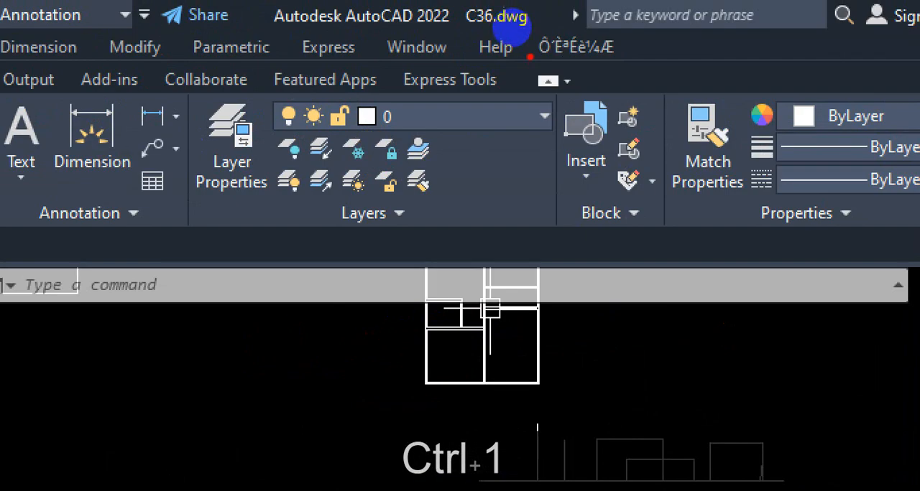
pyautogui.moveTo(526, 27)
pyautogui.mouseDown()
pyautogui.moveTo(526, 62)
pyautogui.moveTo(619, 57)
pyautogui.moveTo(630, 40)
pyautogui.moveTo(526, 30)
pyautogui.mouseUp()
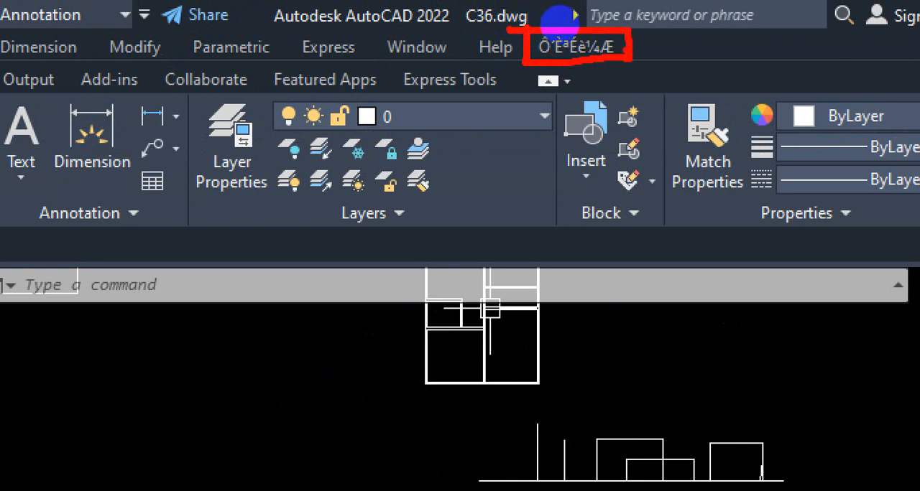
pyautogui.moveTo(559, 23); pyautogui.dragTo(609, 38)
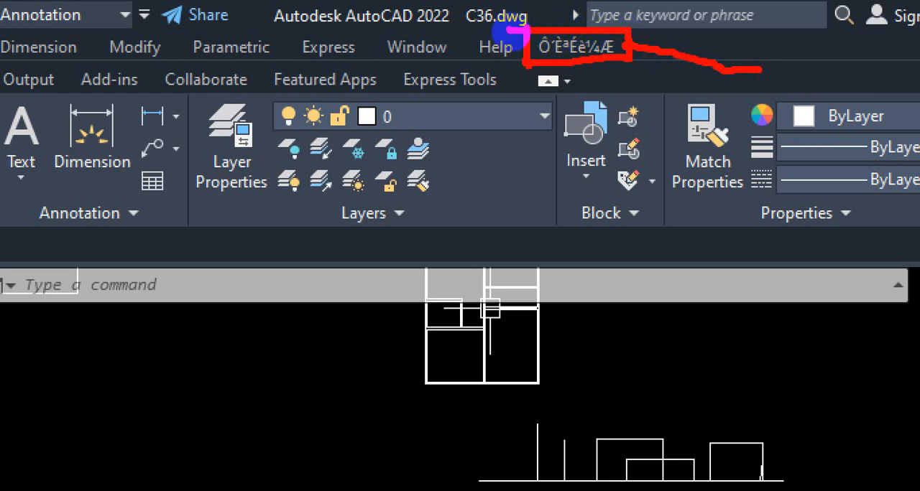
pyautogui.moveTo(510, 31); pyautogui.dragTo(572, 28)
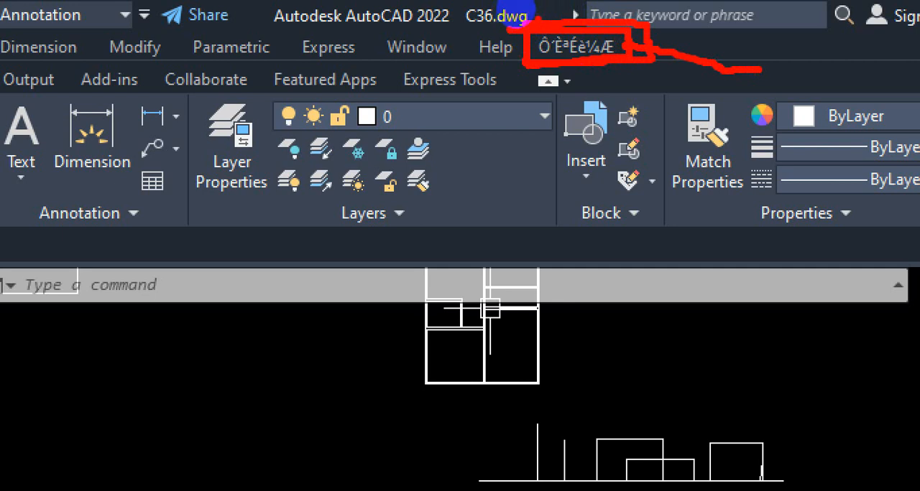
pyautogui.press('Escape')
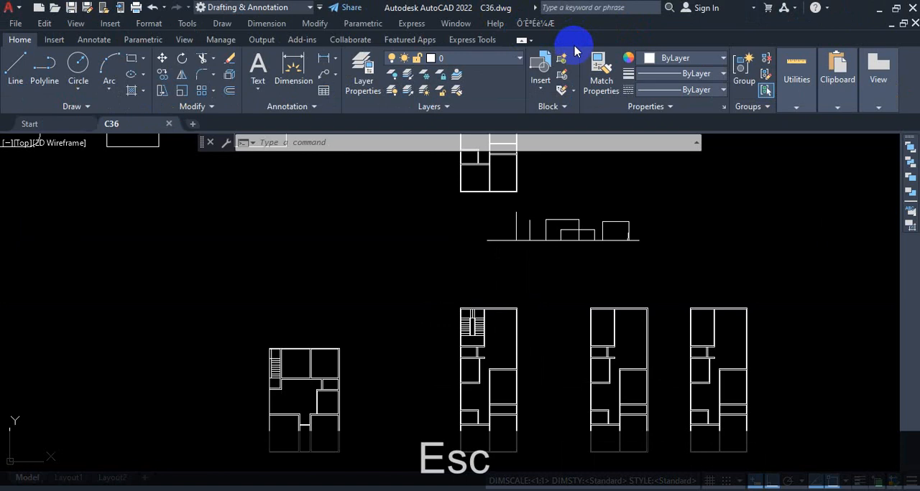
# Display the YQArch add-on's command list and examine its system setup entries.
pyautogui.click(532, 24)
pyautogui.moveTo(546, 39)
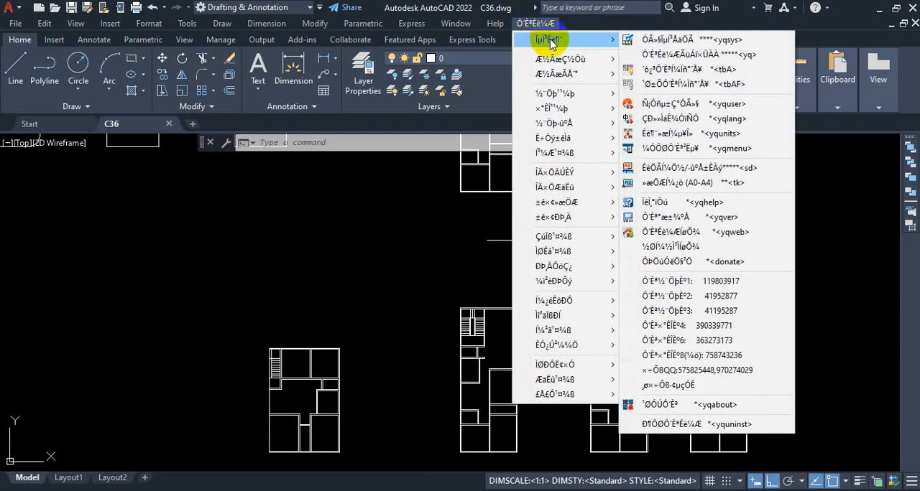
pyautogui.hotkey('ctrl', '1')
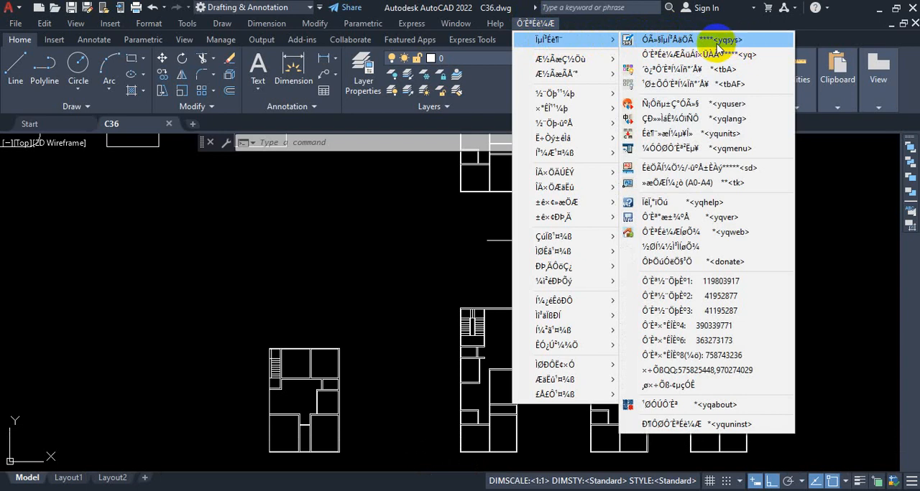
pyautogui.click(539, 24)
pyautogui.click(543, 25)
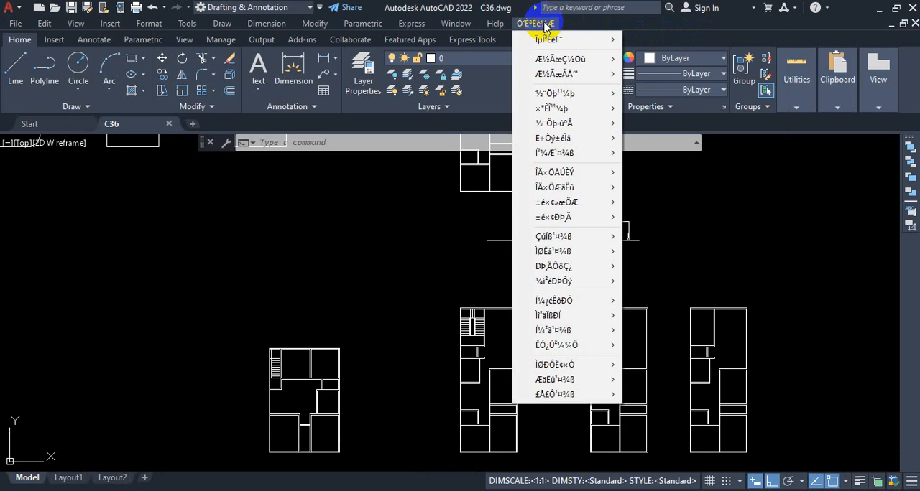
pyautogui.click(531, 23)
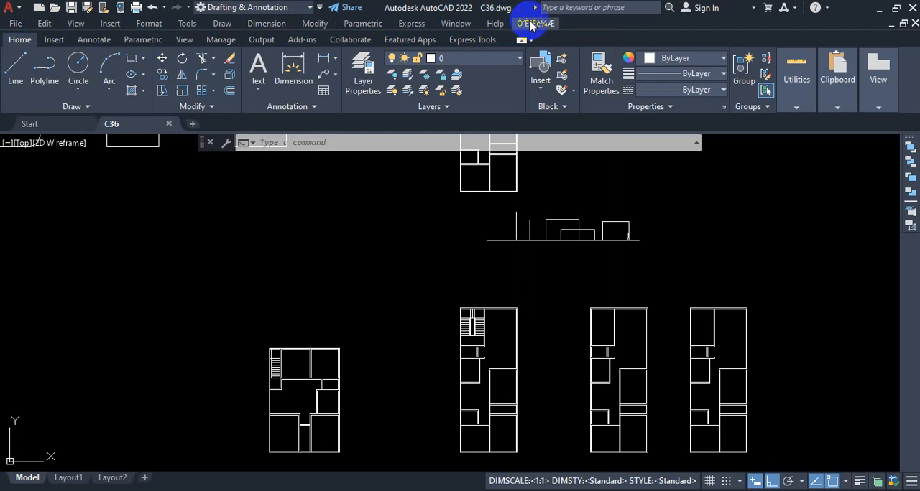
# Hide the menu bar and show it again.
pyautogui.click(321, 9)
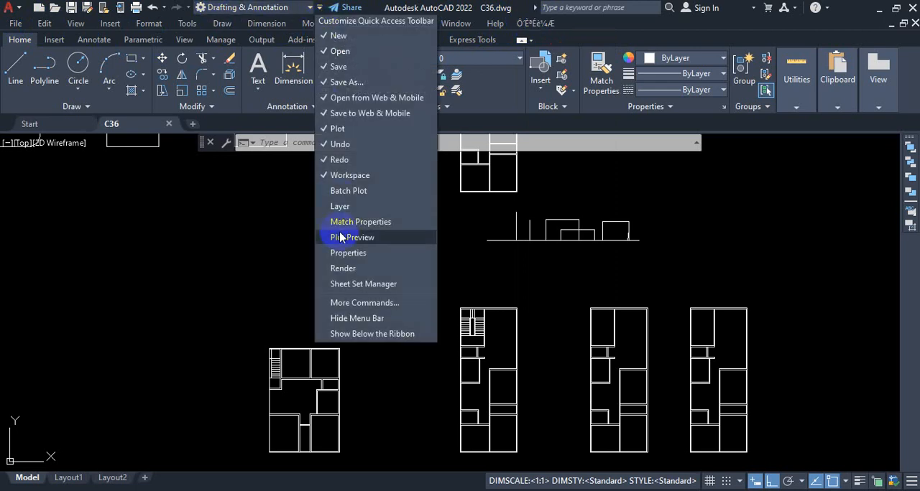
pyautogui.click(343, 318)
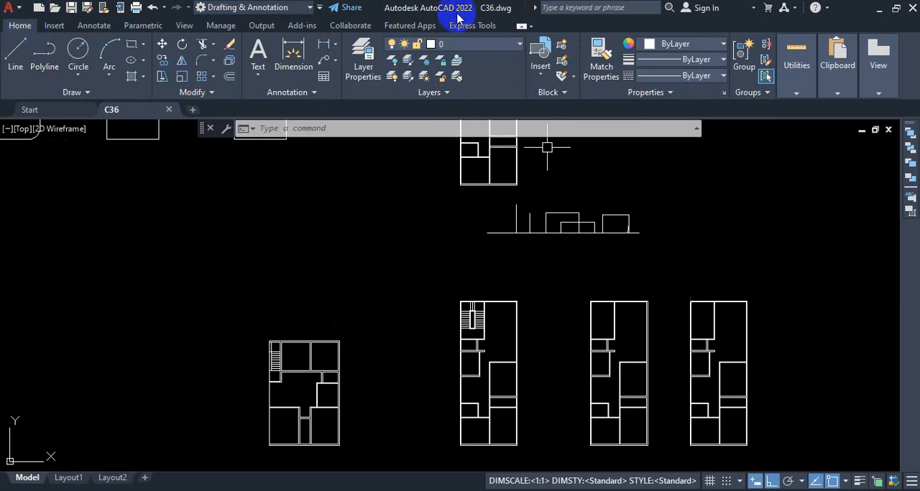
pyautogui.click(319, 8)
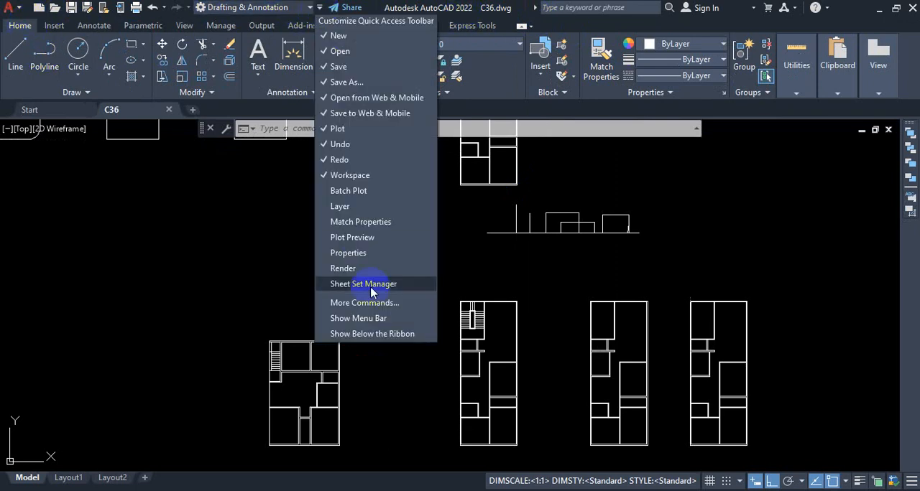
pyautogui.click(375, 318)
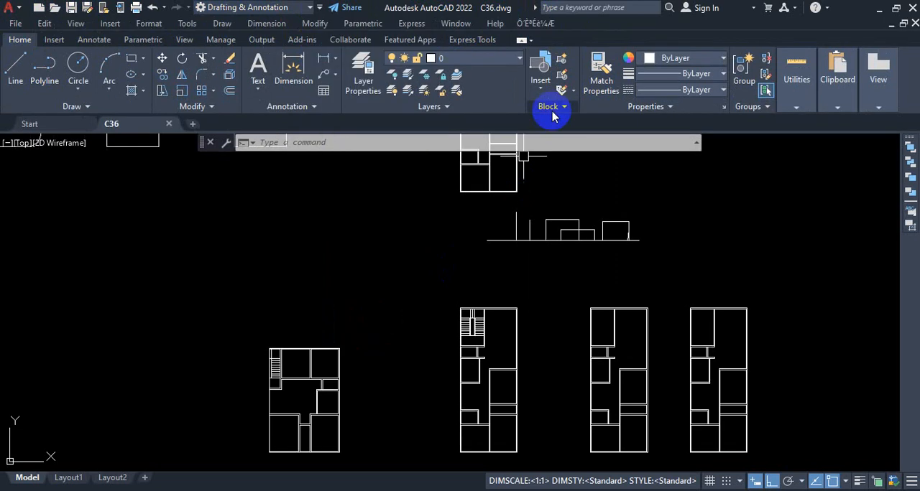
# Run YQArch's yqsys system setup command to open its config.txt file in Notepad for editing.
pyautogui.click(543, 26)
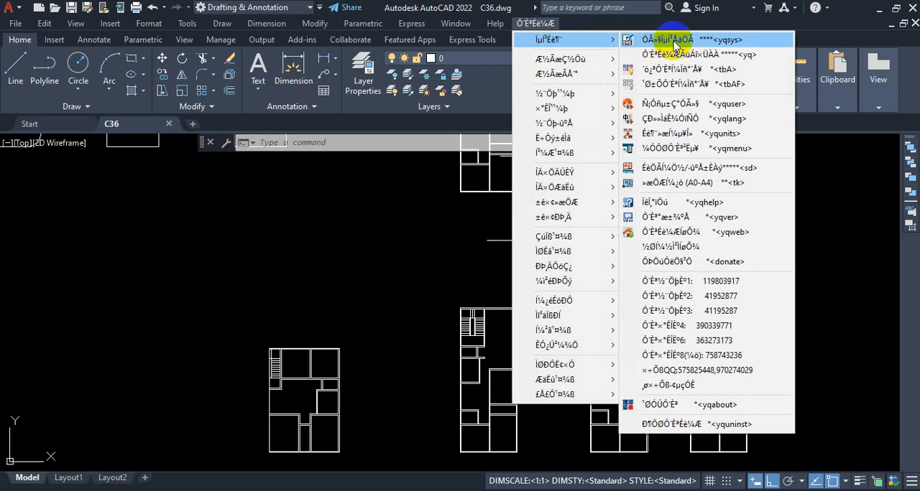
pyautogui.click(732, 43)
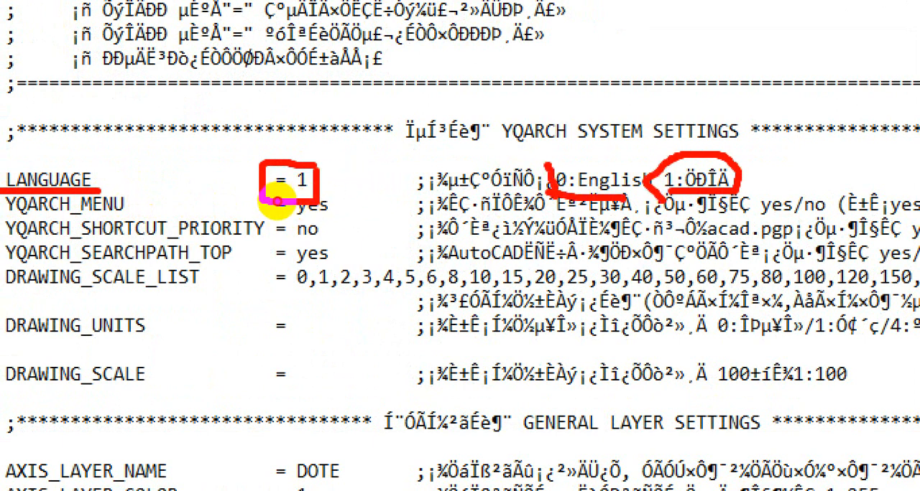
pyautogui.press('Escape')
pyautogui.press('Escape')
pyautogui.press('Escape')
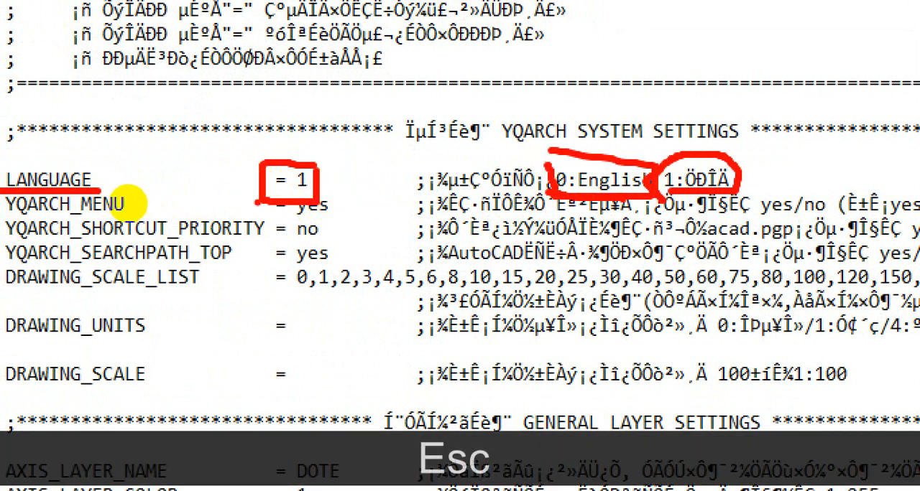
pyautogui.press('Escape')
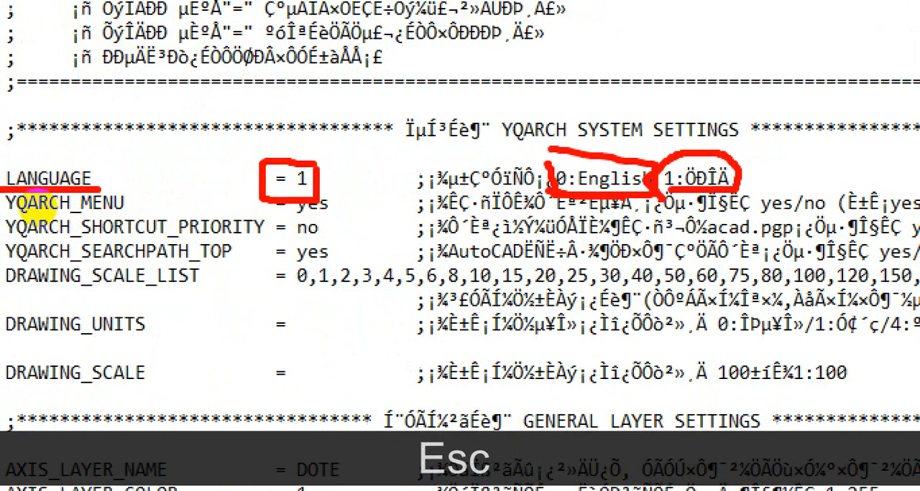
pyautogui.press('Escape')
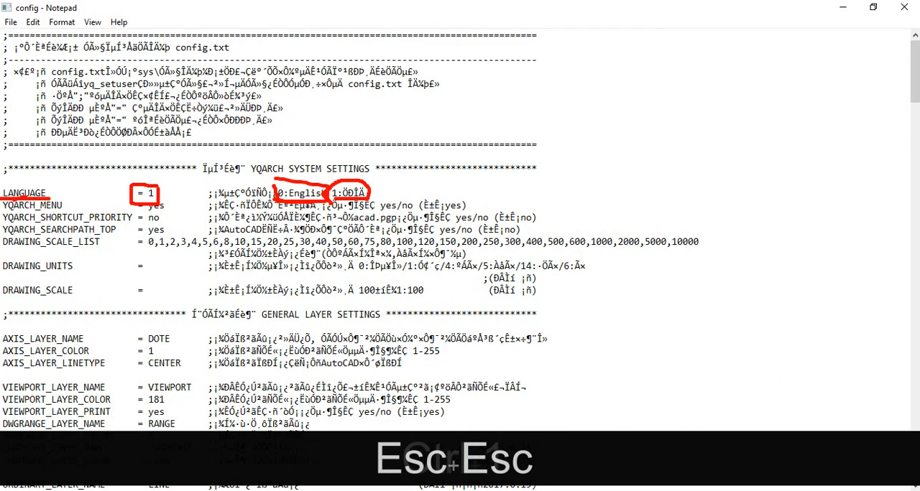
pyautogui.click(473, 127)
pyautogui.press('Escape')
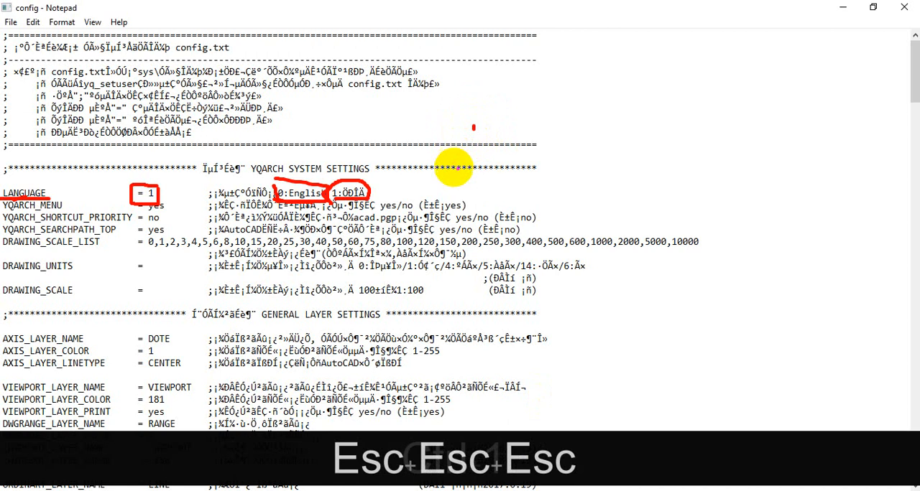
pyautogui.press('Escape')
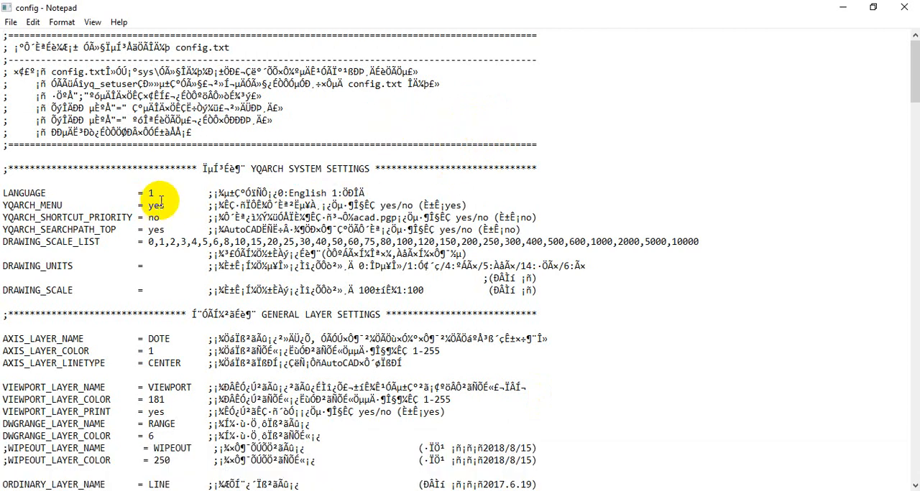
# Set LANGUAGE to 0 for English in the YQARCH SYSTEM SETTINGS section of the config file.
pyautogui.click(152, 193)
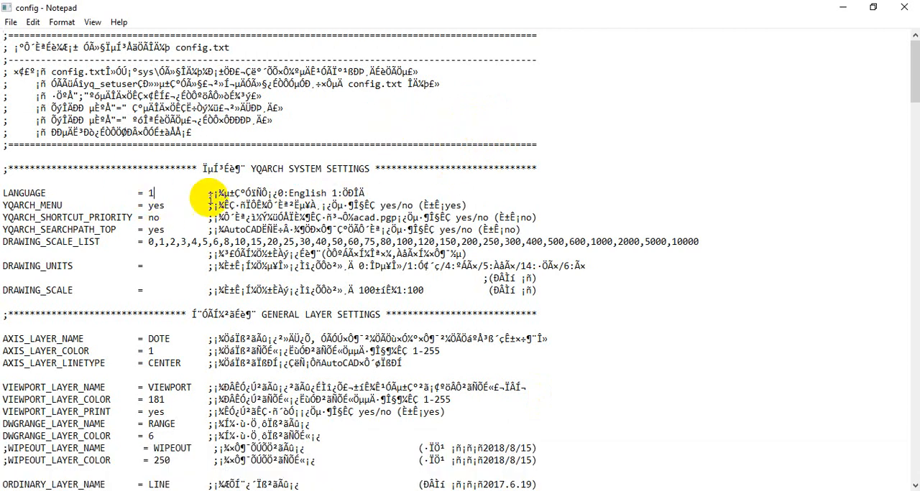
pyautogui.press('BackSpace')
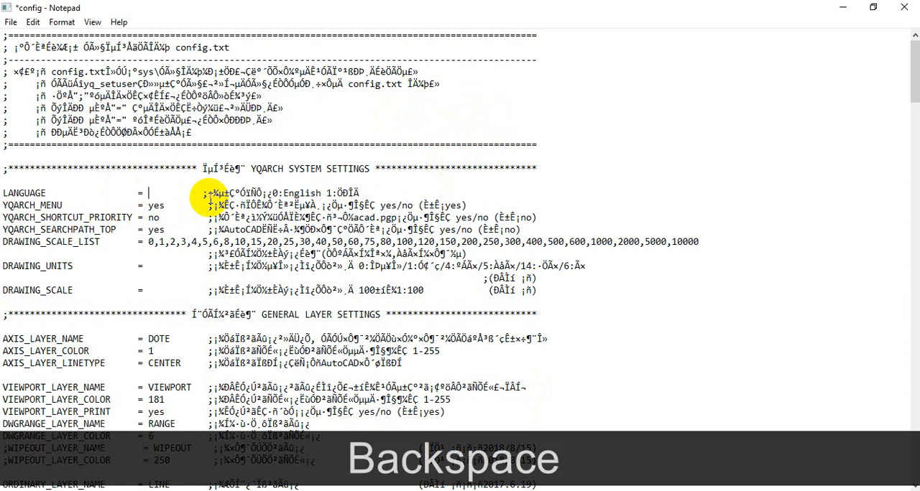
pyautogui.write('0')
pyautogui.hotkey('ctrl', '1')
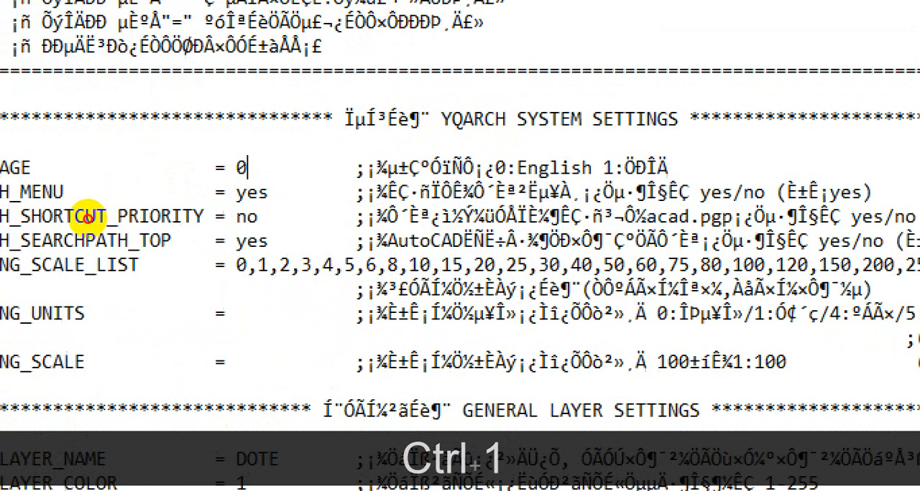
pyautogui.moveTo(20, 179); pyautogui.dragTo(259, 191)
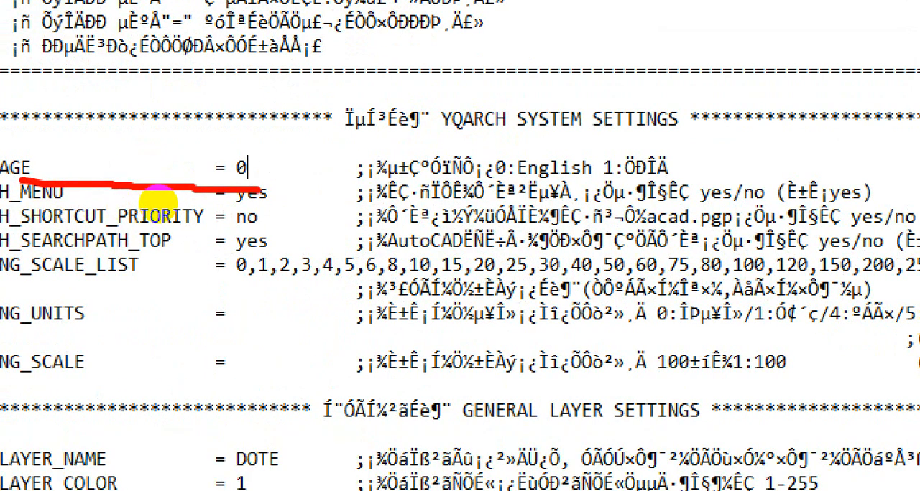
pyautogui.press('Escape')
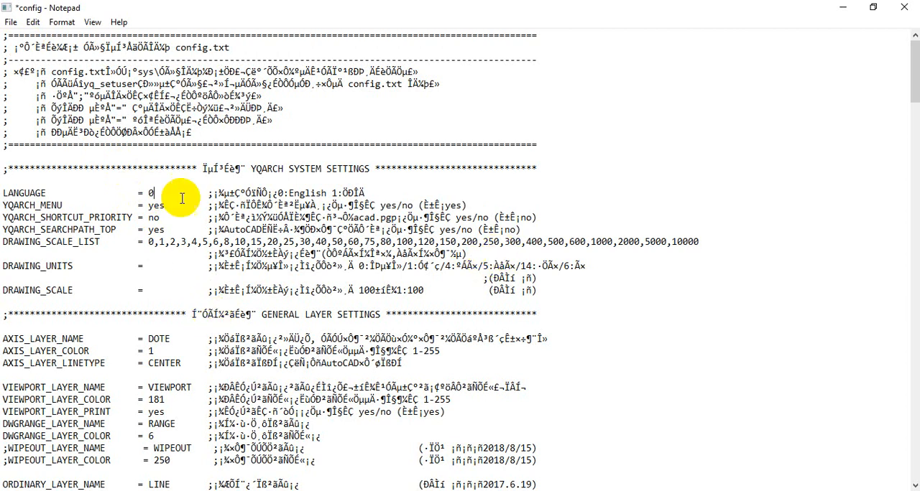
# Save the config file and close it, returning to the C36 drawing in AutoCAD.
pyautogui.click(10, 23)
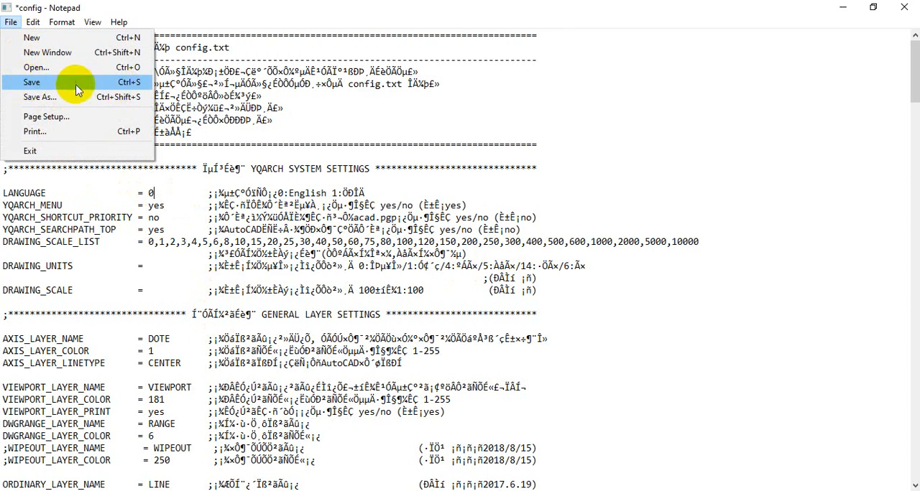
pyautogui.click(52, 83)
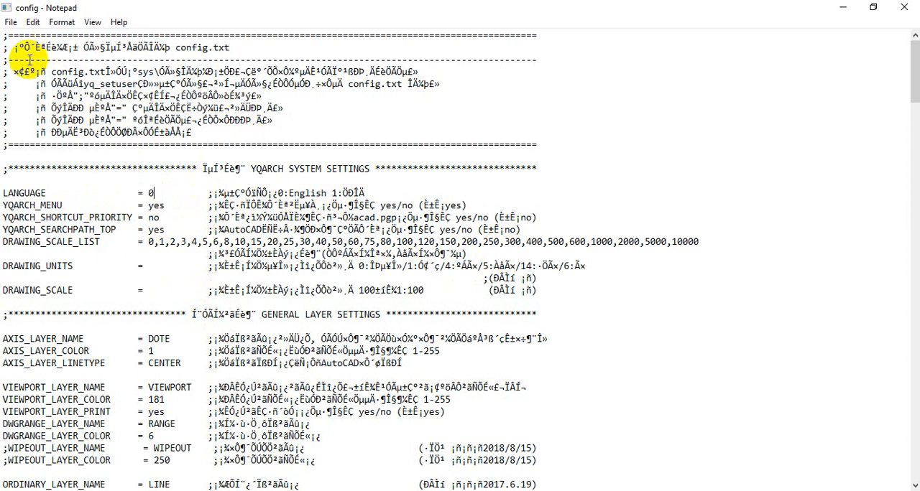
pyautogui.click(903, 8)
pyautogui.click(541, 103)
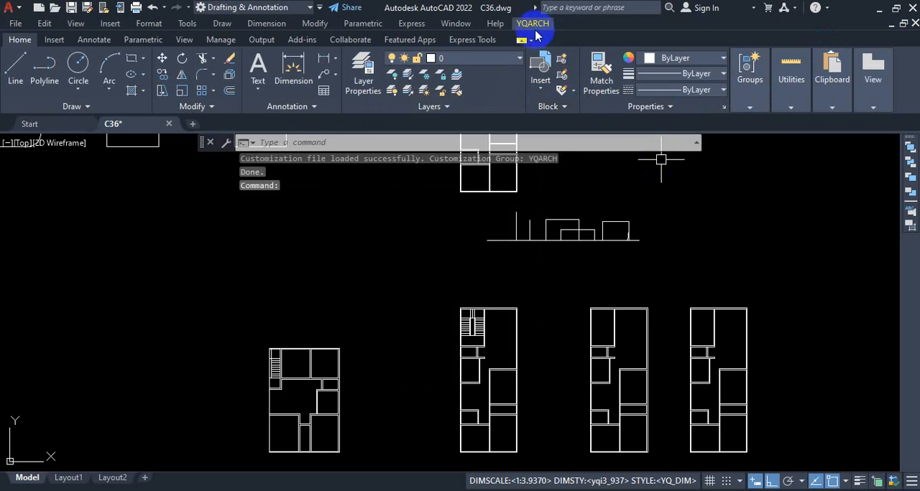
# Display the reloaded YQARCH command list and check the language of its entries.
pyautogui.hotkey('ctrl', '1')
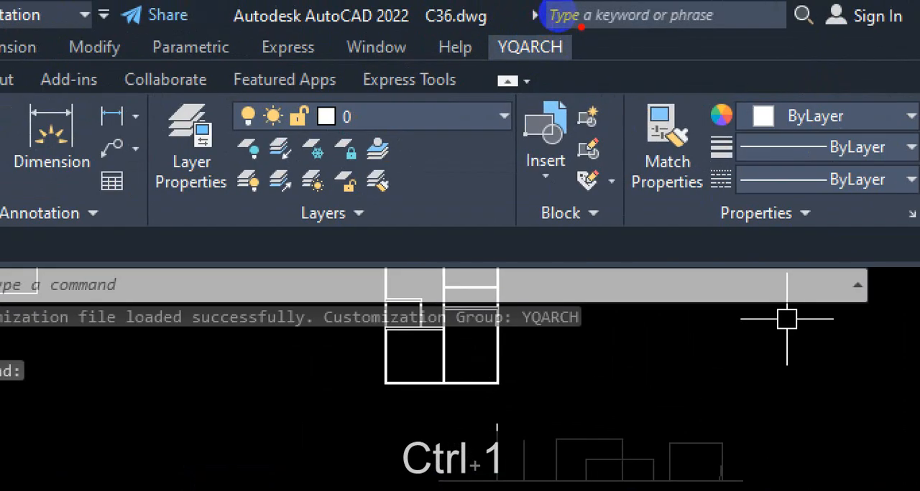
pyautogui.moveTo(581, 27)
pyautogui.mouseDown()
pyautogui.moveTo(464, 48)
pyautogui.moveTo(612, 63)
pyautogui.moveTo(590, 25)
pyautogui.mouseUp()
pyautogui.press('Escape')
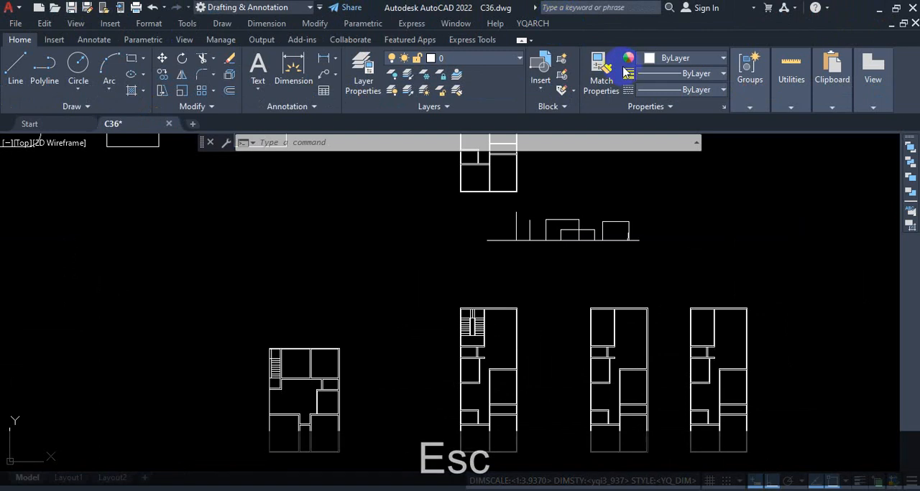
pyautogui.click(533, 24)
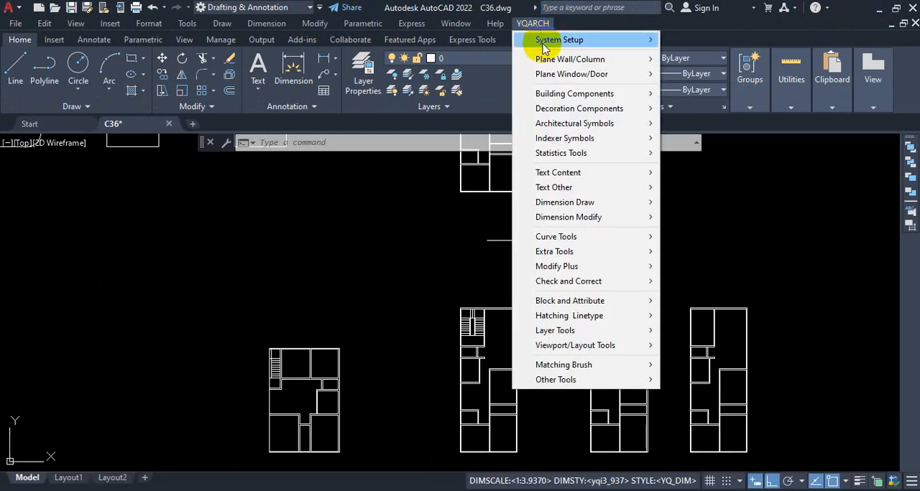
# Open the YQArch User Preferences config file and find its WINDOW/DOOR SETTINGS section.
pyautogui.moveTo(548, 40)
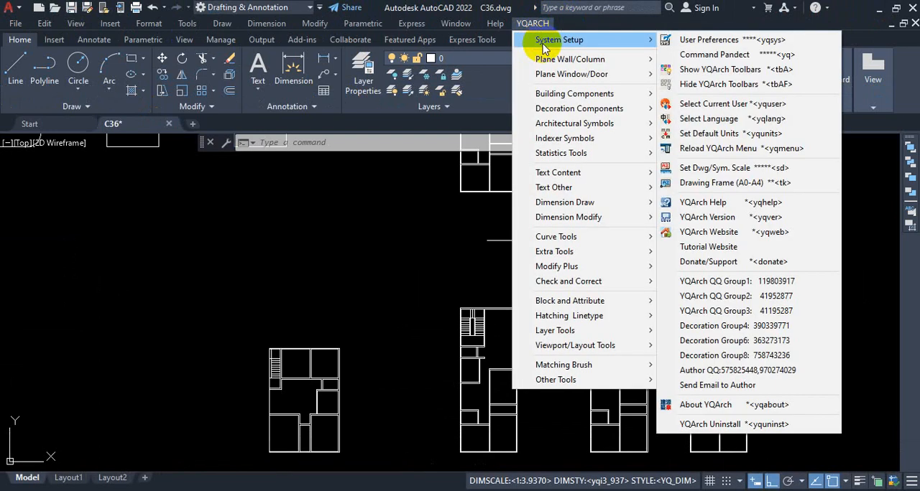
pyautogui.click(711, 40)
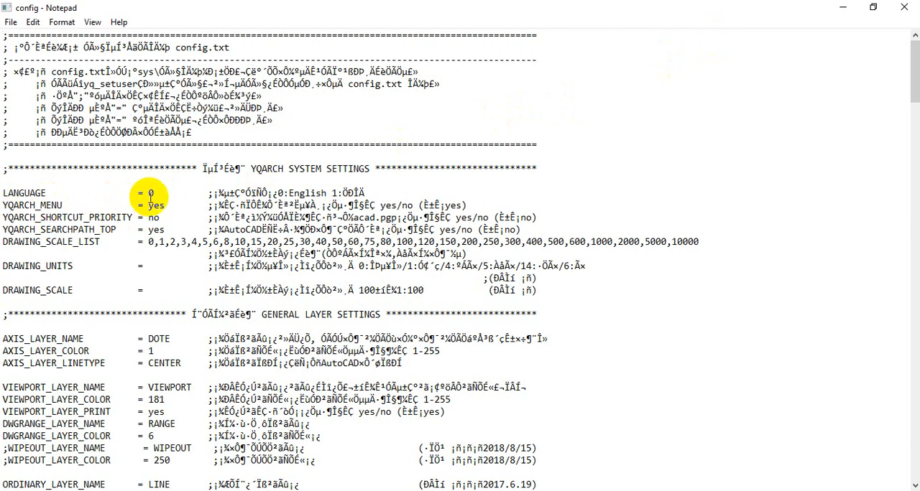
pyautogui.scroll(-6, 150, 193)
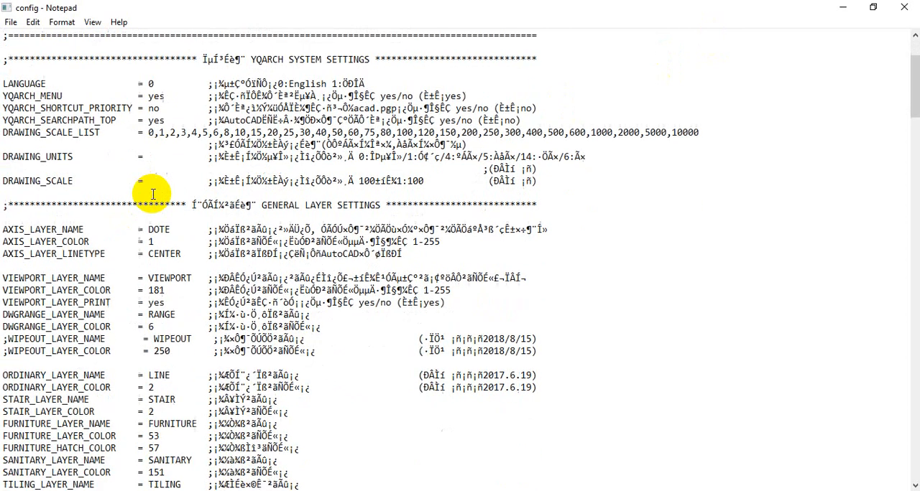
pyautogui.scroll(-10, 151, 193)
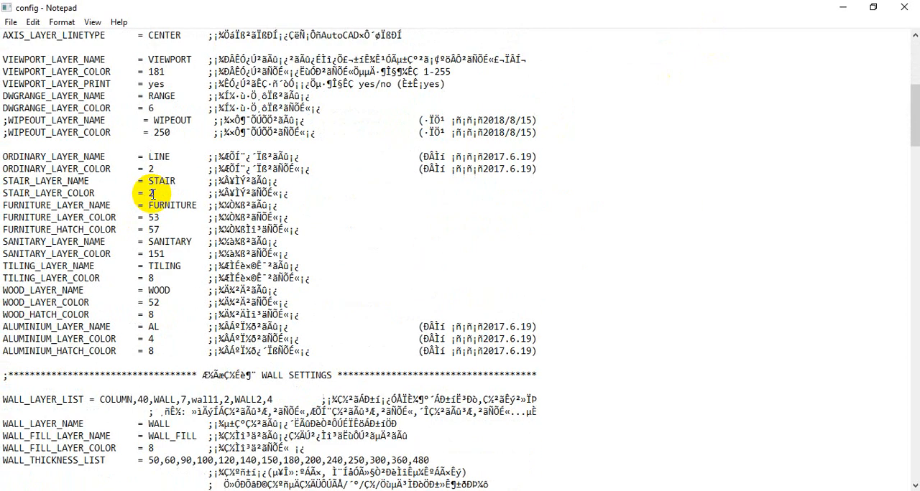
pyautogui.scroll(-6, 151, 192)
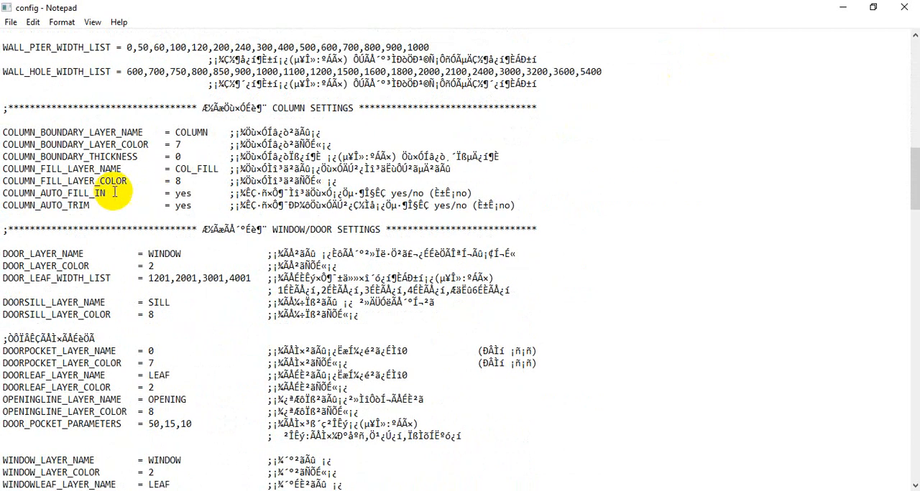
pyautogui.scroll(-2, 164, 191)
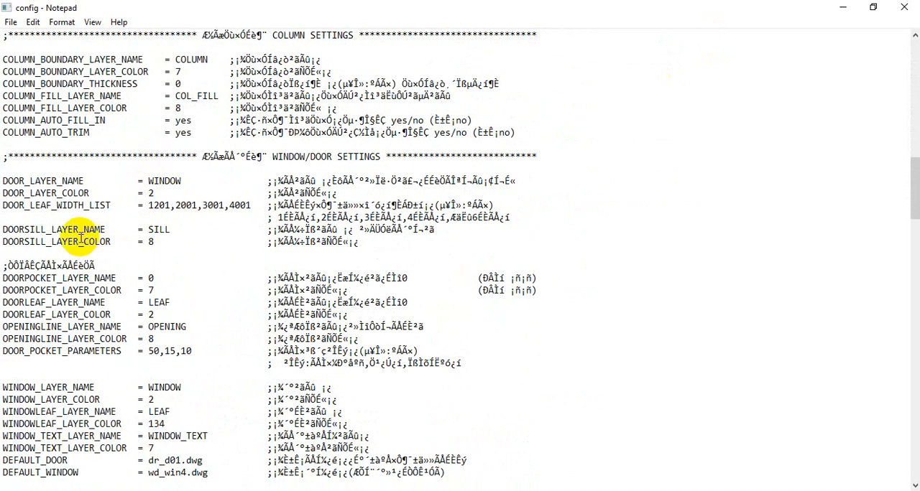
pyautogui.scroll(4, 115, 197)
pyautogui.scroll(-3, 121, 202)
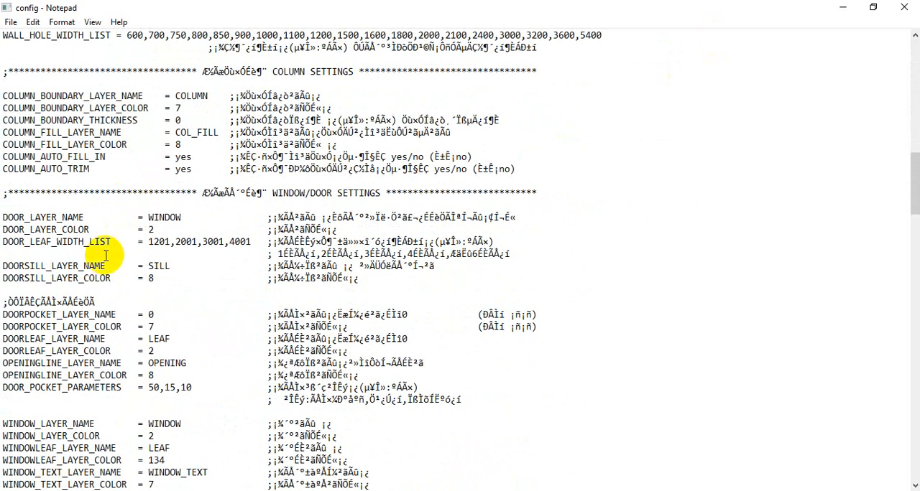
# Set DOOR_LAYER_NAME to DOOR in the WINDOW/DOOR SETTINGS section of the config file.
pyautogui.hotkey('ctrl', '1')
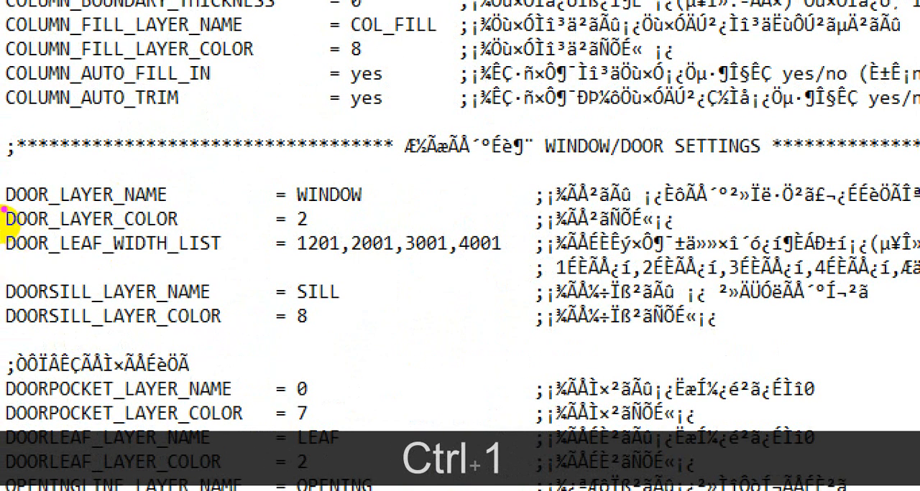
pyautogui.moveTo(3, 210)
pyautogui.mouseDown()
pyautogui.moveTo(180, 209)
pyautogui.moveTo(178, 179)
pyautogui.moveTo(4, 196)
pyautogui.mouseUp()
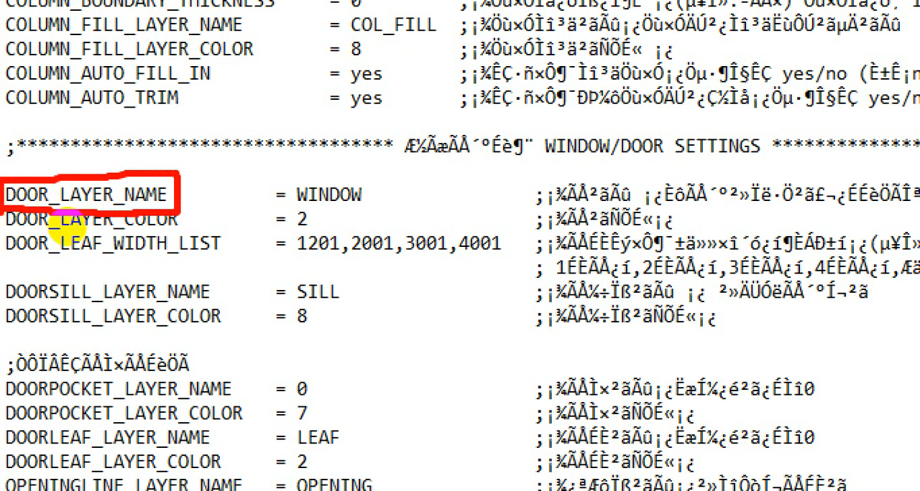
pyautogui.moveTo(304, 208); pyautogui.dragTo(369, 207)
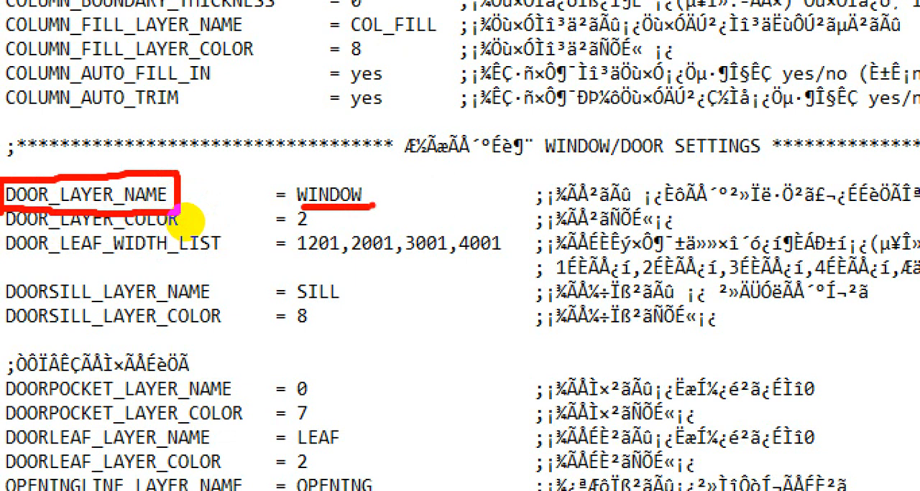
pyautogui.press('Escape')
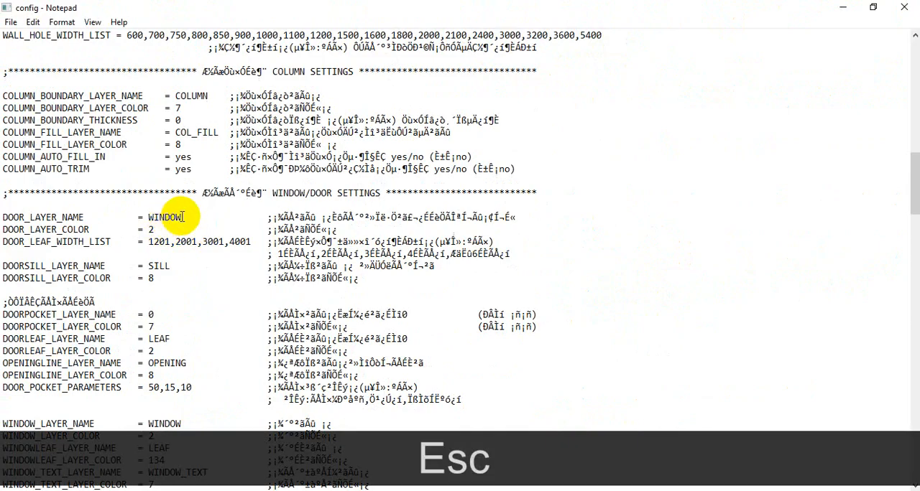
pyautogui.press('Backspace')
pyautogui.press('Backspace')
pyautogui.press('Backspace')
pyautogui.press('Backspace')
pyautogui.press('Backspace')
pyautogui.press('Backspace')
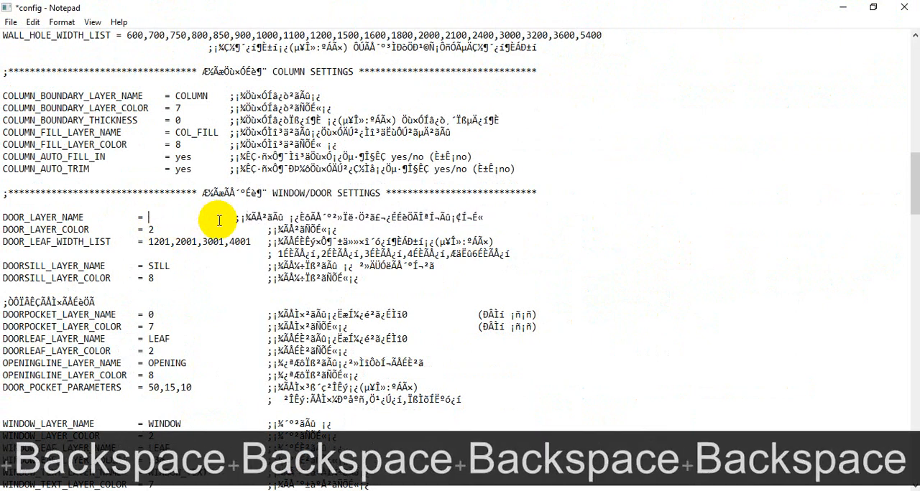
pyautogui.write('DOO')
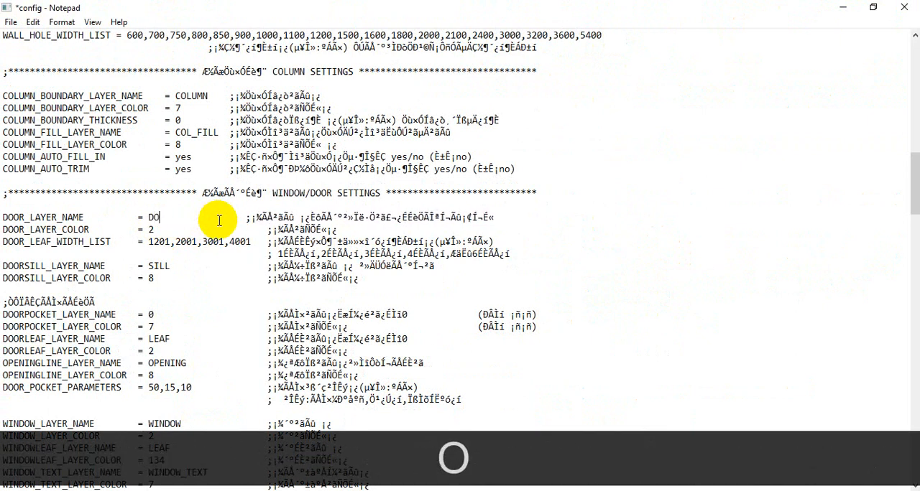
pyautogui.write('R')
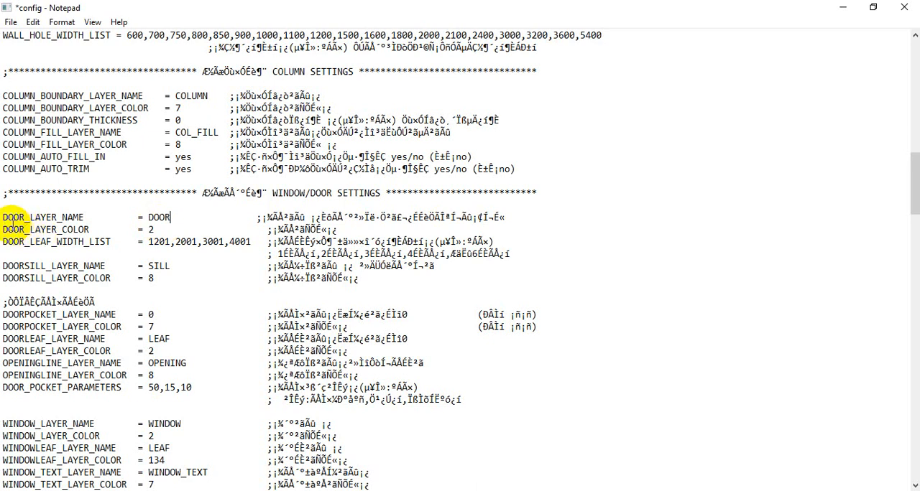
# Review the WINDOW_LAYER_NAME and DOOR_LAYER_COLOR entries in the WINDOW/DOOR SETTINGS section.
pyautogui.scroll(-2, 144, 217)
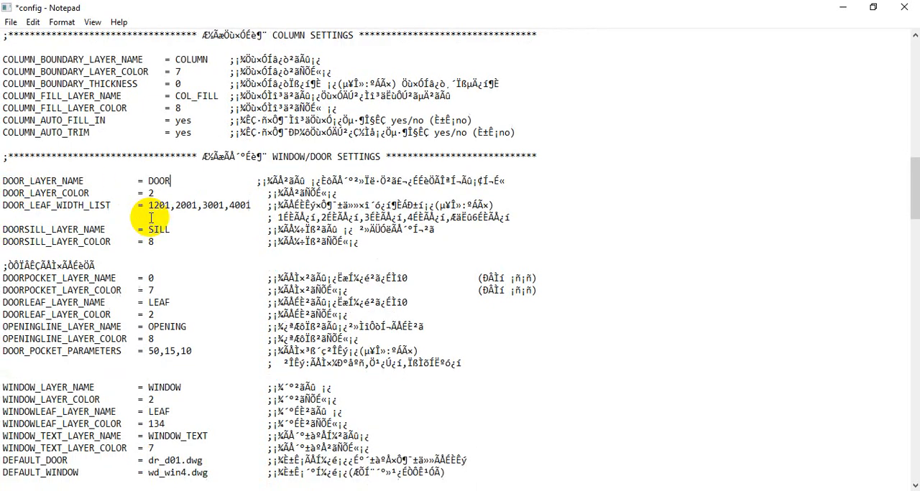
pyautogui.hotkey('ctrl', '1')
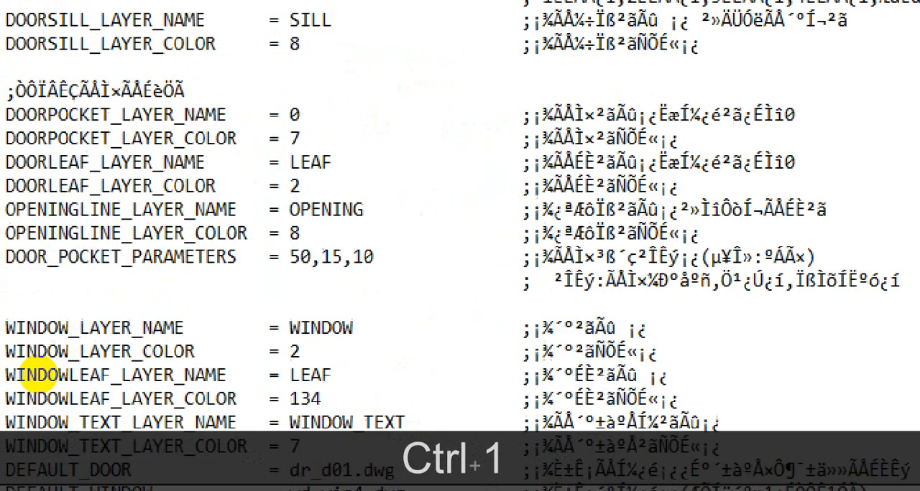
pyautogui.moveTo(39, 353)
pyautogui.mouseDown()
pyautogui.moveTo(190, 353)
pyautogui.moveTo(145, 339)
pyautogui.moveTo(145, 361)
pyautogui.mouseUp()
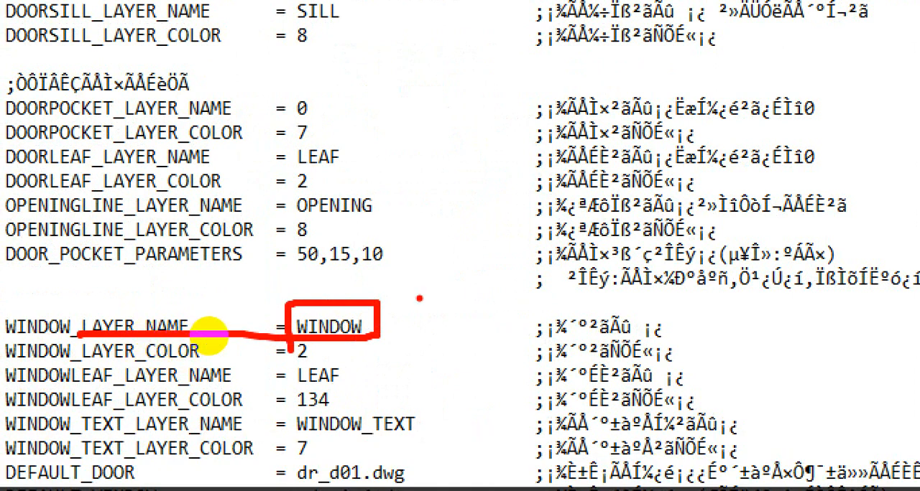
pyautogui.moveTo(359, 329)
pyautogui.mouseDown()
pyautogui.moveTo(395, 319)
pyautogui.moveTo(416, 284)
pyautogui.mouseUp()
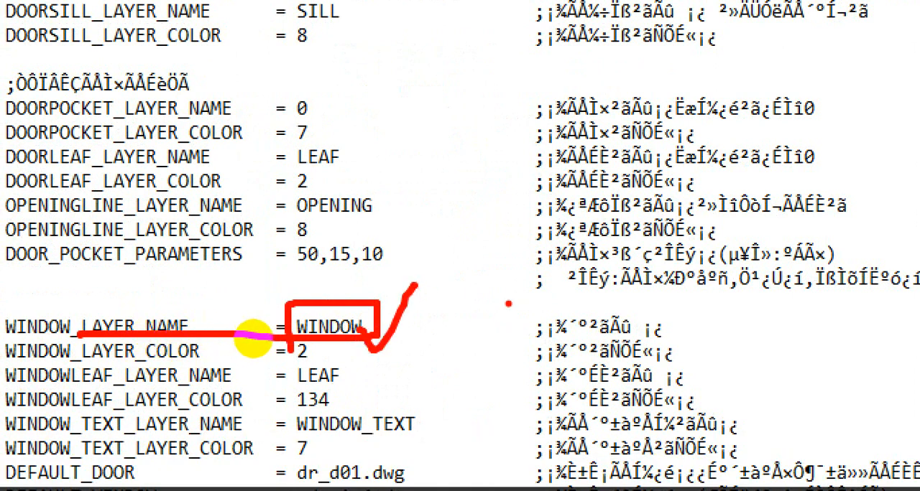
pyautogui.press('Escape')
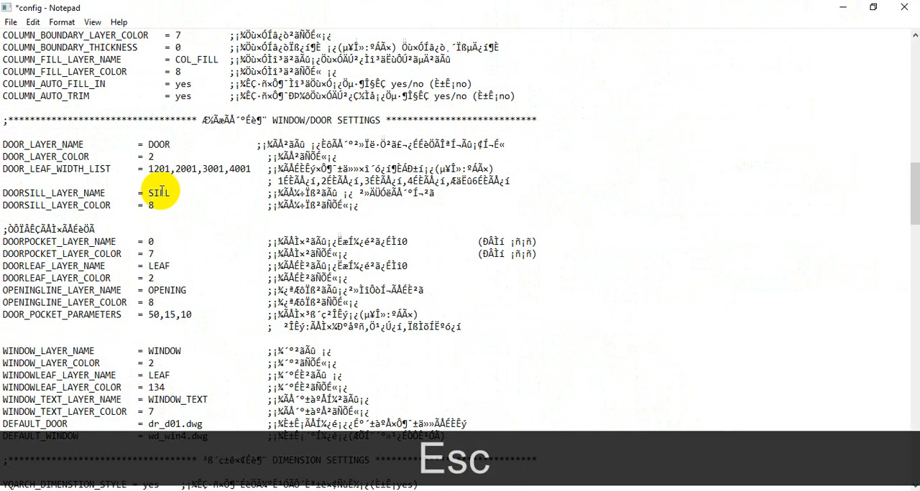
pyautogui.hotkey('ctrl', '1')
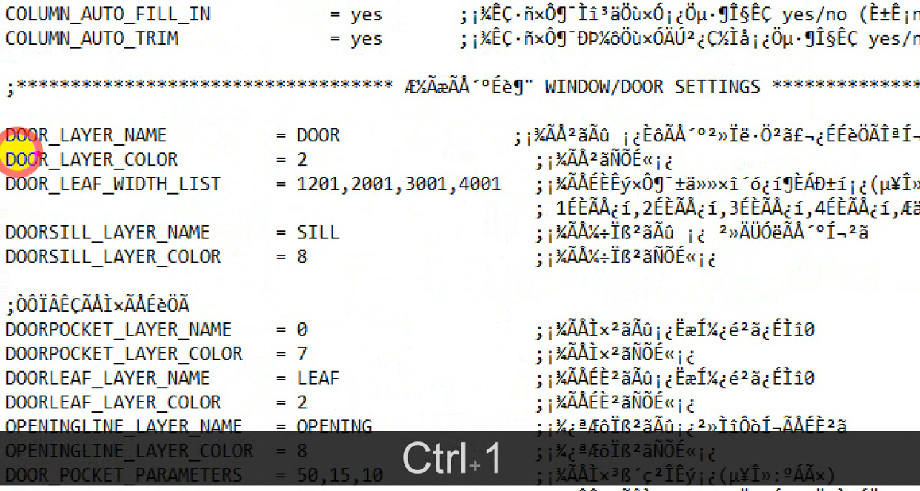
pyautogui.click(15, 157)
pyautogui.moveTo(3, 170); pyautogui.dragTo(168, 172)
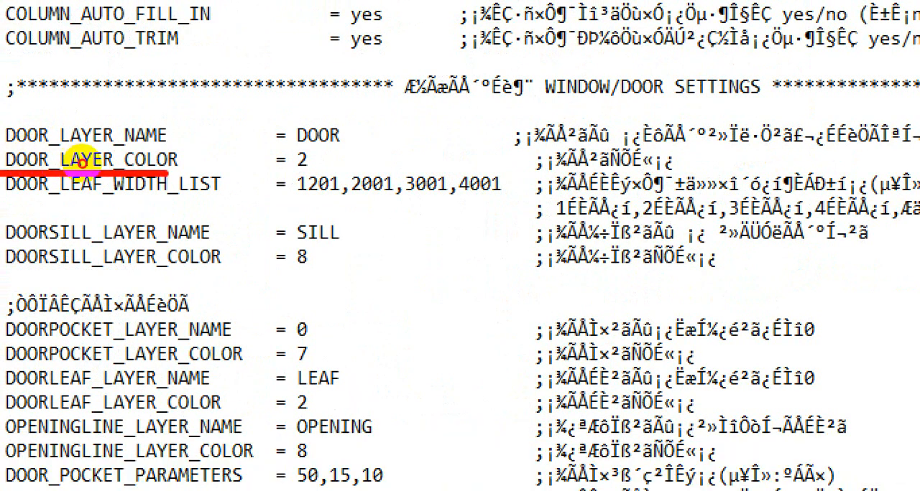
pyautogui.moveTo(288, 171)
pyautogui.mouseDown()
pyautogui.moveTo(319, 174)
pyautogui.moveTo(324, 154)
pyautogui.moveTo(273, 144)
pyautogui.moveTo(273, 171)
pyautogui.mouseUp()
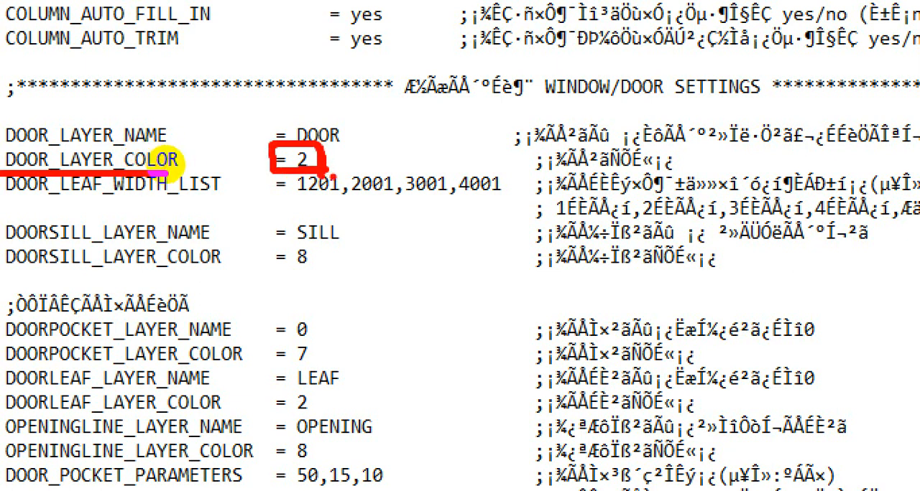
pyautogui.press('Escape')
# Save the edited config file and close it, returning to the C36 drawing in AutoCAD.
pyautogui.click(11, 22)
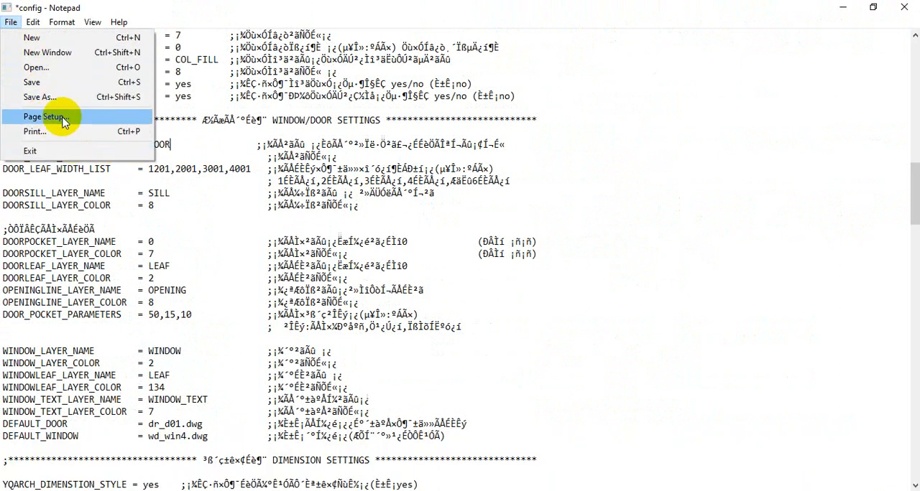
pyautogui.click(41, 84)
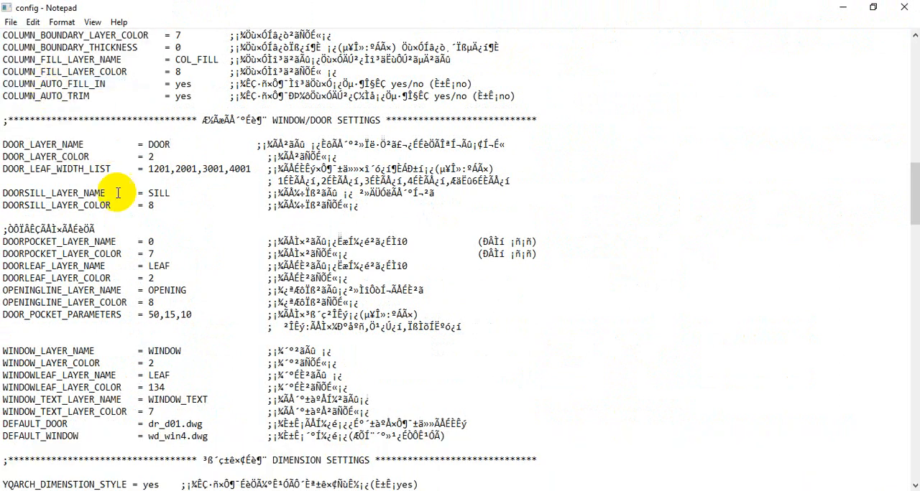
pyautogui.click(910, 7)
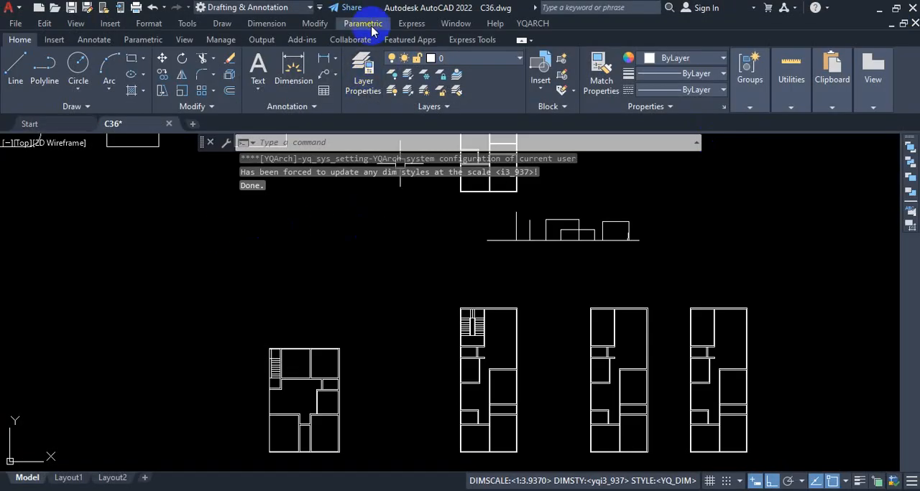
# Display the C36 layer list, and create a new blank drawing to compare its layer list.
pyautogui.click(500, 61)
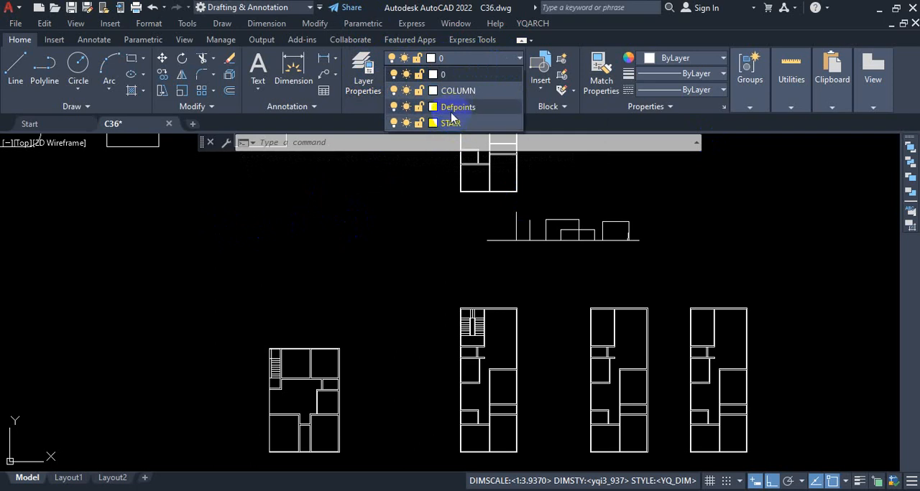
pyautogui.click(196, 128)
pyautogui.click(193, 125)
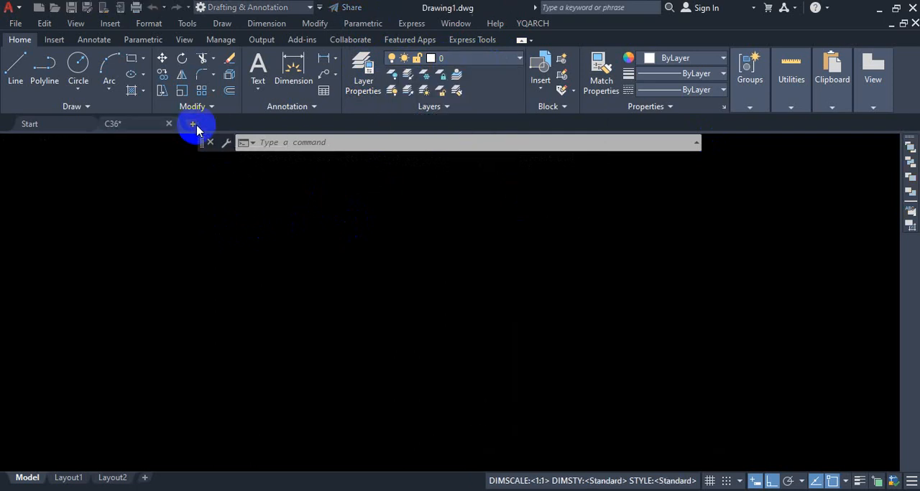
pyautogui.click(491, 68)
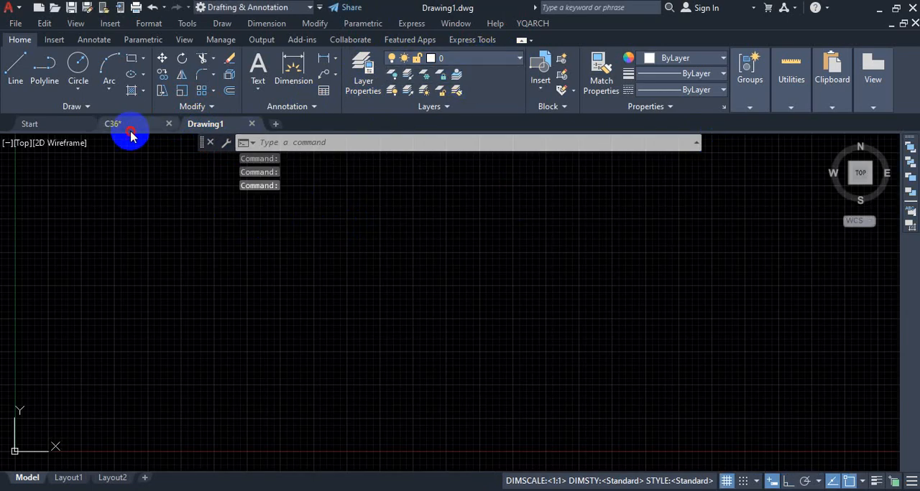
pyautogui.click(486, 59)
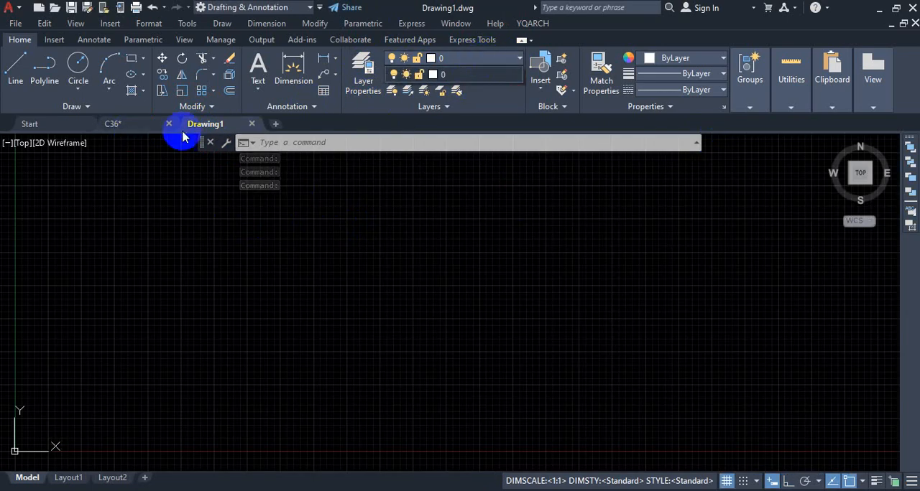
pyautogui.click(478, 57)
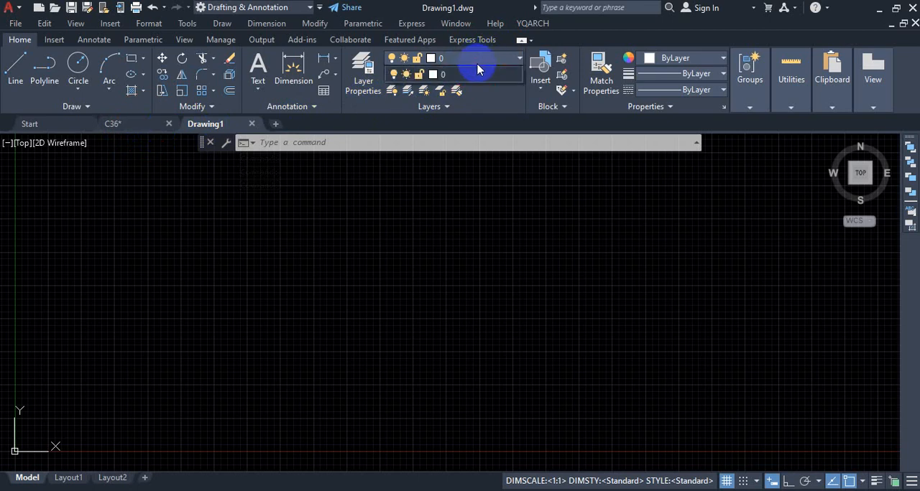
# Return to the C36 drawing and examine the layers and their colors in its layer list.
pyautogui.click(135, 127)
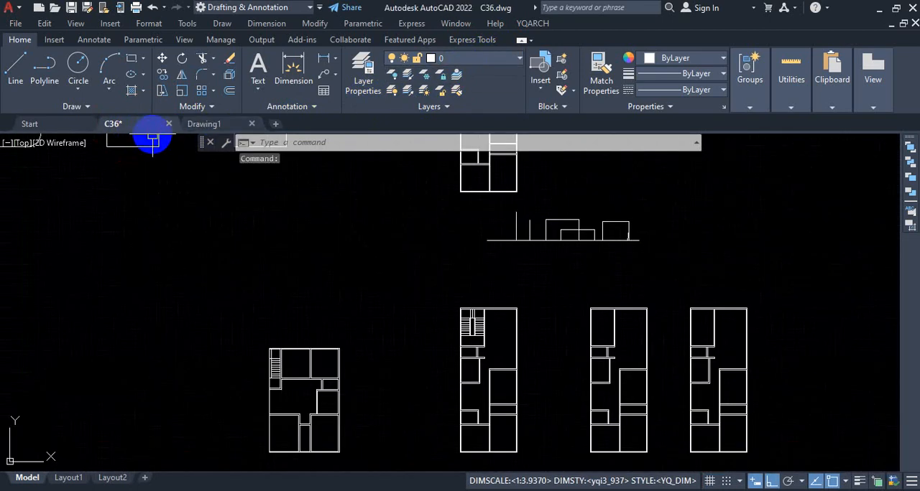
pyautogui.click(470, 58)
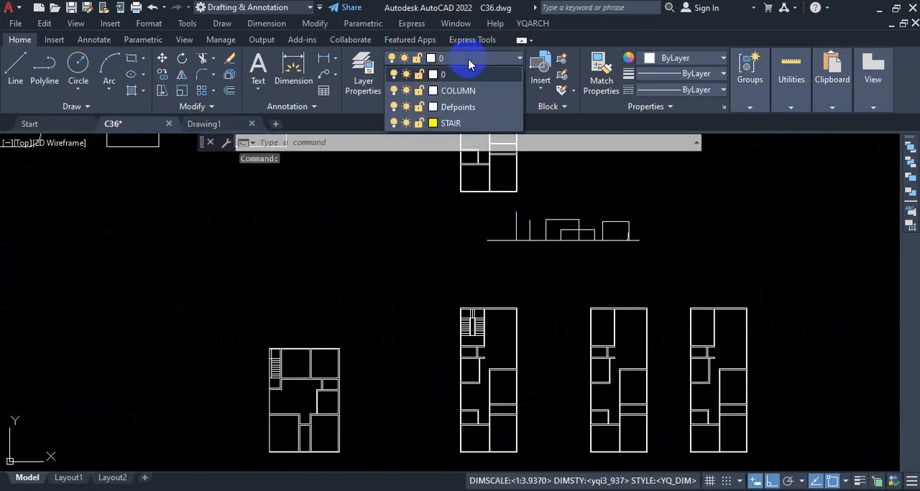
pyautogui.click(476, 92)
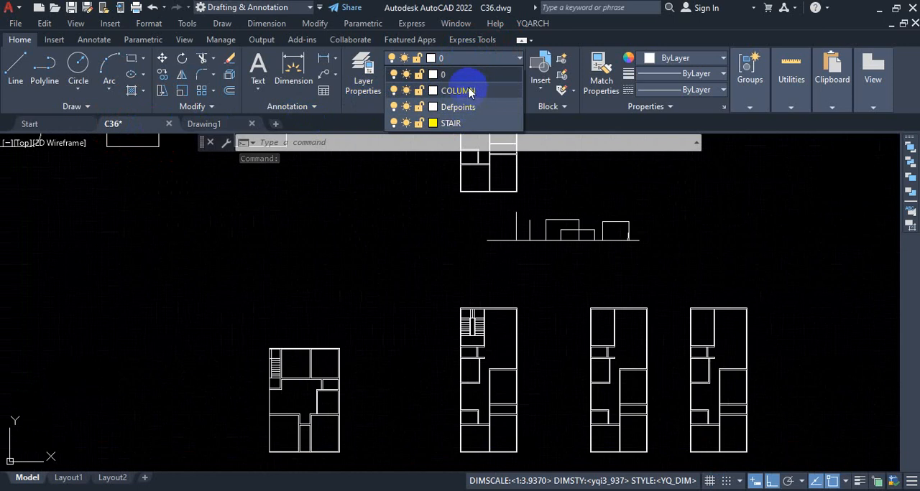
pyautogui.click(442, 76)
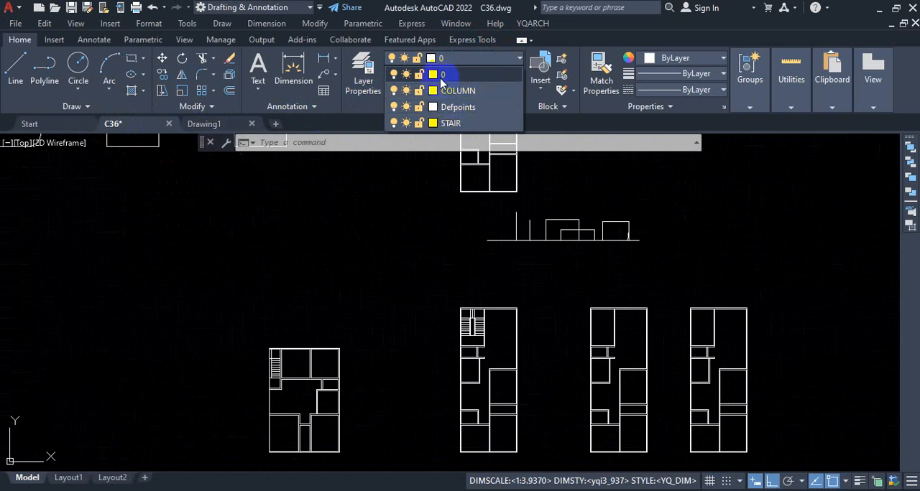
pyautogui.click(434, 76)
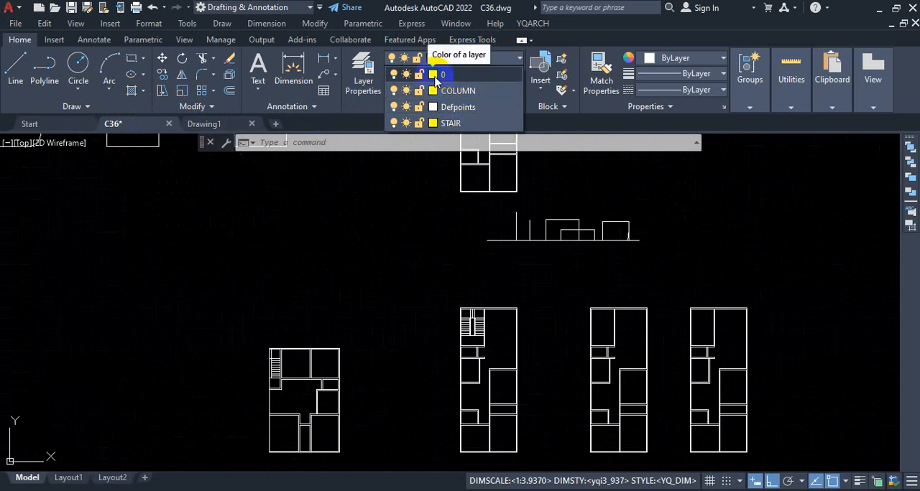
# Open the color selection for layer 0 and examine the AutoCAD Color Index palette.
pyautogui.click(434, 76)
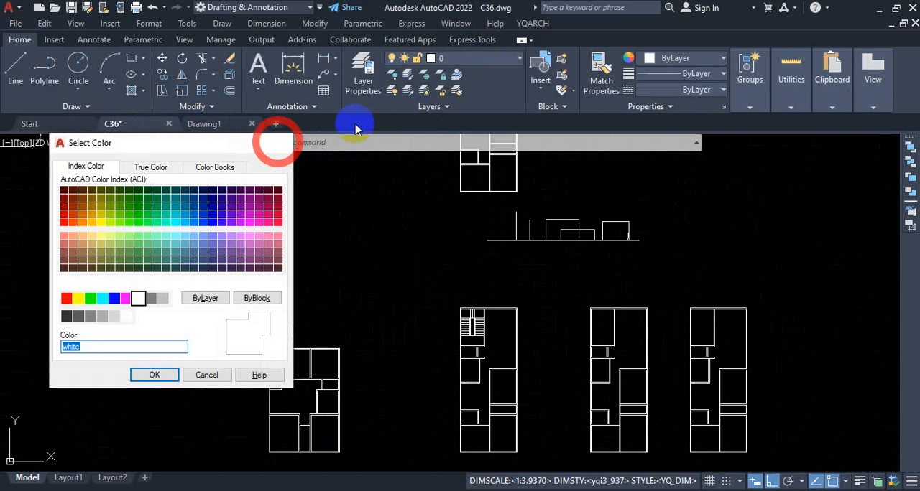
pyautogui.click(278, 143)
pyautogui.click(462, 63)
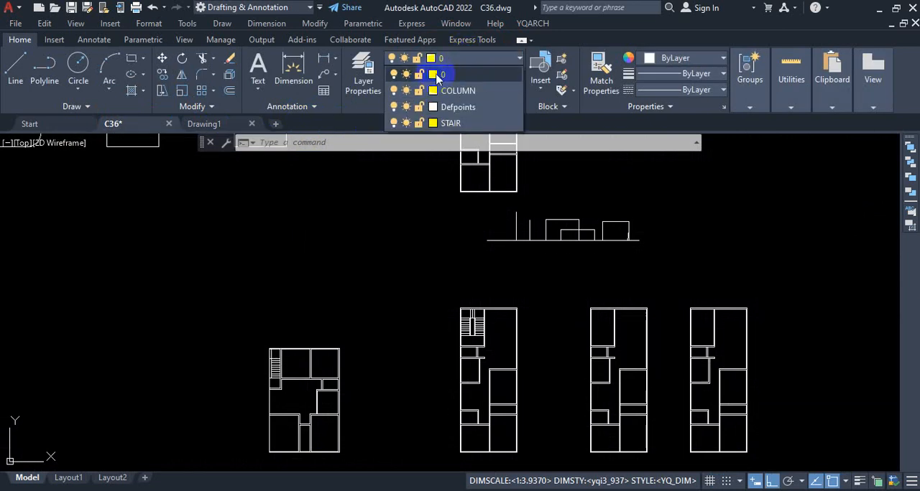
pyautogui.click(437, 75)
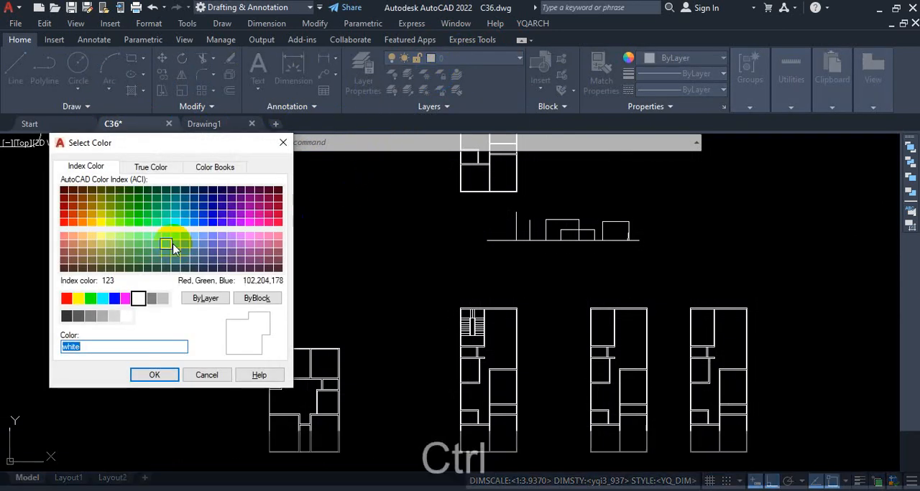
pyautogui.hotkey('ctrl', '1')
pyautogui.click(59, 235)
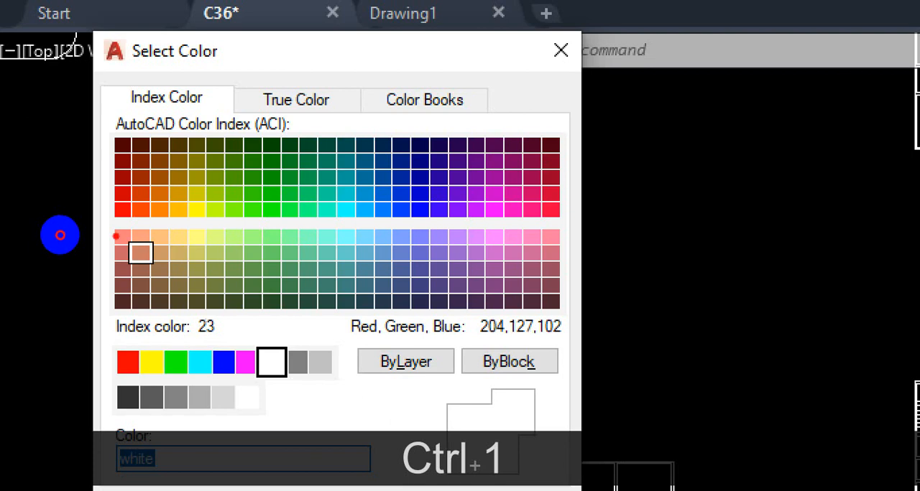
pyautogui.press('Escape')
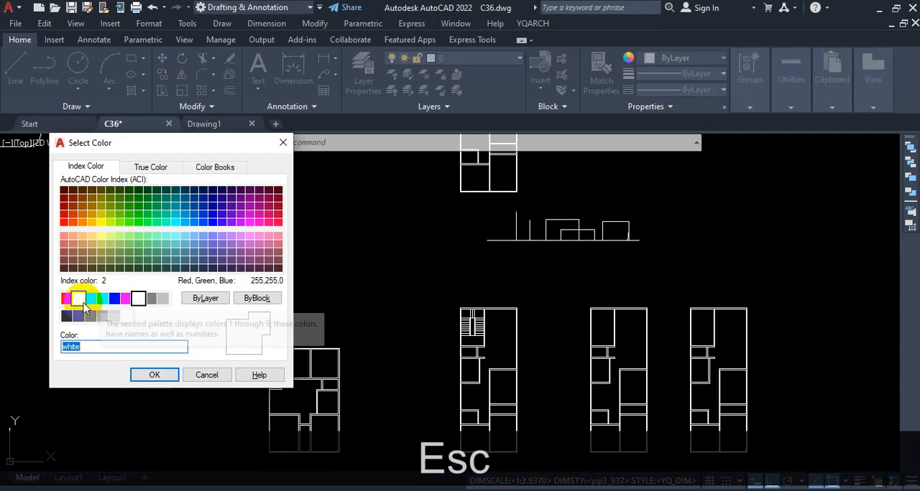
# Select yellow among the standard colors and read its index color number.
pyautogui.click(81, 300)
pyautogui.hotkey('ctrl', '1')
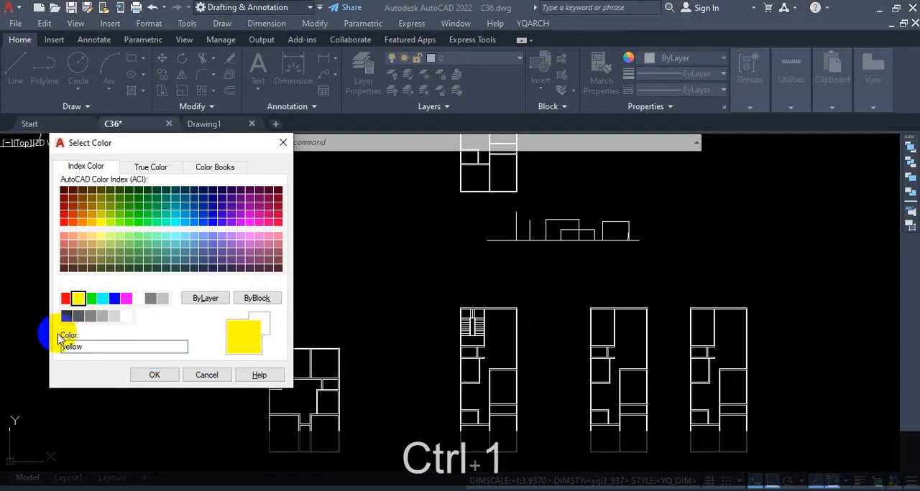
pyautogui.press('Escape')
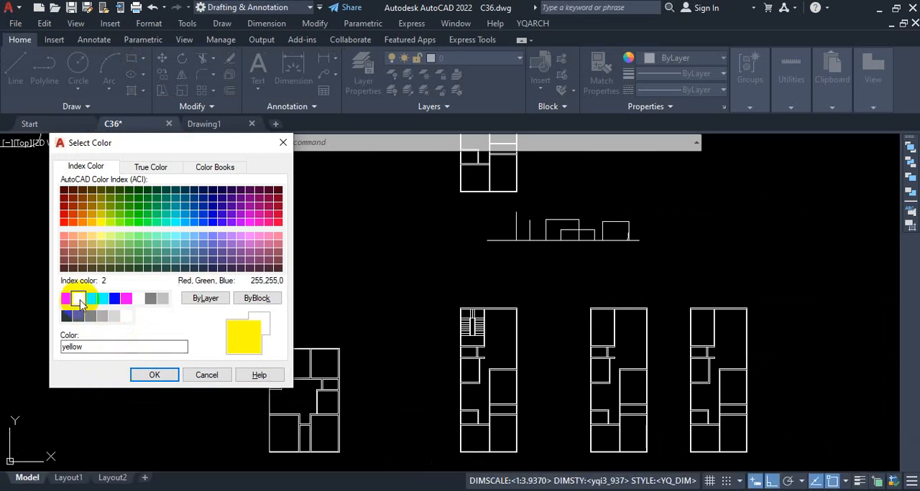
pyautogui.hotkey('ctrl', '1')
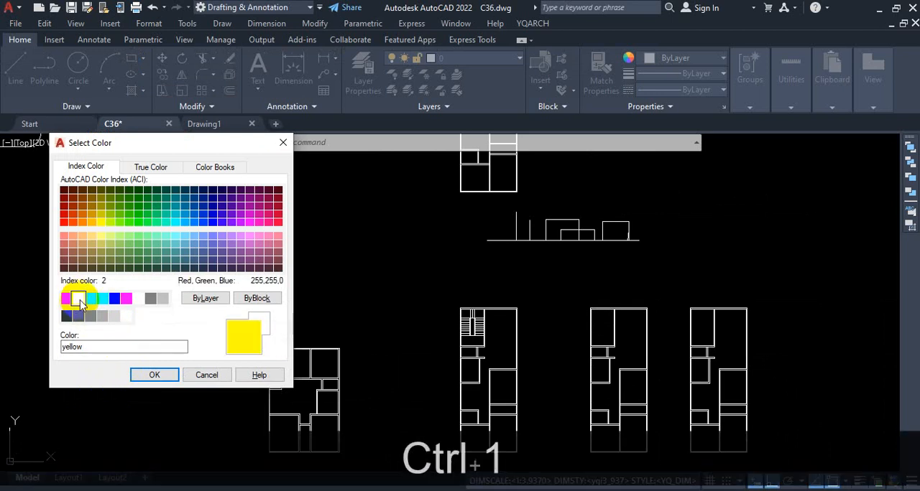
pyautogui.moveTo(102, 280)
pyautogui.mouseDown()
pyautogui.moveTo(179, 272)
pyautogui.moveTo(180, 248)
pyautogui.moveTo(59, 270)
pyautogui.mouseUp()
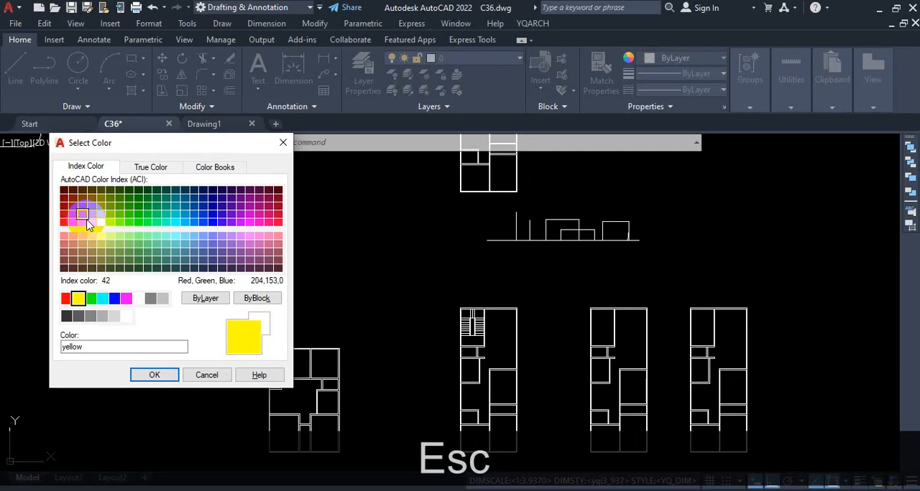
# Select the orange swatch, index color 30, to read its number, and cancel the color selection.
pyautogui.click(82, 223)
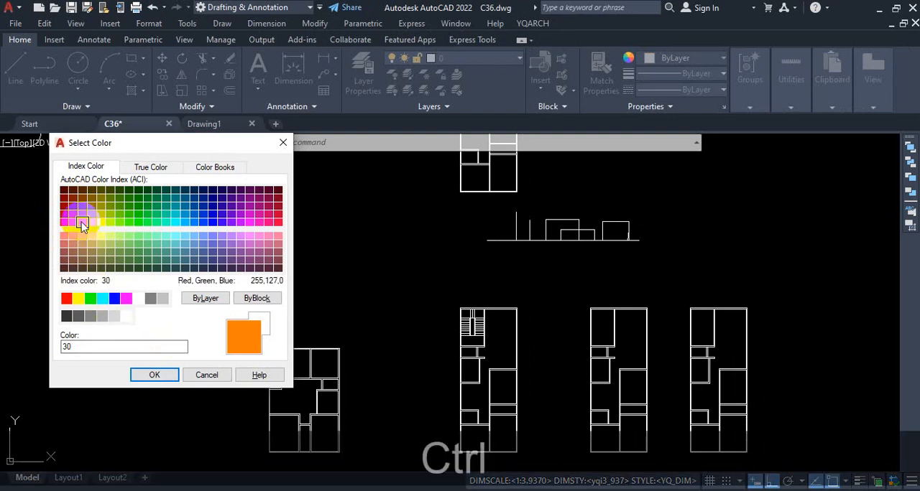
pyautogui.hotkey('ctrl', '1')
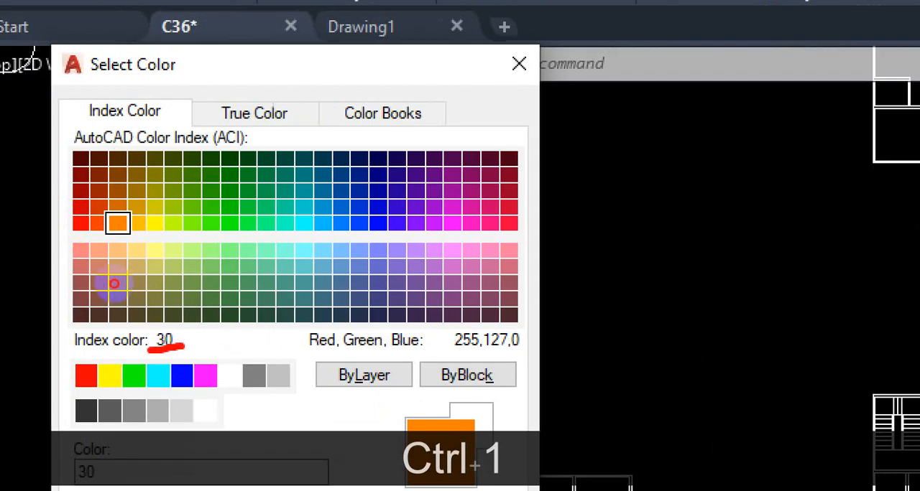
pyautogui.press('Escape')
pyautogui.press('Escape')
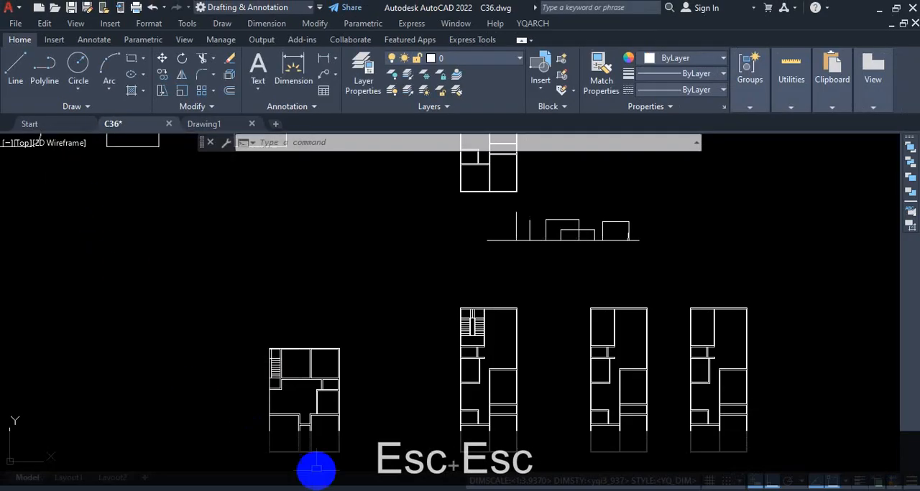
# Display layer 0's color palette again to look up index numbers, and close it without changing the color.
pyautogui.click(449, 60)
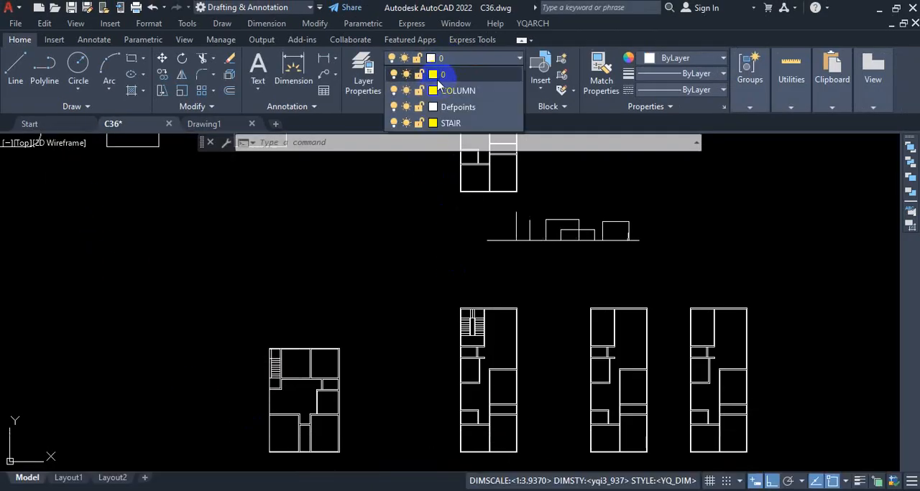
pyautogui.click(433, 75)
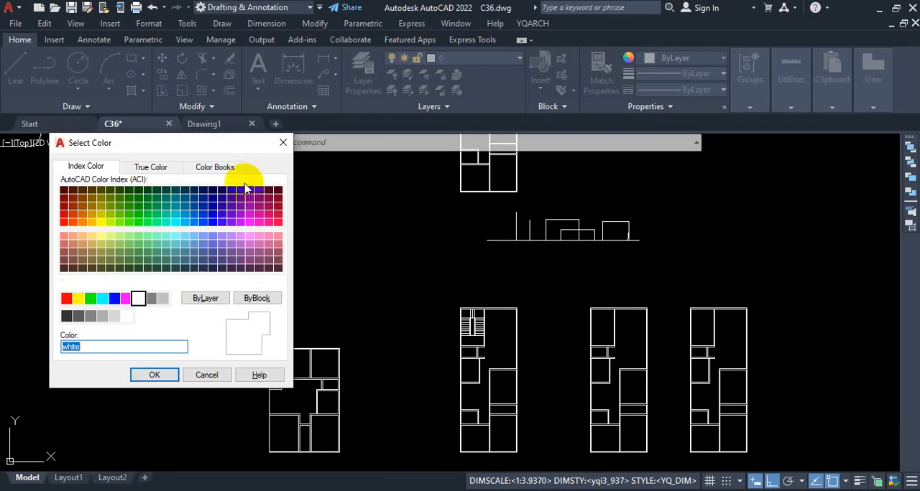
pyautogui.click(283, 145)
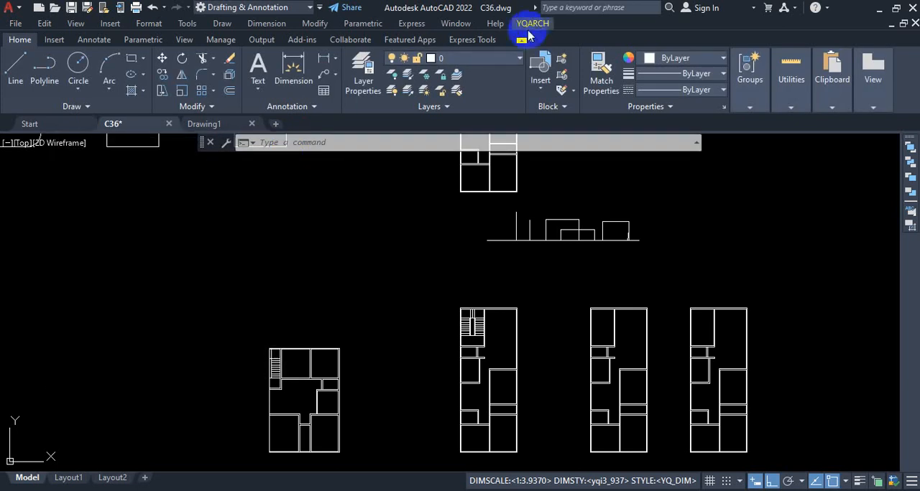
# Open the YQArch user preferences file config.txt for editing.
pyautogui.click(535, 24)
pyautogui.moveTo(546, 38)
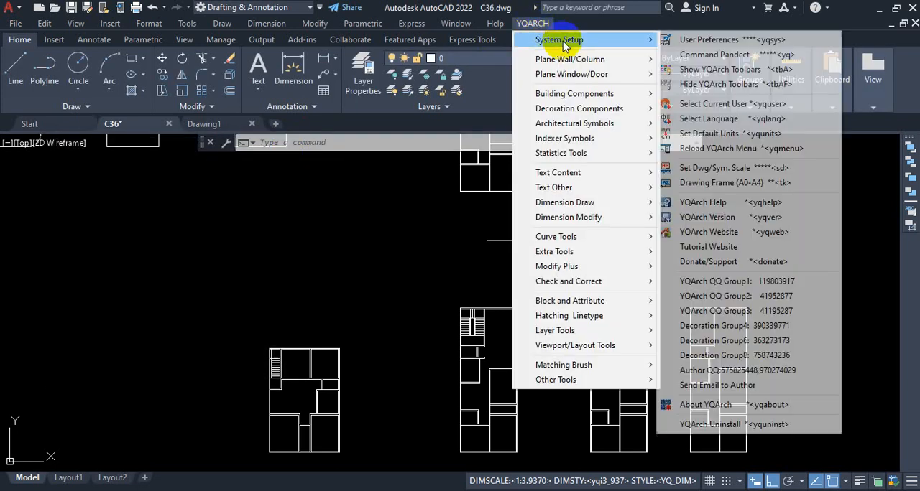
pyautogui.click(698, 41)
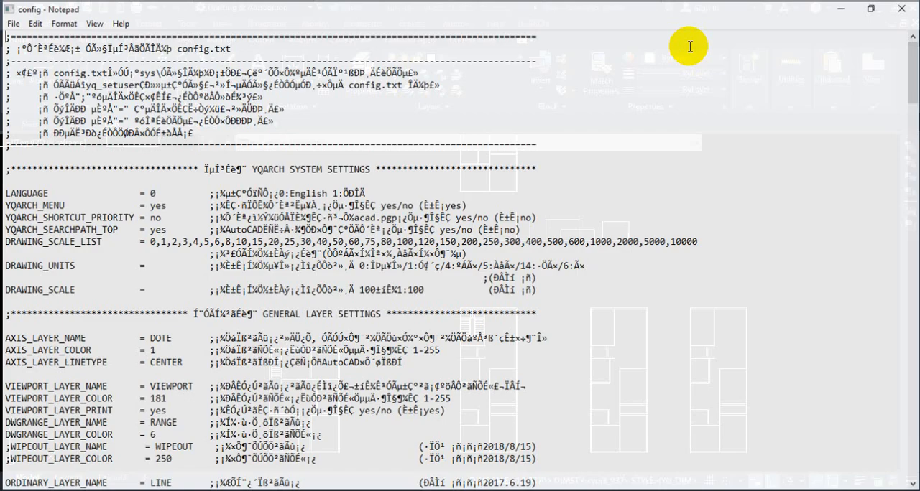
# Set DOOR_LAYER_COLOR to 30 in the WINDOW/DOOR SETTINGS section of the config file.
pyautogui.scroll(-7, 127, 247)
pyautogui.scroll(-17, 158, 249)
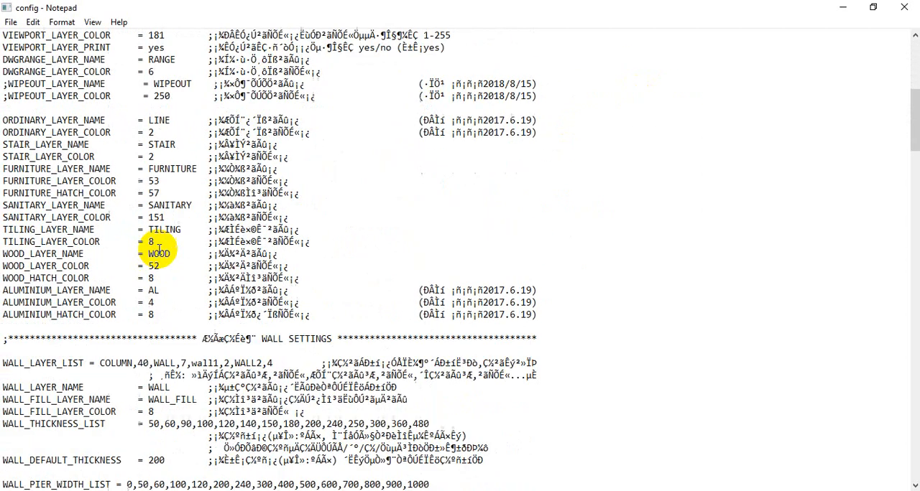
pyautogui.scroll(-2, 159, 249)
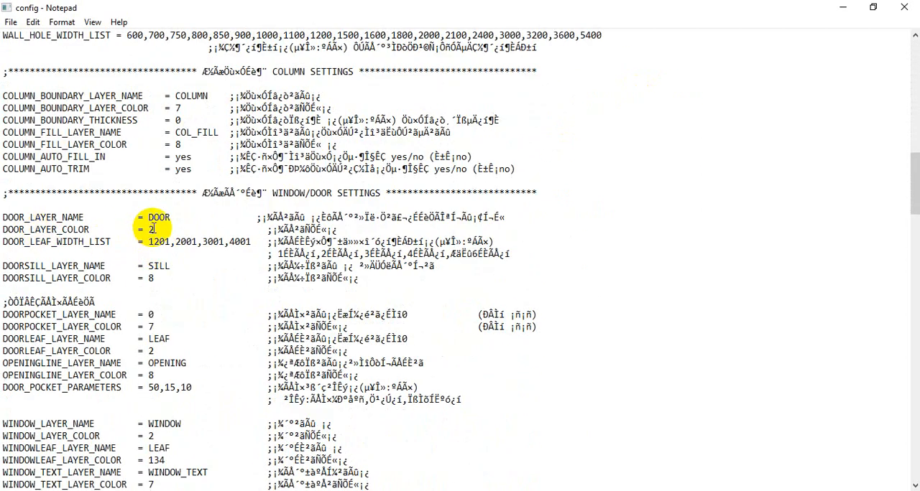
pyautogui.click(152, 229)
pyautogui.press('BackSpace')
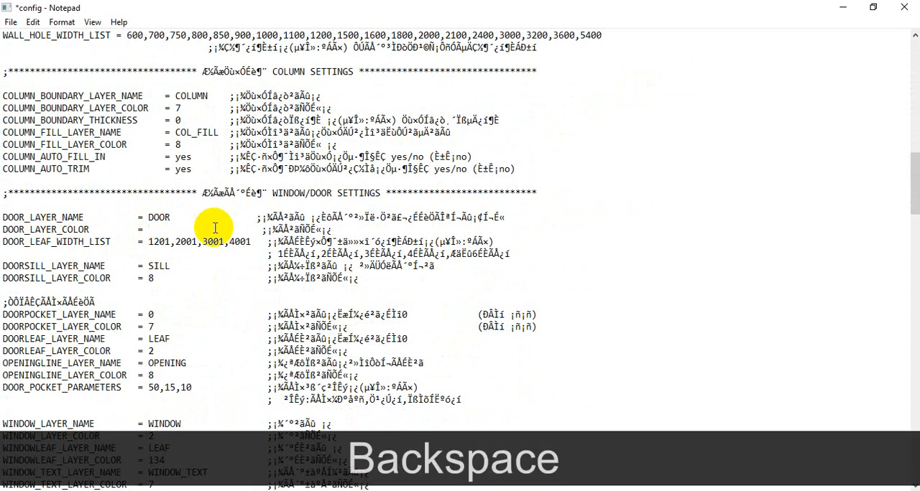
pyautogui.write('30')
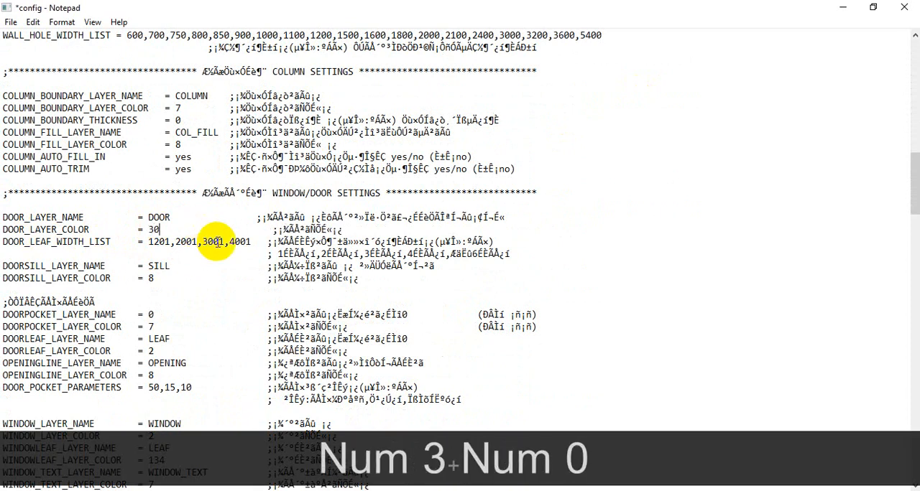
# Set WINDOW_LAYER_COLOR to 160 in the WINDOW/DOOR SETTINGS section.
pyautogui.scroll(-2, 215, 237)
pyautogui.scroll(-2, 215, 243)
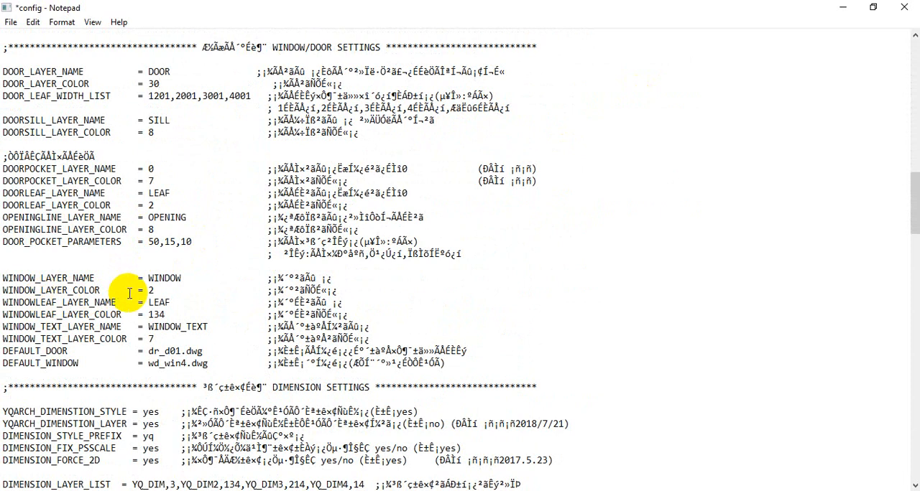
pyautogui.click(215, 289)
pyautogui.press('BackSpace')
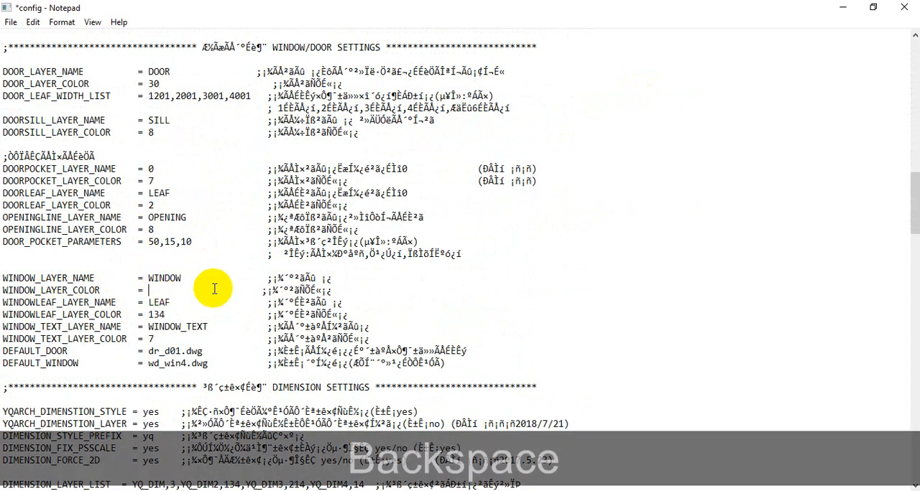
pyautogui.write('160')
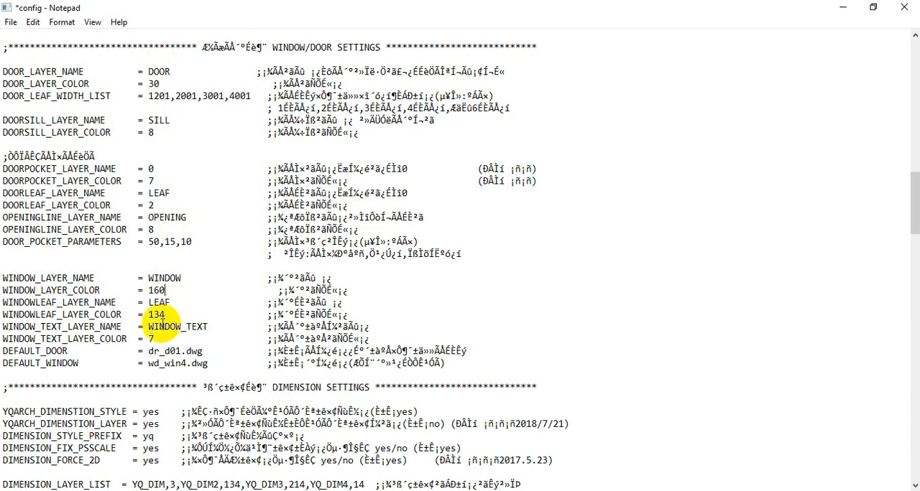
# Set WINDOWLEAF_LAYER_COLOR to 160, matching the window layer color.
pyautogui.hotkey('ctrl', '1')
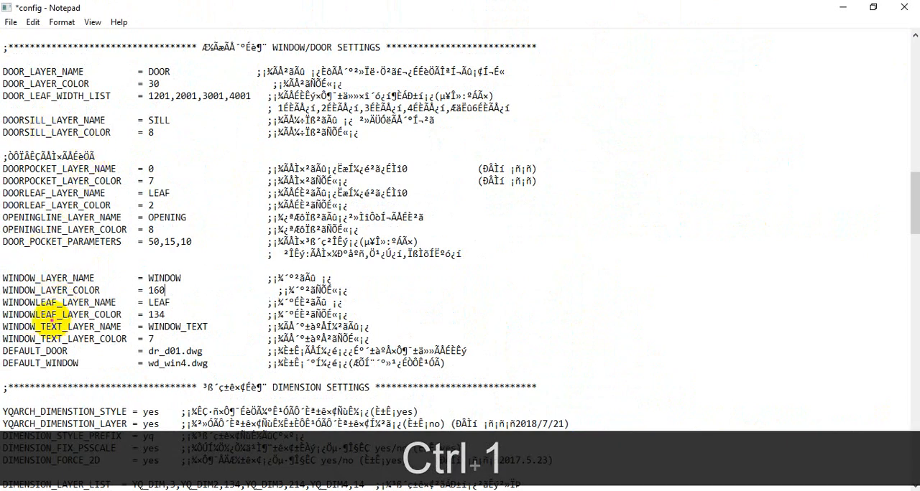
pyautogui.moveTo(27, 325)
pyautogui.mouseDown()
pyautogui.moveTo(133, 326)
pyautogui.moveTo(128, 309)
pyautogui.moveTo(157, 316)
pyautogui.moveTo(147, 315)
pyautogui.mouseUp()
pyautogui.press('Escape')
pyautogui.write('16')
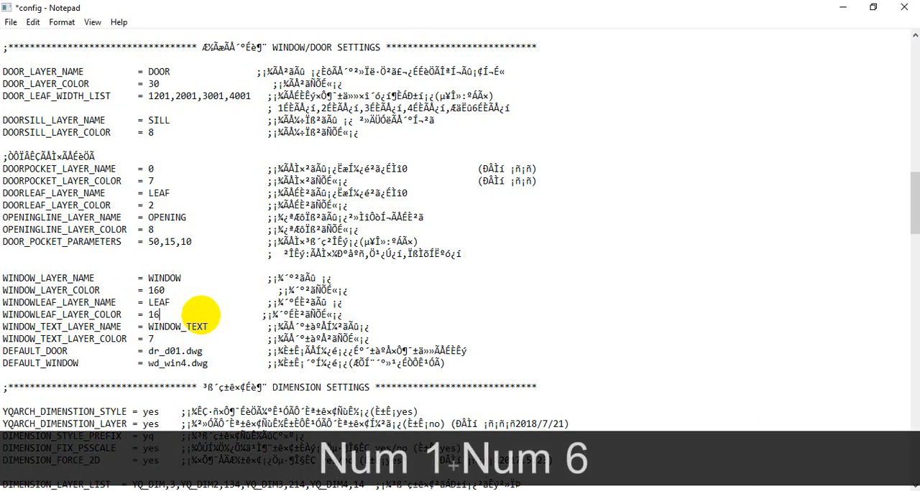
pyautogui.write('0.')
pyautogui.press('BackSpace')
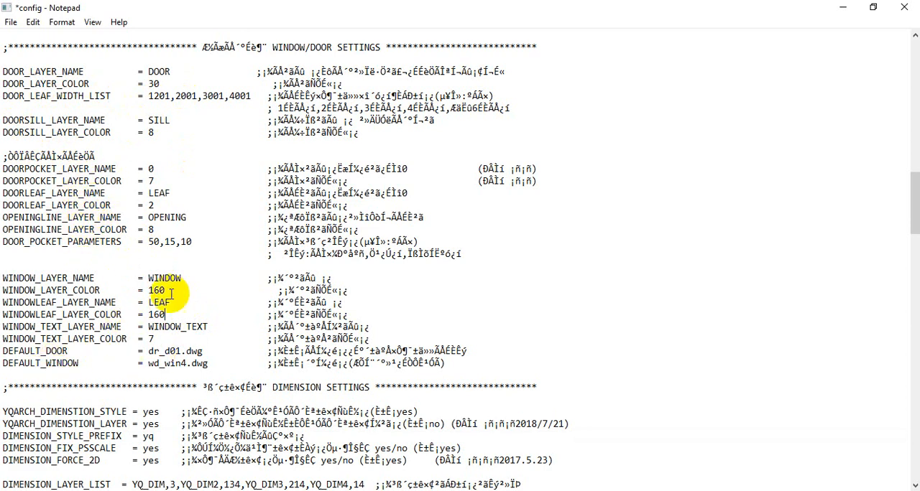
# Review the dimension and symbol settings of the config file, and return to the WALL SETTINGS section.
pyautogui.scroll(-4, 180, 293)
pyautogui.scroll(-10, 223, 283)
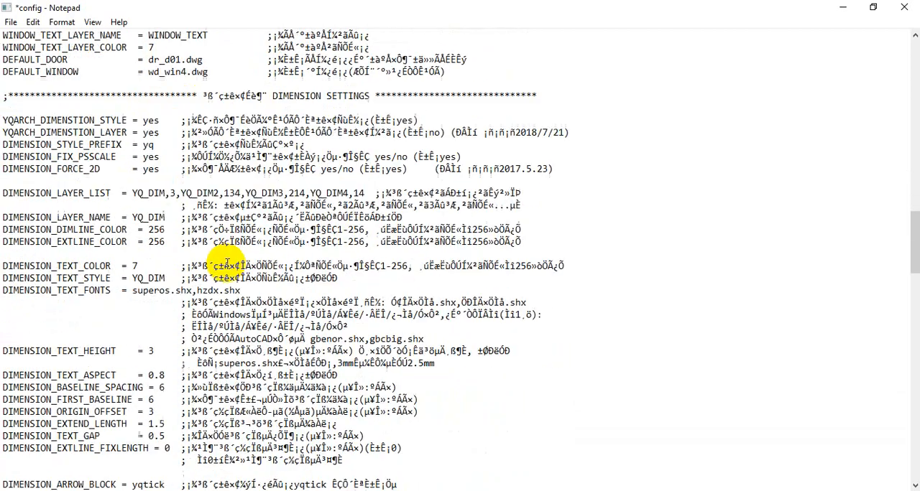
pyautogui.scroll(-12, 231, 273)
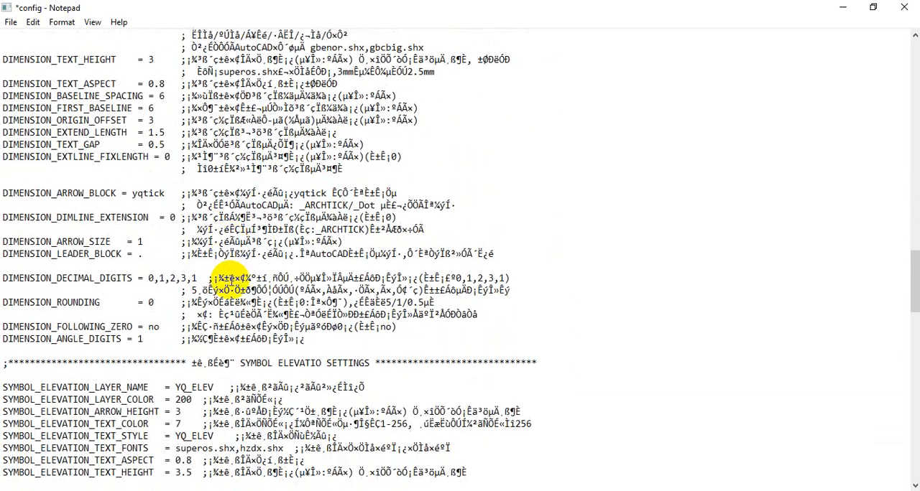
pyautogui.scroll(-3, 232, 307)
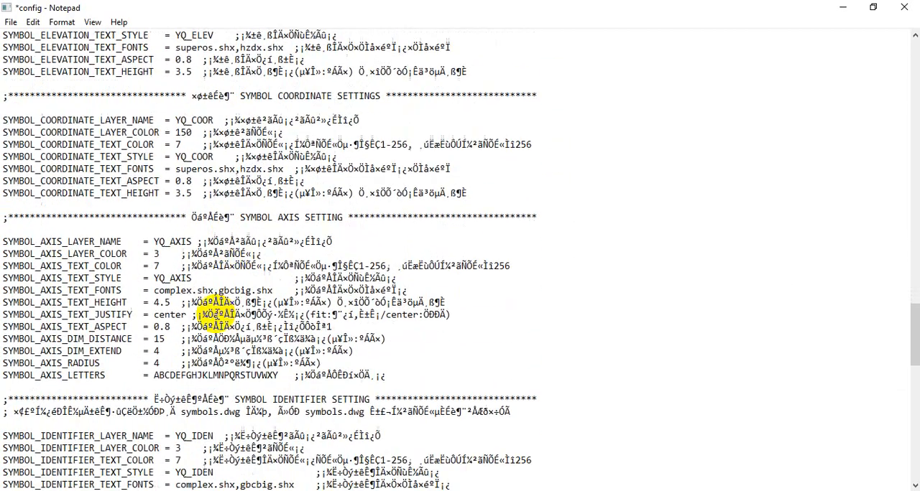
pyautogui.scroll(20, 371, 328)
pyautogui.scroll(8, 227, 313)
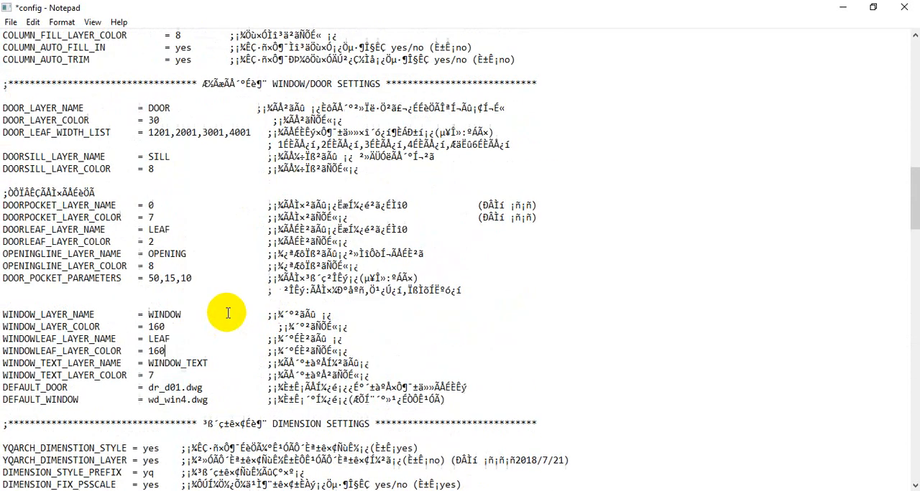
pyautogui.scroll(9, 230, 312)
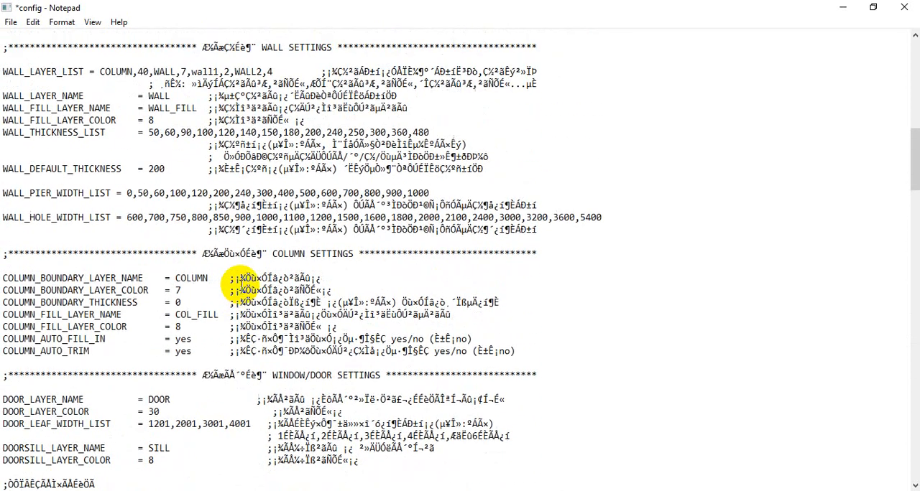
pyautogui.scroll(1, 236, 288)
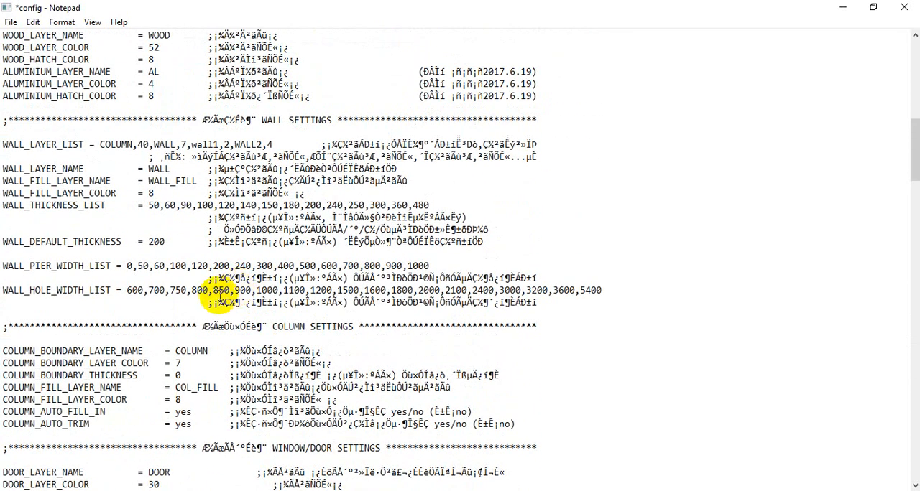
pyautogui.scroll(3, 230, 291)
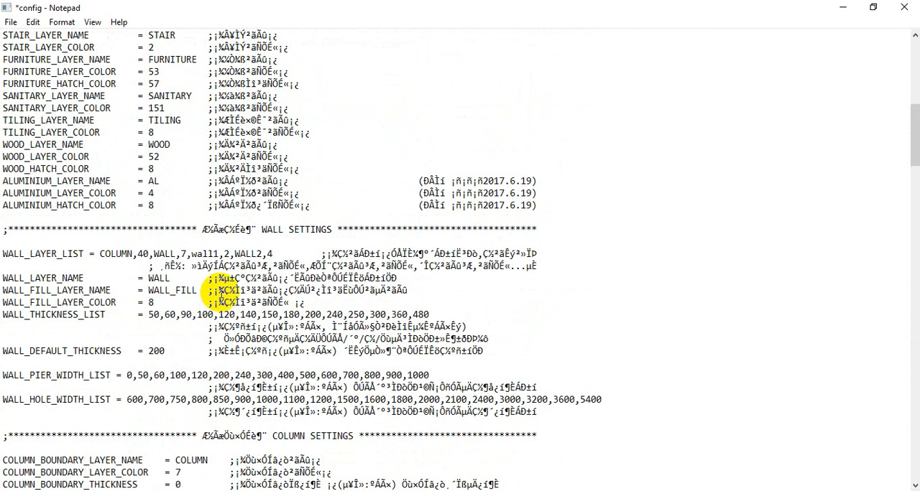
pyautogui.scroll(1, 221, 291)
pyautogui.scroll(-1, 223, 292)
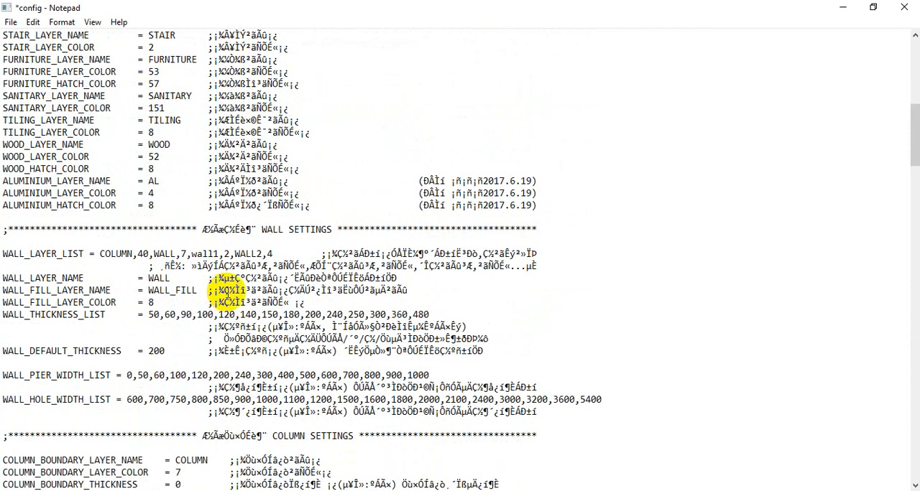
pyautogui.hotkey('ctrl', '1')
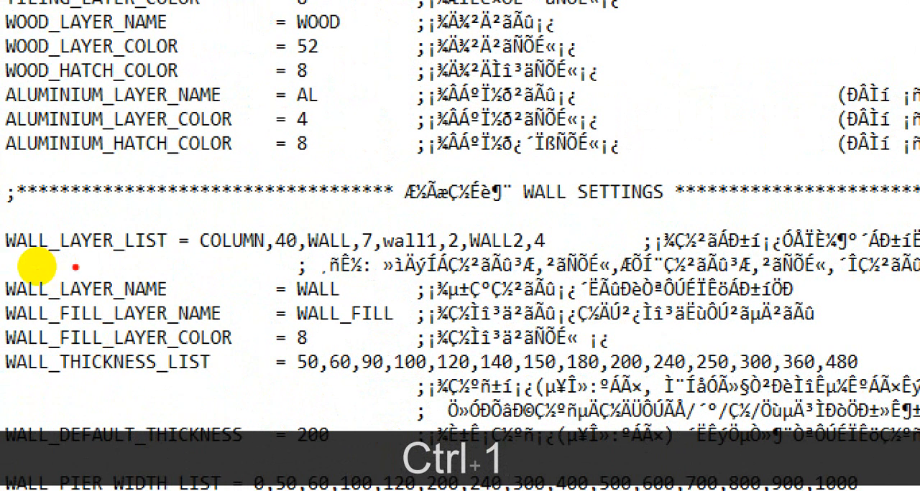
pyautogui.moveTo(334, 253)
pyautogui.mouseDown()
pyautogui.moveTo(384, 238)
pyautogui.moveTo(360, 255)
pyautogui.moveTo(509, 260)
pyautogui.mouseUp()
pyautogui.moveTo(289, 215)
pyautogui.mouseDown()
pyautogui.moveTo(284, 270)
pyautogui.moveTo(388, 260)
pyautogui.moveTo(264, 220)
pyautogui.mouseUp()
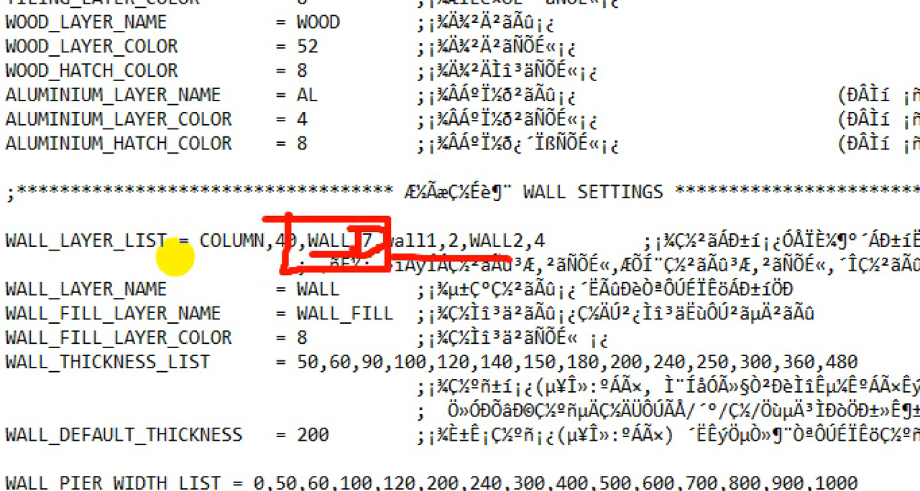
pyautogui.press('Escape')
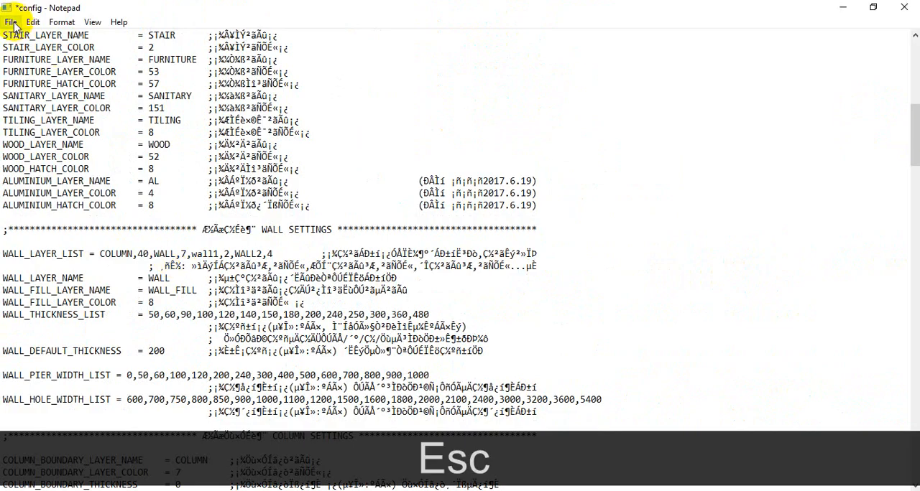
# Save the edited config file and close it.
pyautogui.click(10, 22)
pyautogui.click(38, 83)
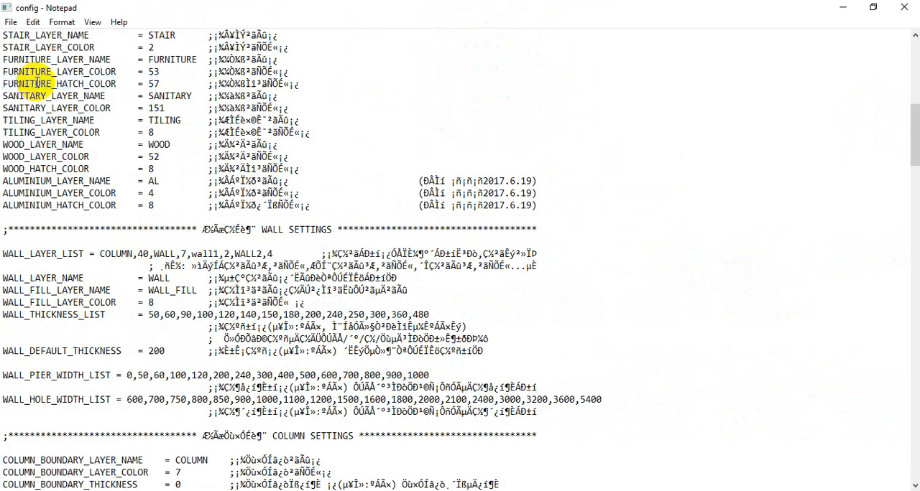
pyautogui.click(904, 7)
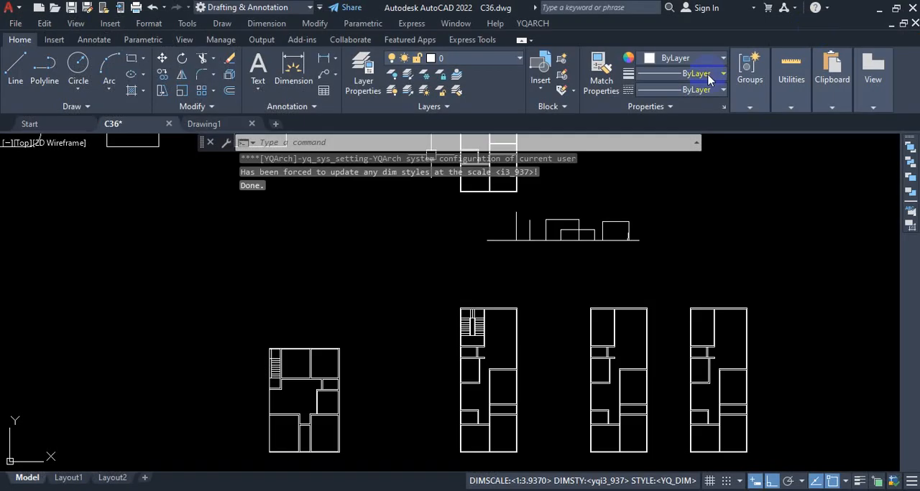
# Look up the AutoCAD index color numbers in the color selection for layer 0, keeping the layer white.
pyautogui.click(500, 63)
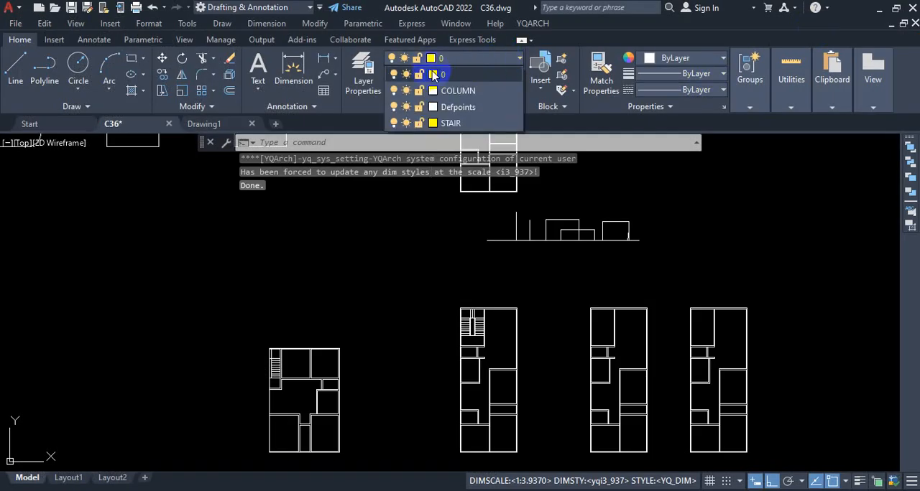
pyautogui.click(435, 69)
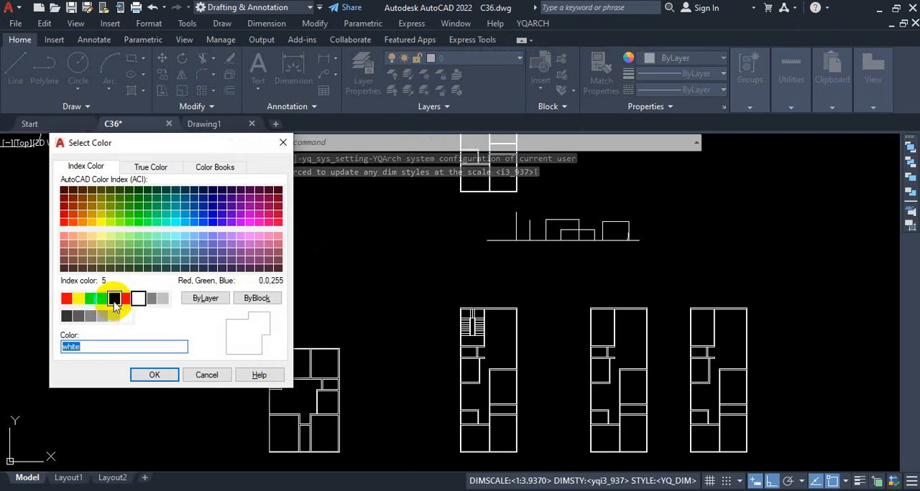
pyautogui.press('ctrl')
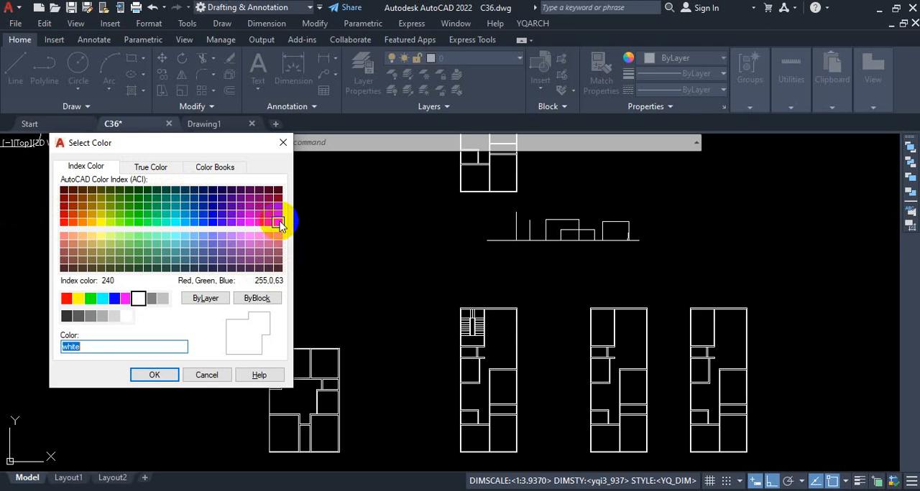
pyautogui.click(154, 374)
# Reopen the YQArch user preferences config file and go to WALL_LAYER_LIST in the WALL SETTINGS section.
pyautogui.click(532, 23)
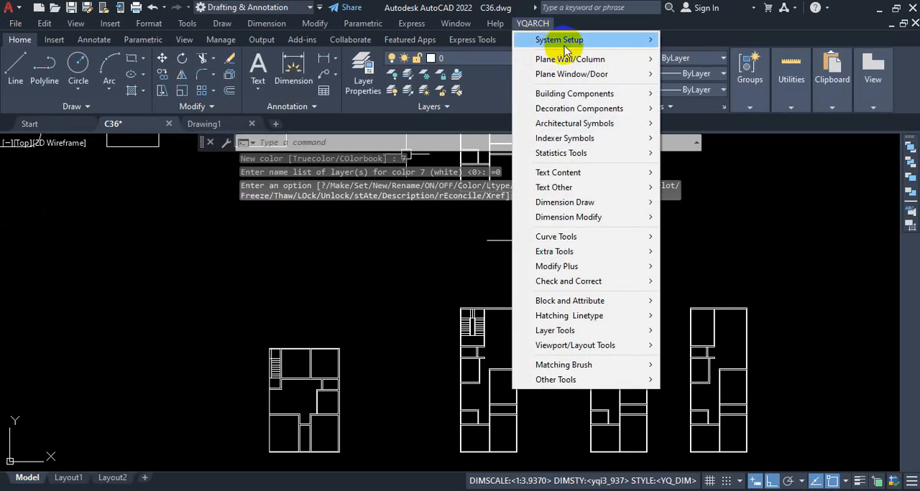
pyautogui.moveTo(571, 38)
pyautogui.click(688, 39)
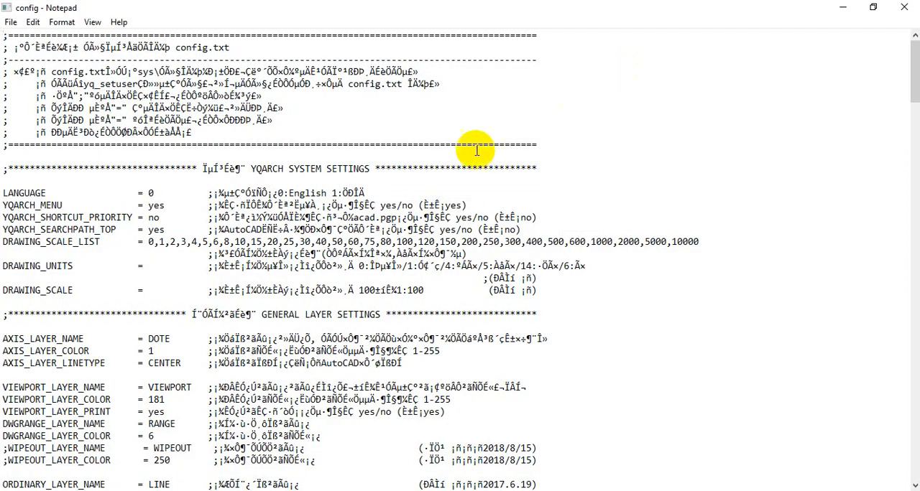
pyautogui.scroll(-11, 123, 180)
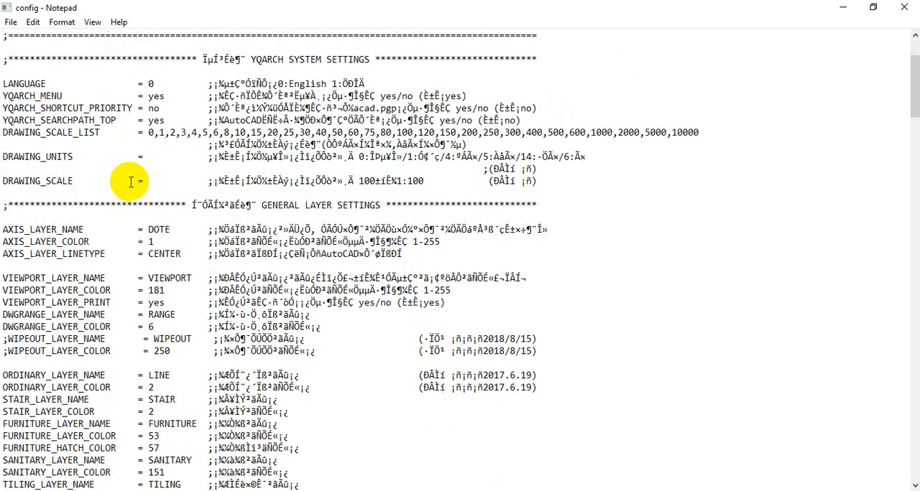
pyautogui.scroll(-3, 133, 181)
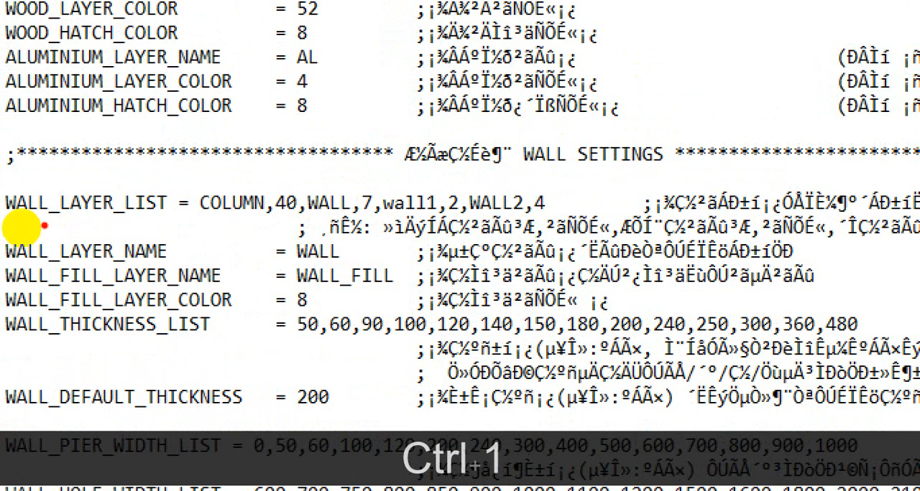
pyautogui.moveTo(42, 227); pyautogui.dragTo(156, 214)
pyautogui.moveTo(299, 213); pyautogui.dragTo(349, 214)
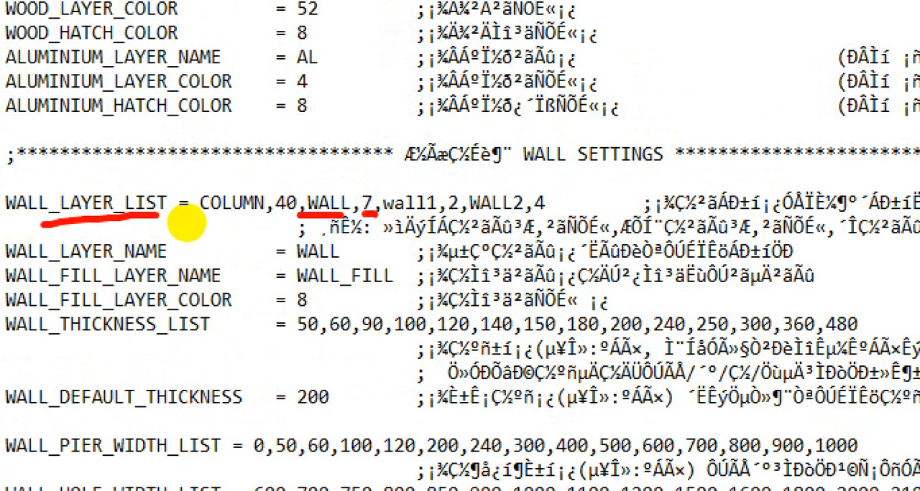
pyautogui.press('Escape')
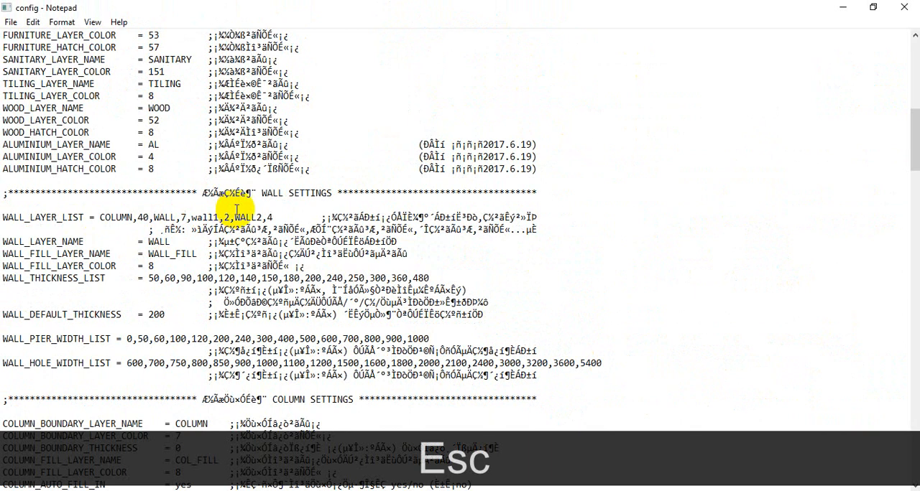
# Set the WALL layer's color in WALL_LAYER_LIST to 240, then save and close the config file.
pyautogui.press('BackSpace')
pyautogui.write('240')
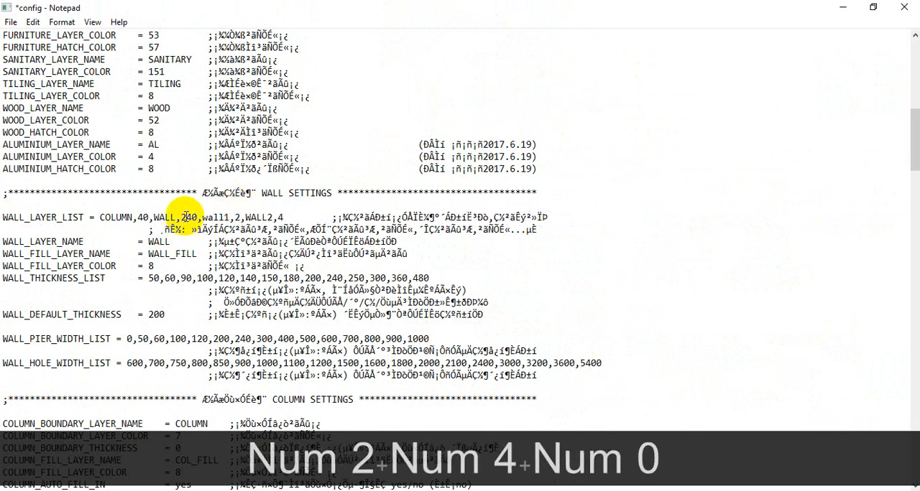
pyautogui.click(10, 22)
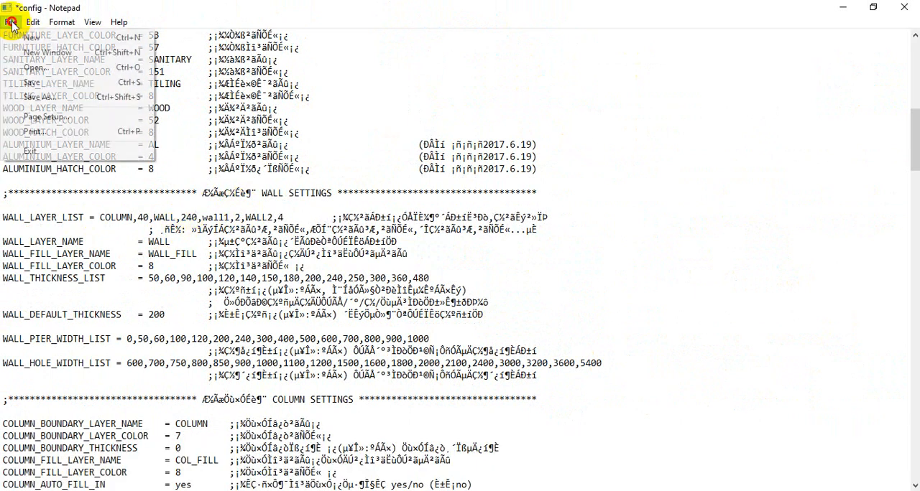
pyautogui.click(10, 24)
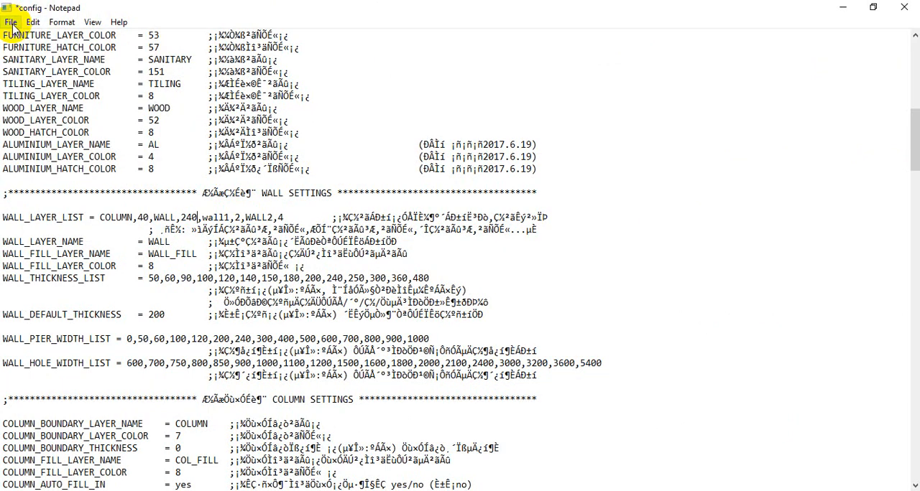
pyautogui.click(11, 24)
pyautogui.click(36, 82)
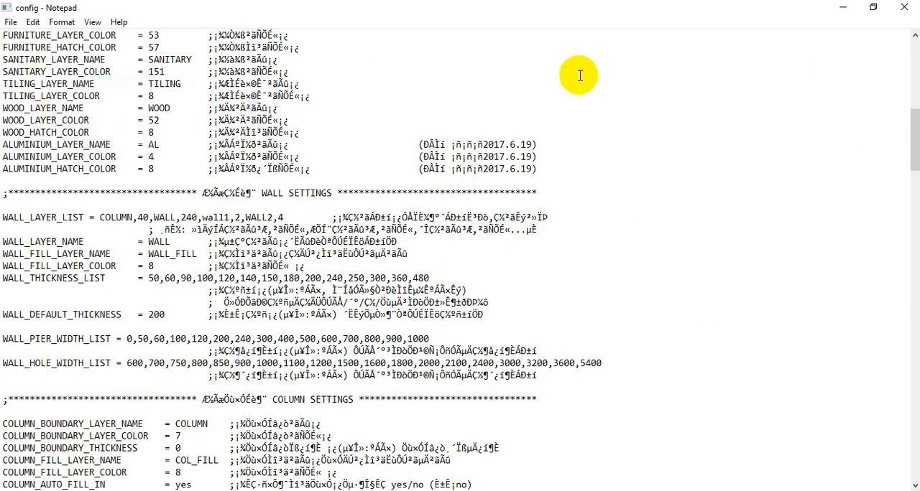
pyautogui.click(909, 9)
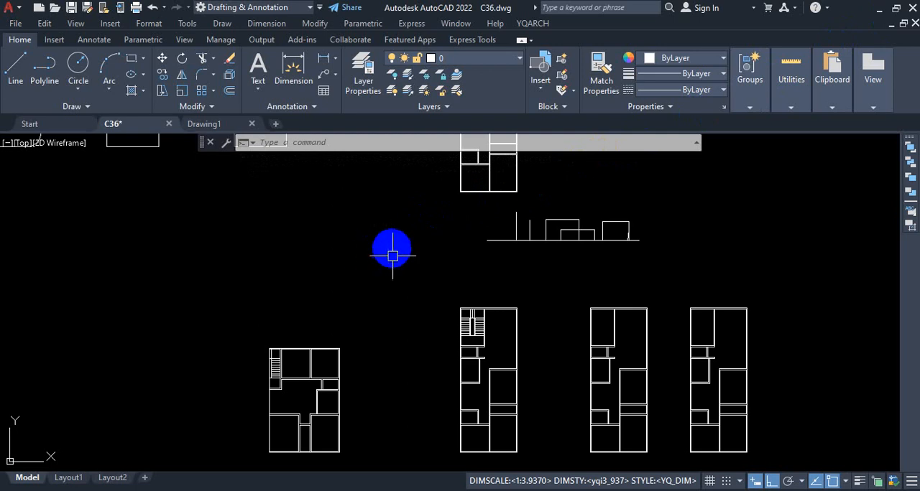
# Set the YQArch default drawing units to inch.
pyautogui.scroll(-3, 411, 266)
pyautogui.scroll(3, 517, 168)
pyautogui.scroll(-3, 479, 291)
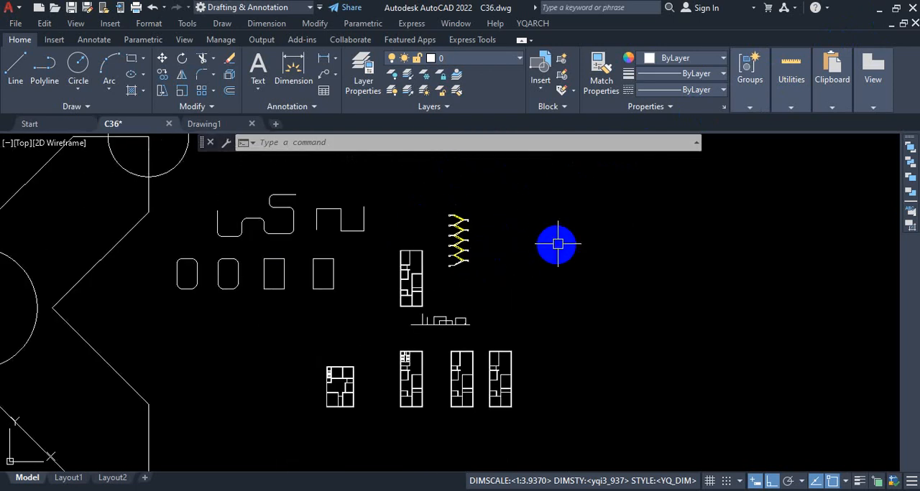
pyautogui.click(533, 24)
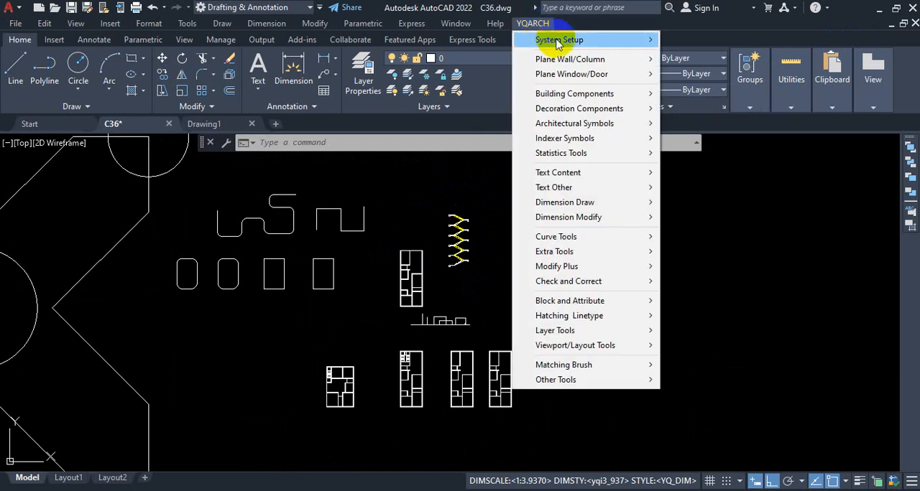
pyautogui.click(560, 42)
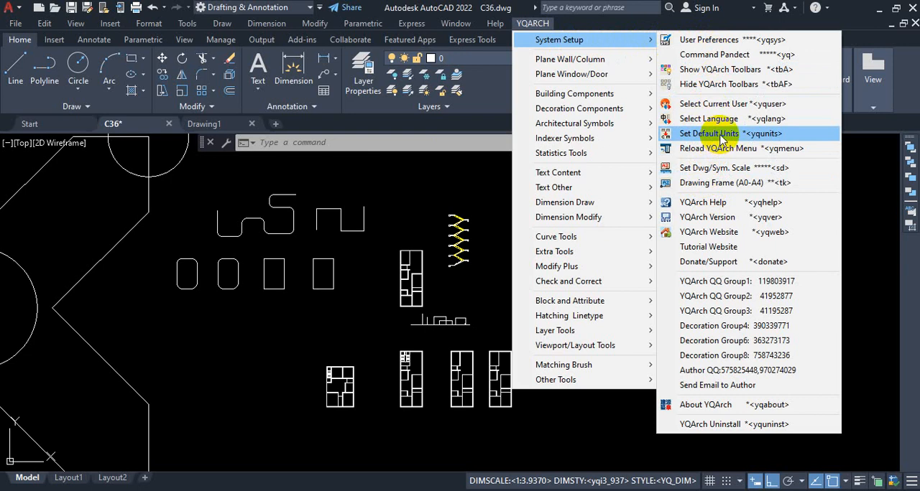
pyautogui.click(722, 136)
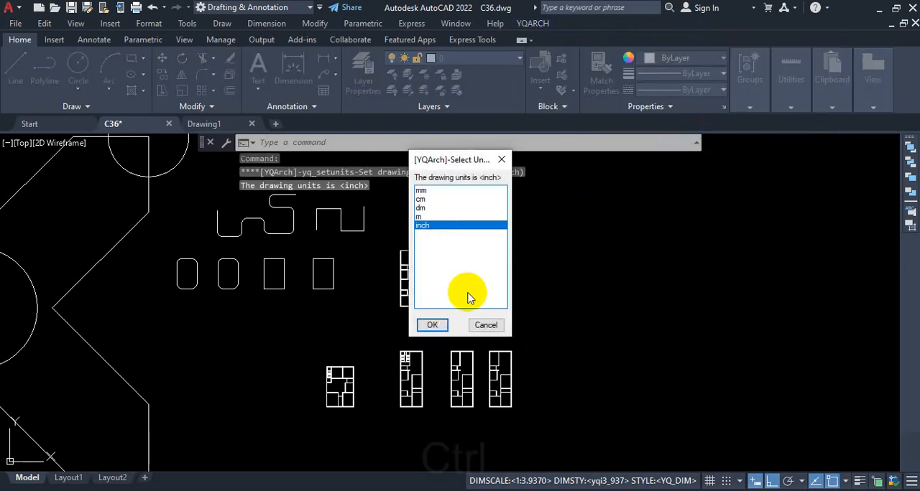
pyautogui.hotkey('ctrl', '1')
pyautogui.click(431, 223)
pyautogui.moveTo(435, 180)
pyautogui.mouseDown()
pyautogui.moveTo(395, 185)
pyautogui.moveTo(403, 239)
pyautogui.moveTo(456, 237)
pyautogui.moveTo(455, 180)
pyautogui.moveTo(432, 176)
pyautogui.mouseUp()
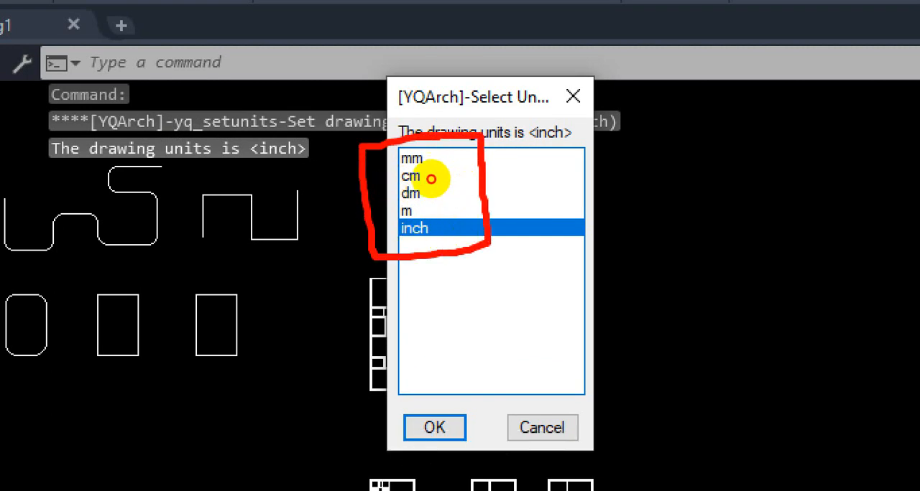
pyautogui.moveTo(434, 230); pyautogui.dragTo(469, 227)
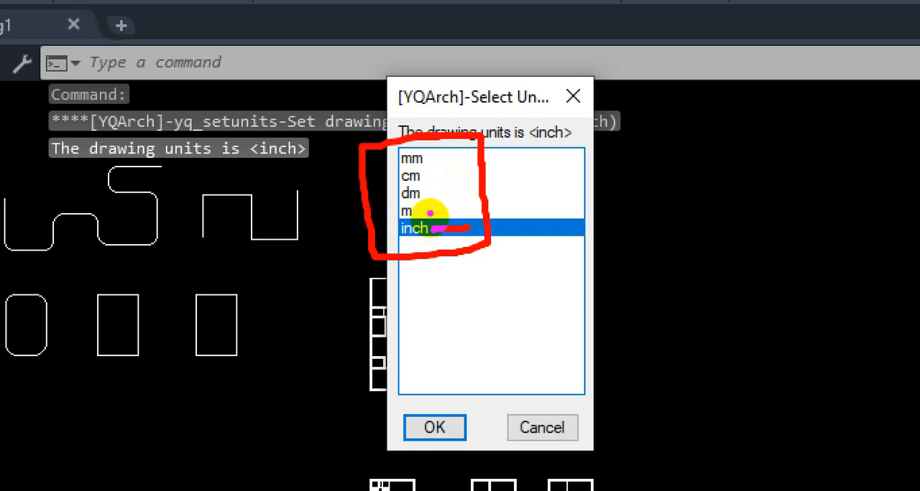
pyautogui.moveTo(421, 161); pyautogui.dragTo(453, 148)
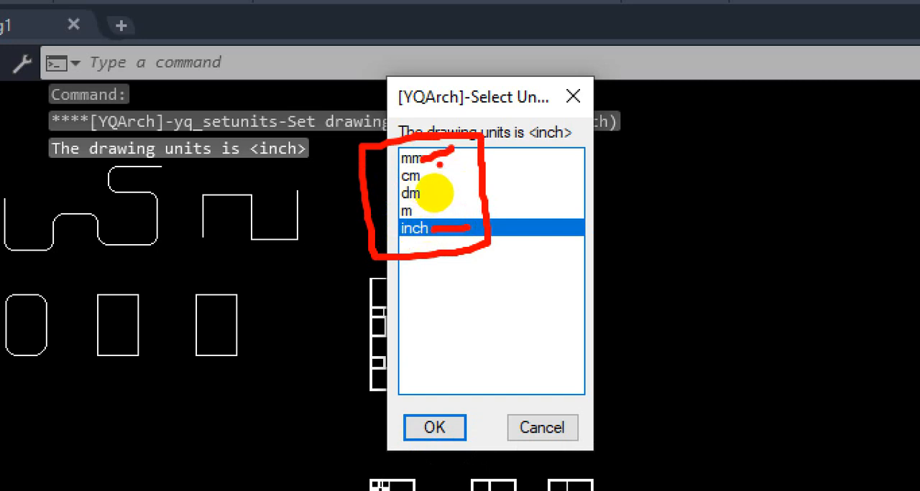
pyautogui.moveTo(427, 199); pyautogui.dragTo(458, 187)
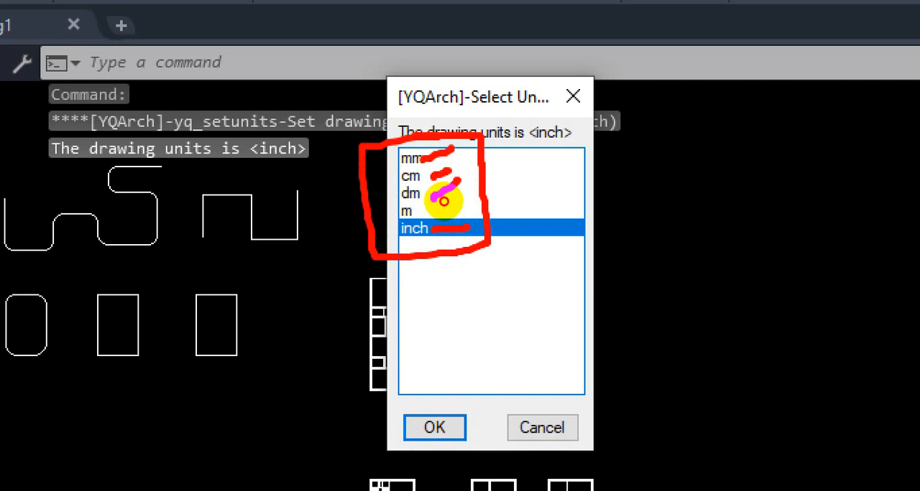
pyautogui.moveTo(423, 221); pyautogui.dragTo(466, 206)
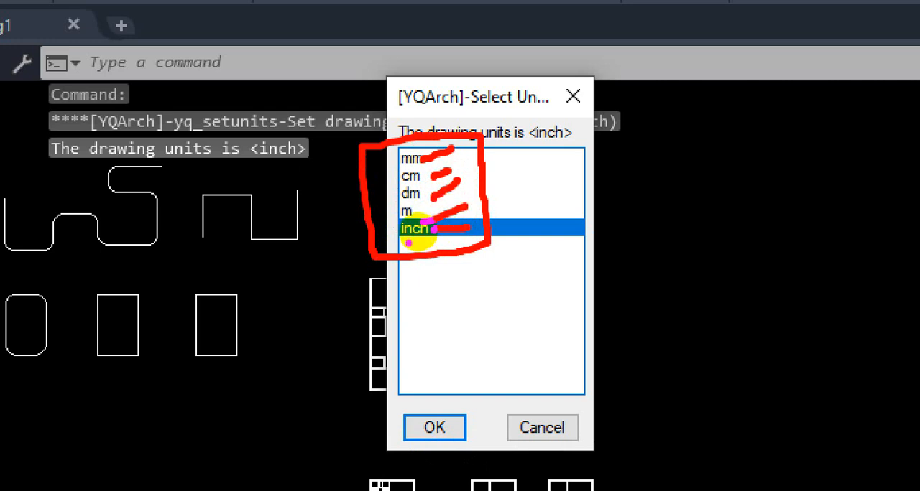
pyautogui.press('Escape')
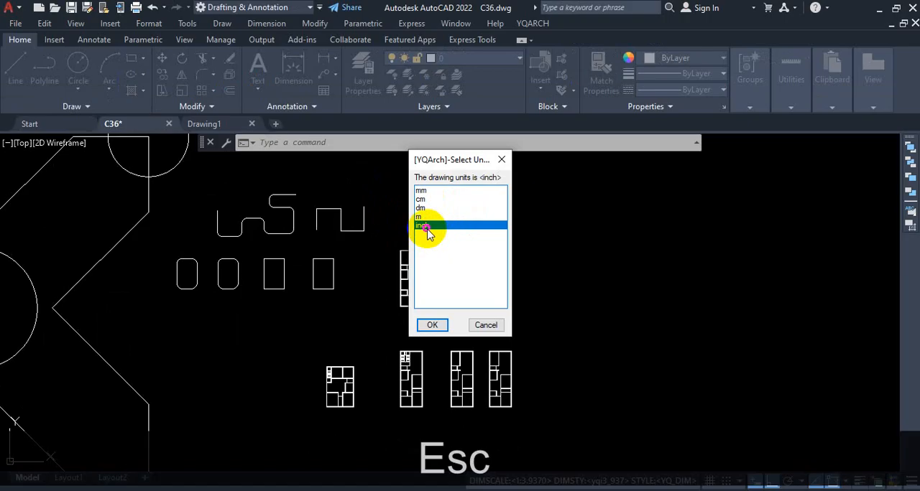
pyautogui.click(433, 324)
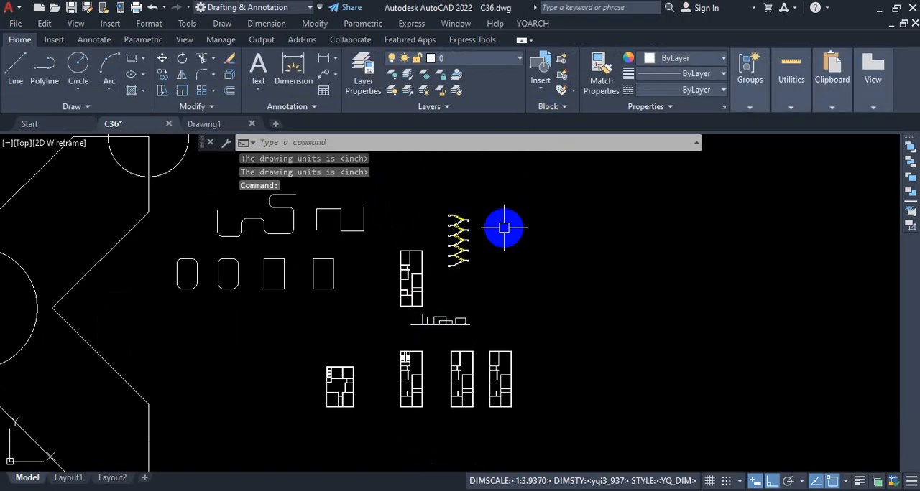
# Set the YQArch drawing main scale to 1:1 and cancel the selection of architectural symbols.
pyautogui.click(533, 26)
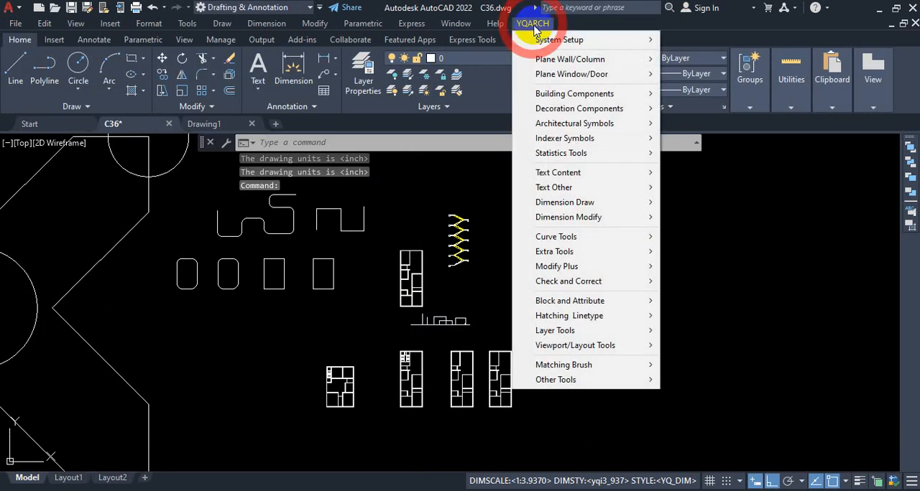
pyautogui.moveTo(540, 44)
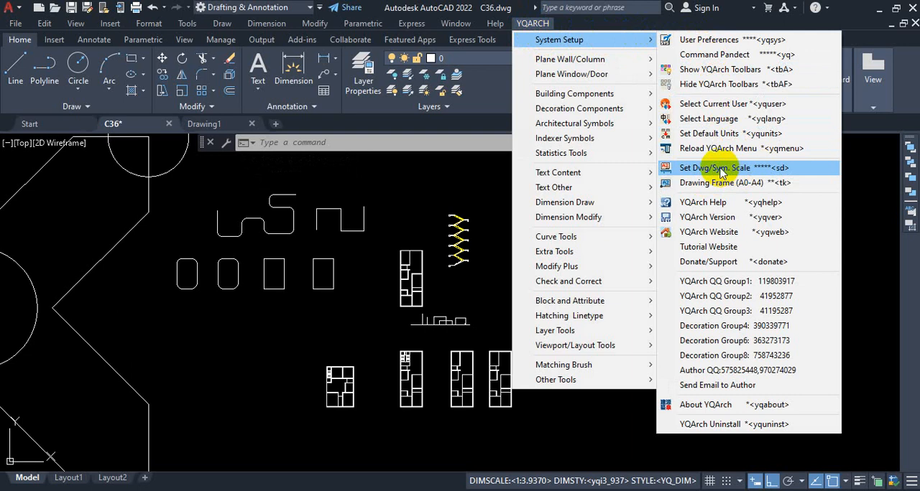
pyautogui.click(721, 171)
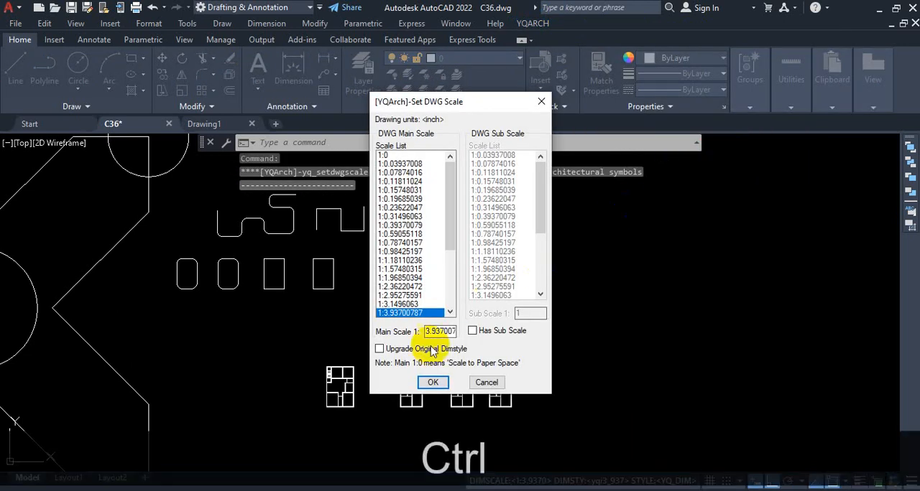
pyautogui.hotkey('ctrl', '1')
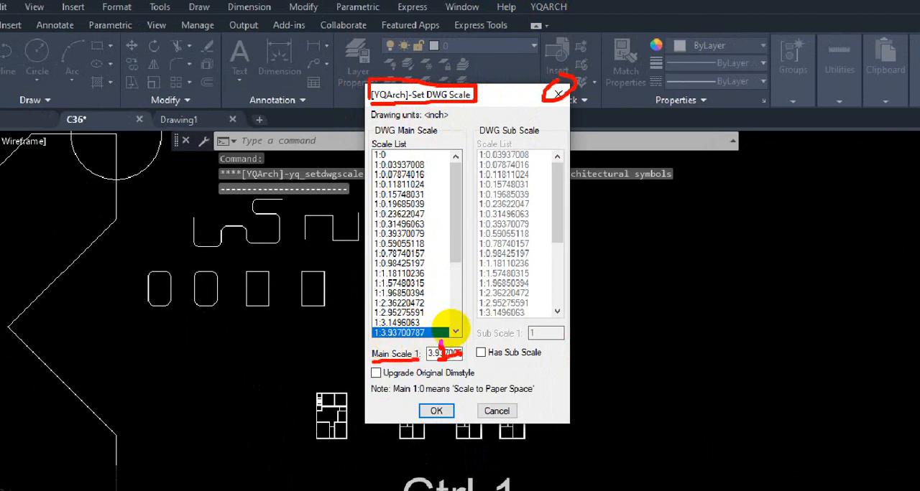
pyautogui.press('Escape')
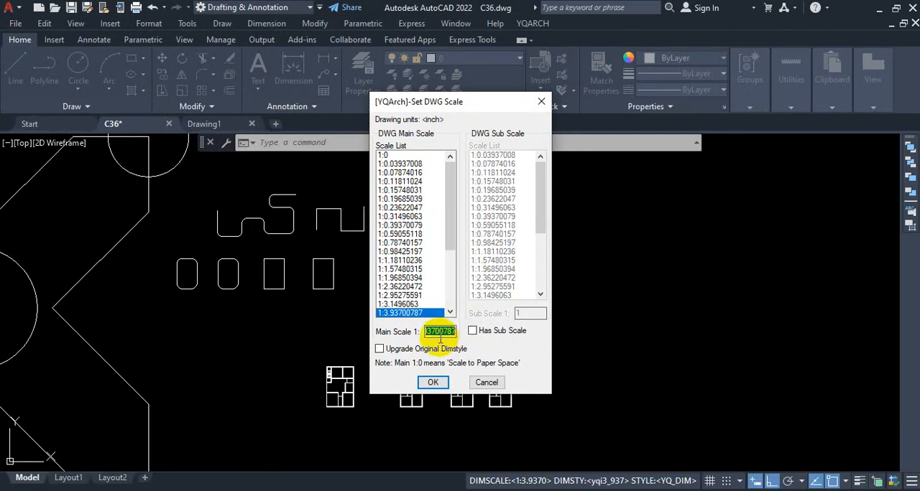
pyautogui.write('1')
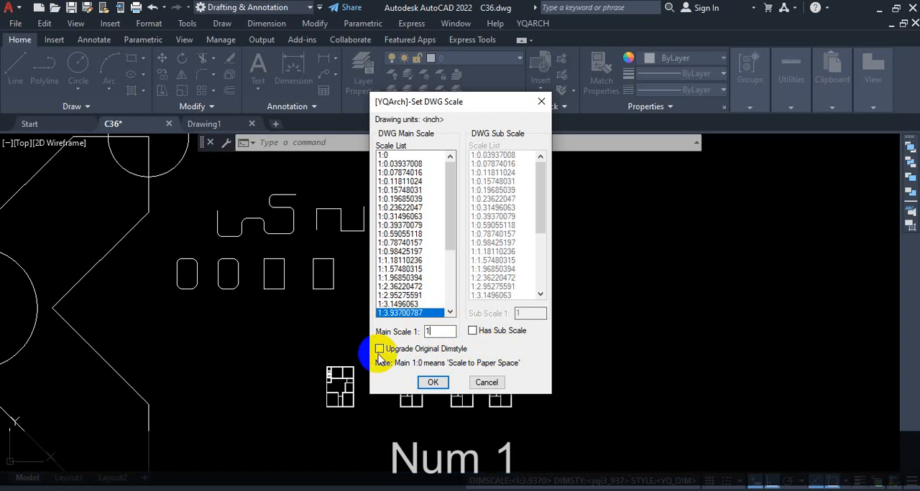
pyautogui.hotkey('ctrl', '1')
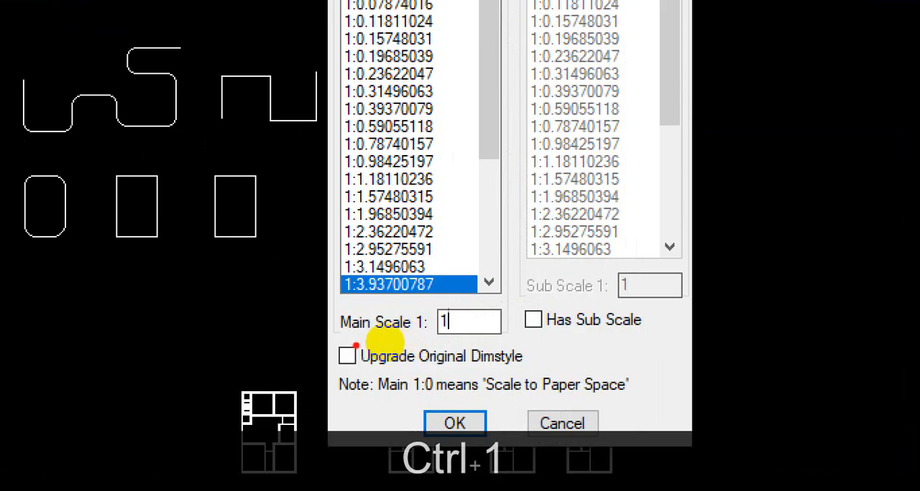
pyautogui.moveTo(378, 343); pyautogui.dragTo(429, 342)
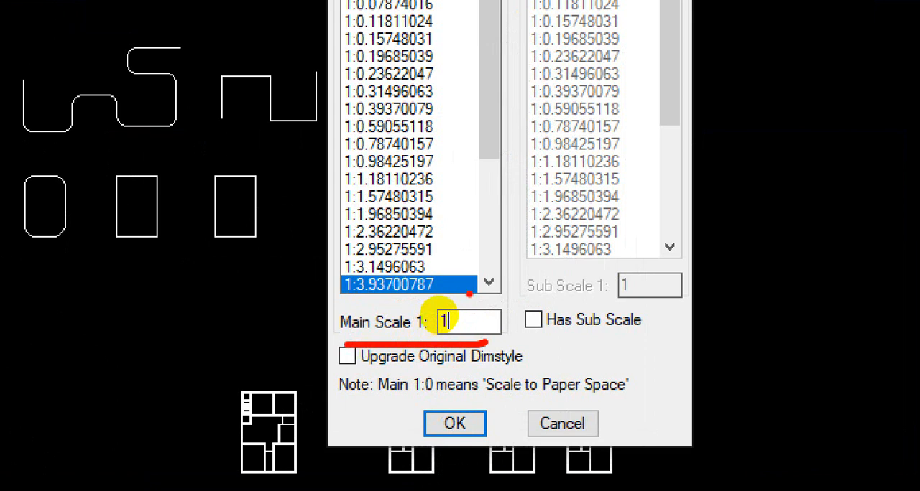
pyautogui.moveTo(434, 303)
pyautogui.mouseDown()
pyautogui.moveTo(378, 301)
pyautogui.moveTo(360, 346)
pyautogui.moveTo(506, 323)
pyautogui.moveTo(449, 288)
pyautogui.mouseUp()
pyautogui.press('Escape')
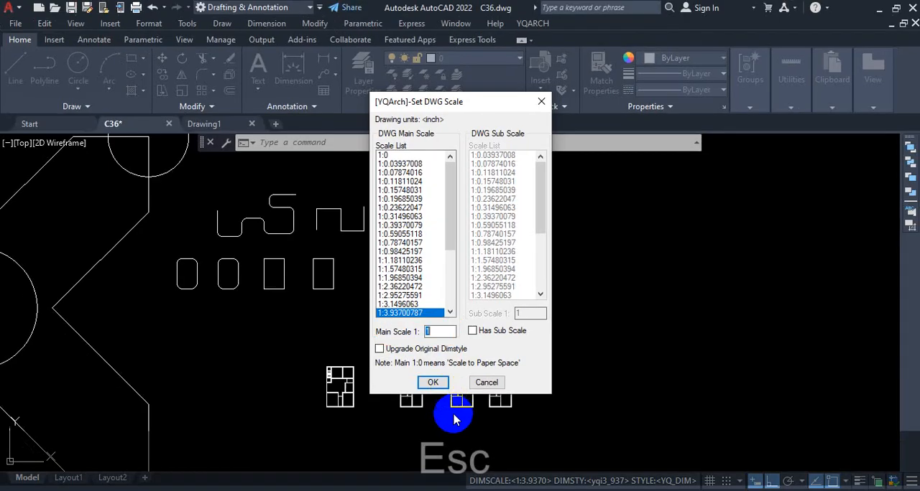
pyautogui.click(454, 423)
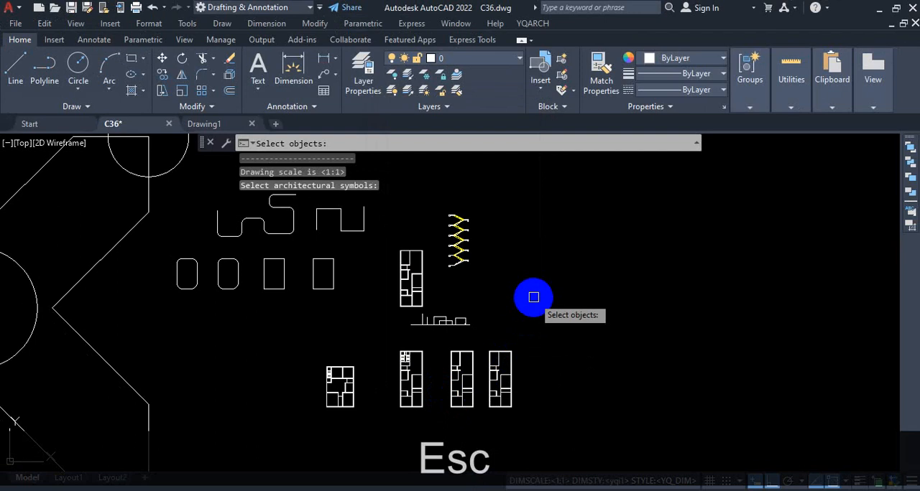
pyautogui.press('Escape')
# Reopen the YQArch drawing scale settings and review the main scale value.
pyautogui.click(533, 23)
pyautogui.moveTo(575, 40)
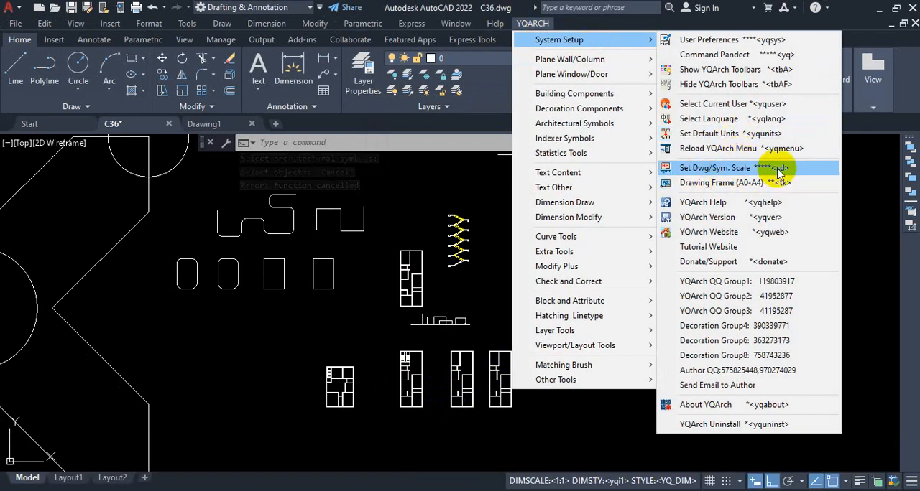
pyautogui.click(780, 170)
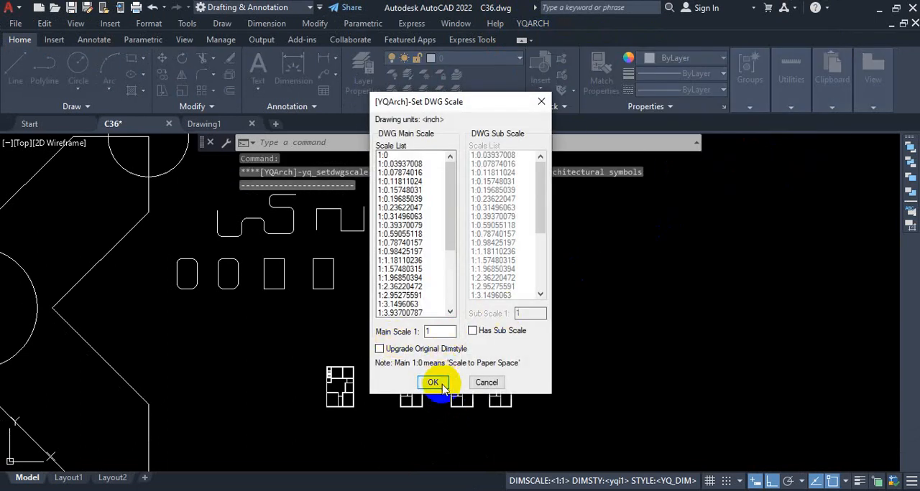
pyautogui.hotkey('ctrl', '1')
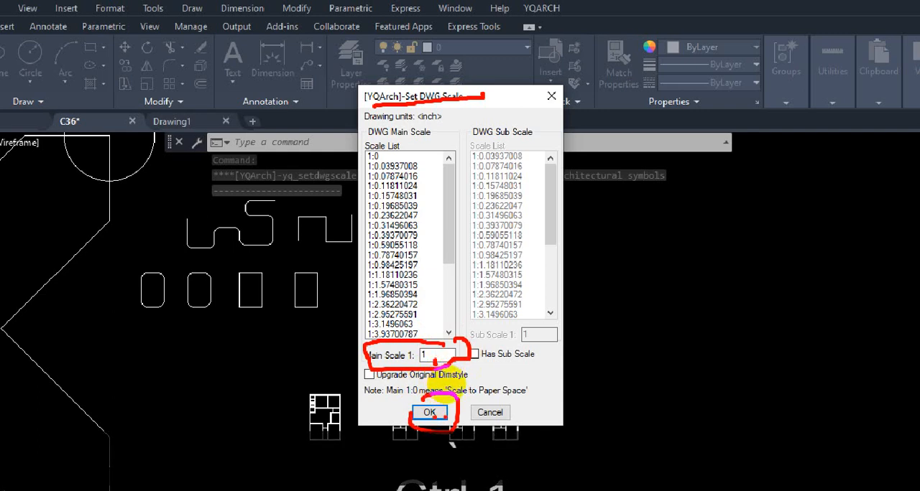
pyautogui.click(430, 412)
pyautogui.press('Escape')
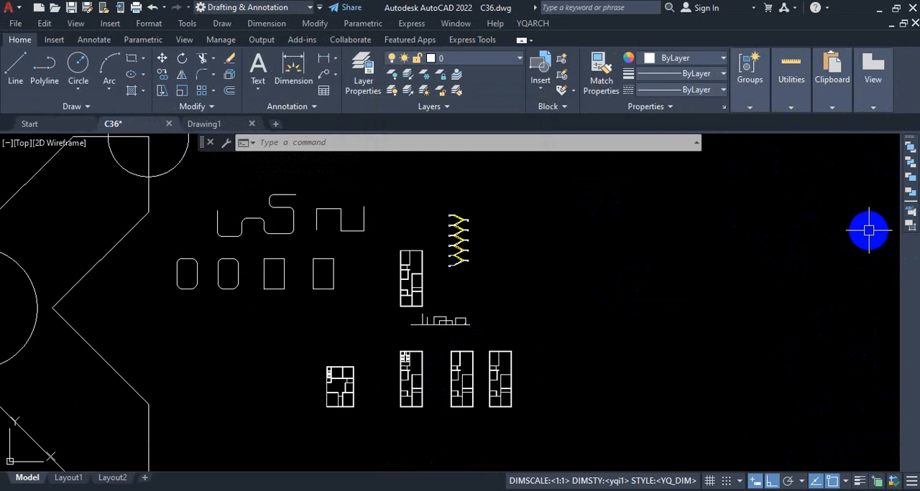
# Show the YQArch toolbars.
pyautogui.click(533, 24)
pyautogui.moveTo(550, 39)
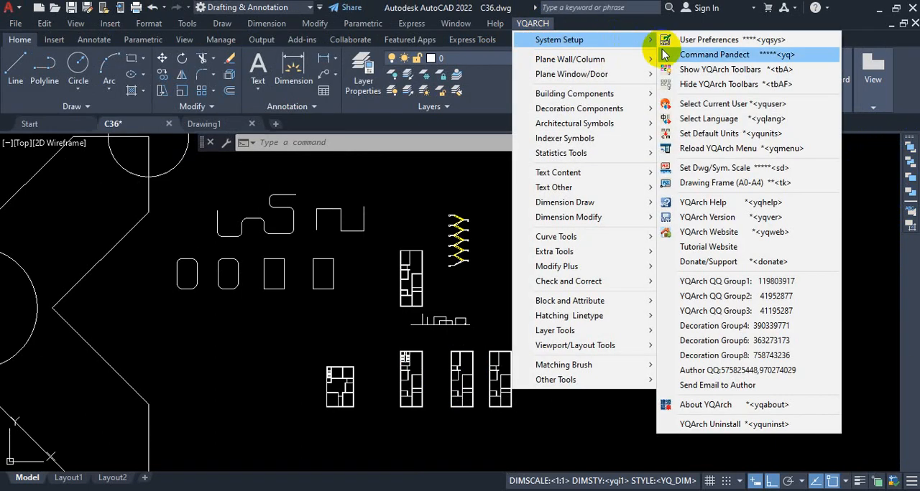
pyautogui.click(713, 70)
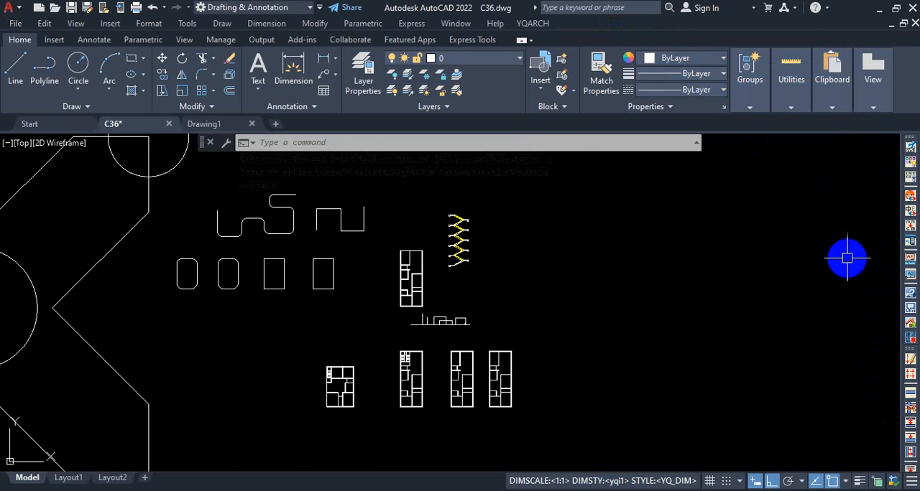
# Hide the YQArch toolbars again.
pyautogui.click(533, 24)
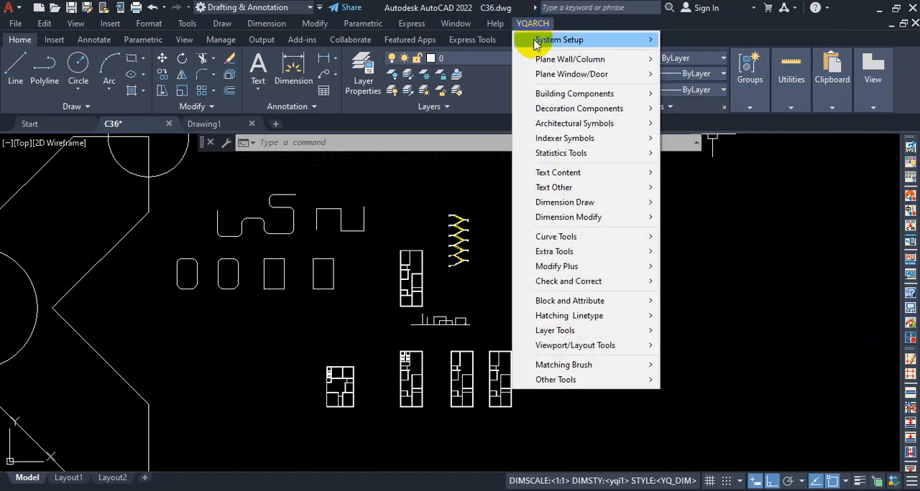
pyautogui.moveTo(539, 38)
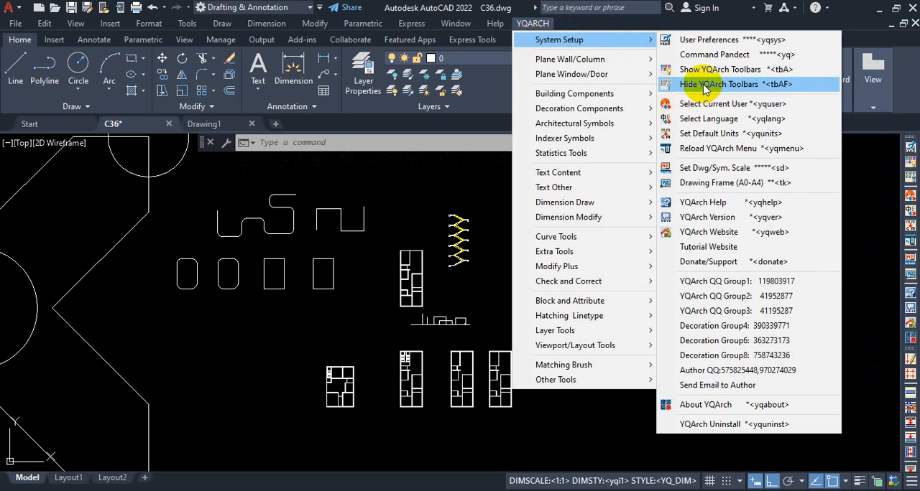
pyautogui.hotkey('ctrl', '1')
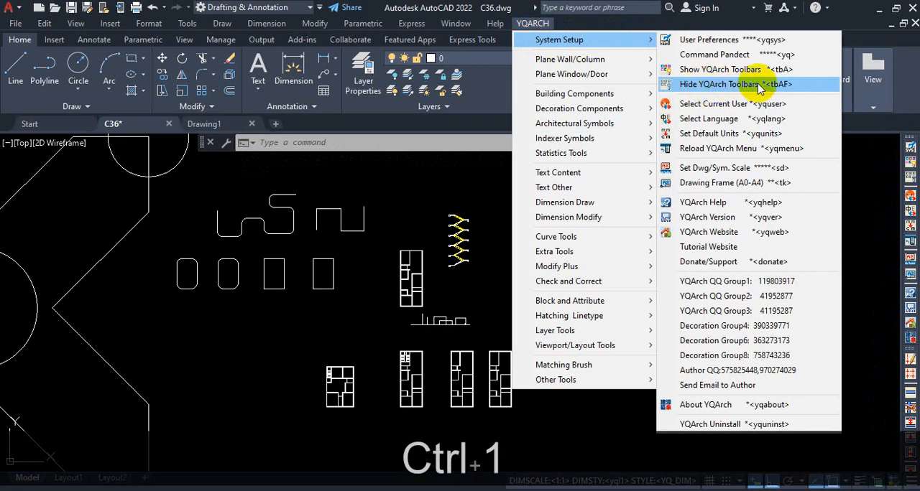
pyautogui.click(734, 84)
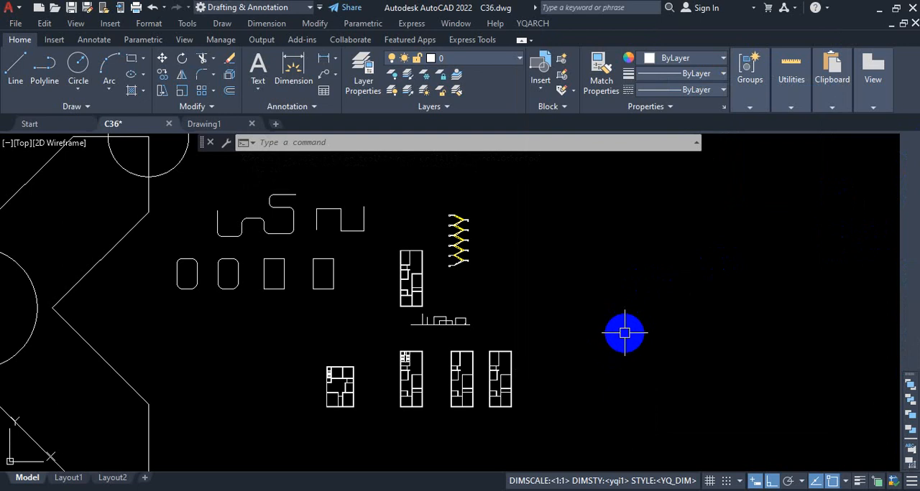
# Open the YQArch user preferences config file and save it.
pyautogui.click(535, 26)
pyautogui.moveTo(577, 37)
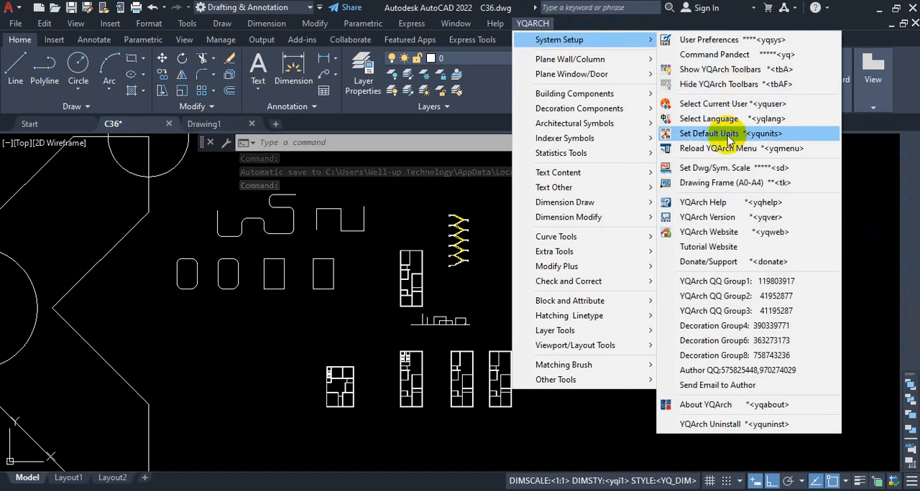
pyautogui.click(681, 57)
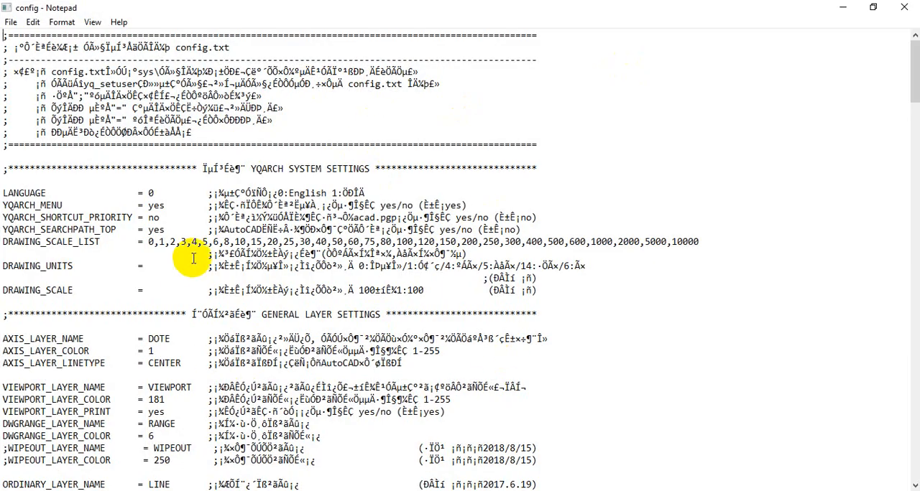
pyautogui.click(10, 23)
pyautogui.click(38, 81)
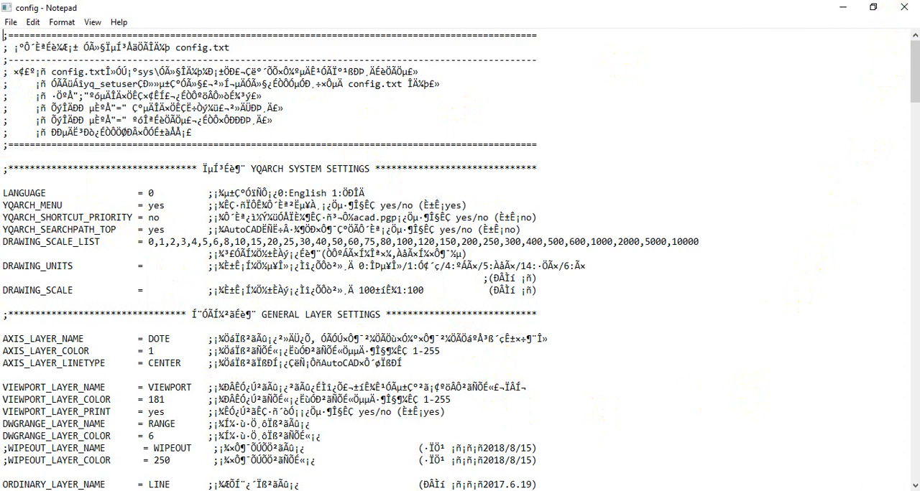
# Try to draw a circle in the AutoCAD drawing while the config file is still open.
pyautogui.click(376, 434)
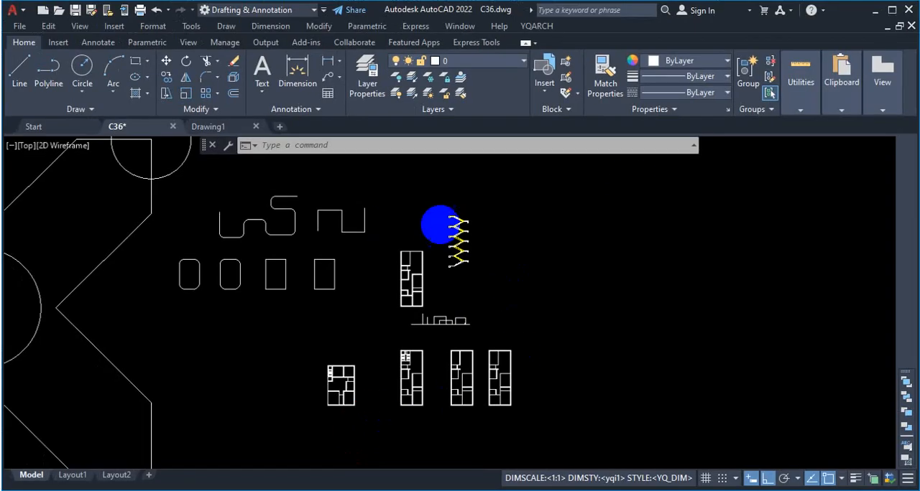
pyautogui.click(82, 90)
pyautogui.click(226, 313)
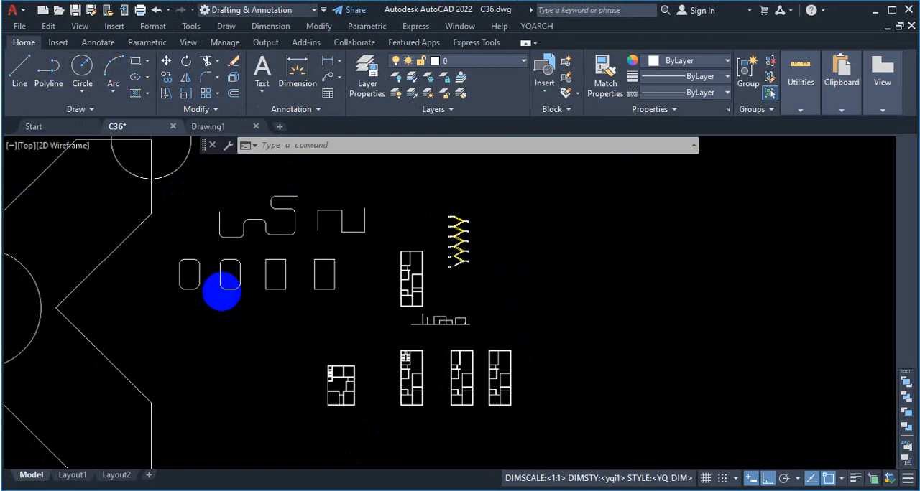
pyautogui.scroll(-2, 476, 391)
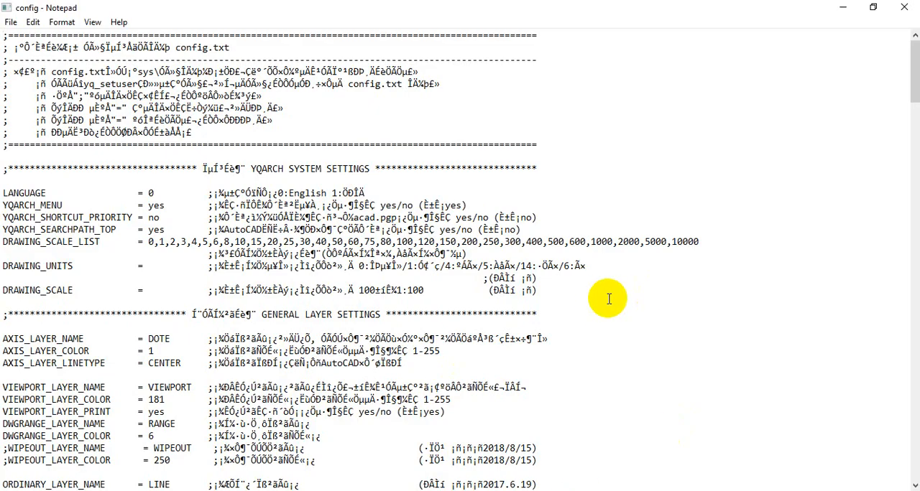
# Close the config file, then test-start the Circle command in the drawing and cancel it.
pyautogui.click(906, 9)
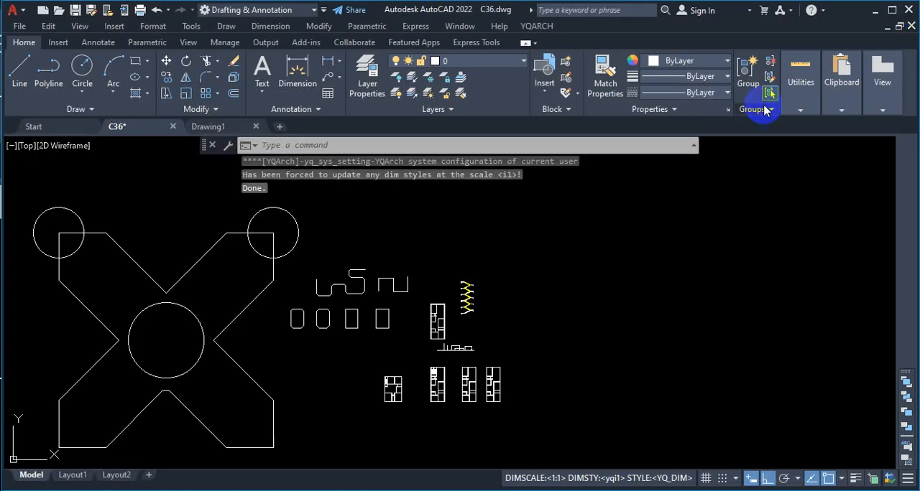
pyautogui.click(81, 67)
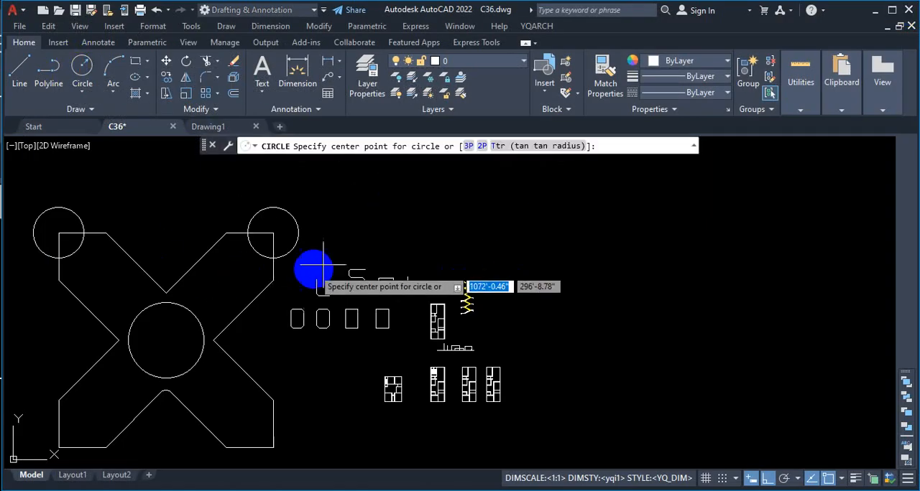
pyautogui.press('Escape')
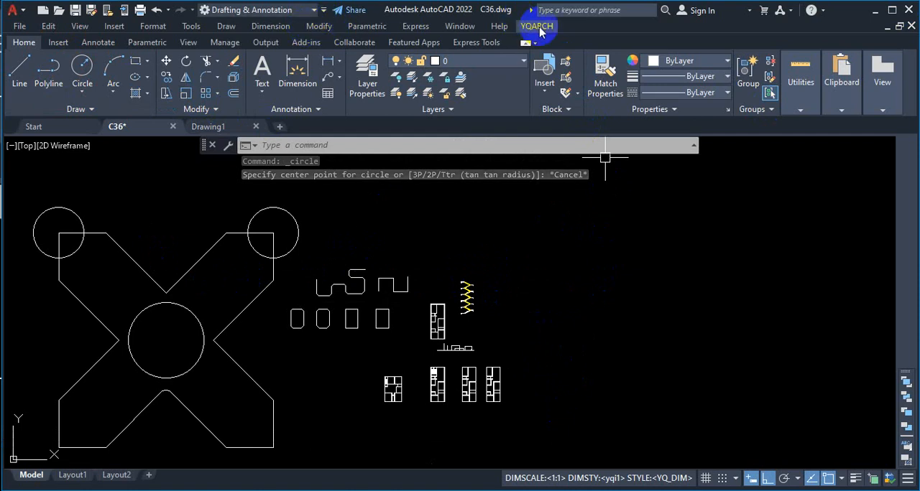
pyautogui.hotkey('ctrl', '1')
pyautogui.click(700, 76)
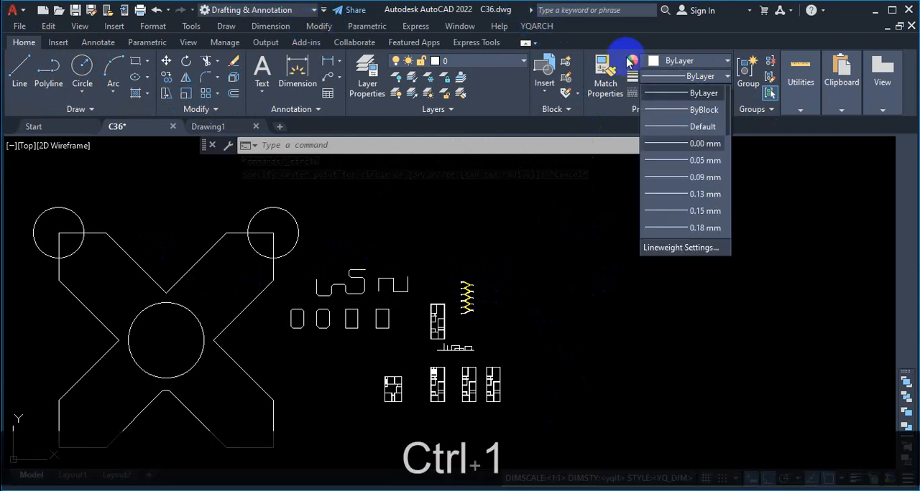
pyautogui.click(612, 28)
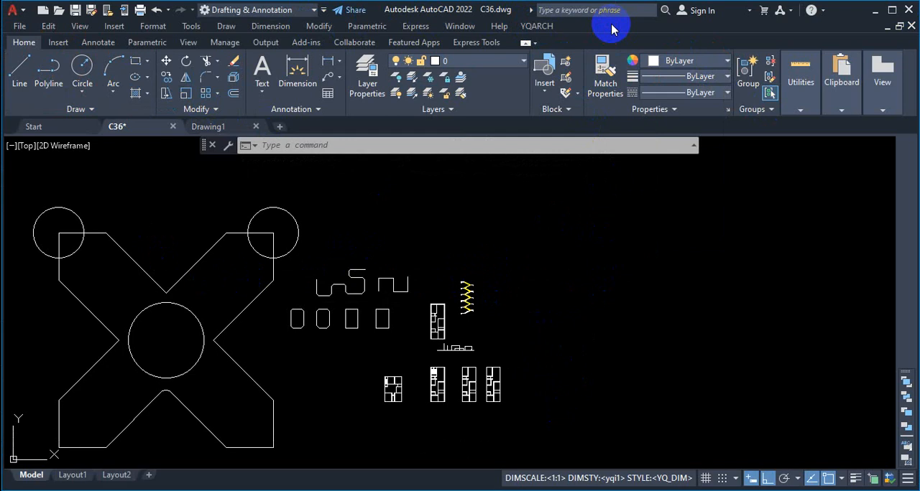
pyautogui.click(549, 144)
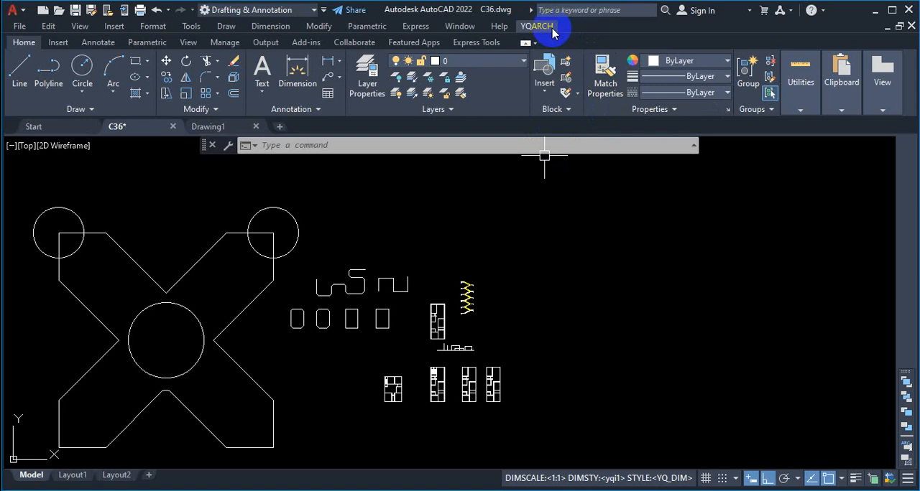
pyautogui.click(596, 227)
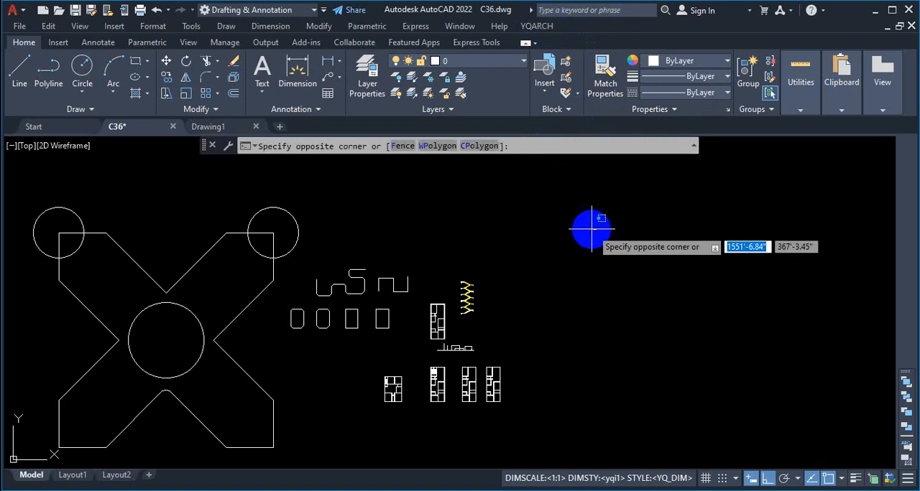
pyautogui.press('Escape')
# Look up the available commands beginning with YQ, examining YQMENU in the suggestions, and dismiss the list without running any.
pyautogui.write('y')
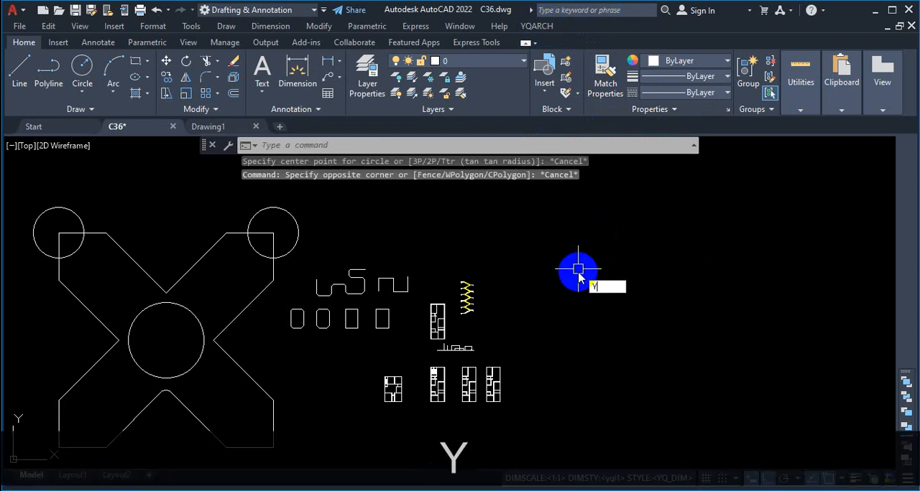
pyautogui.write('Q')
pyautogui.hotkey('ctrl', '1')
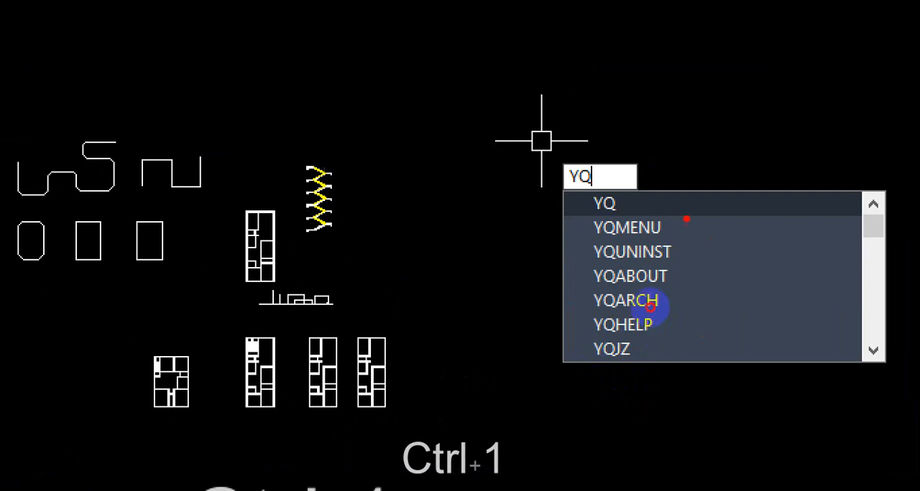
pyautogui.moveTo(686, 219)
pyautogui.mouseDown()
pyautogui.moveTo(692, 338)
pyautogui.moveTo(611, 370)
pyautogui.moveTo(554, 266)
pyautogui.moveTo(537, 203)
pyautogui.mouseUp()
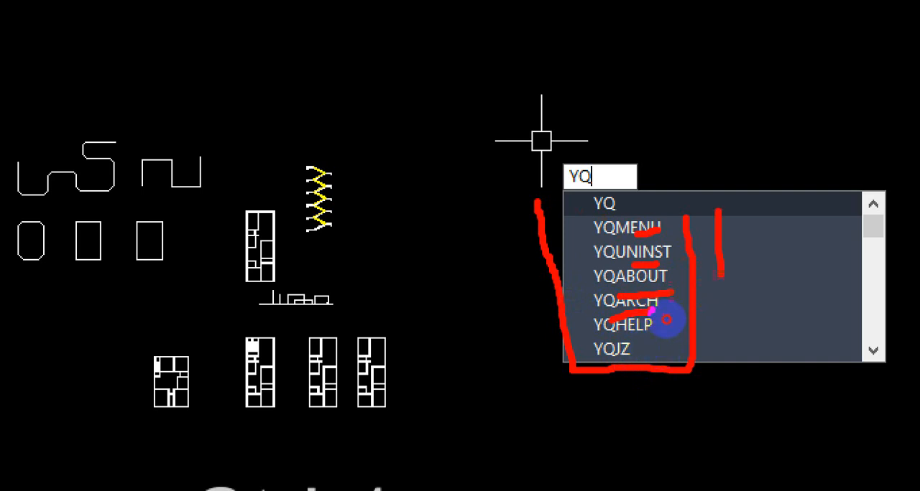
pyautogui.moveTo(666, 320)
pyautogui.mouseDown()
pyautogui.moveTo(676, 388)
pyautogui.moveTo(580, 382)
pyautogui.moveTo(575, 294)
pyautogui.moveTo(661, 278)
pyautogui.moveTo(681, 344)
pyautogui.mouseUp()
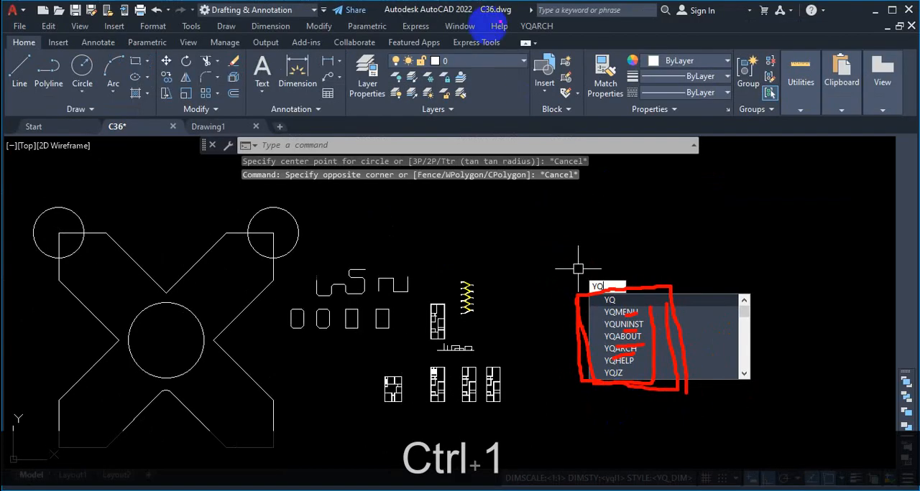
pyautogui.moveTo(542, 9)
pyautogui.mouseDown()
pyautogui.moveTo(506, 43)
pyautogui.moveTo(536, 12)
pyautogui.mouseUp()
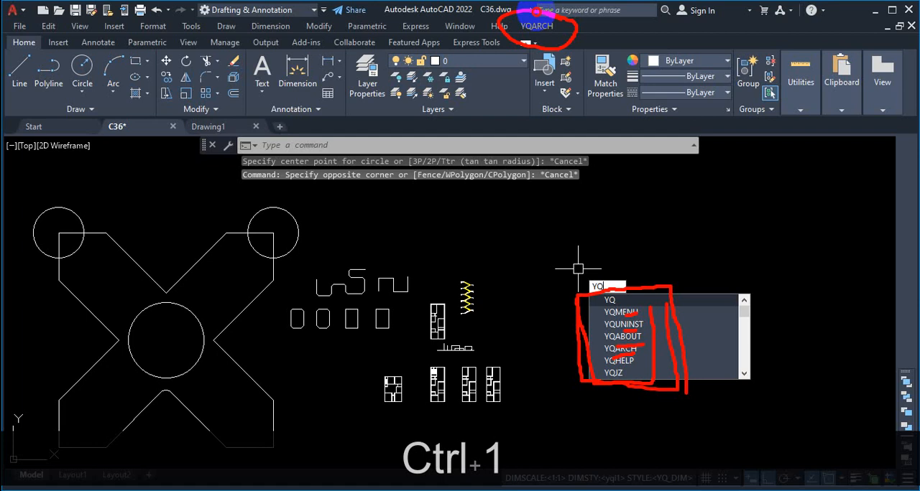
pyautogui.moveTo(274, 21); pyautogui.dragTo(379, 21)
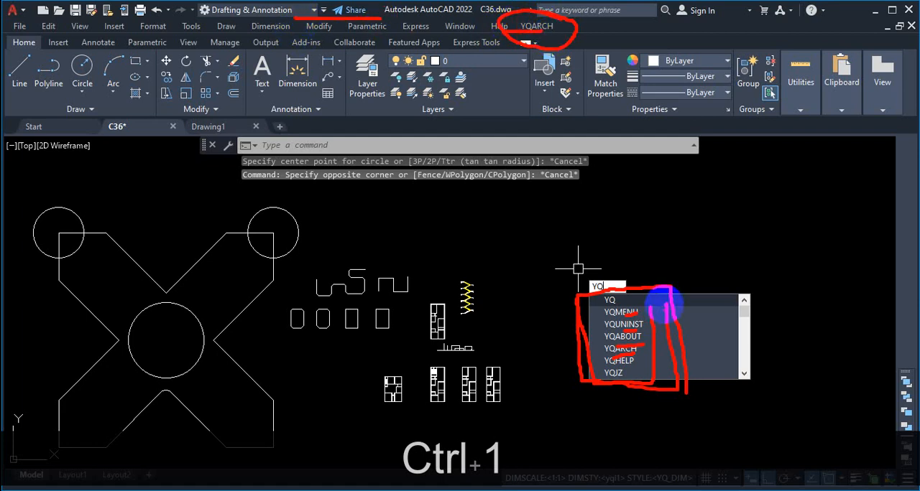
pyautogui.moveTo(583, 27)
pyautogui.mouseDown()
pyautogui.moveTo(528, 53)
pyautogui.moveTo(554, 10)
pyautogui.mouseUp()
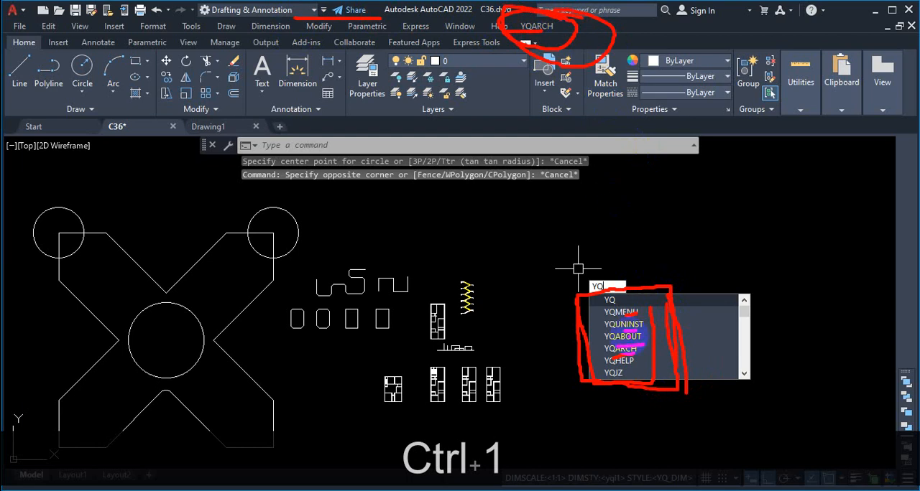
pyautogui.press('Escape')
pyautogui.press('Escape')
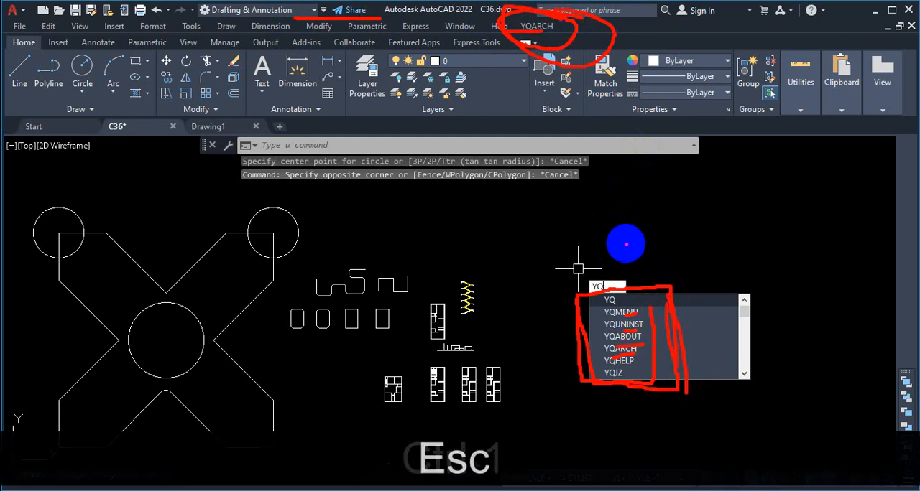
pyautogui.press('Escape')
pyautogui.press('Escape')
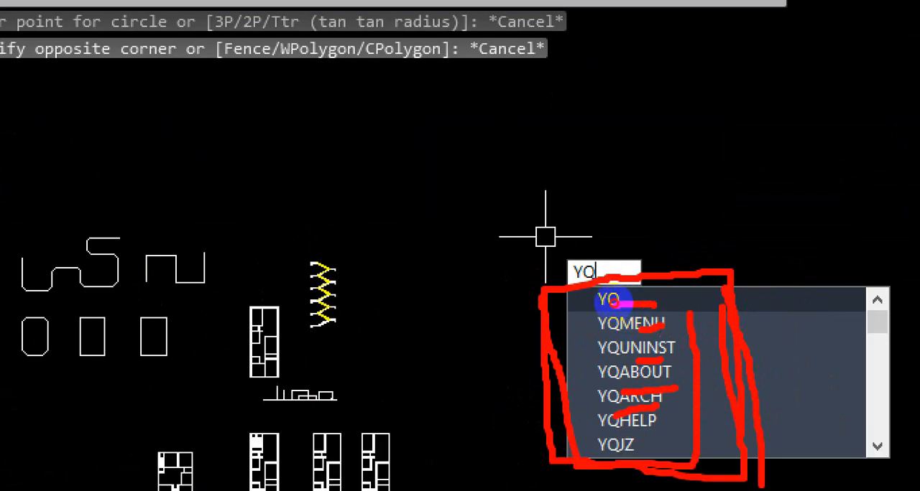
pyautogui.moveTo(646, 316)
pyautogui.mouseDown()
pyautogui.moveTo(625, 302)
pyautogui.moveTo(668, 305)
pyautogui.moveTo(668, 291)
pyautogui.mouseUp()
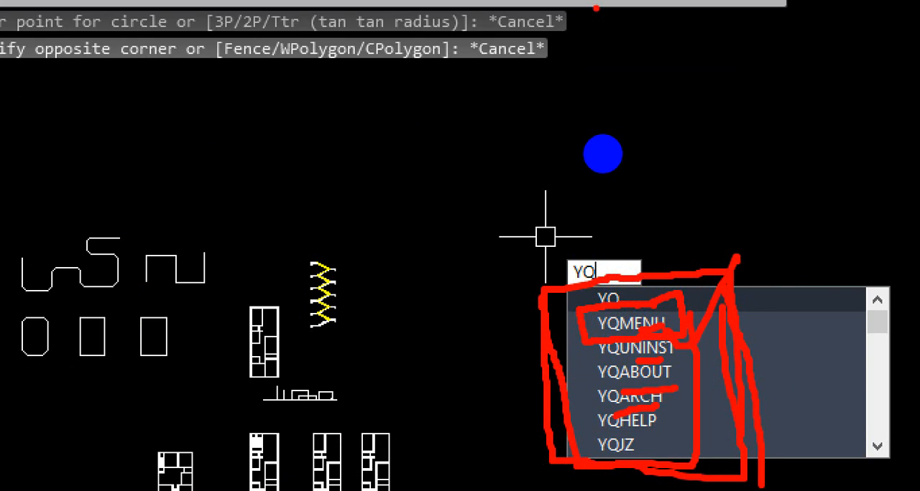
pyautogui.press('Escape')
pyautogui.rightClick(632, 307)
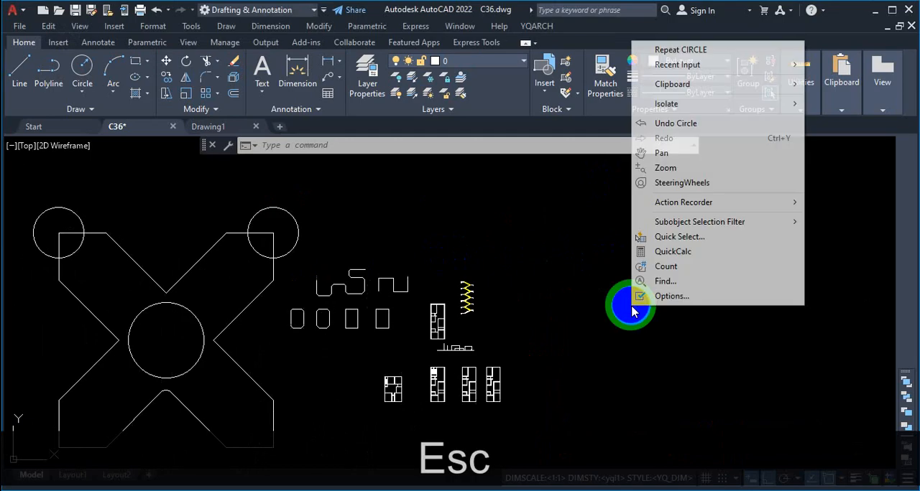
pyautogui.press('Escape')
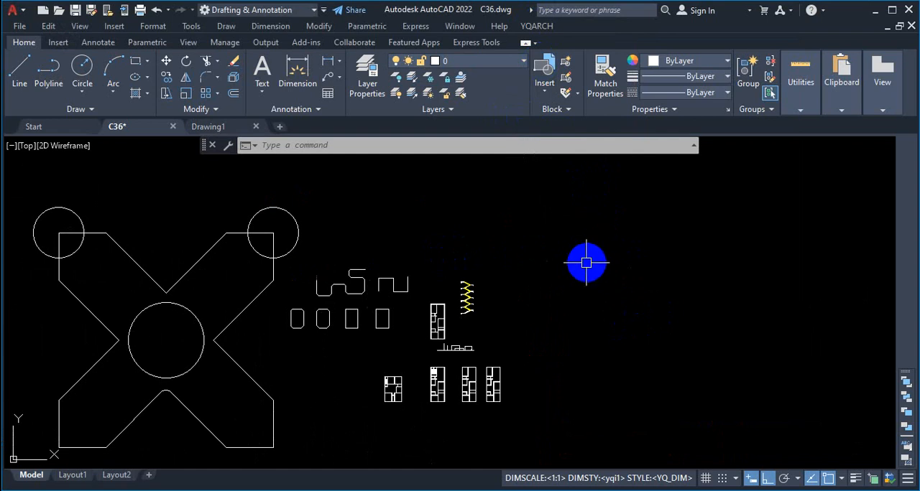
# Run the YQMENU command from the suggestions for YQ.
pyautogui.write('YQ')
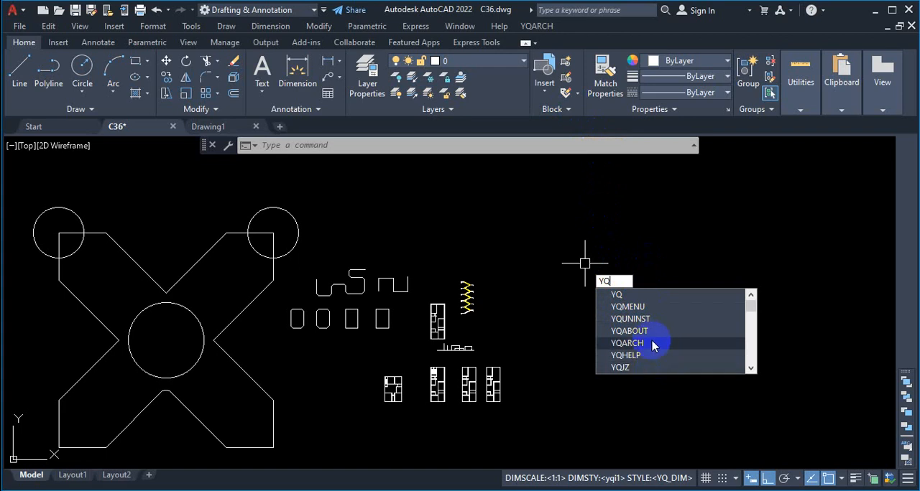
pyautogui.click(640, 307)
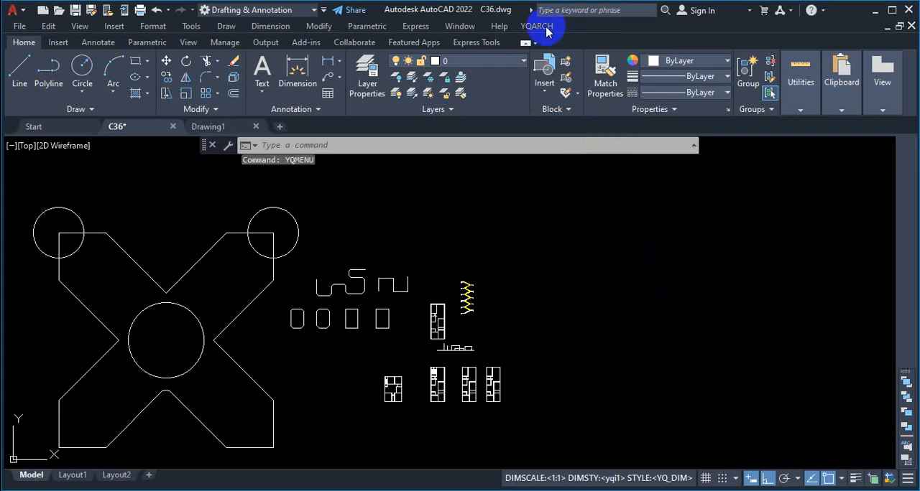